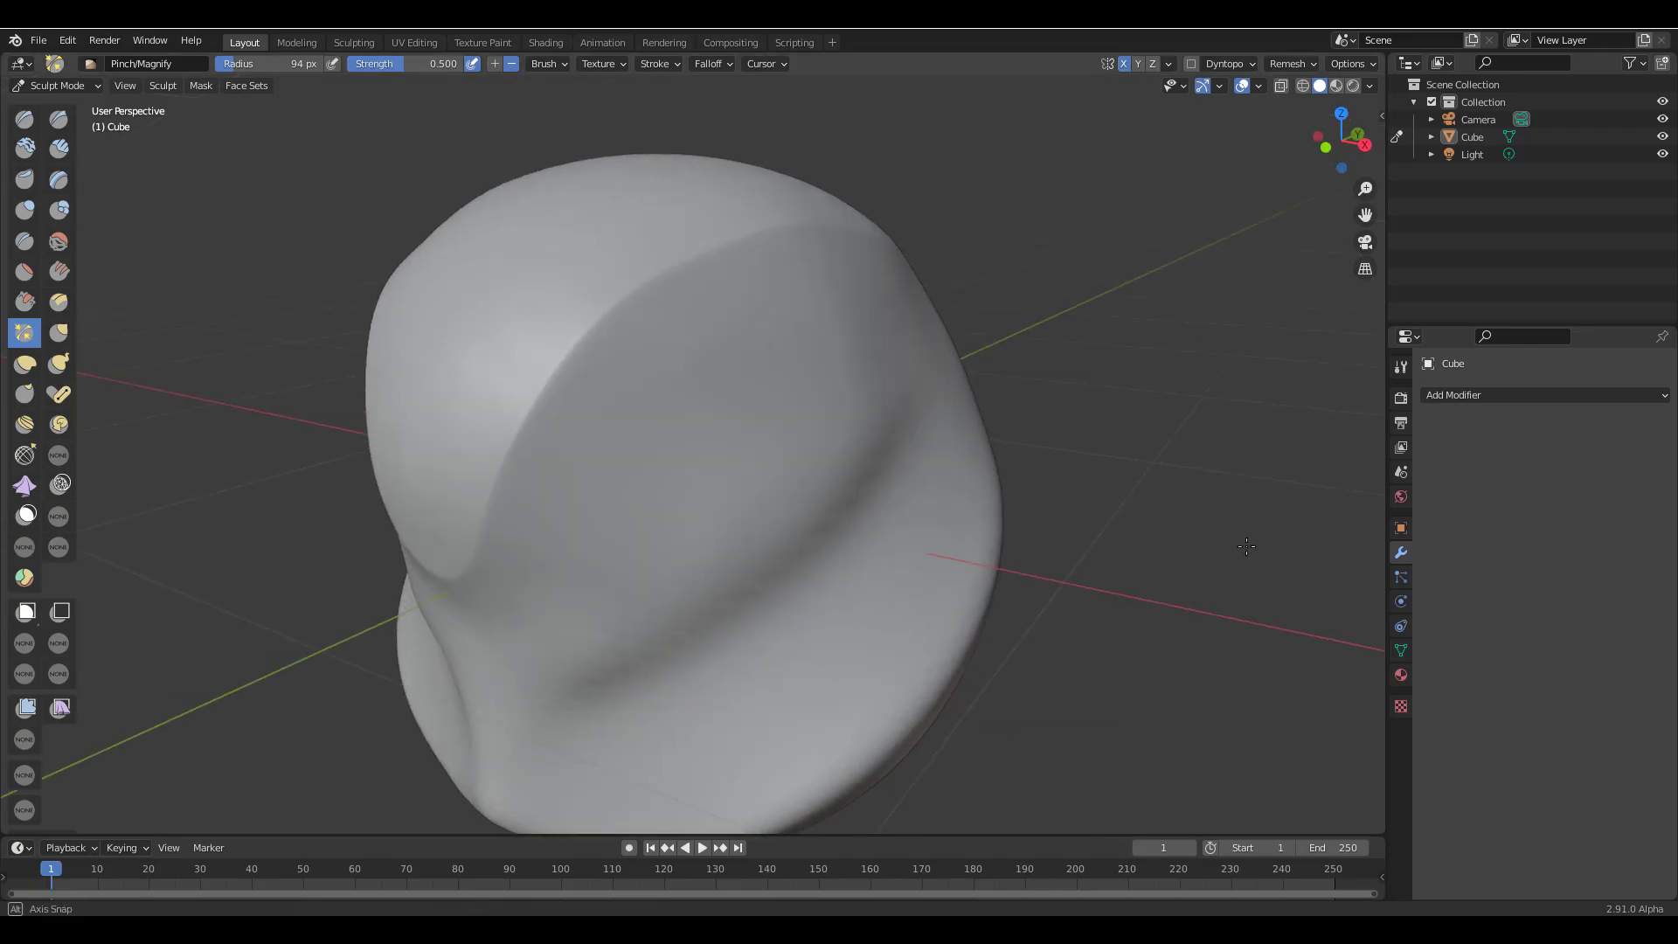
pyautogui.moveTo(807, 256)
pyautogui.mouseDown(button='middle')
pyautogui.moveTo(566, 734)
pyautogui.moveTo(599, 588)
pyautogui.mouseUp(button='middle')
pyautogui.moveTo(509, 295)
pyautogui.mouseDown(button='middle')
pyautogui.moveTo(793, 524)
pyautogui.moveTo(808, 475)
pyautogui.mouseUp(button='middle')
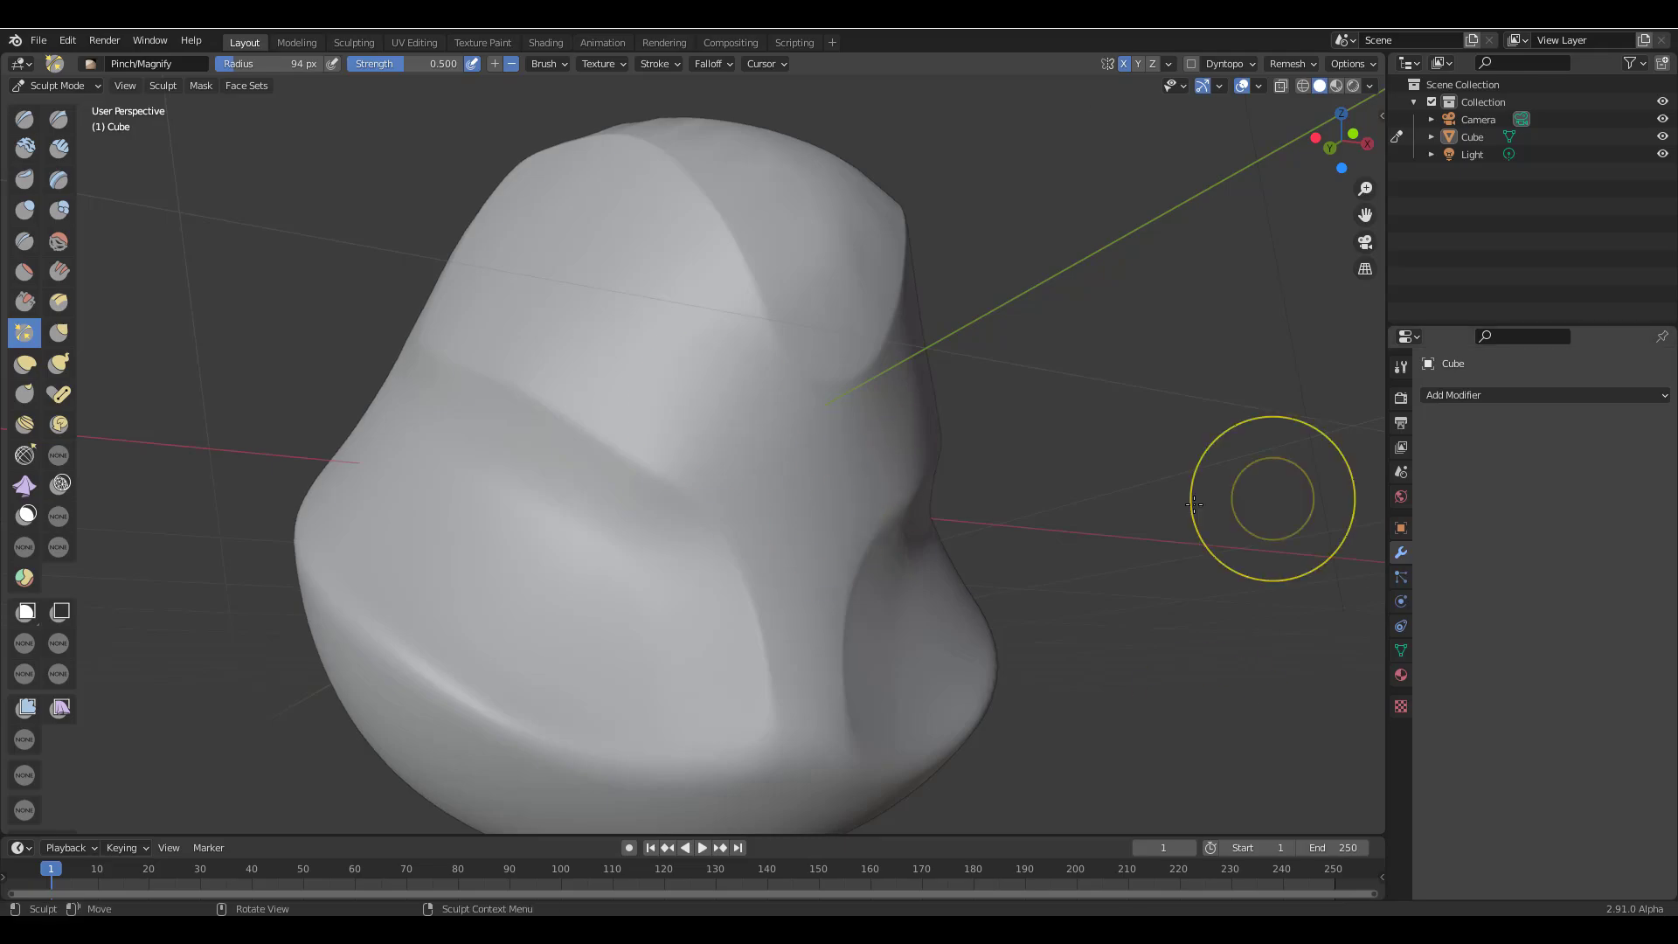
pyautogui.moveTo(1266, 498)
pyautogui.mouseDown(button='middle')
pyautogui.moveTo(689, 783)
pyautogui.moveTo(968, 609)
pyautogui.moveTo(929, 551)
pyautogui.moveTo(1136, 350)
pyautogui.mouseUp(button='middle')
pyautogui.moveTo(1161, 490)
pyautogui.mouseDown(button='middle')
pyautogui.moveTo(615, 701)
pyautogui.moveTo(821, 528)
pyautogui.moveTo(784, 538)
pyautogui.mouseUp(button='middle')
pyautogui.moveTo(559, 655); pyautogui.dragTo(569, 674, button='middle')
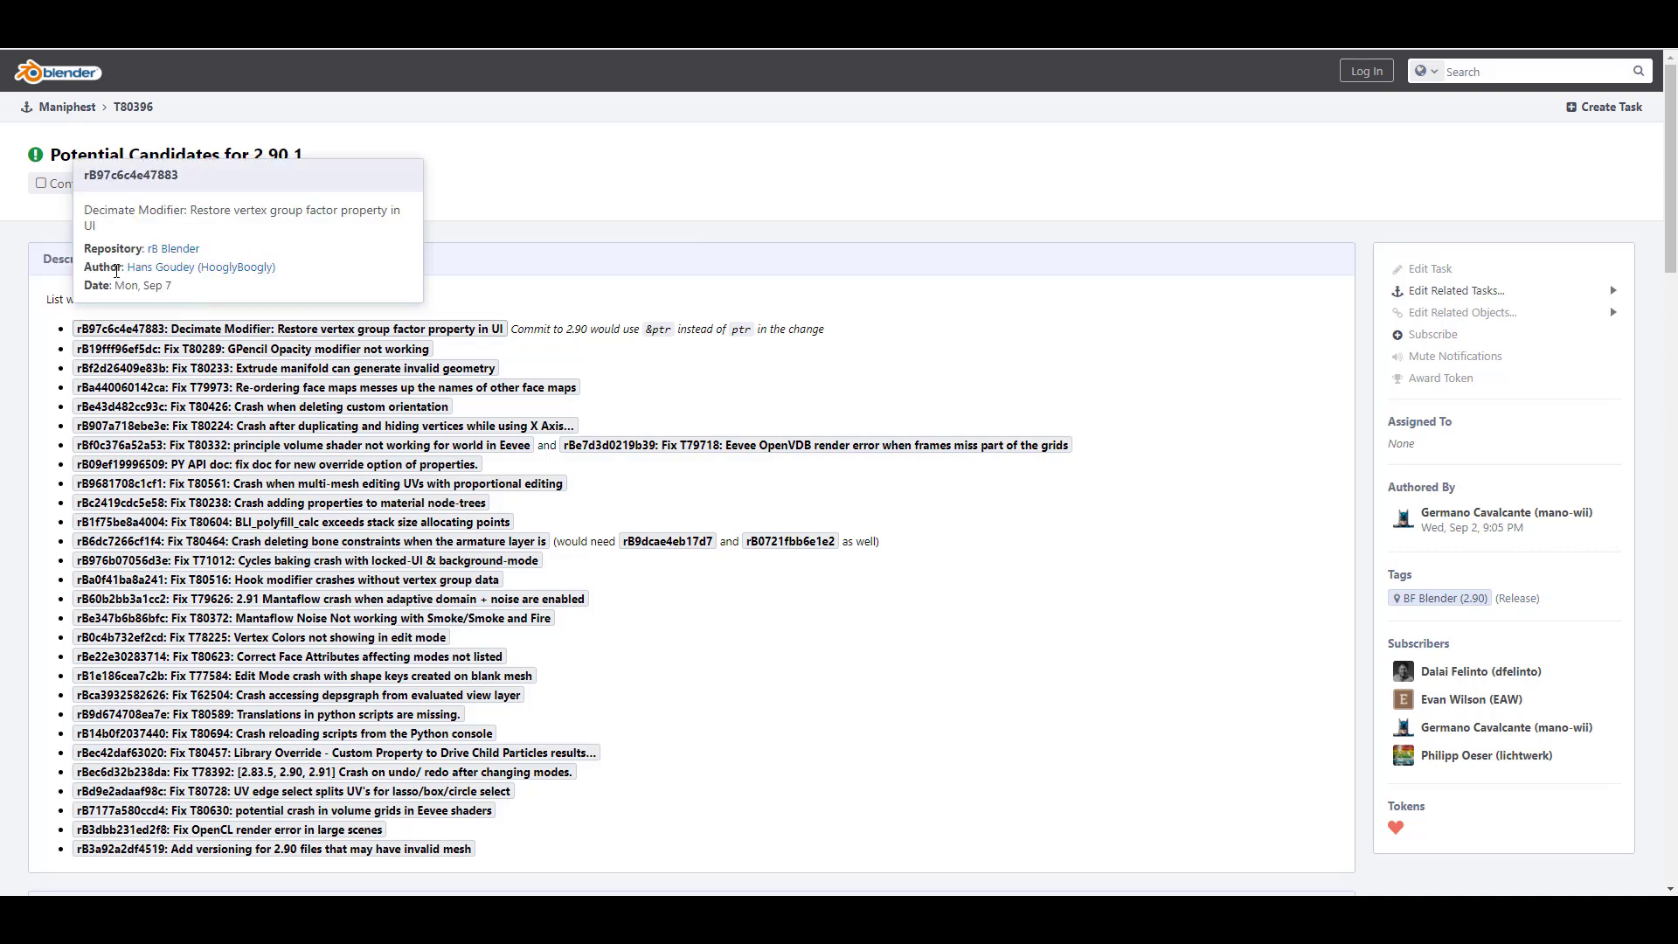
# Review the Blender developer task page listing the potential candidates for 2.90.1 and its related objects
pyautogui.scroll(-10, 367, 204)
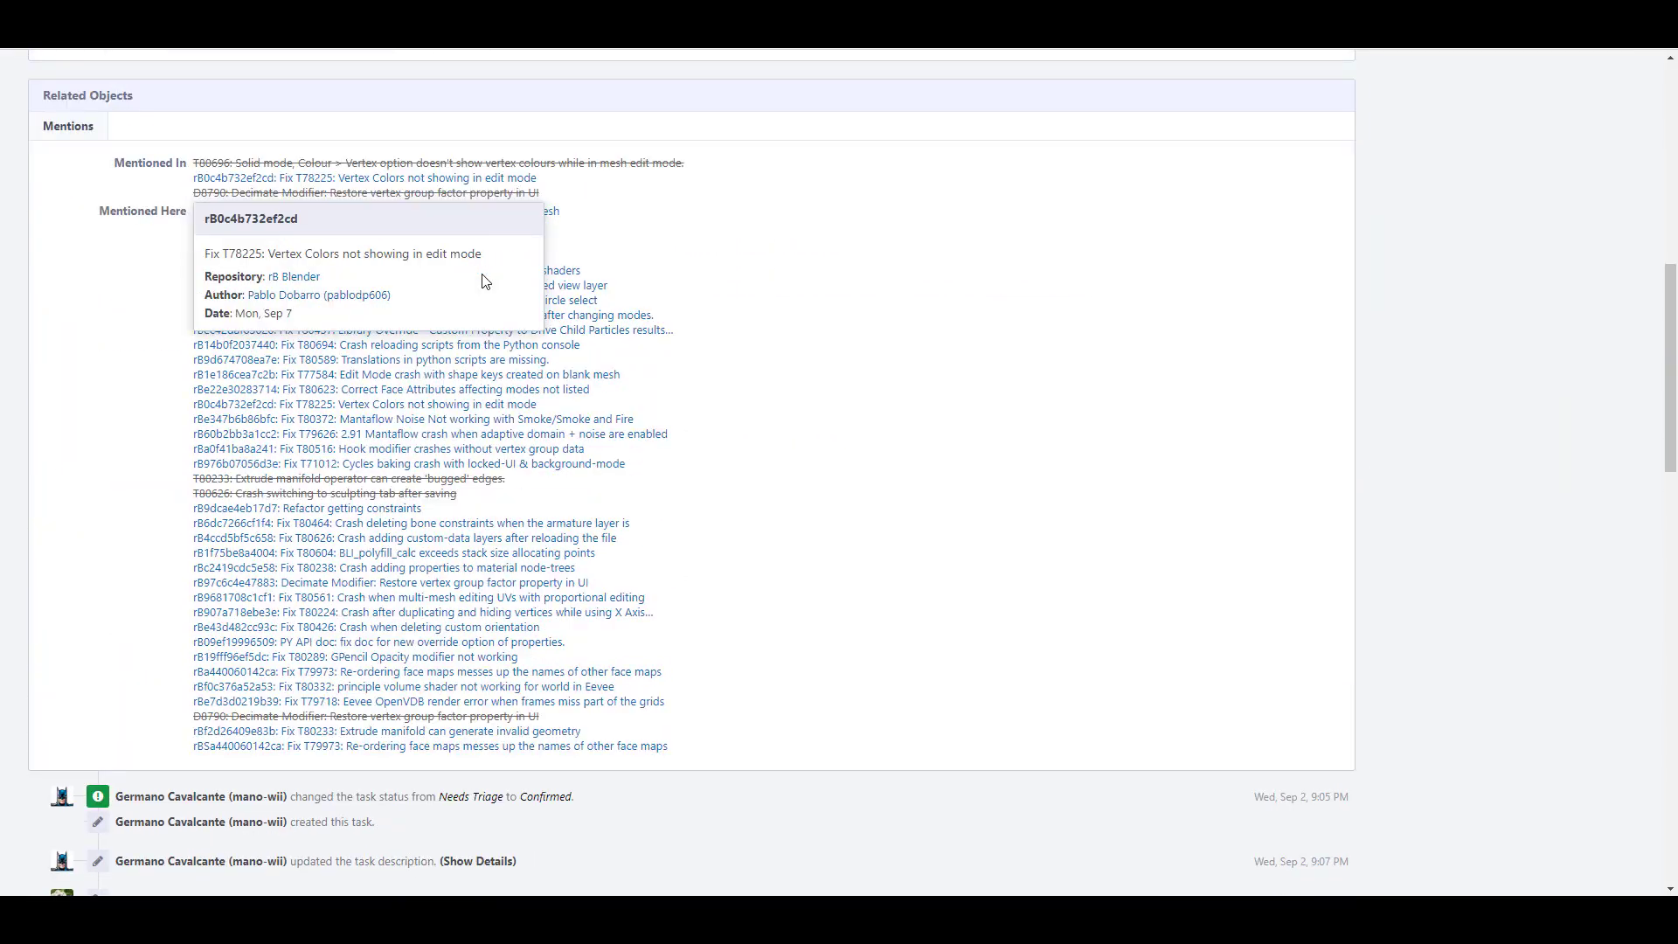
pyautogui.scroll(10, 644, 363)
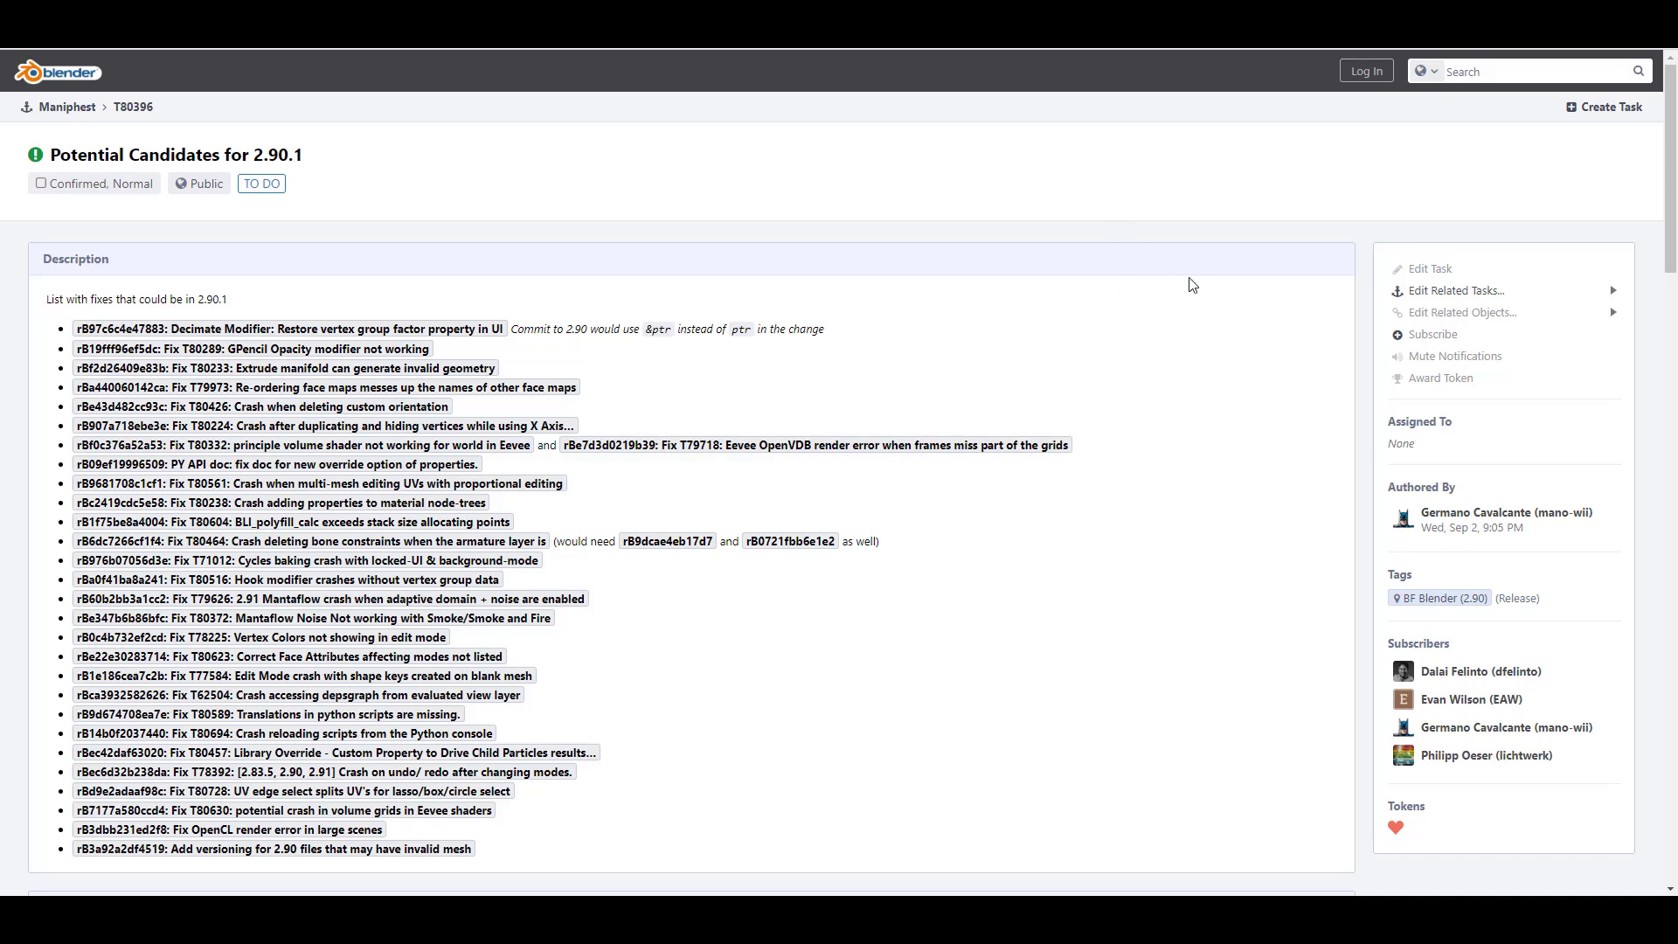
# Switch to the 2020-09-03 Particle Workshop page and read through its modifier, solver node and example sections
pyautogui.hotkey('ctrl', 'Tab')
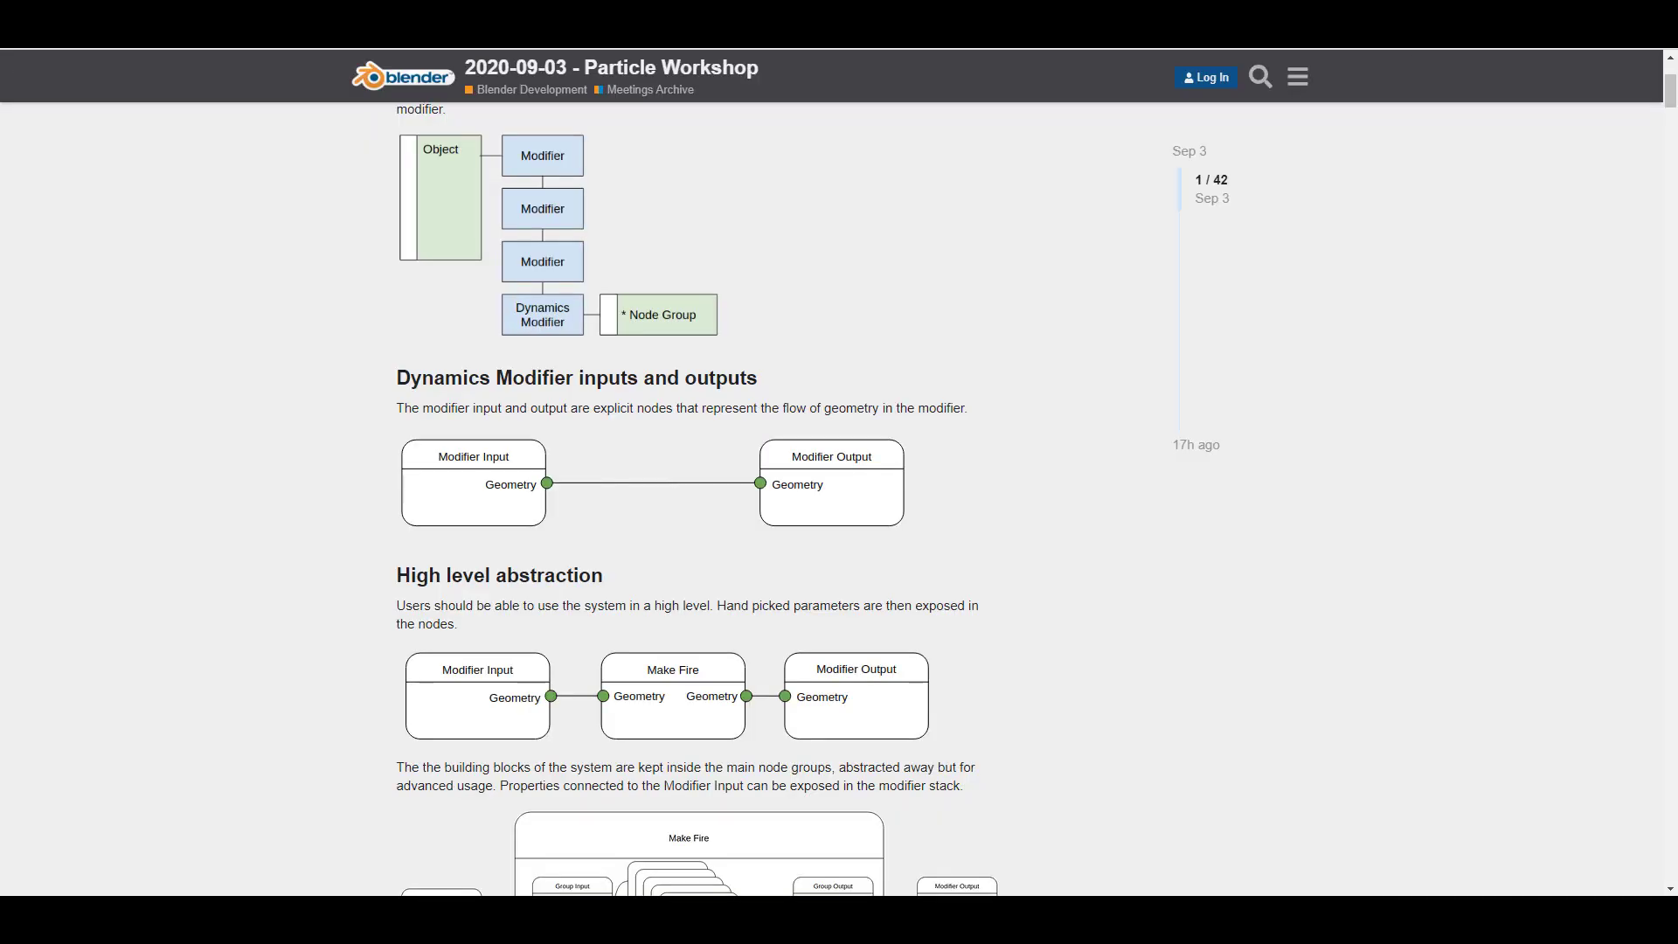
pyautogui.scroll(1, 1020, 465)
pyautogui.scroll(2, 1020, 465)
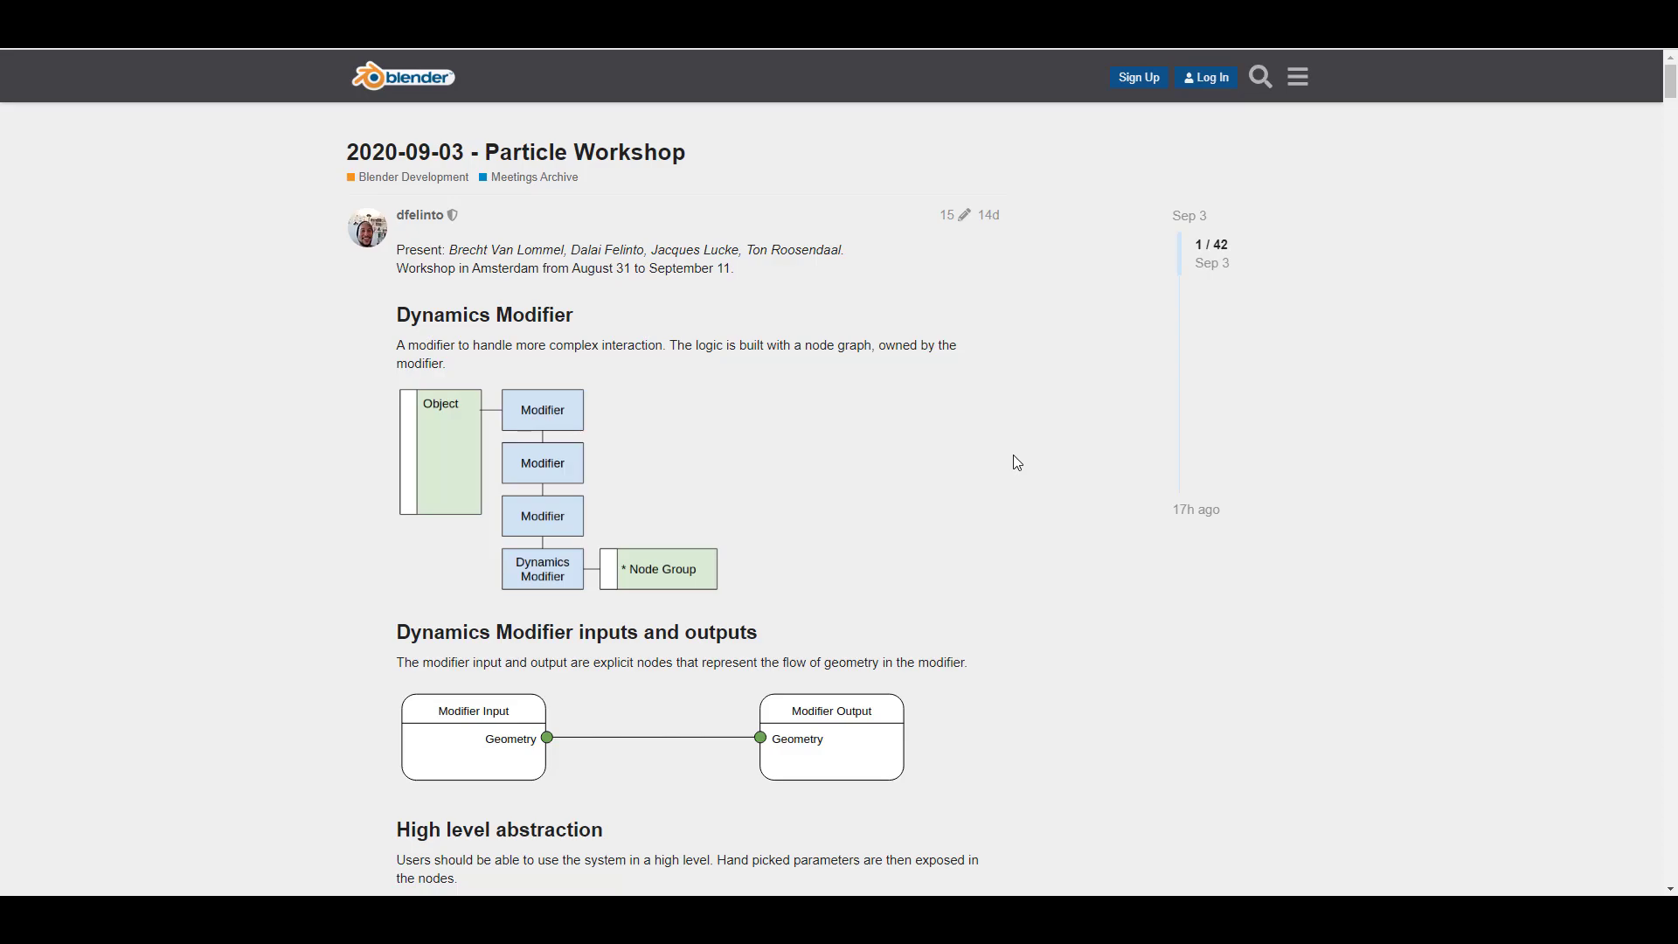
pyautogui.scroll(-20, 915, 392)
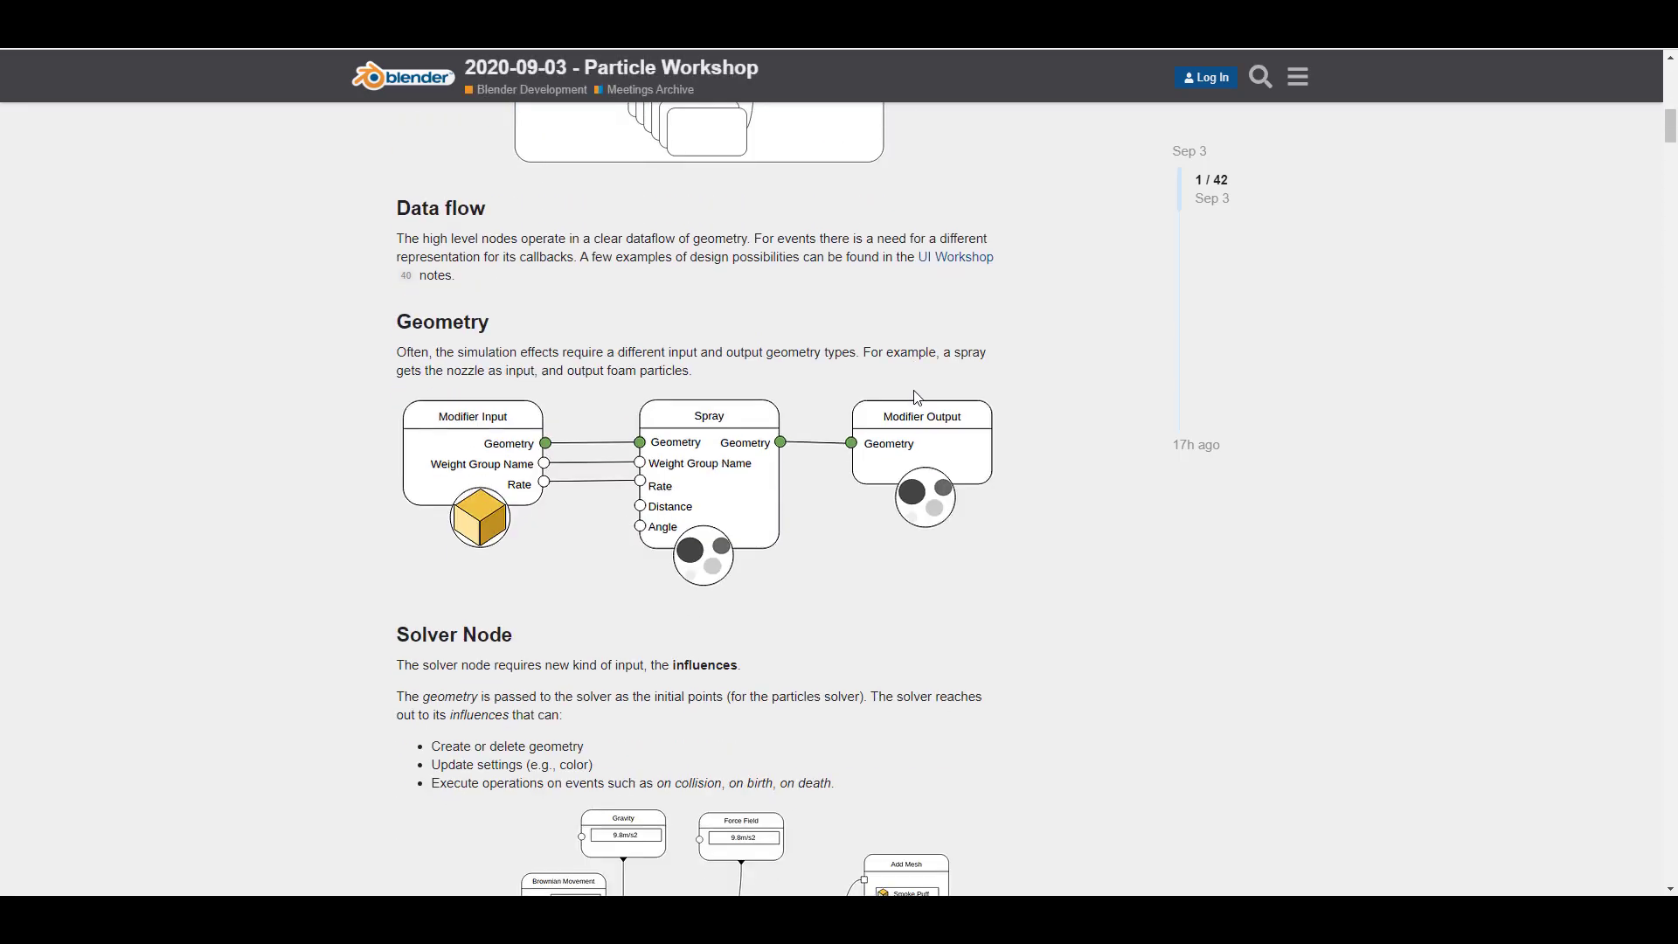
pyautogui.scroll(20, 915, 392)
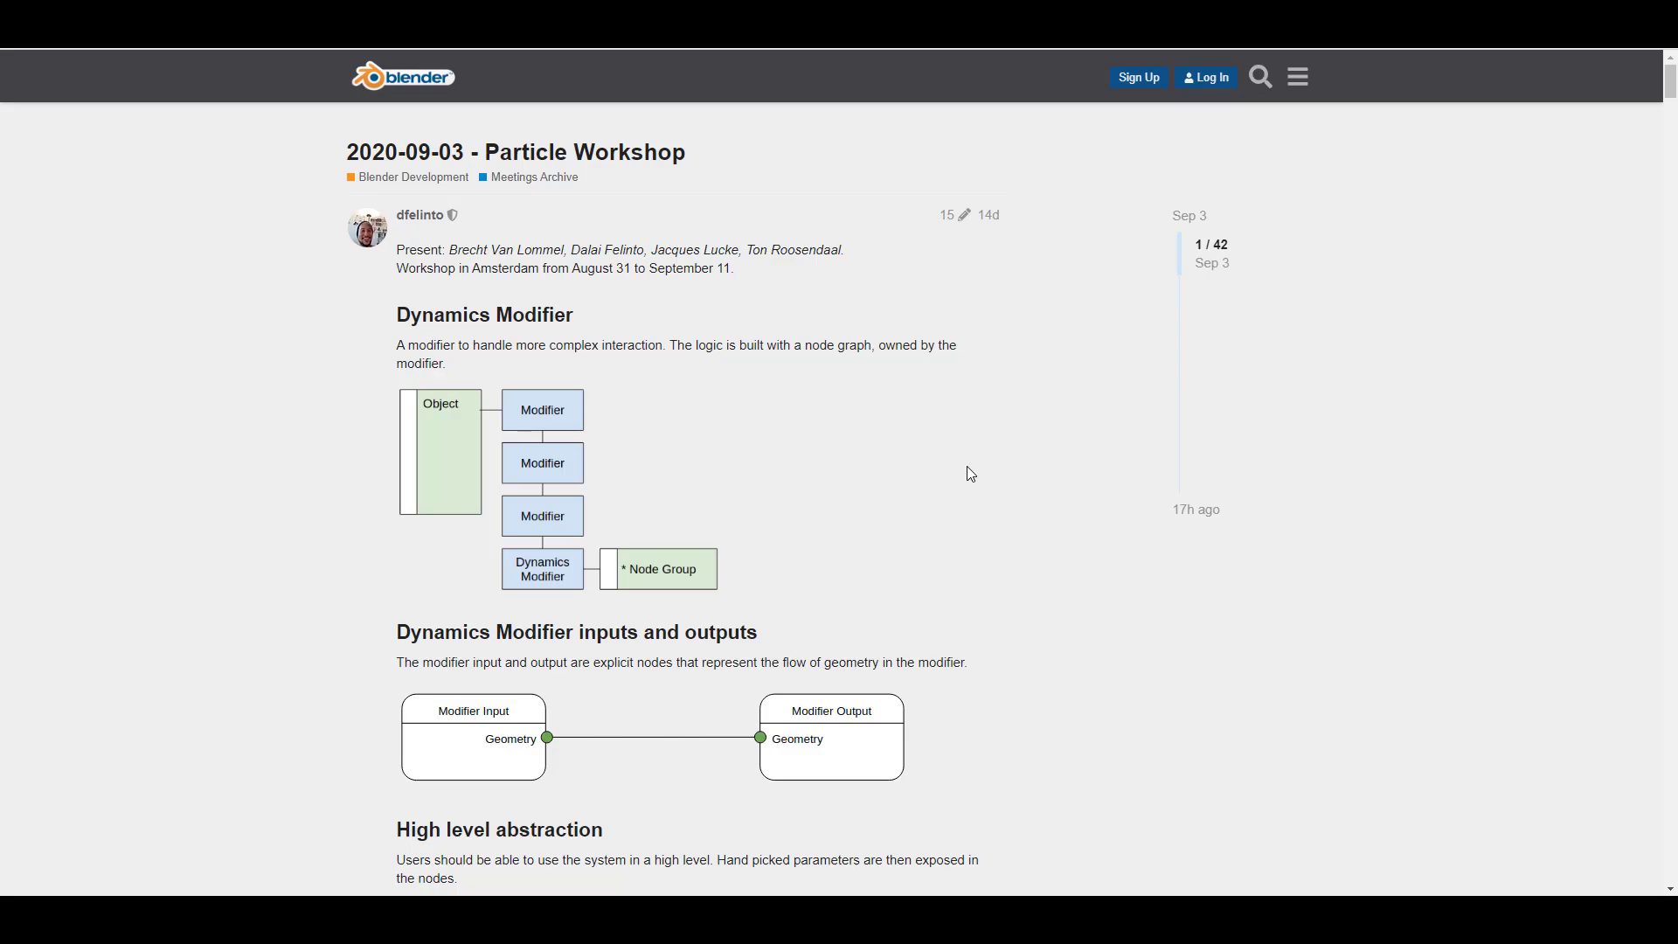
pyautogui.scroll(-4, 909, 478)
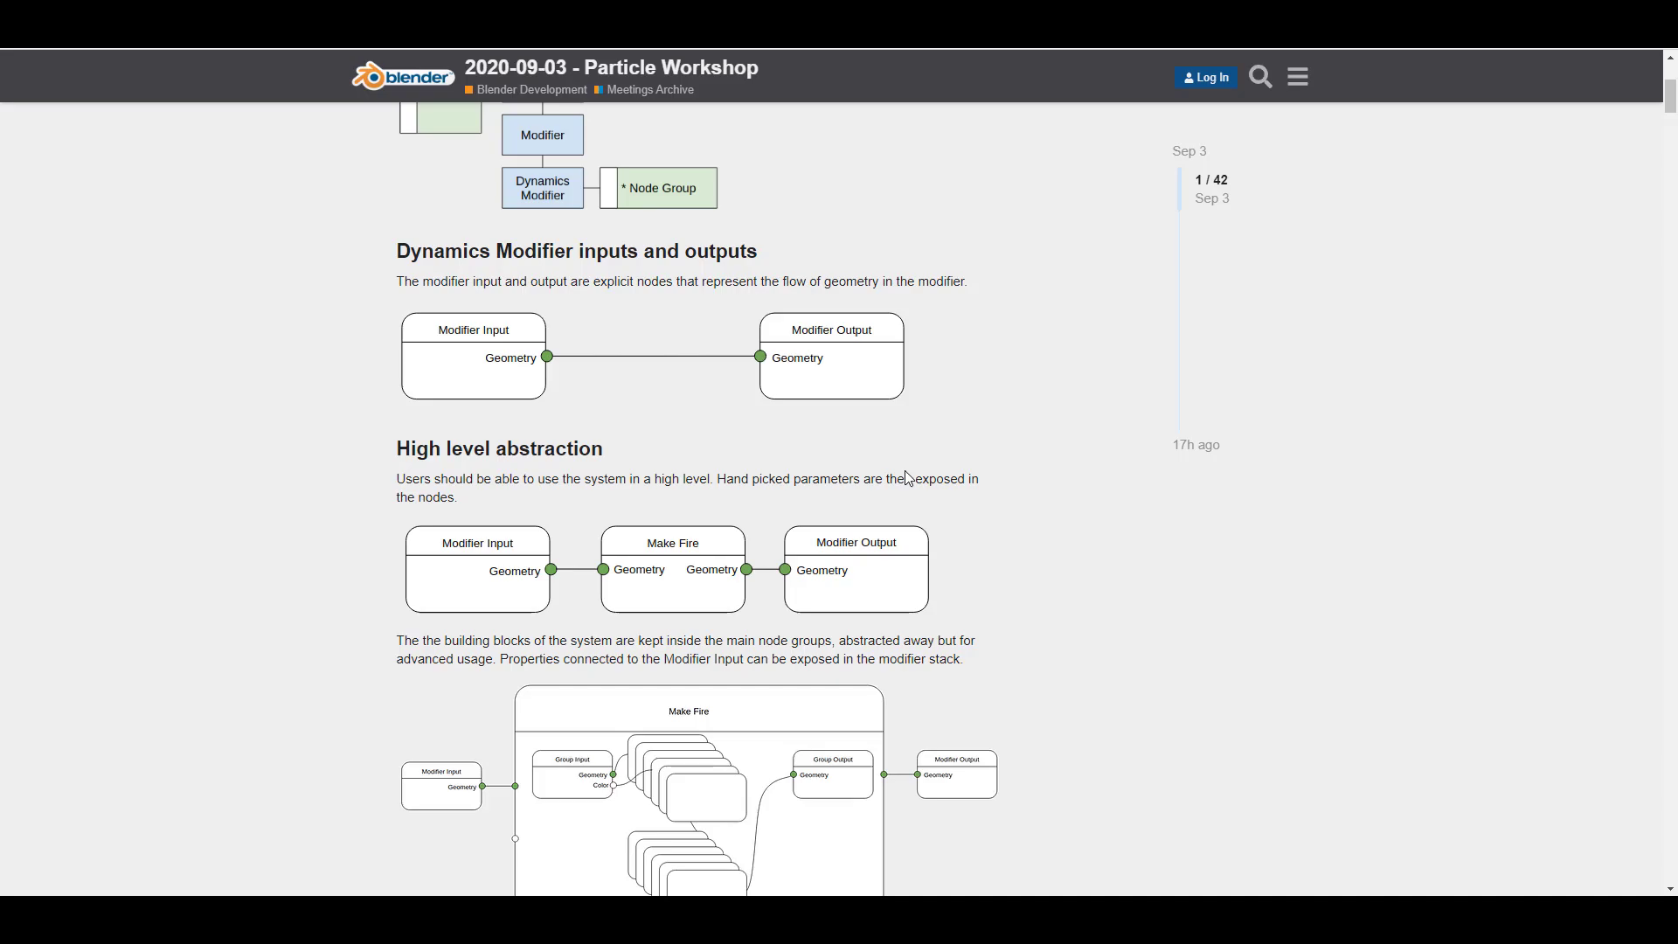
pyautogui.scroll(-3, 907, 478)
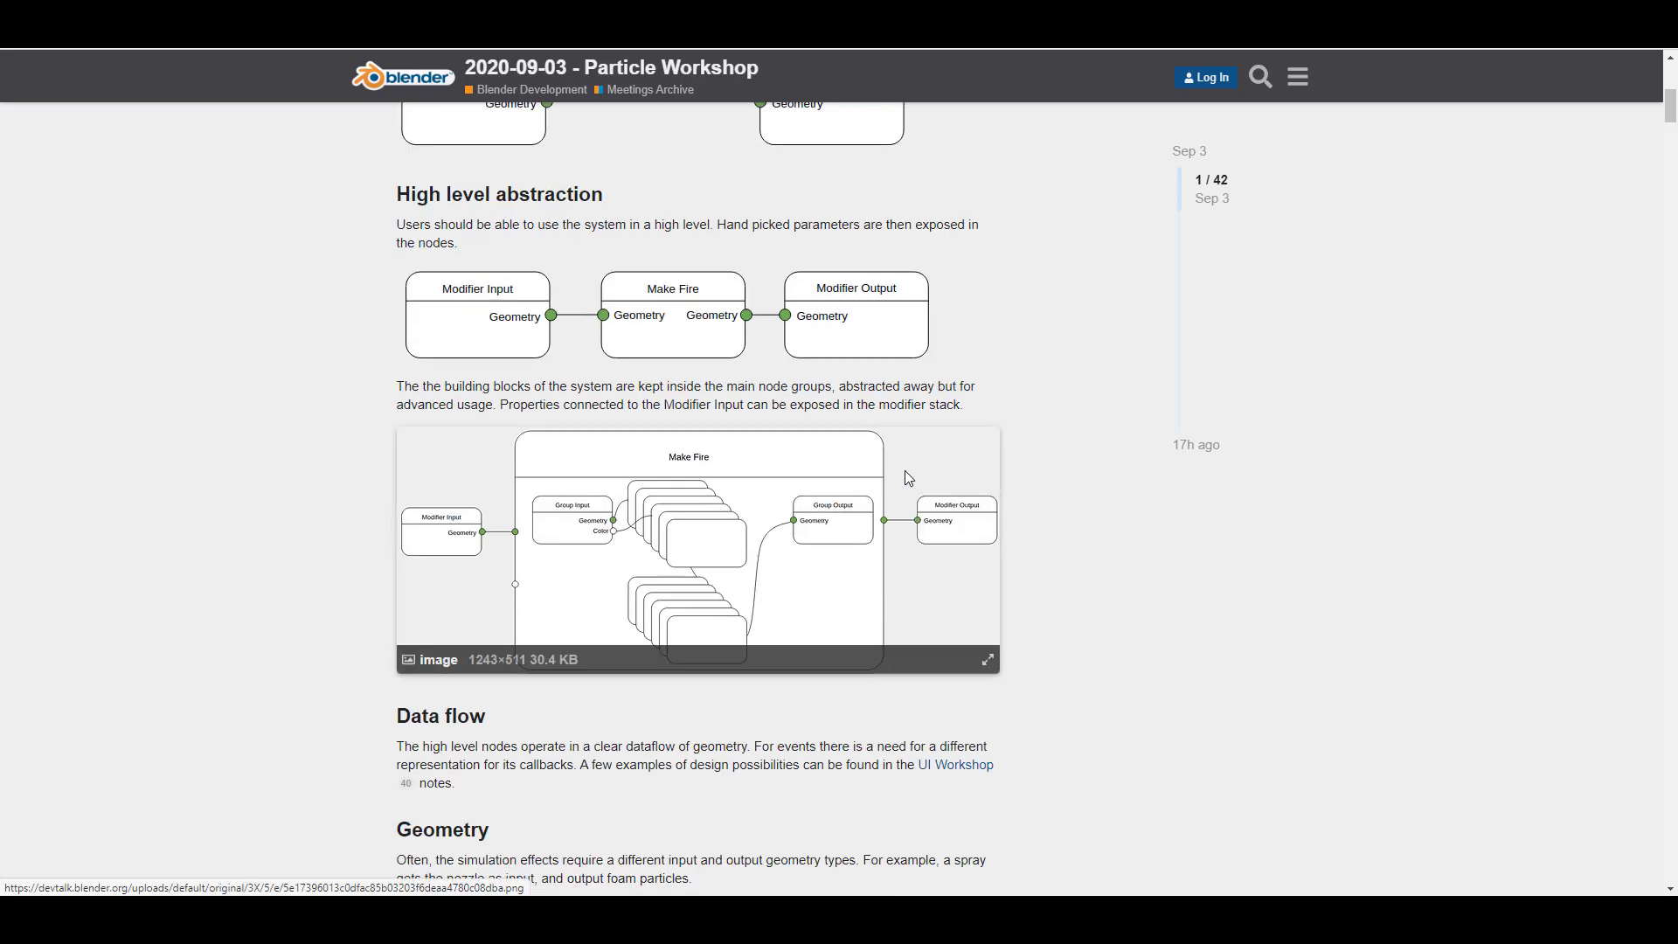
pyautogui.scroll(-4, 906, 478)
pyautogui.scroll(-6, 906, 479)
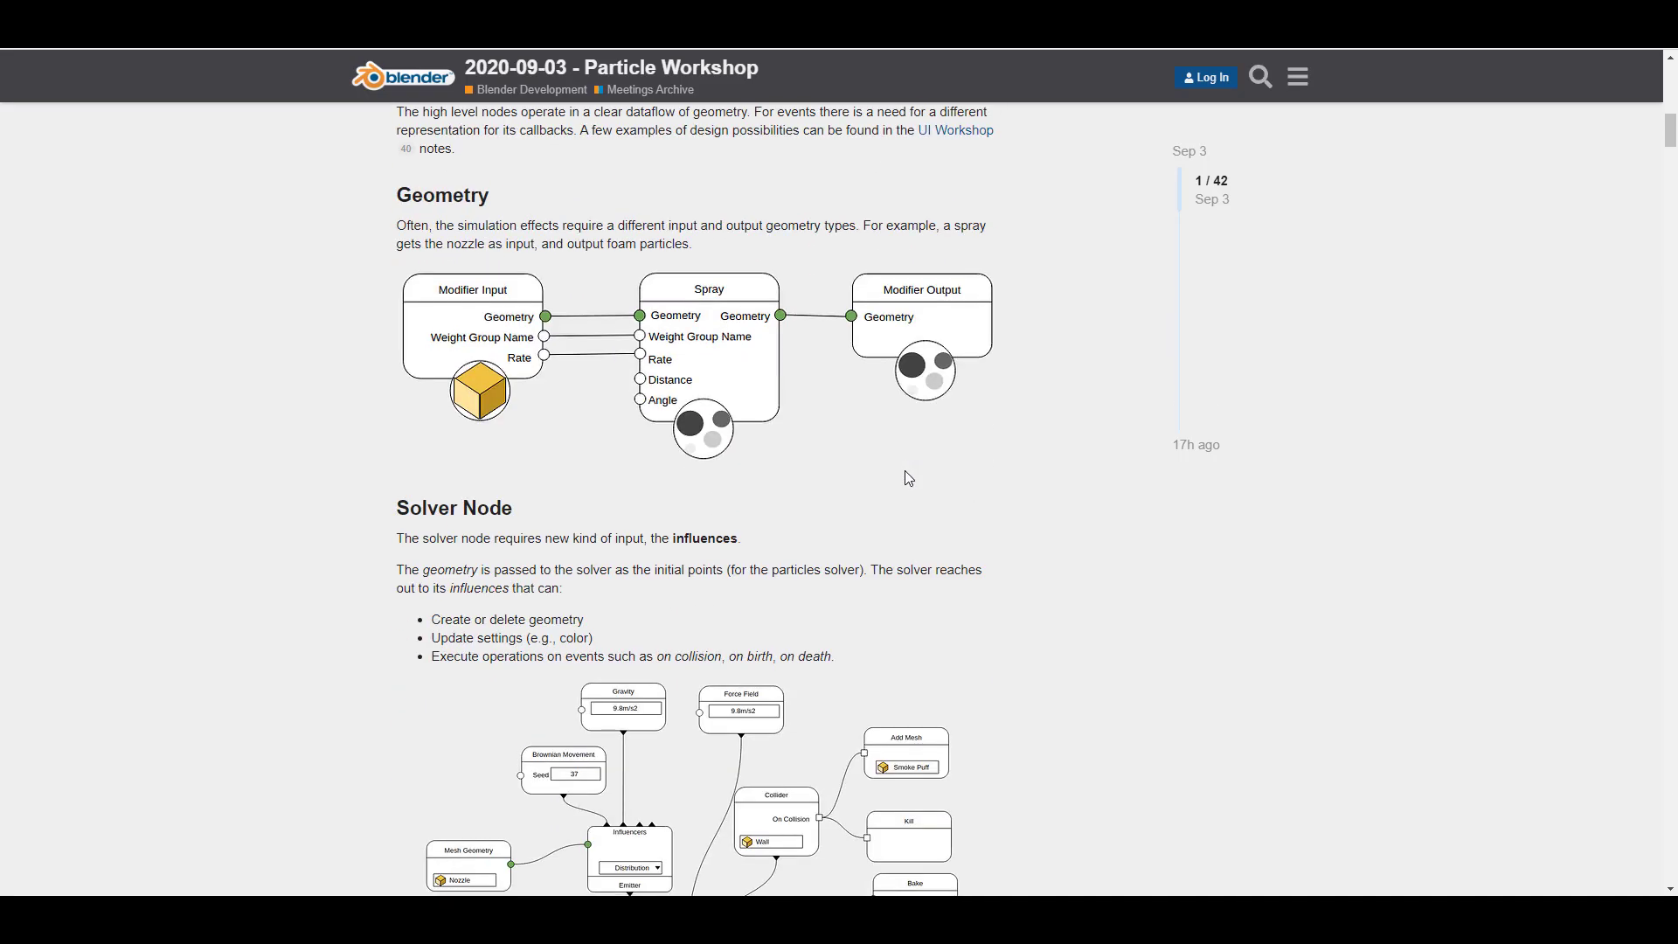
pyautogui.scroll(-12, 907, 479)
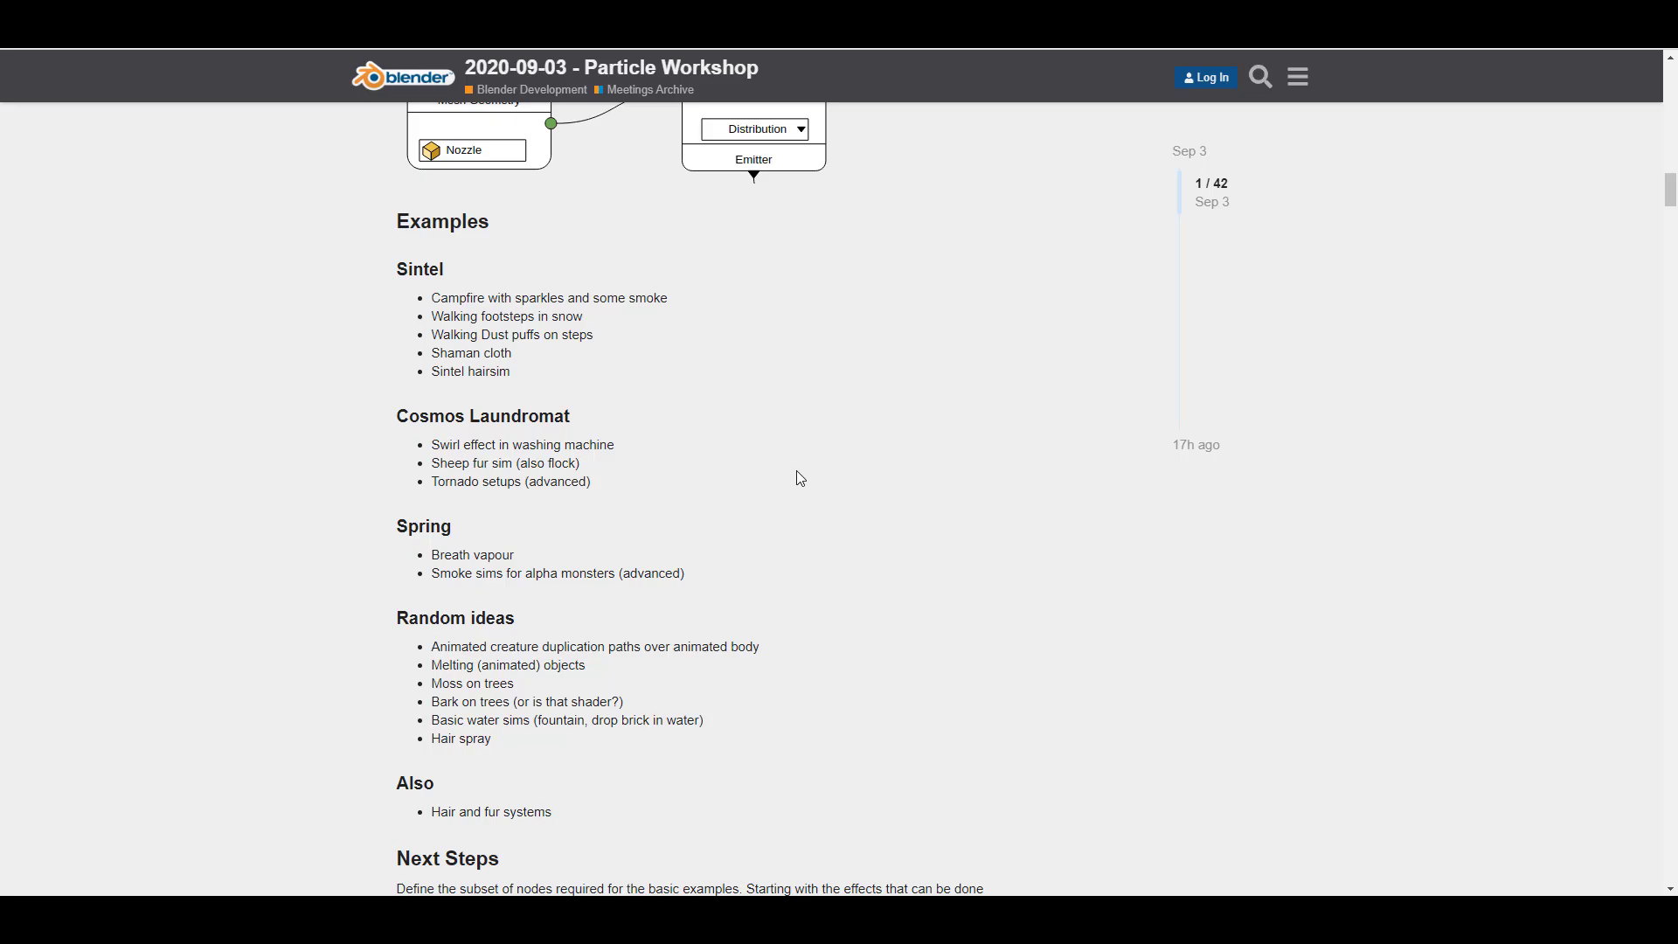
pyautogui.scroll(-6, 800, 479)
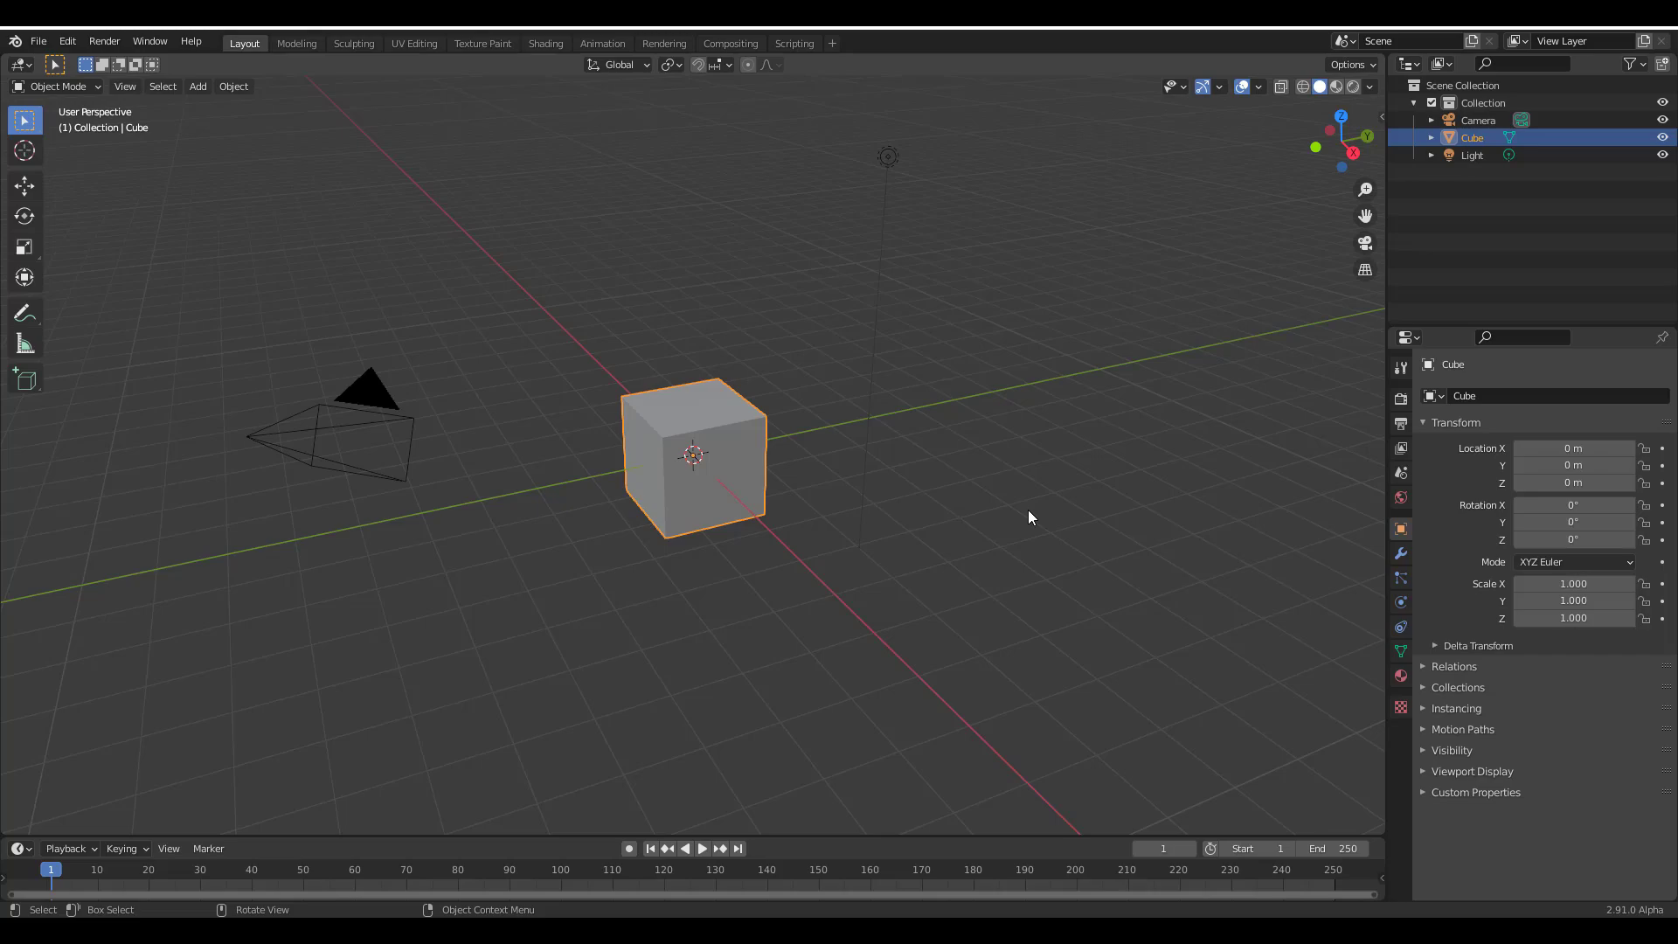
# Deselect the cube, bring up the menu search and dismiss it without running a command
pyautogui.click(788, 269)
pyautogui.press('F3')
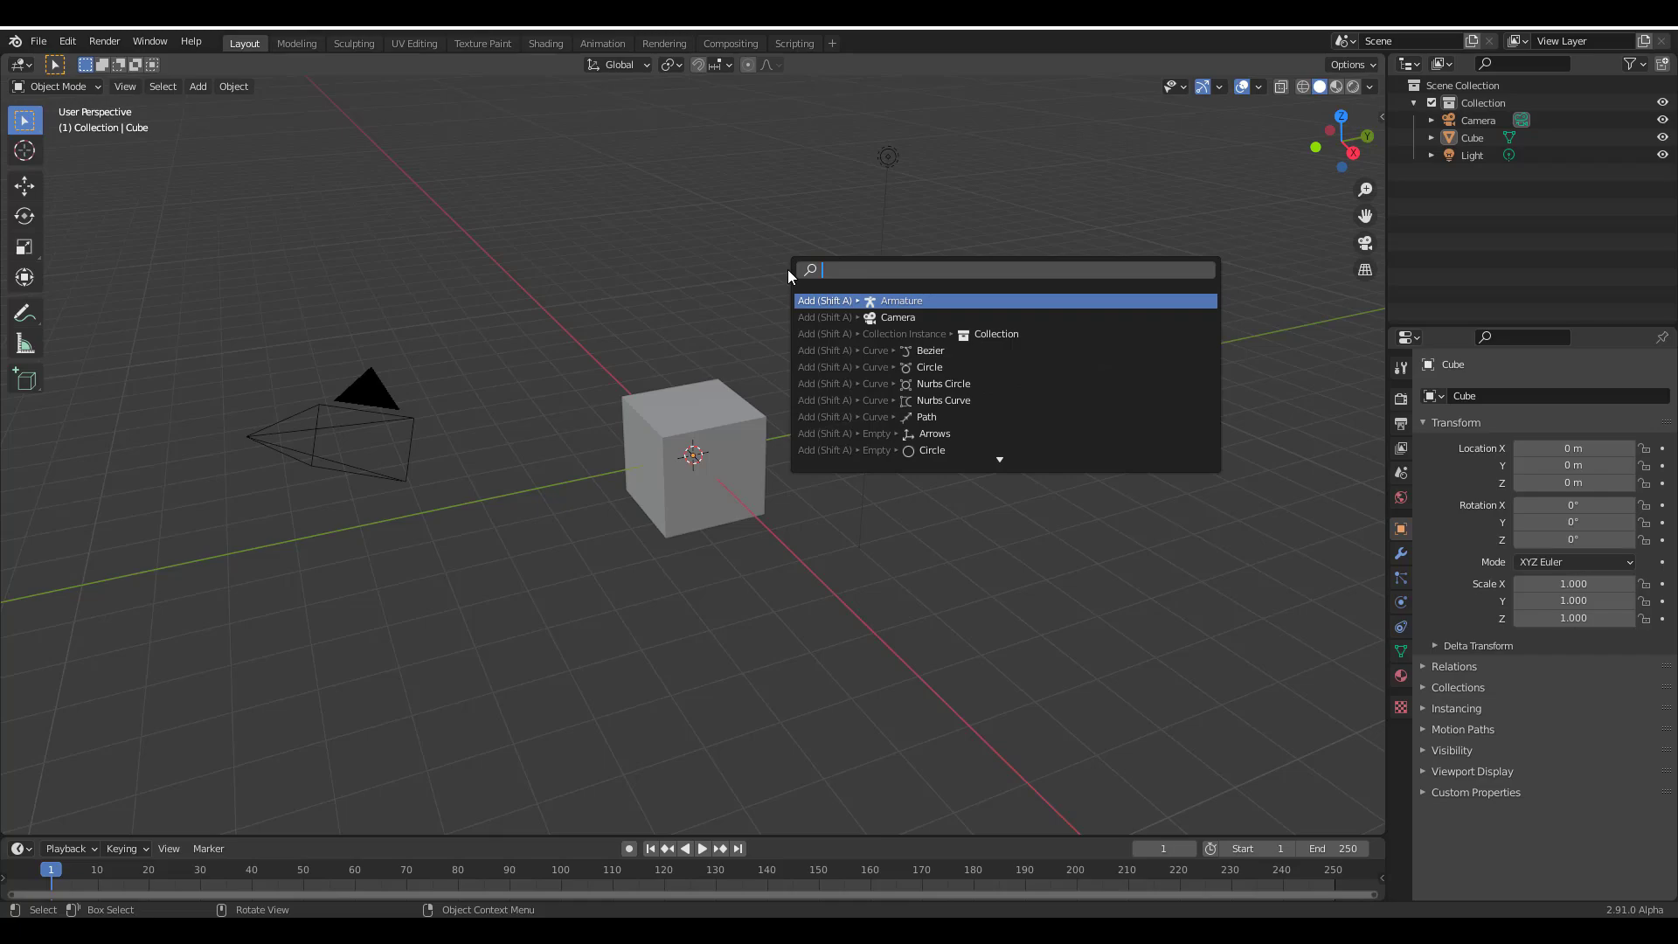
pyautogui.press('Escape')
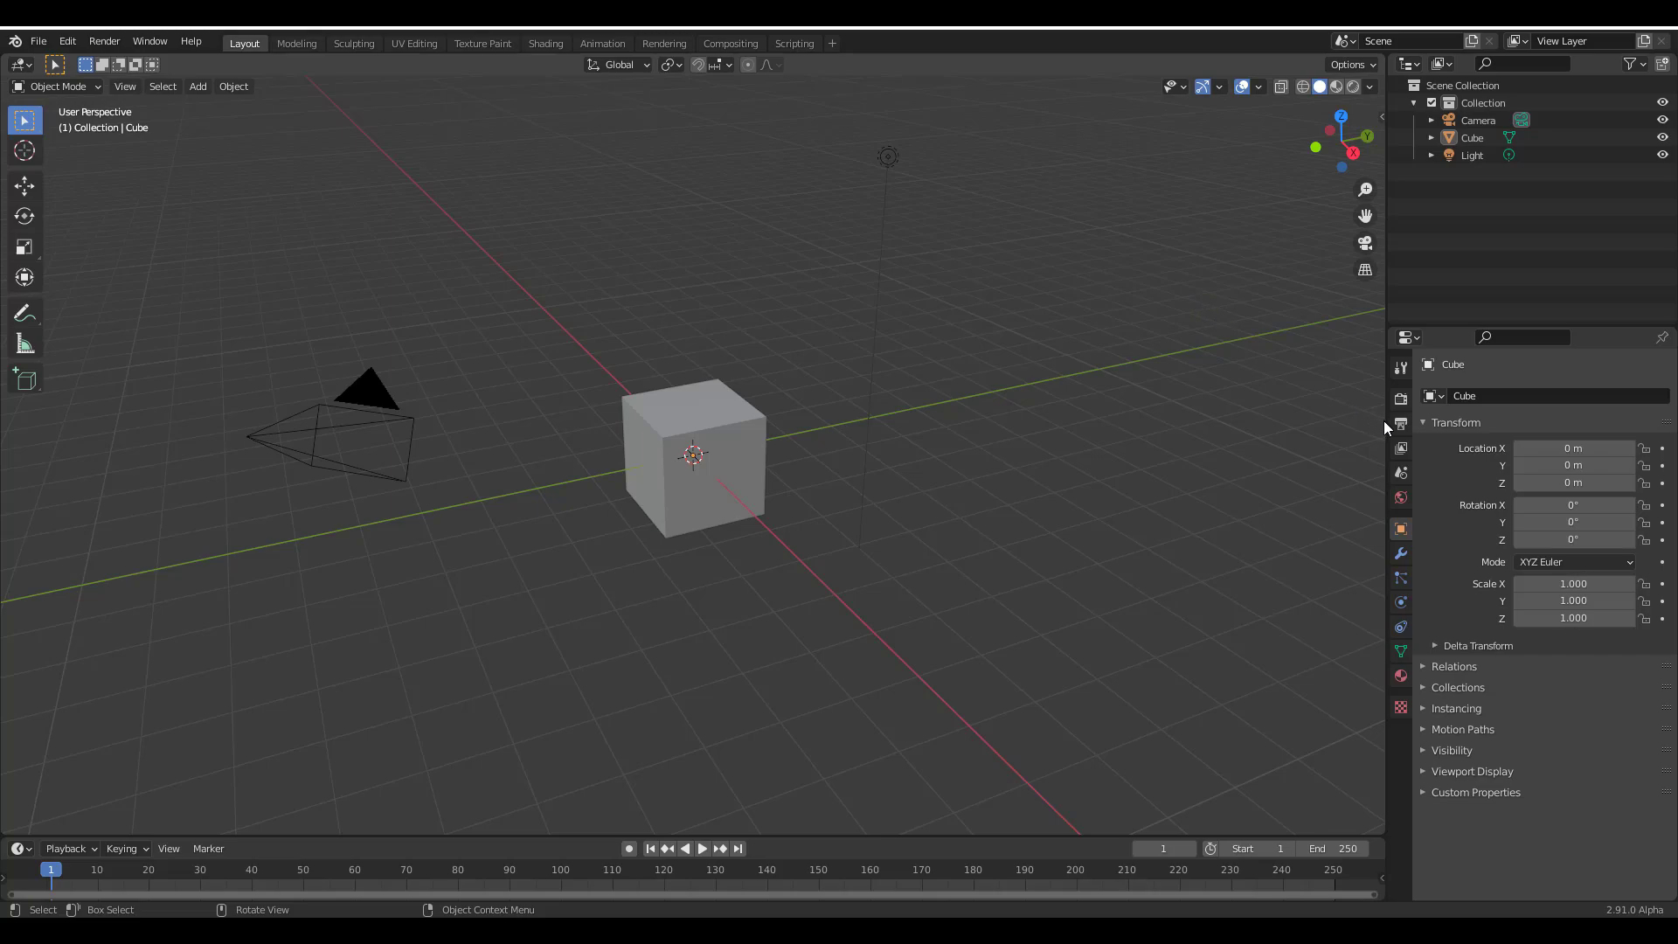
# Widen the Properties editor, search the render properties for "sampl" and look through the matching sections
pyautogui.moveTo(1384, 422); pyautogui.dragTo(1248, 422)
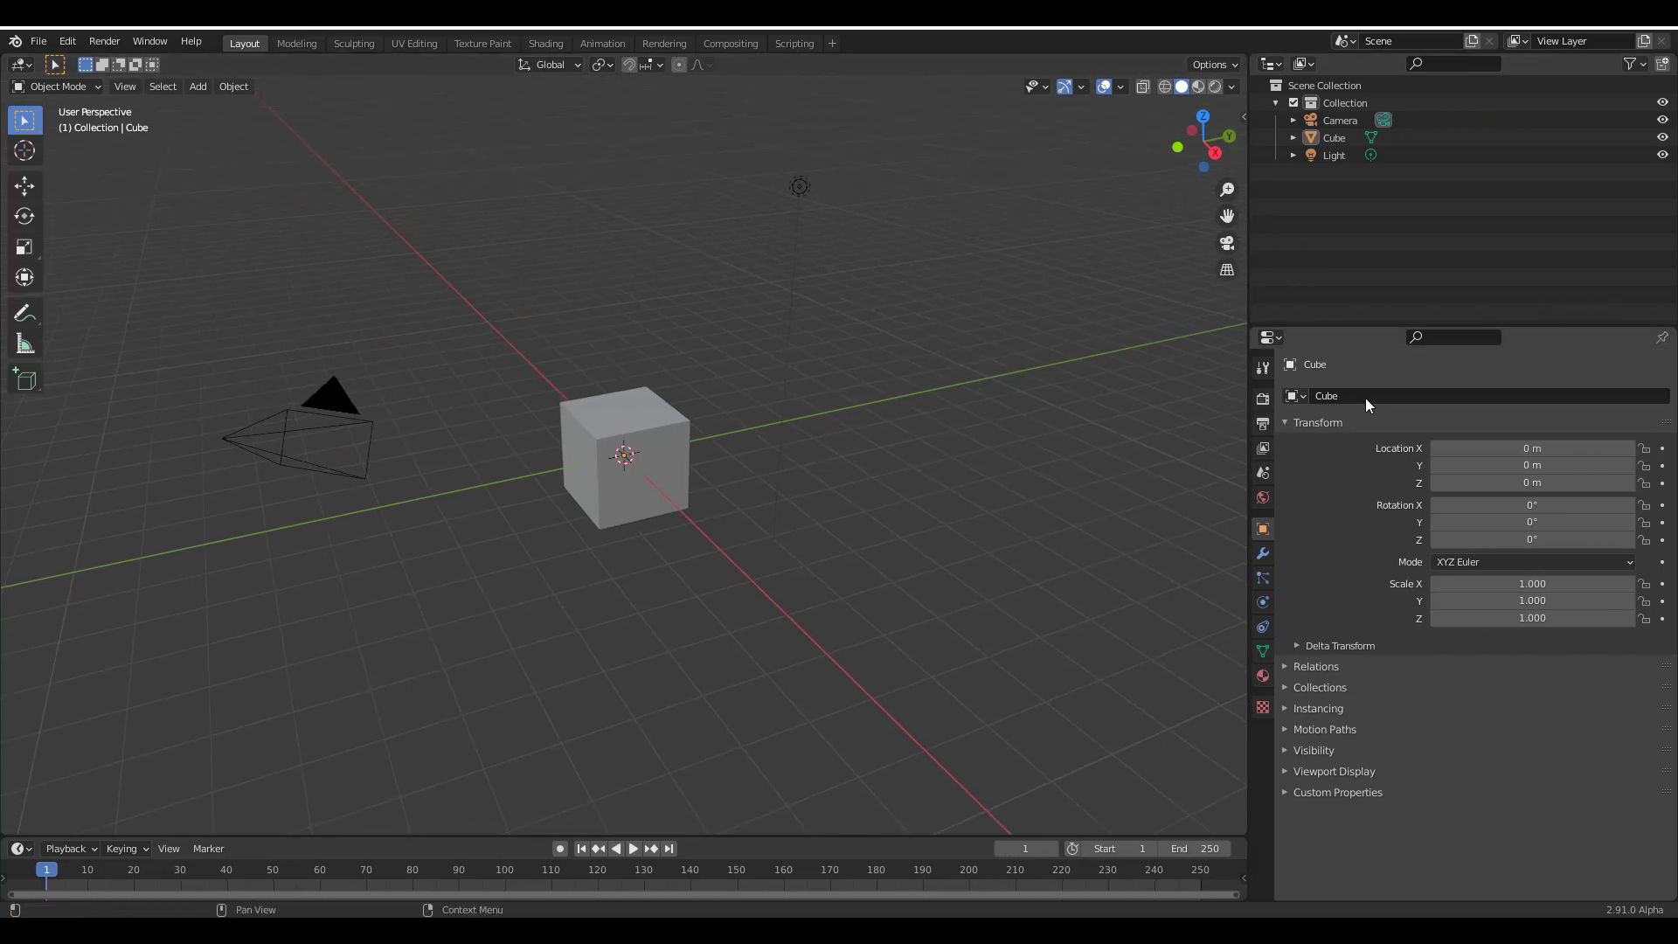
pyautogui.click(1440, 337)
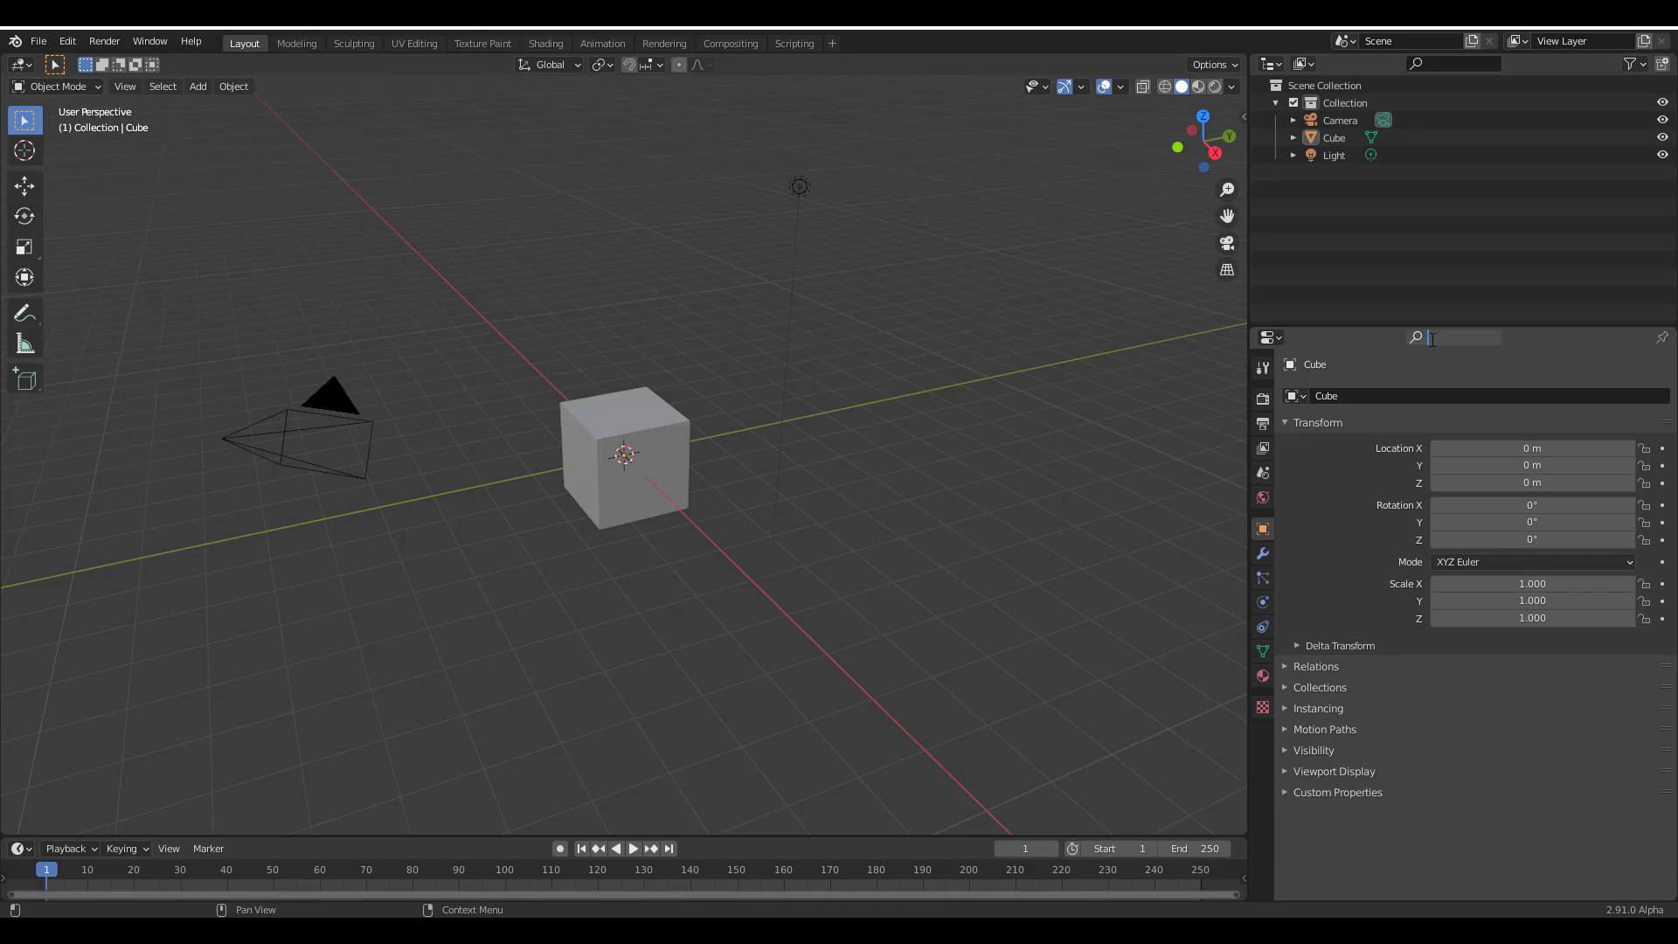
pyautogui.click(1262, 398)
pyautogui.click(1262, 398)
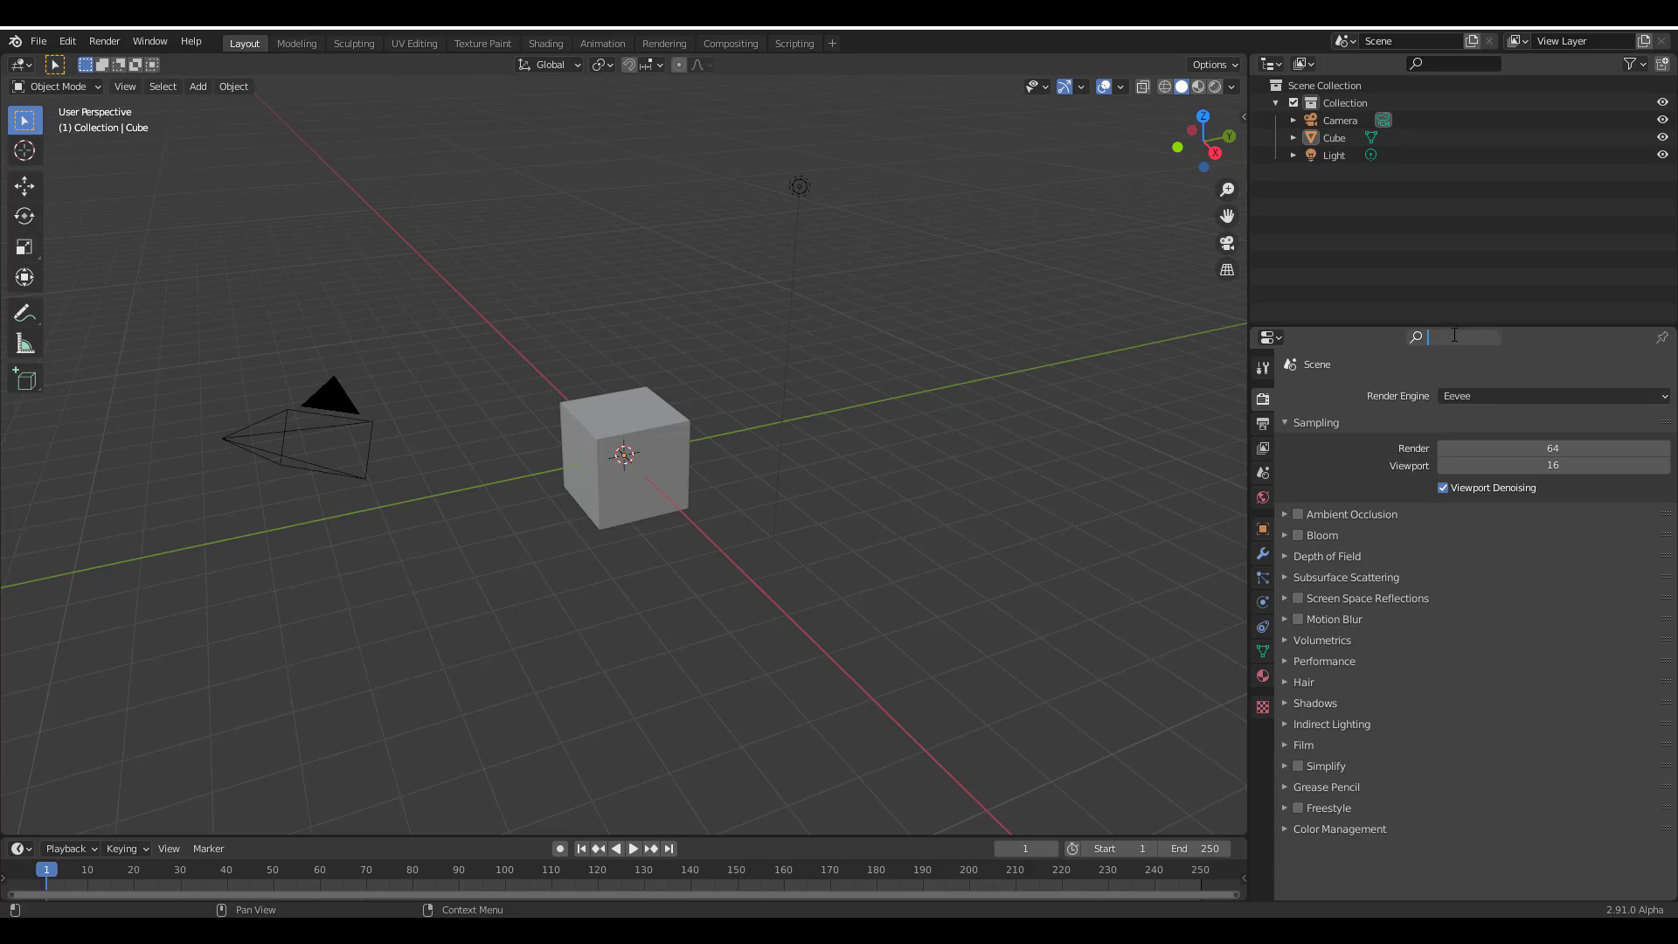
pyautogui.write('sampl')
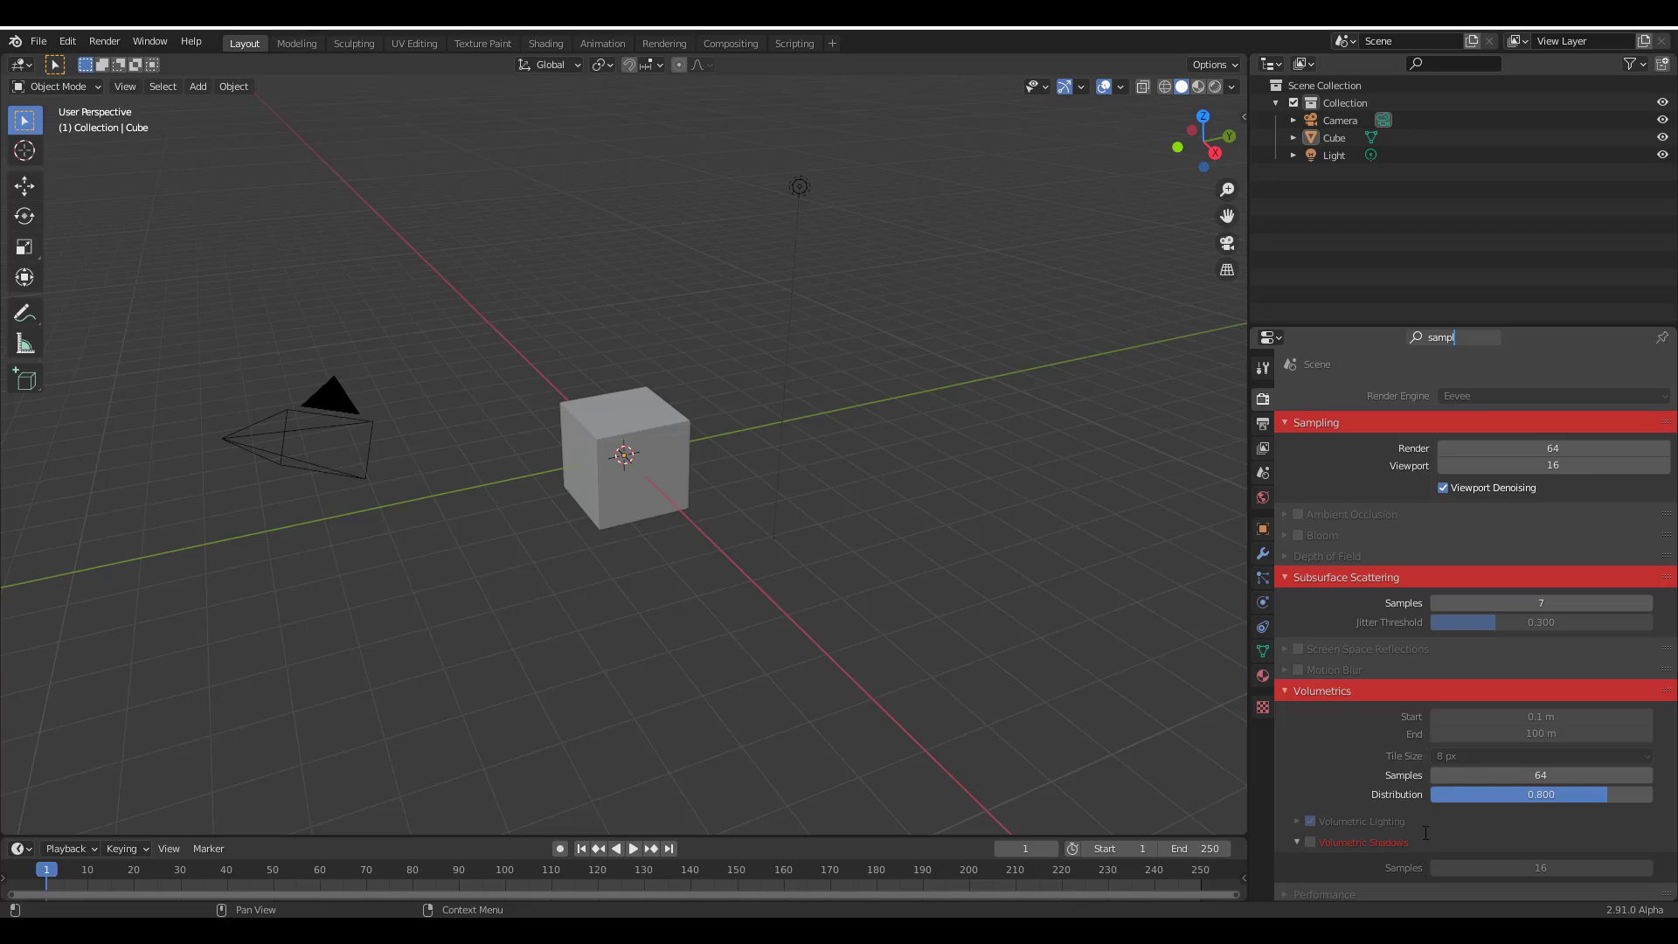
pyautogui.click(1340, 476)
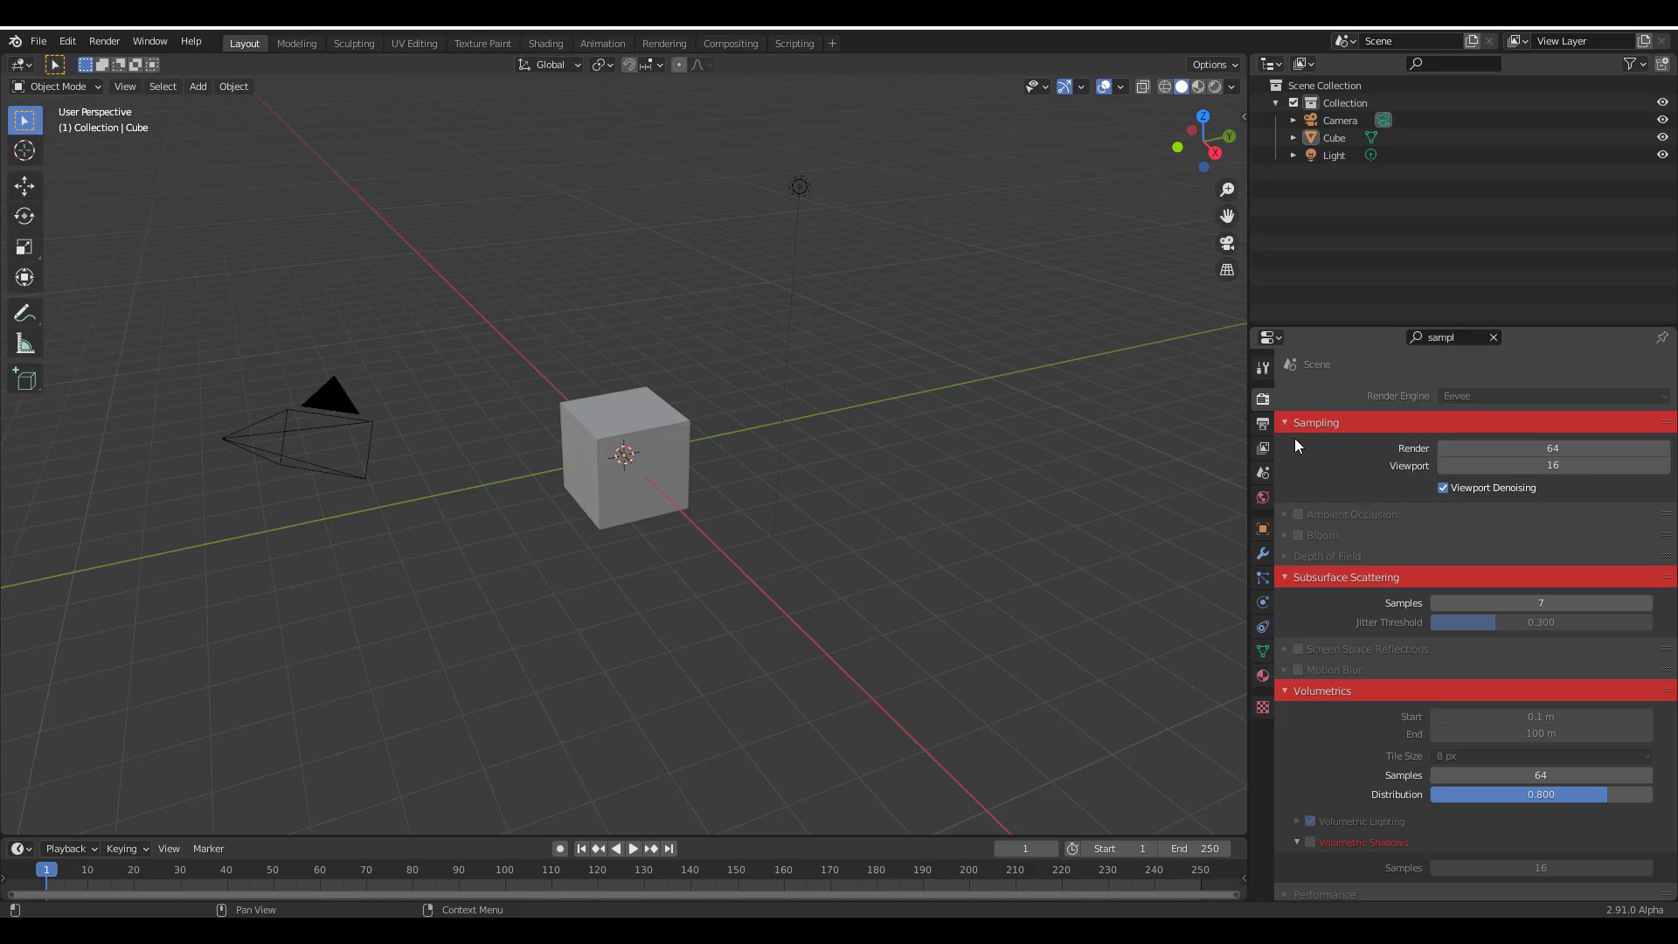
pyautogui.scroll(-5, 1397, 456)
pyautogui.scroll(5, 1398, 456)
pyautogui.scroll(-3, 1400, 460)
pyautogui.scroll(-1, 1403, 460)
pyautogui.scroll(4, 1402, 460)
# Change the Properties theme's Search Match color to magenta in the preferences and close them
pyautogui.click(72, 40)
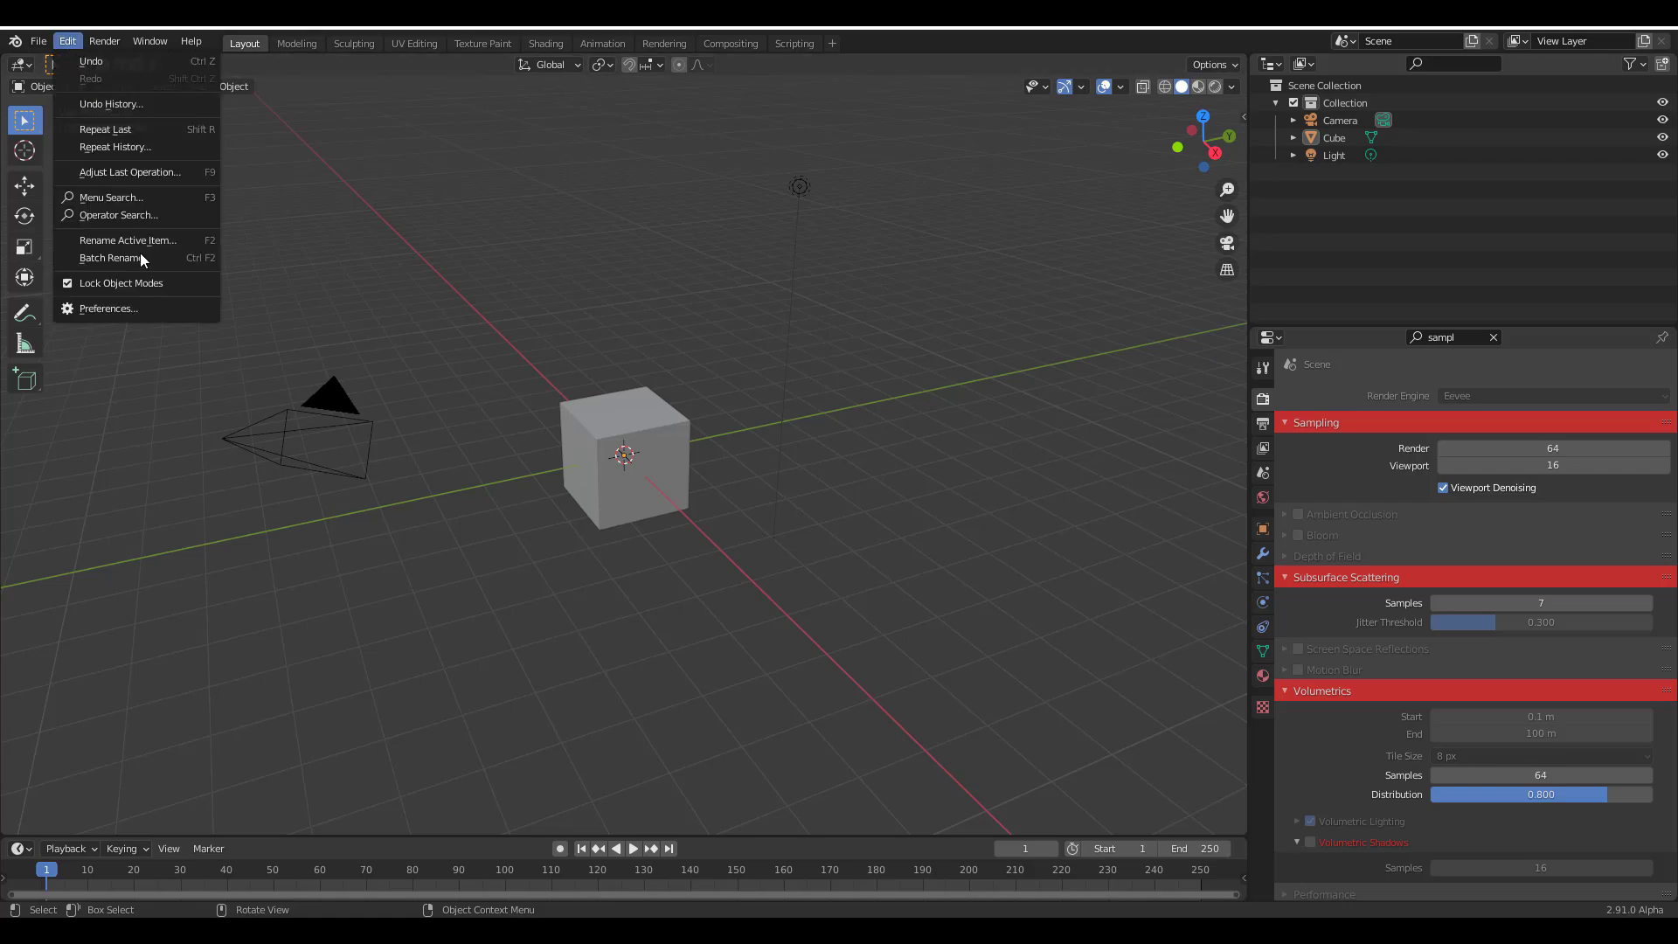
pyautogui.click(154, 308)
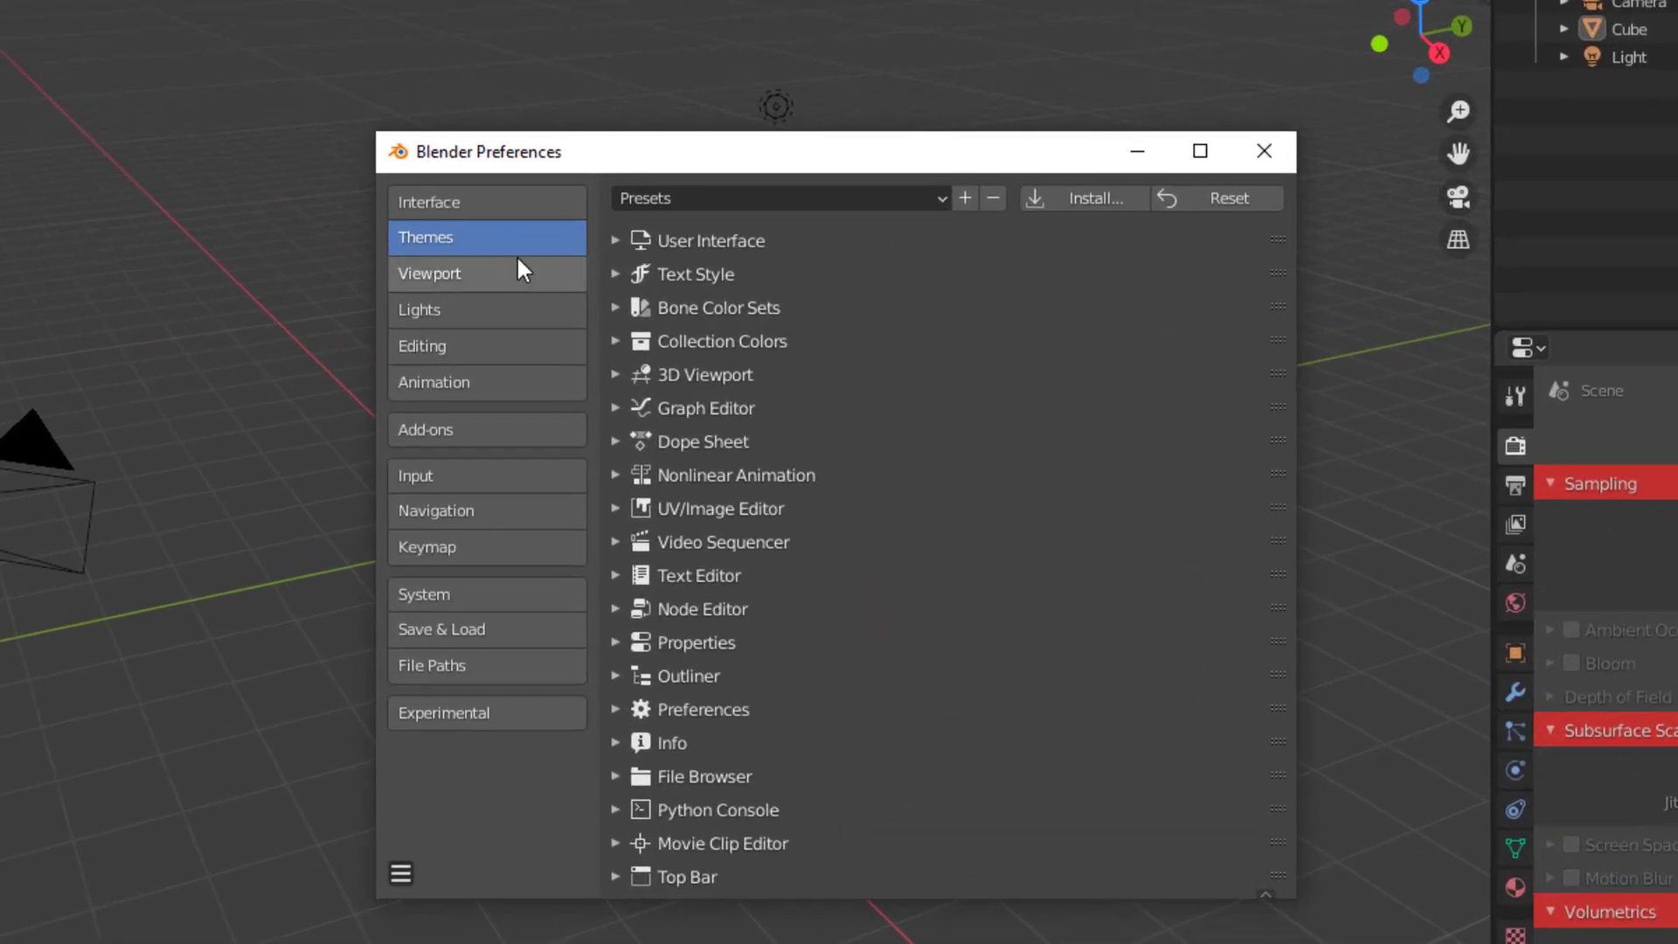
pyautogui.click(616, 641)
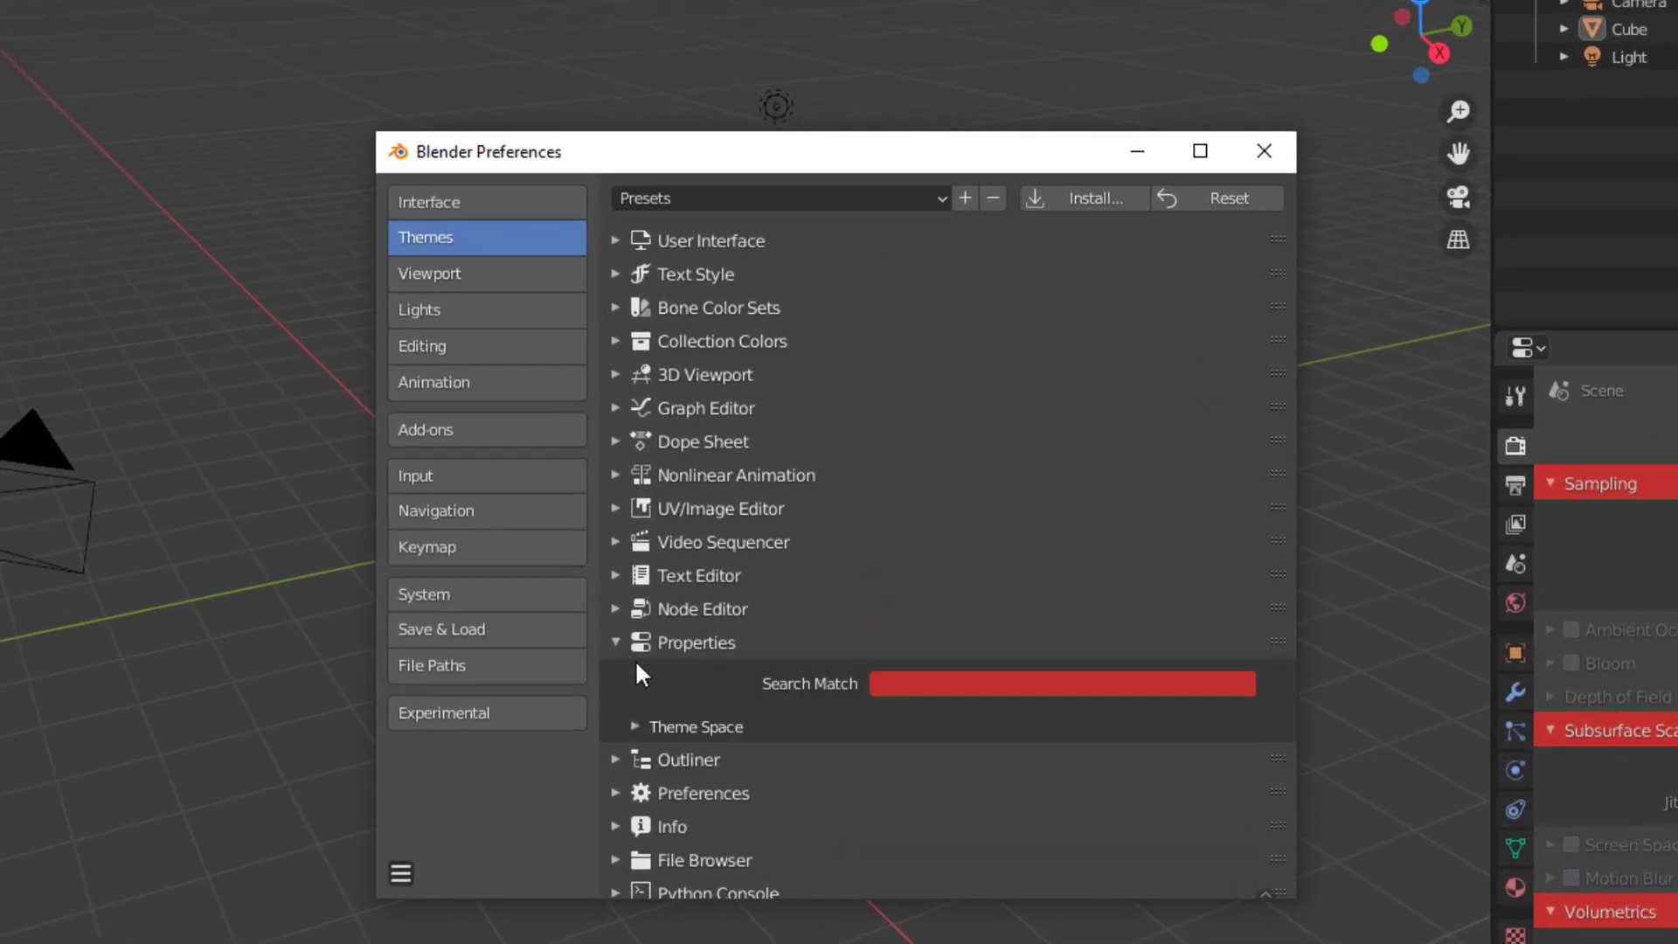
pyautogui.click(939, 684)
pyautogui.moveTo(1078, 459); pyautogui.dragTo(1176, 456)
pyautogui.click(1258, 154)
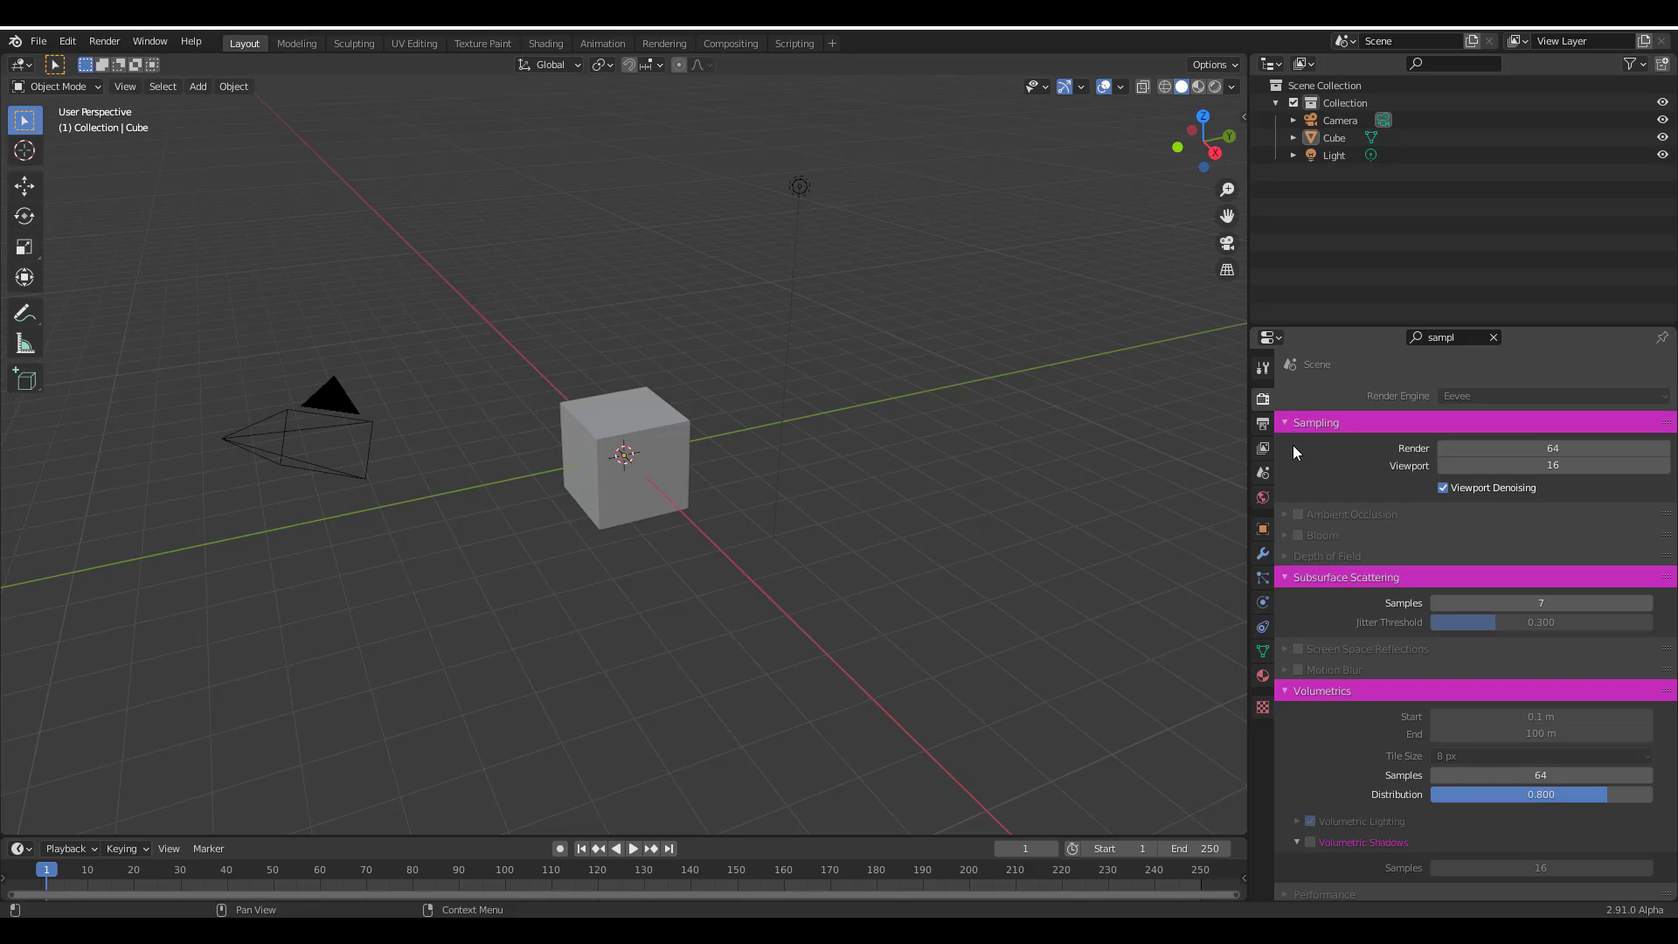
# Clear the render properties search and search the active tool and workspace properties for "ni"
pyautogui.click(1492, 337)
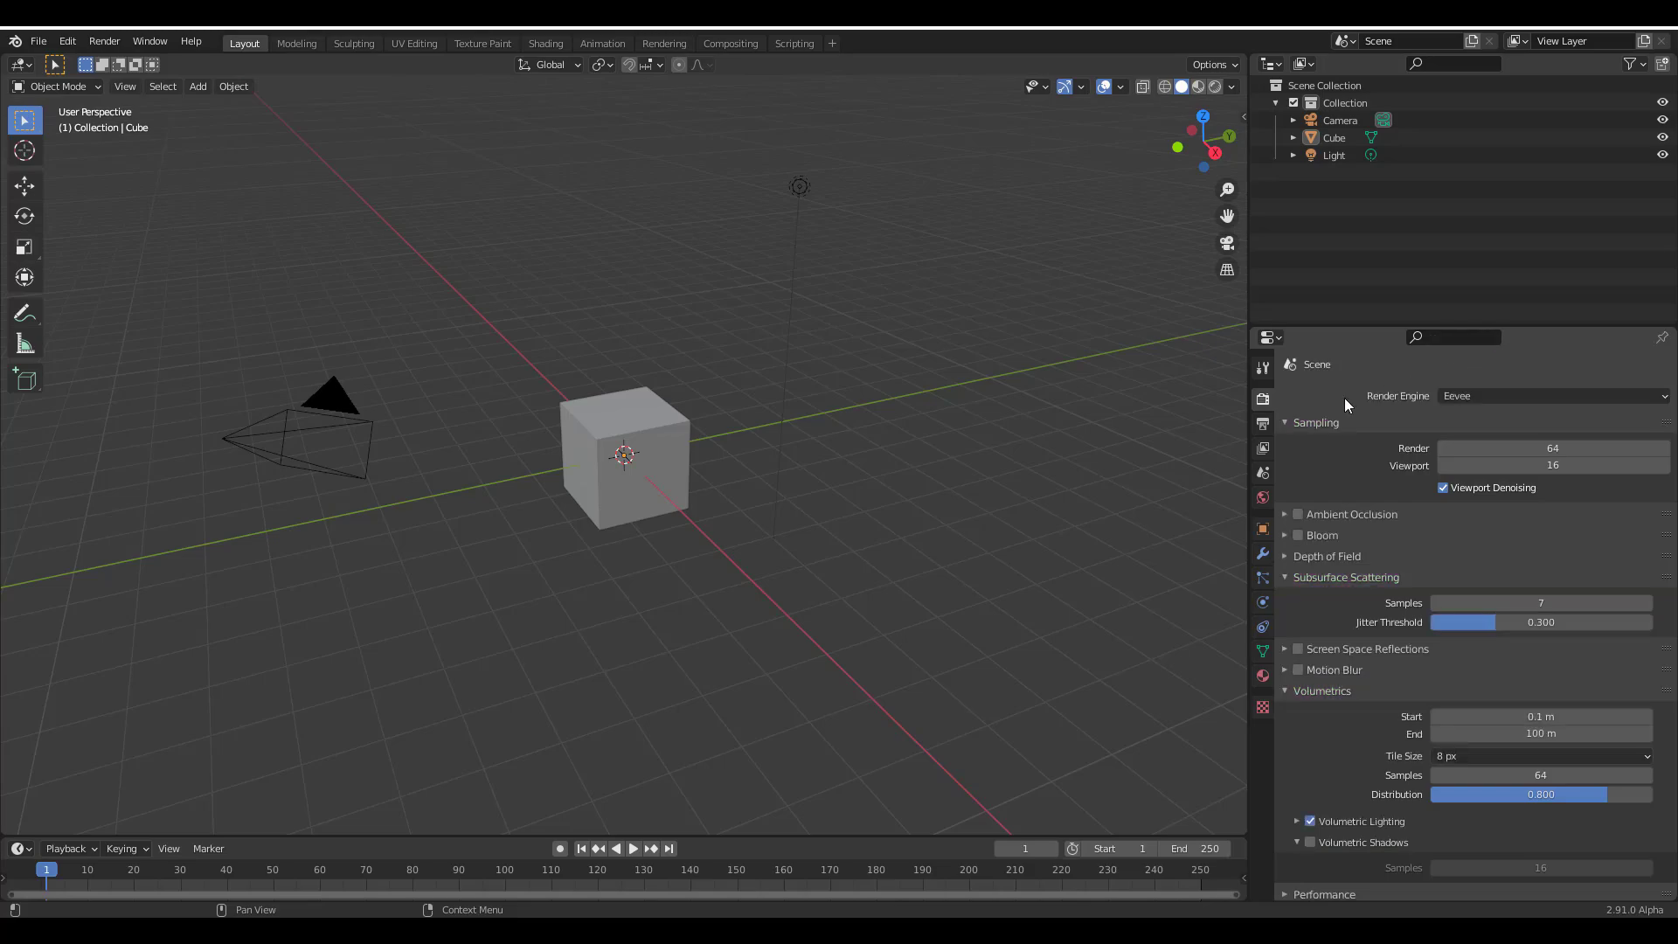
pyautogui.click(1263, 371)
pyautogui.click(1441, 335)
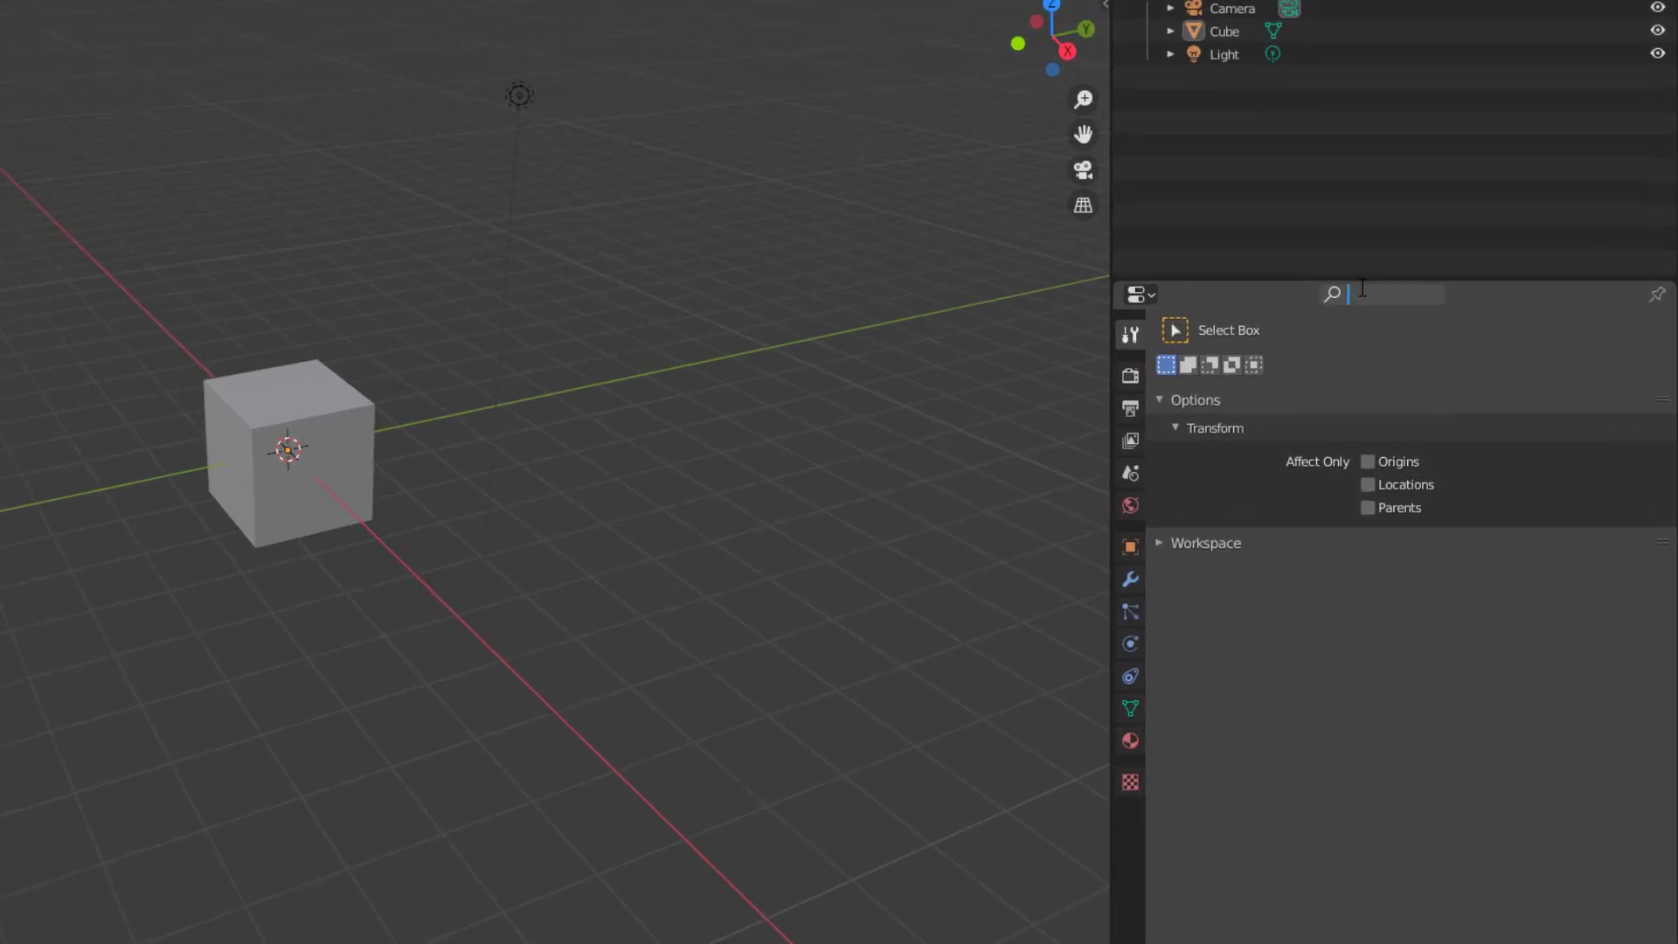
pyautogui.write('ni')
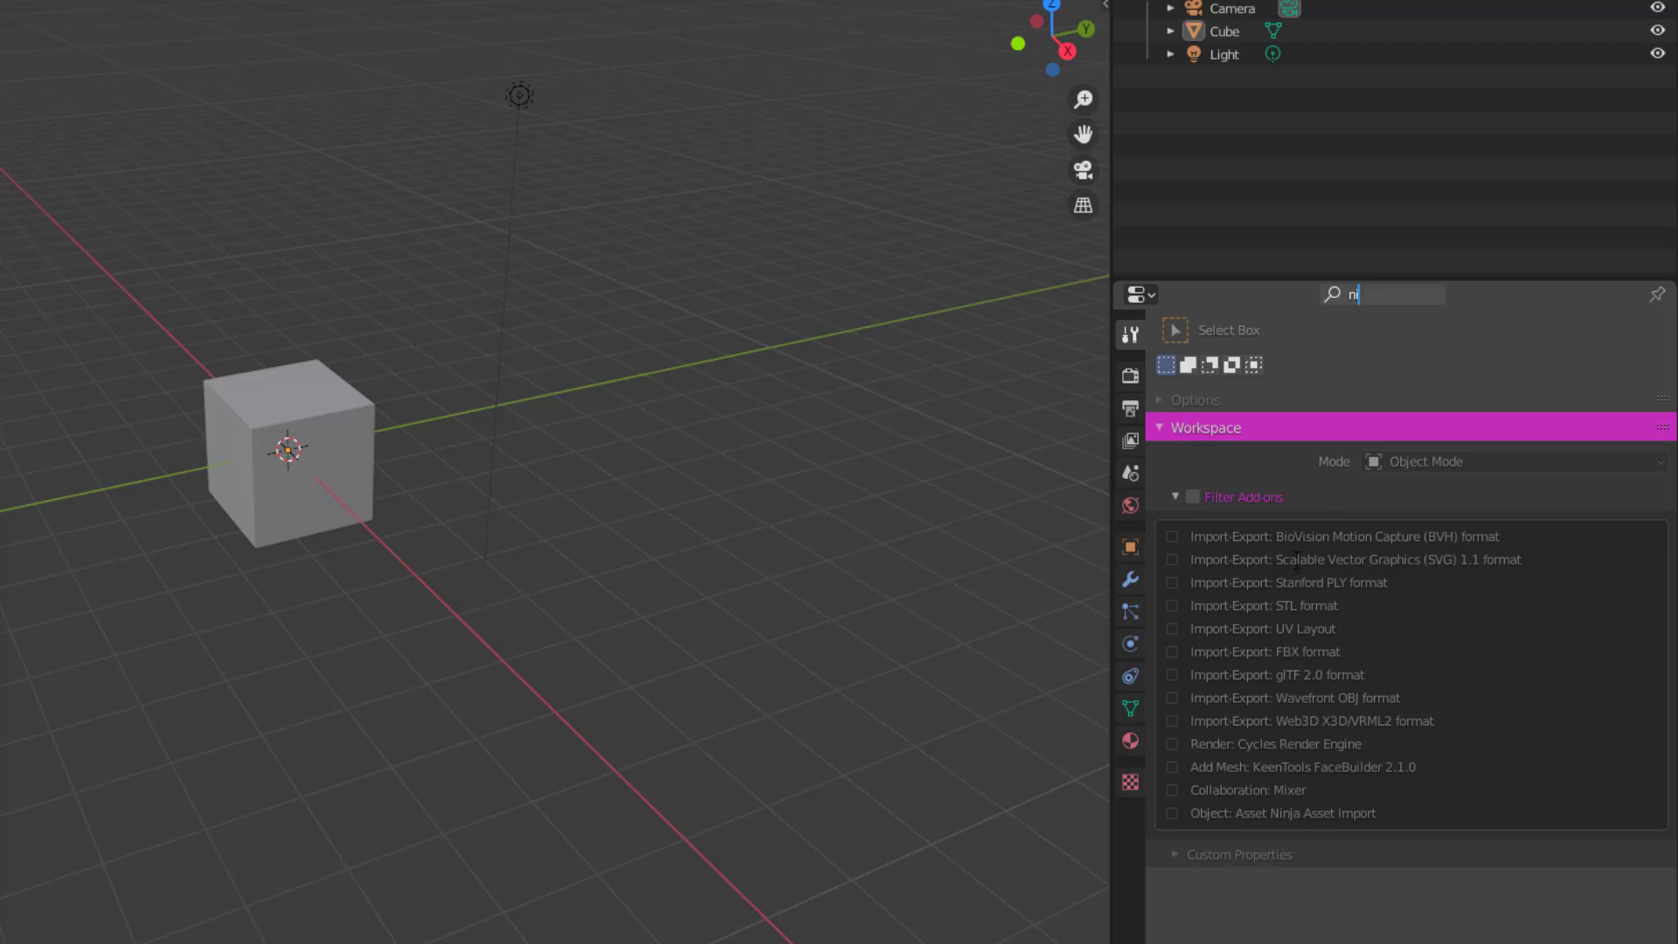
pyautogui.press('Return')
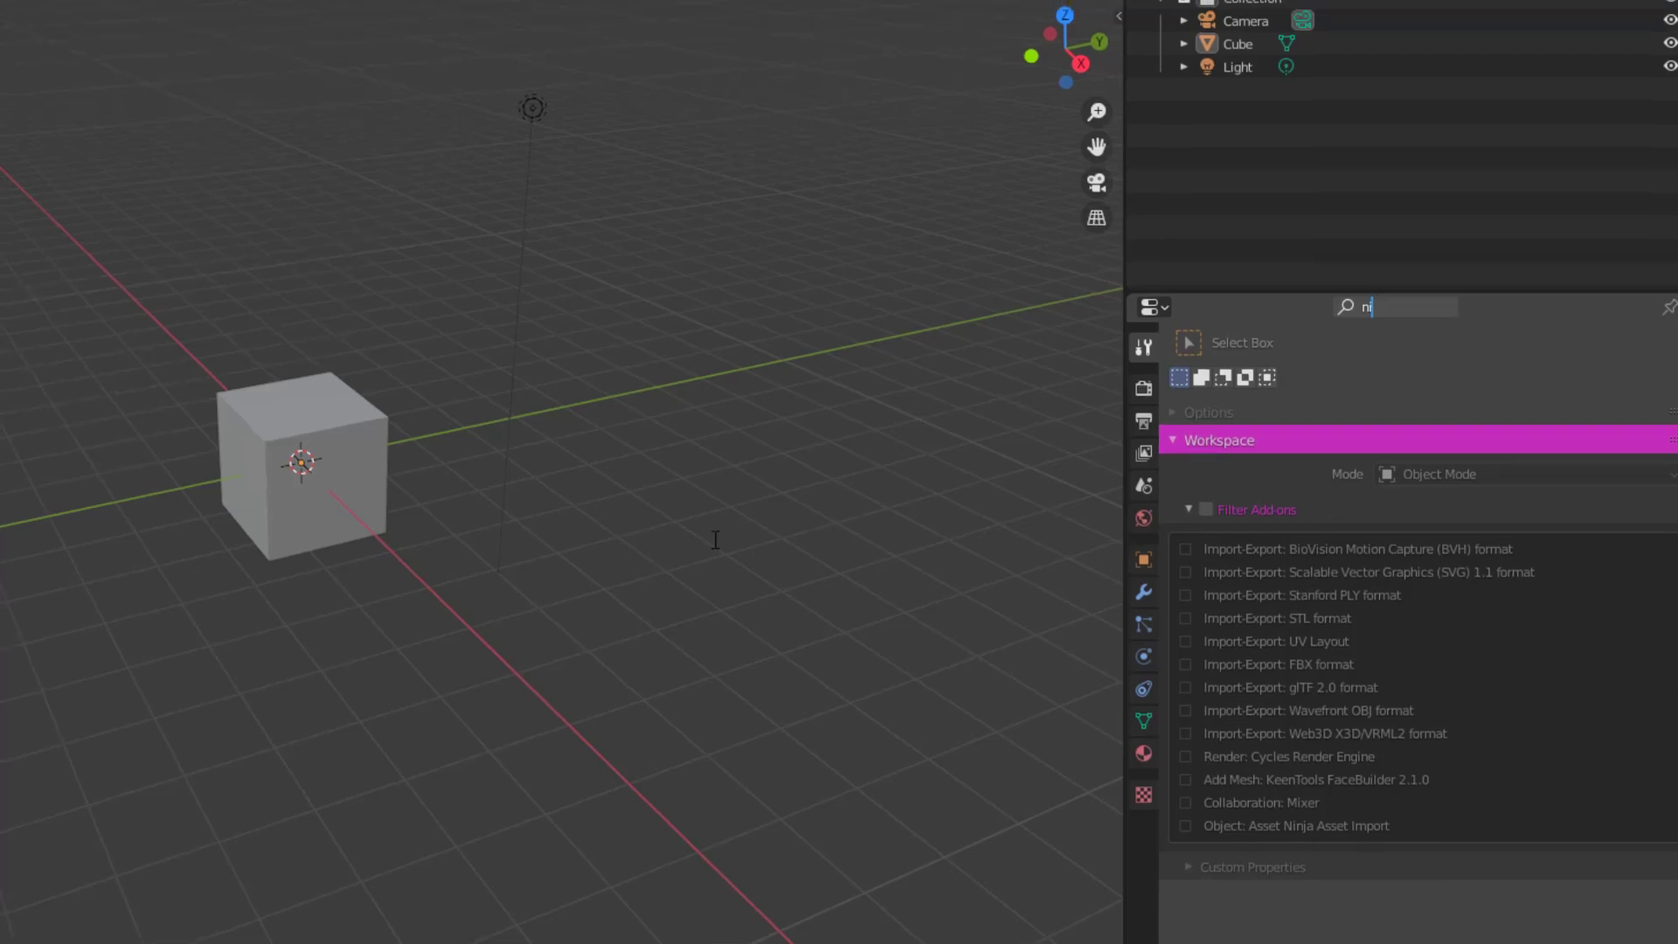
# Show the viewport sidebar's tool settings, expand the Workspace section and widen the sidebar
pyautogui.press('n')
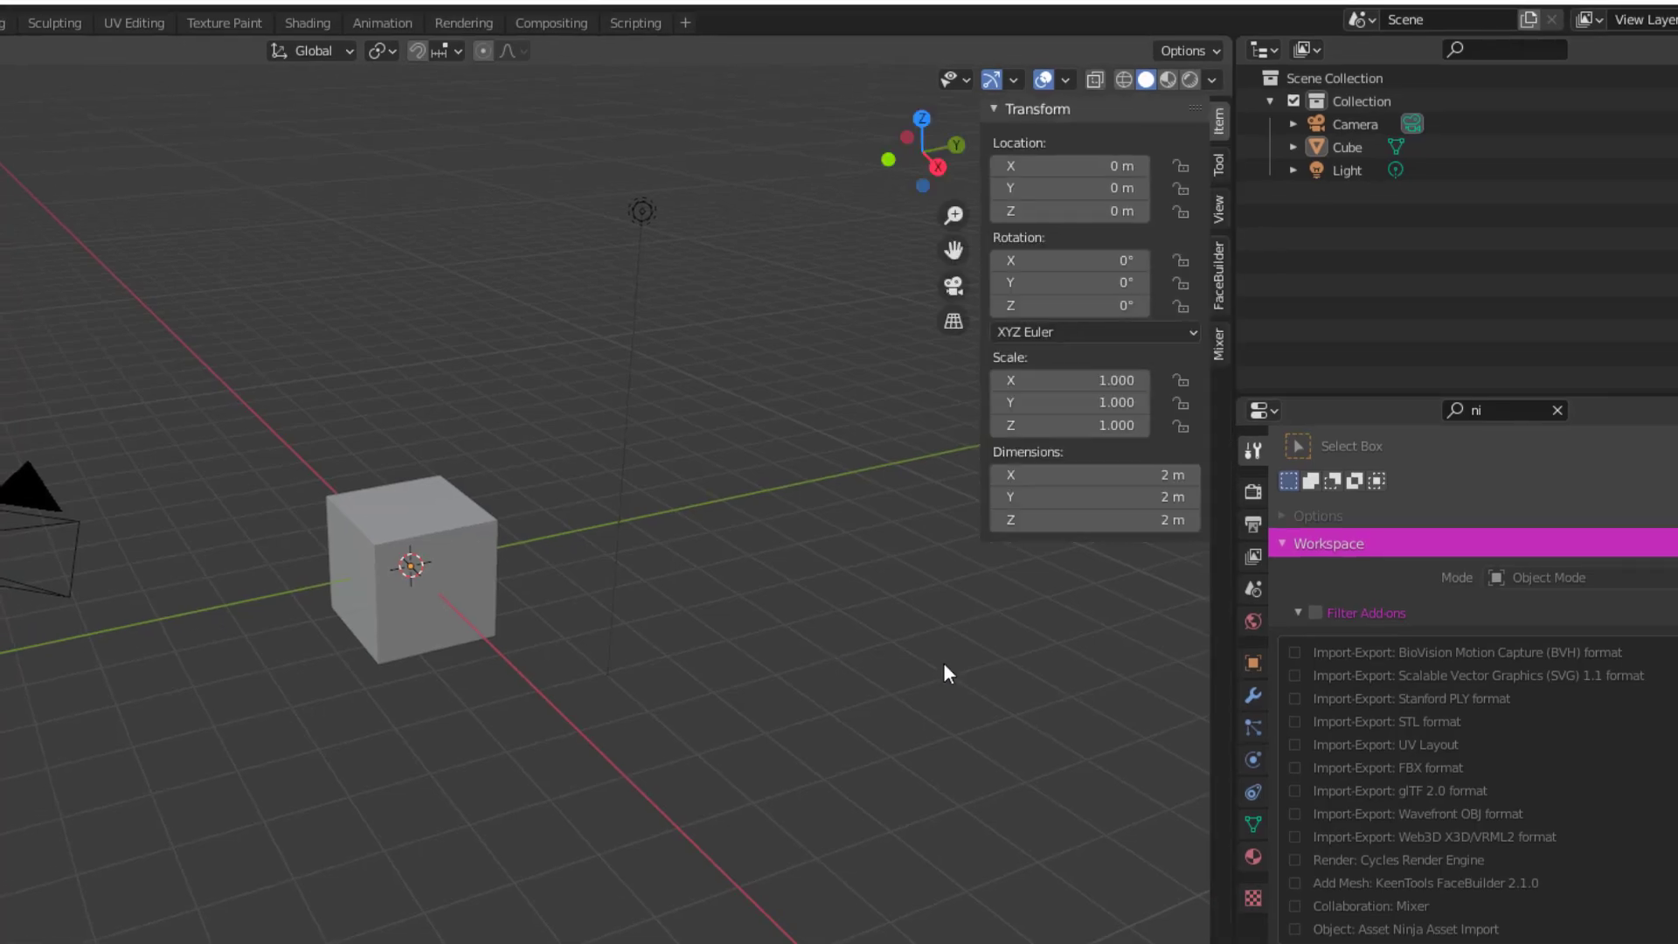
pyautogui.click(1216, 166)
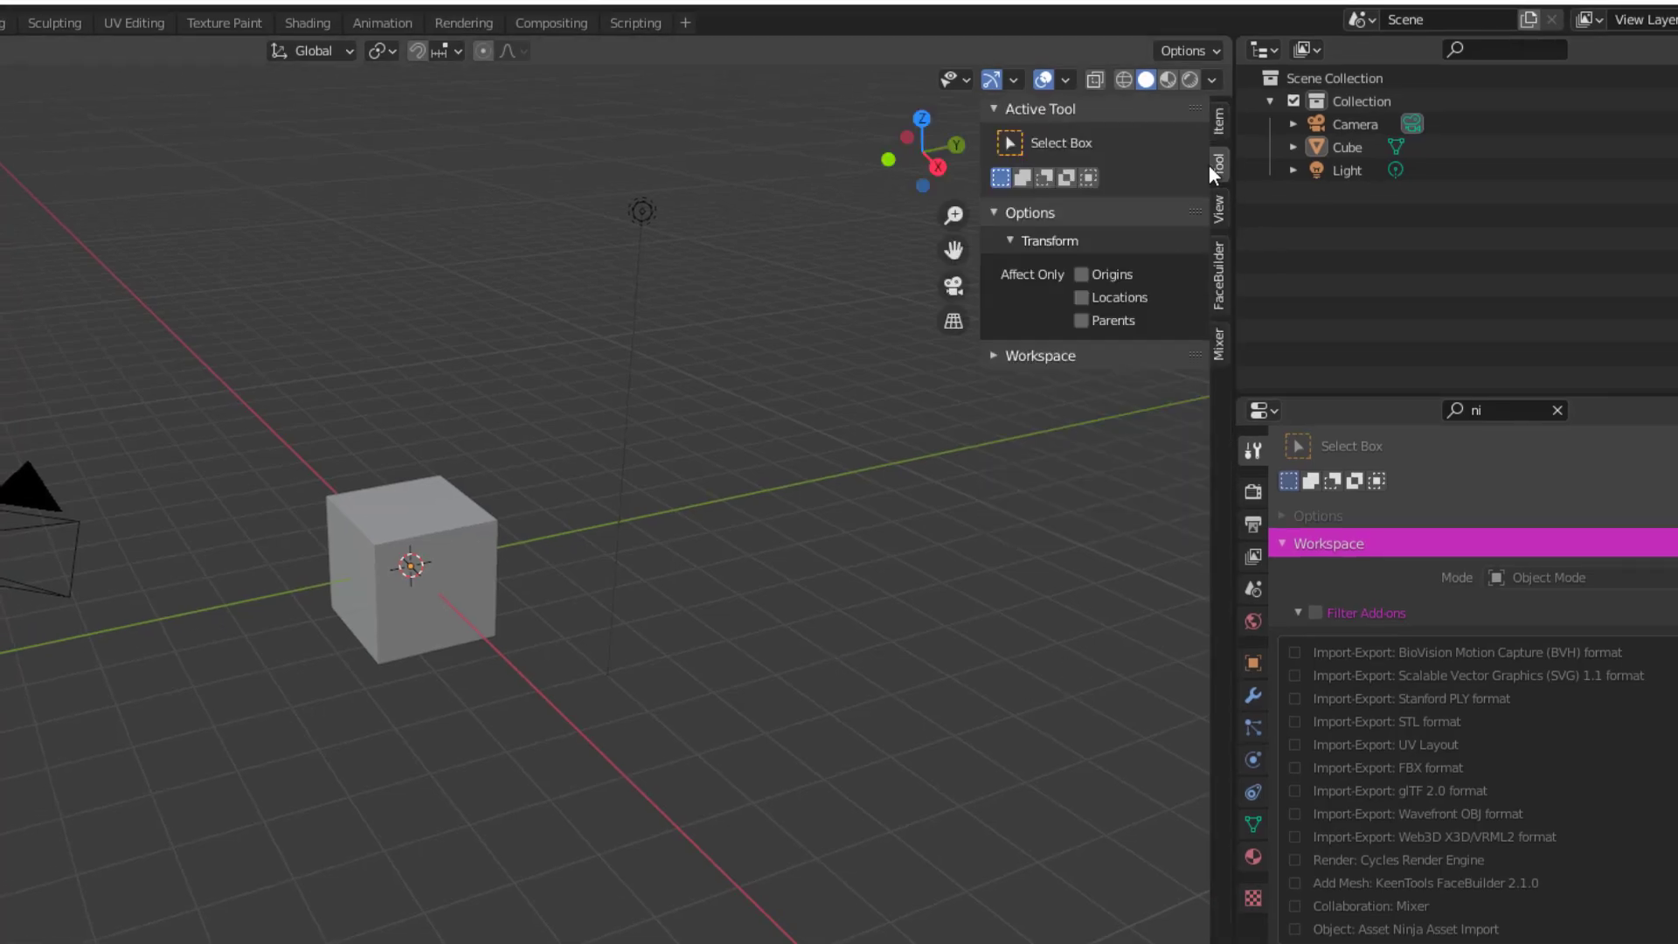
pyautogui.click(994, 354)
pyautogui.moveTo(983, 395); pyautogui.dragTo(837, 393)
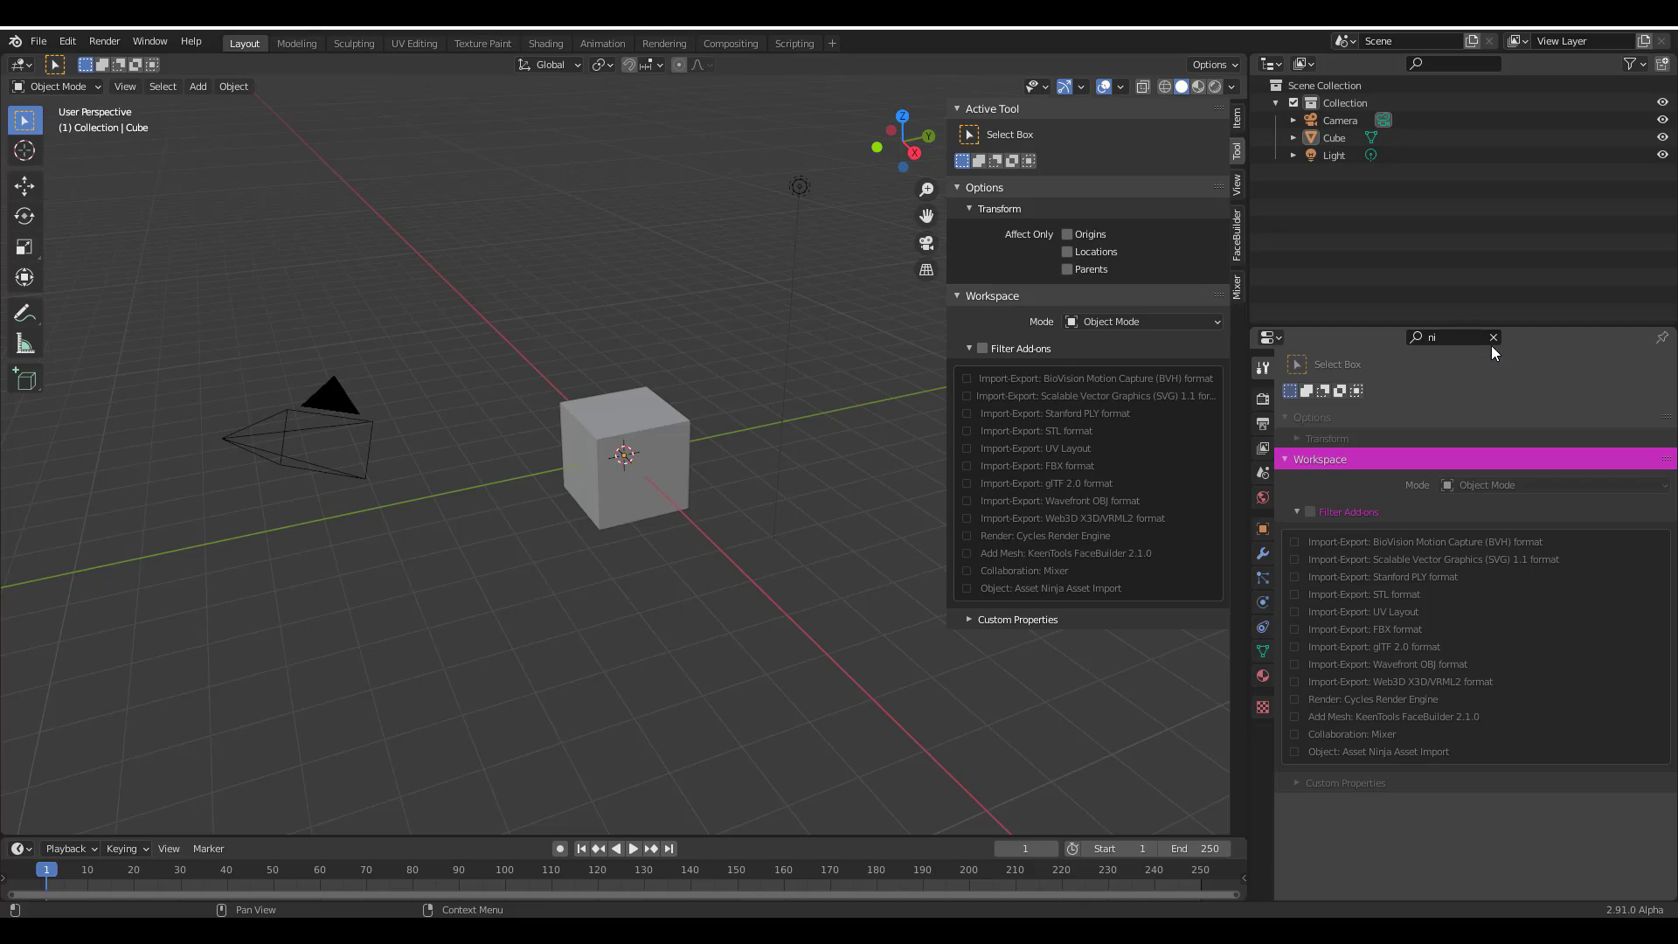
# Clear the properties search, look through the cube's material properties and search them for "emi"
pyautogui.hotkey('alt', 'f')
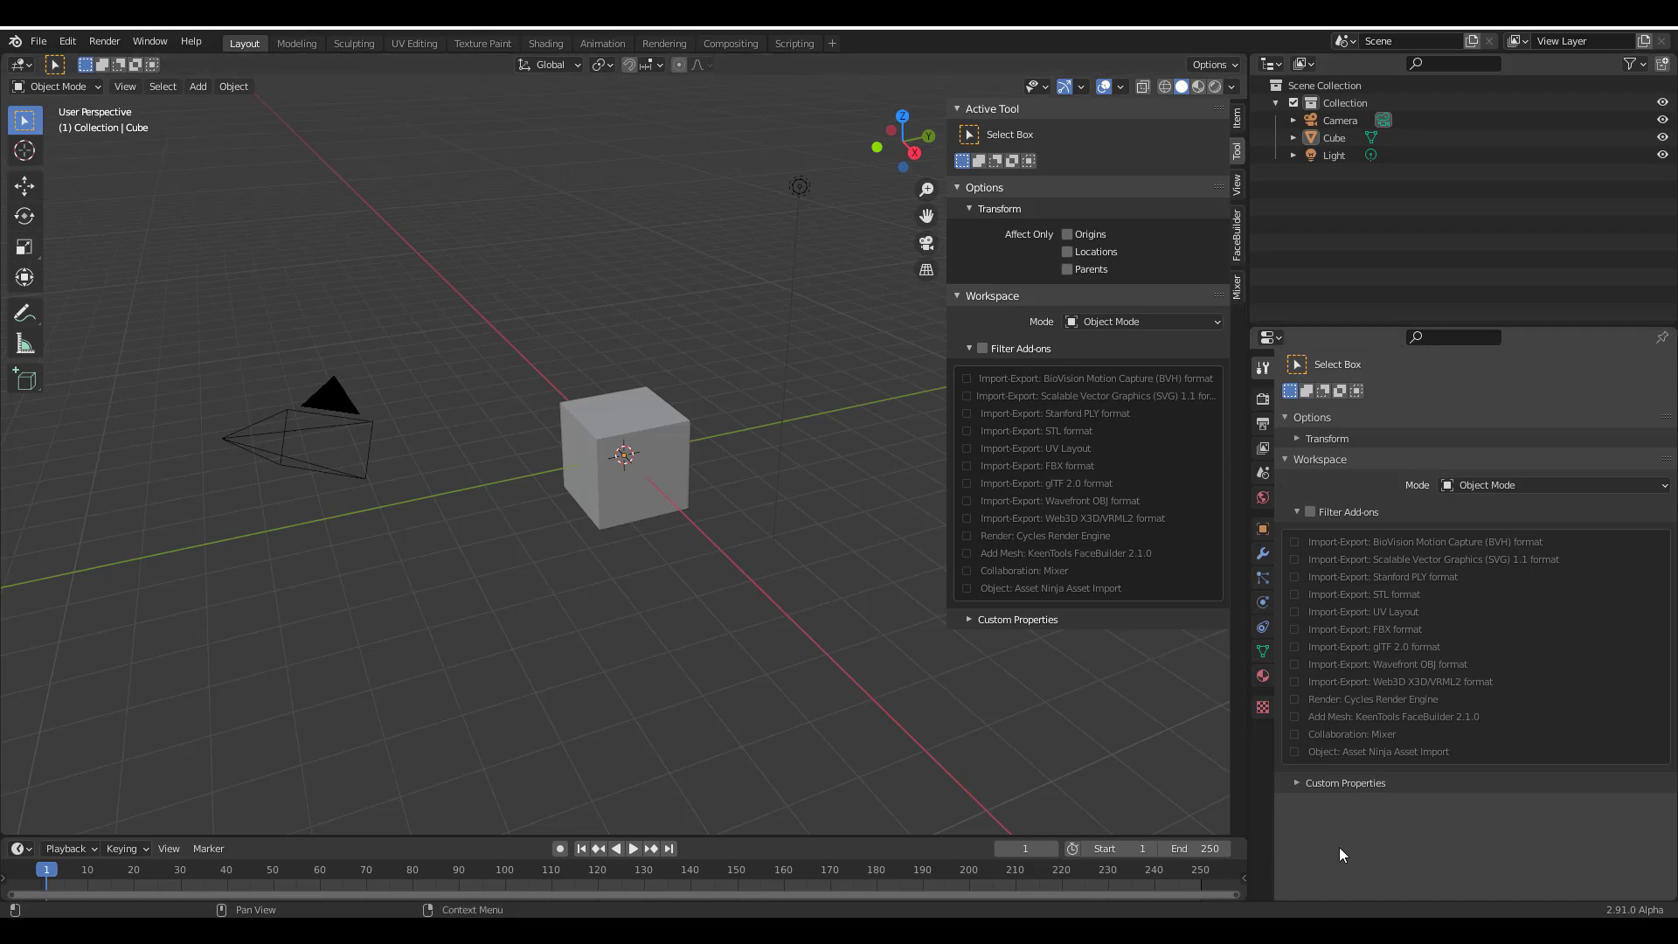
pyautogui.click(1263, 675)
pyautogui.scroll(-6, 1349, 684)
pyautogui.scroll(5, 1333, 712)
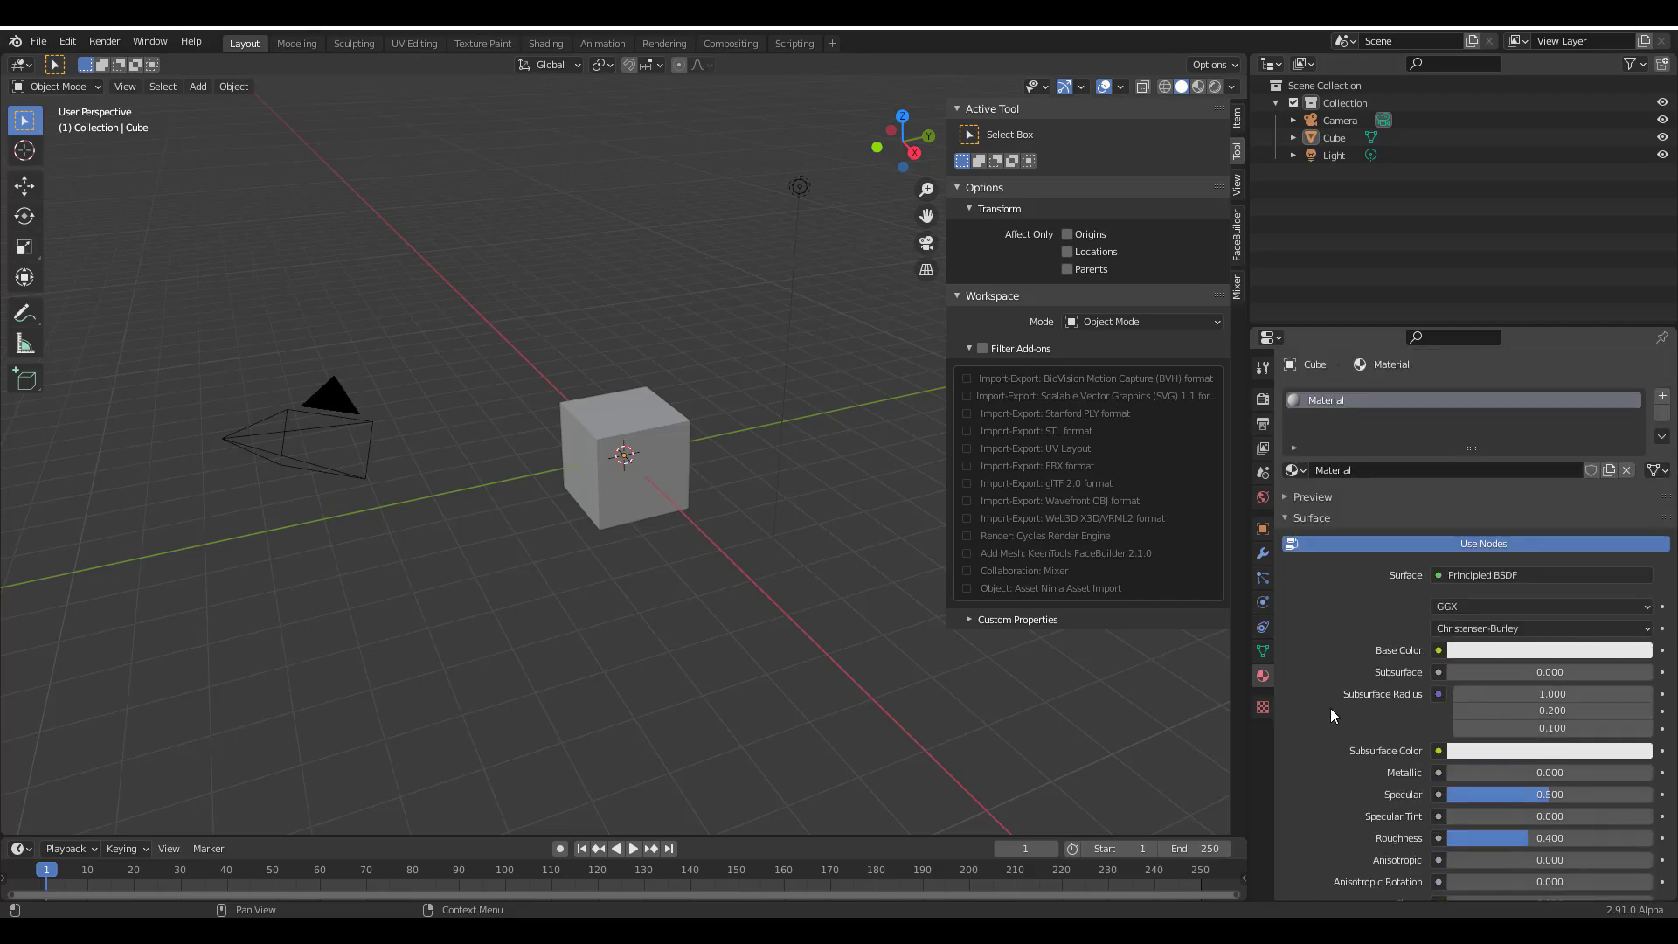
pyautogui.scroll(-12, 1335, 704)
pyautogui.scroll(6, 1334, 704)
pyautogui.scroll(-3, 1333, 704)
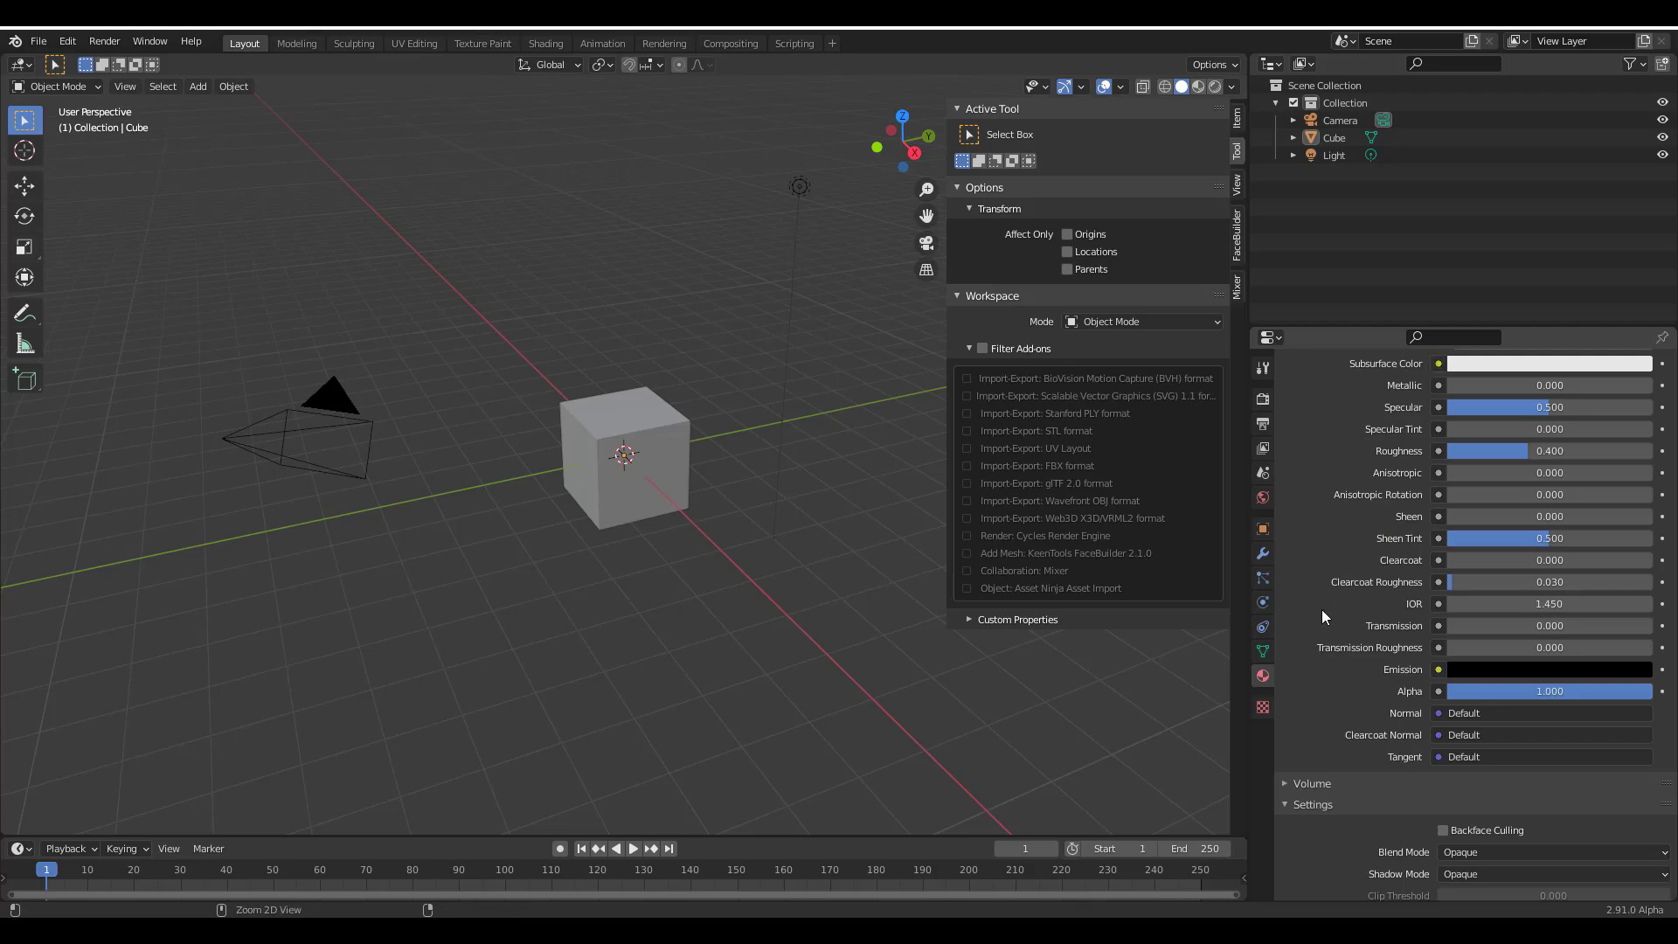
pyautogui.hotkey('ctrl', 'f')
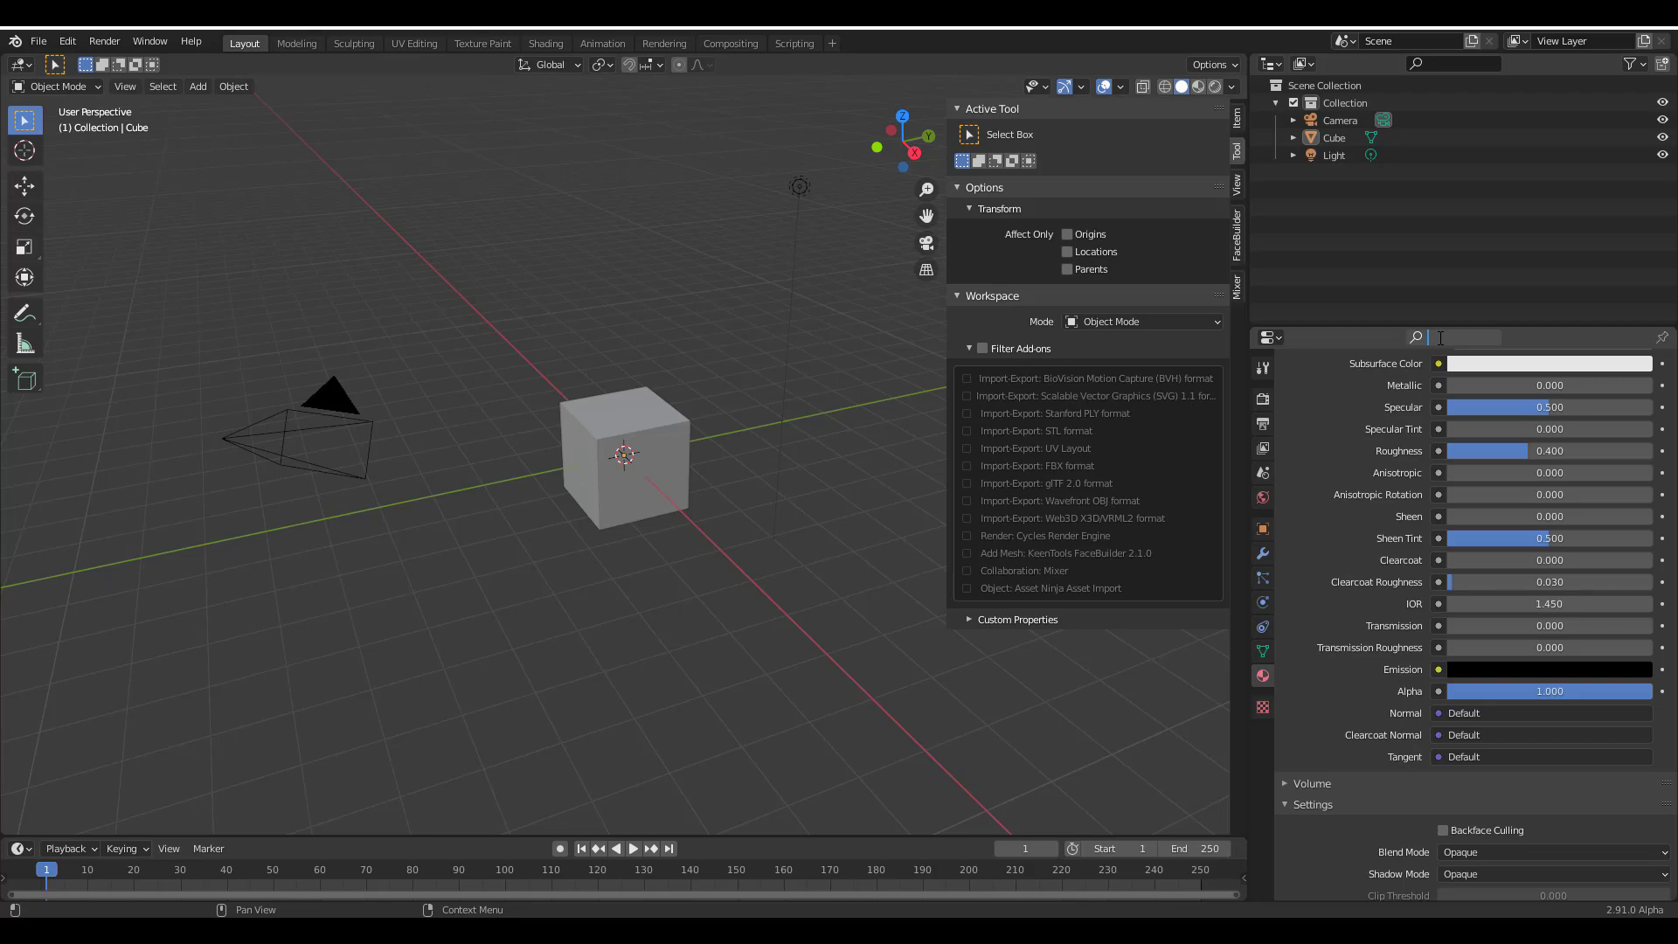
pyautogui.write('emi')
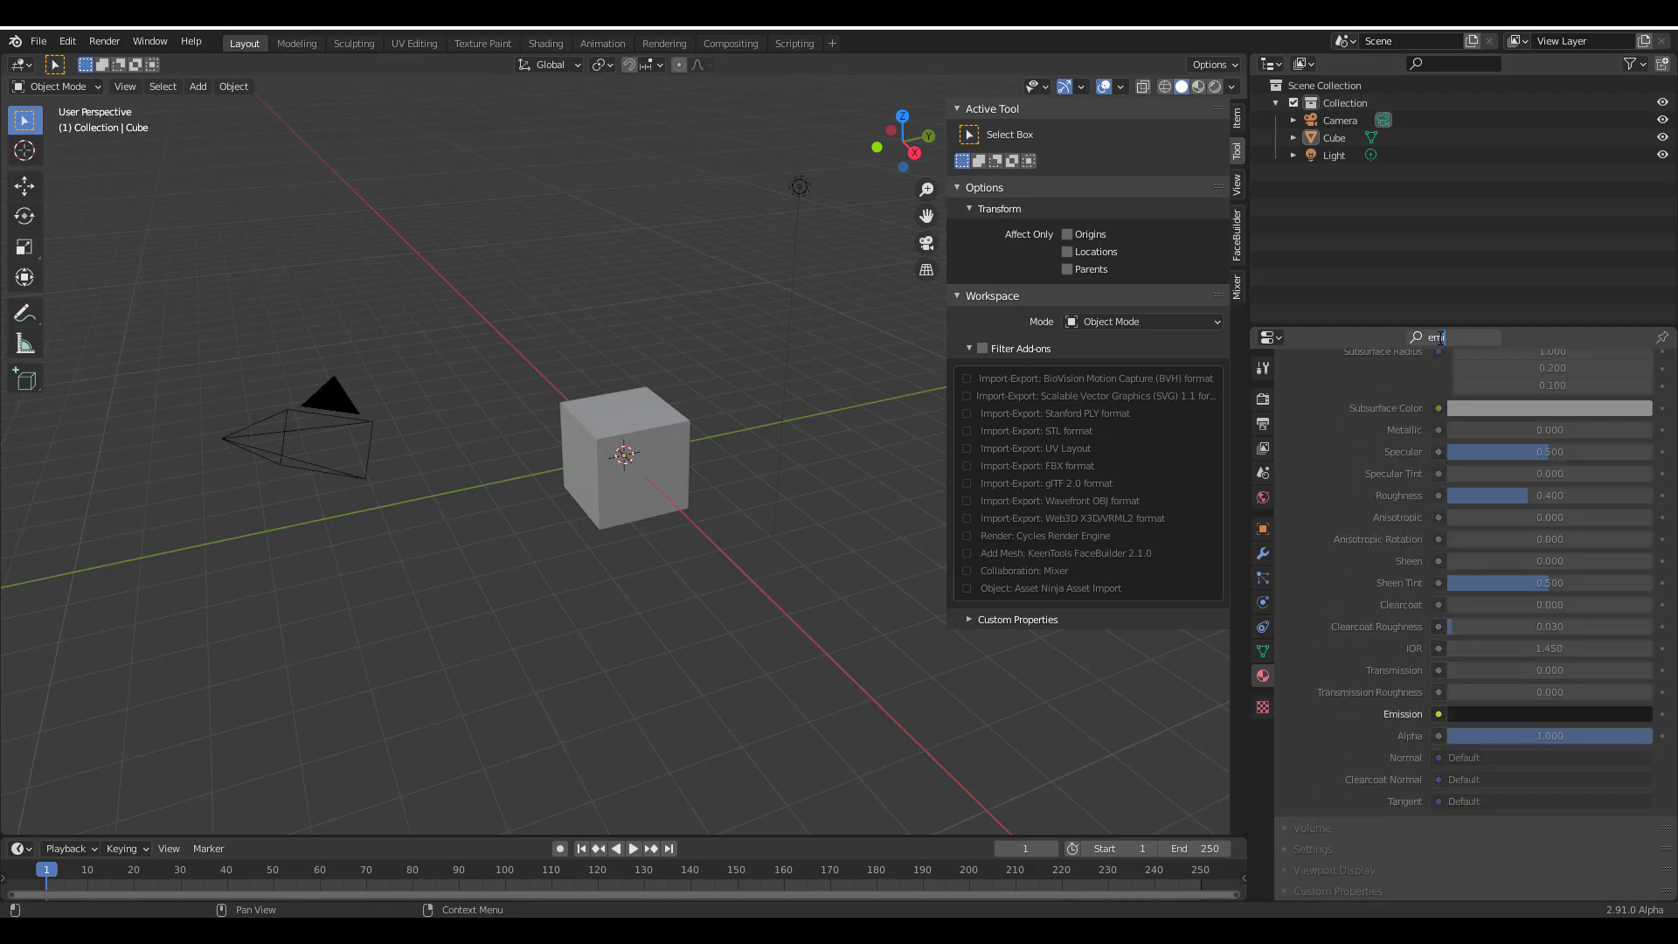
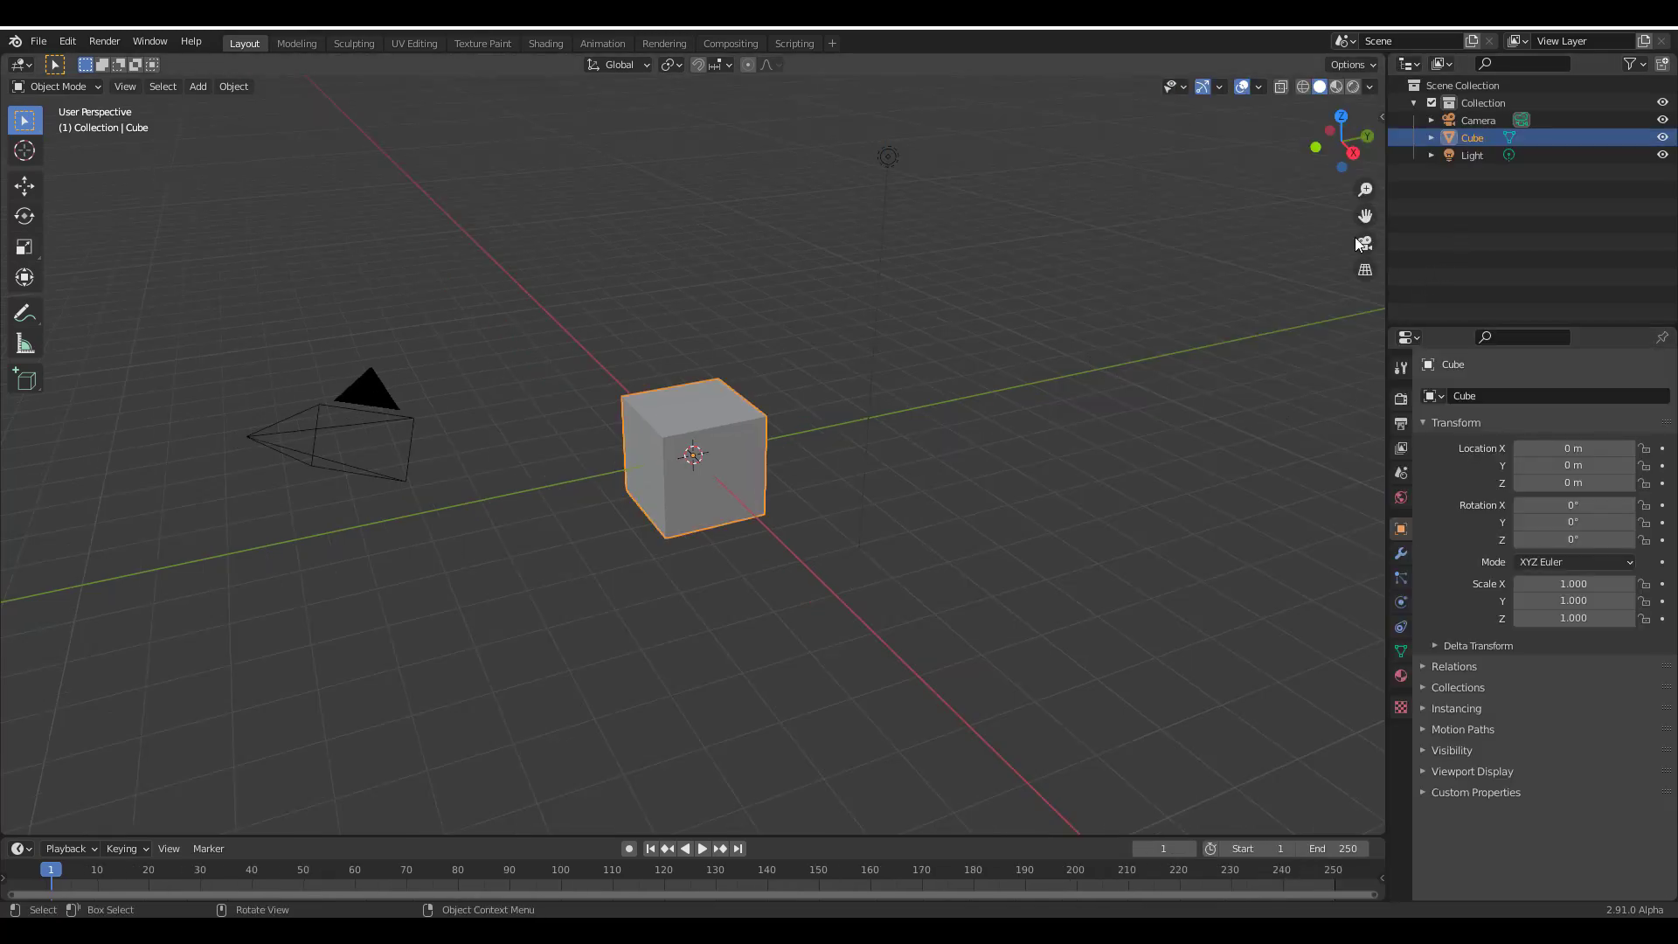
# Place two copies of the cube from the outliner into the viewport, one beside the original and one farther back and higher
pyautogui.moveTo(1482, 140); pyautogui.dragTo(965, 458)
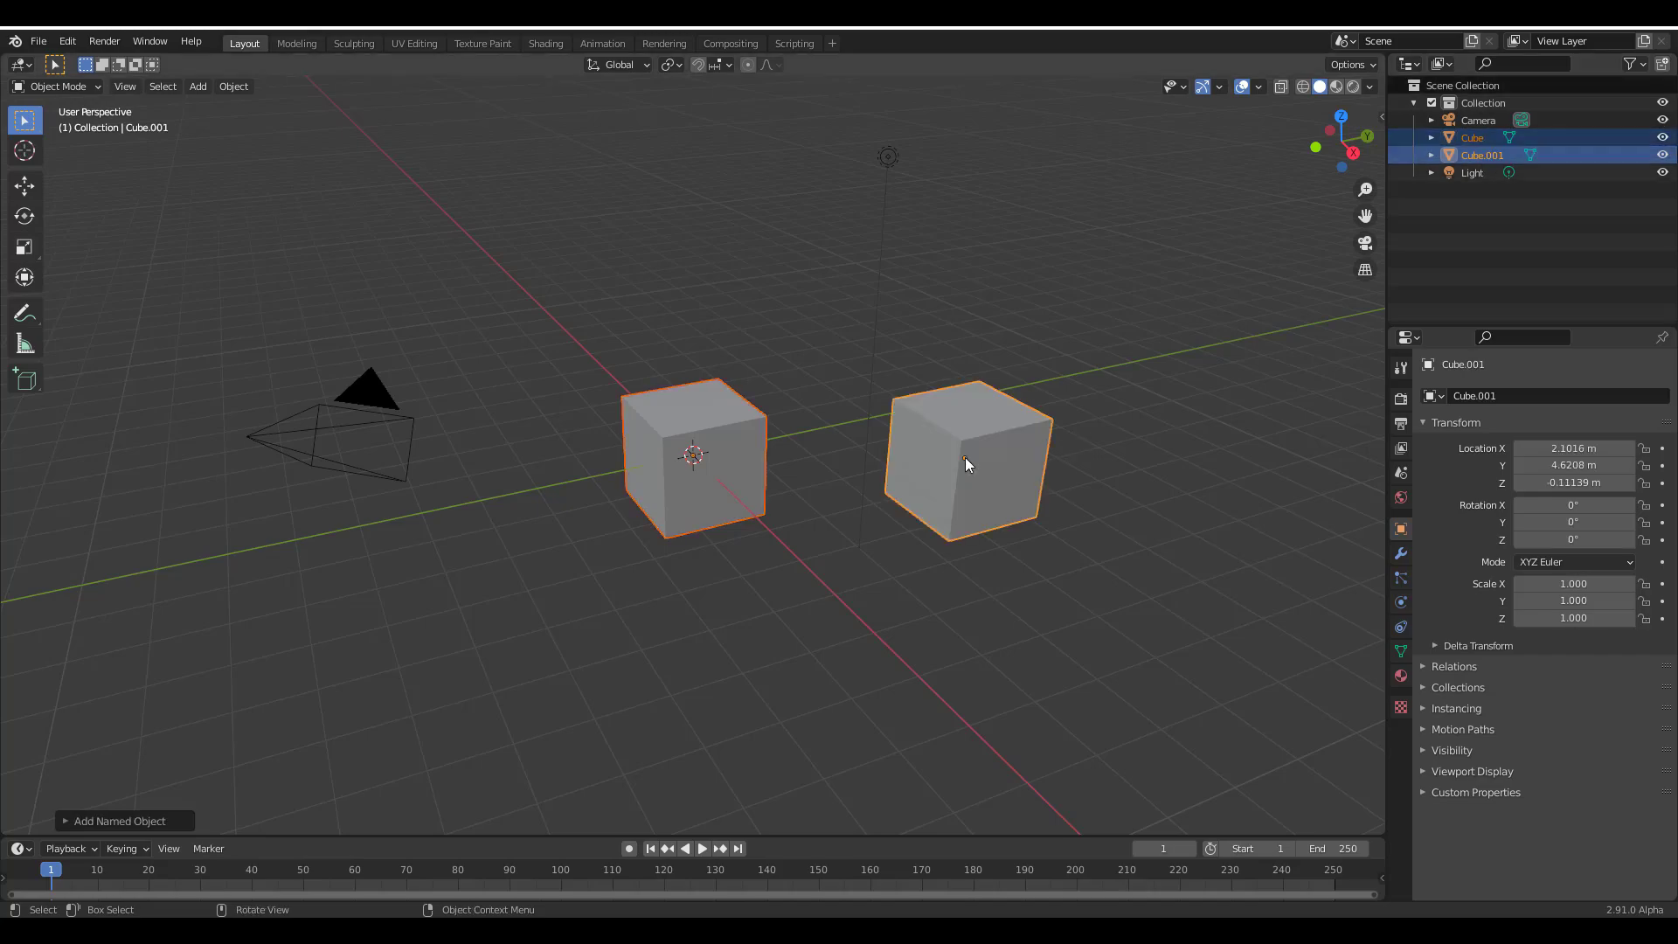
pyautogui.moveTo(1135, 297); pyautogui.dragTo(1141, 300)
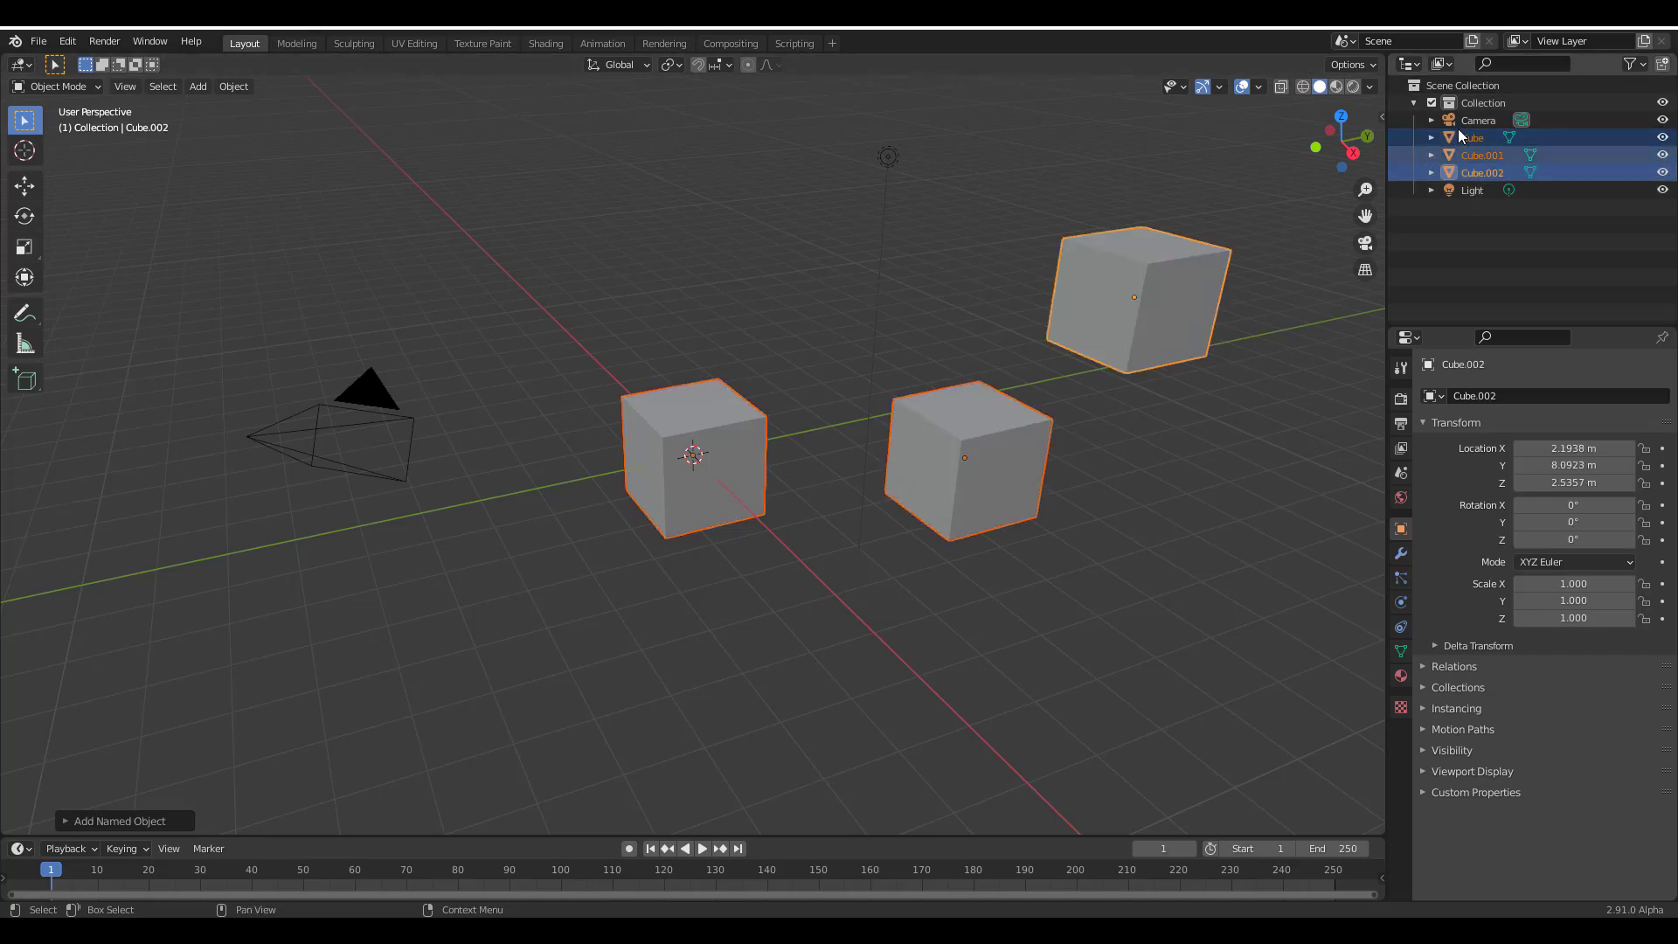
pyautogui.click(1472, 104)
pyautogui.rightClick(1471, 105)
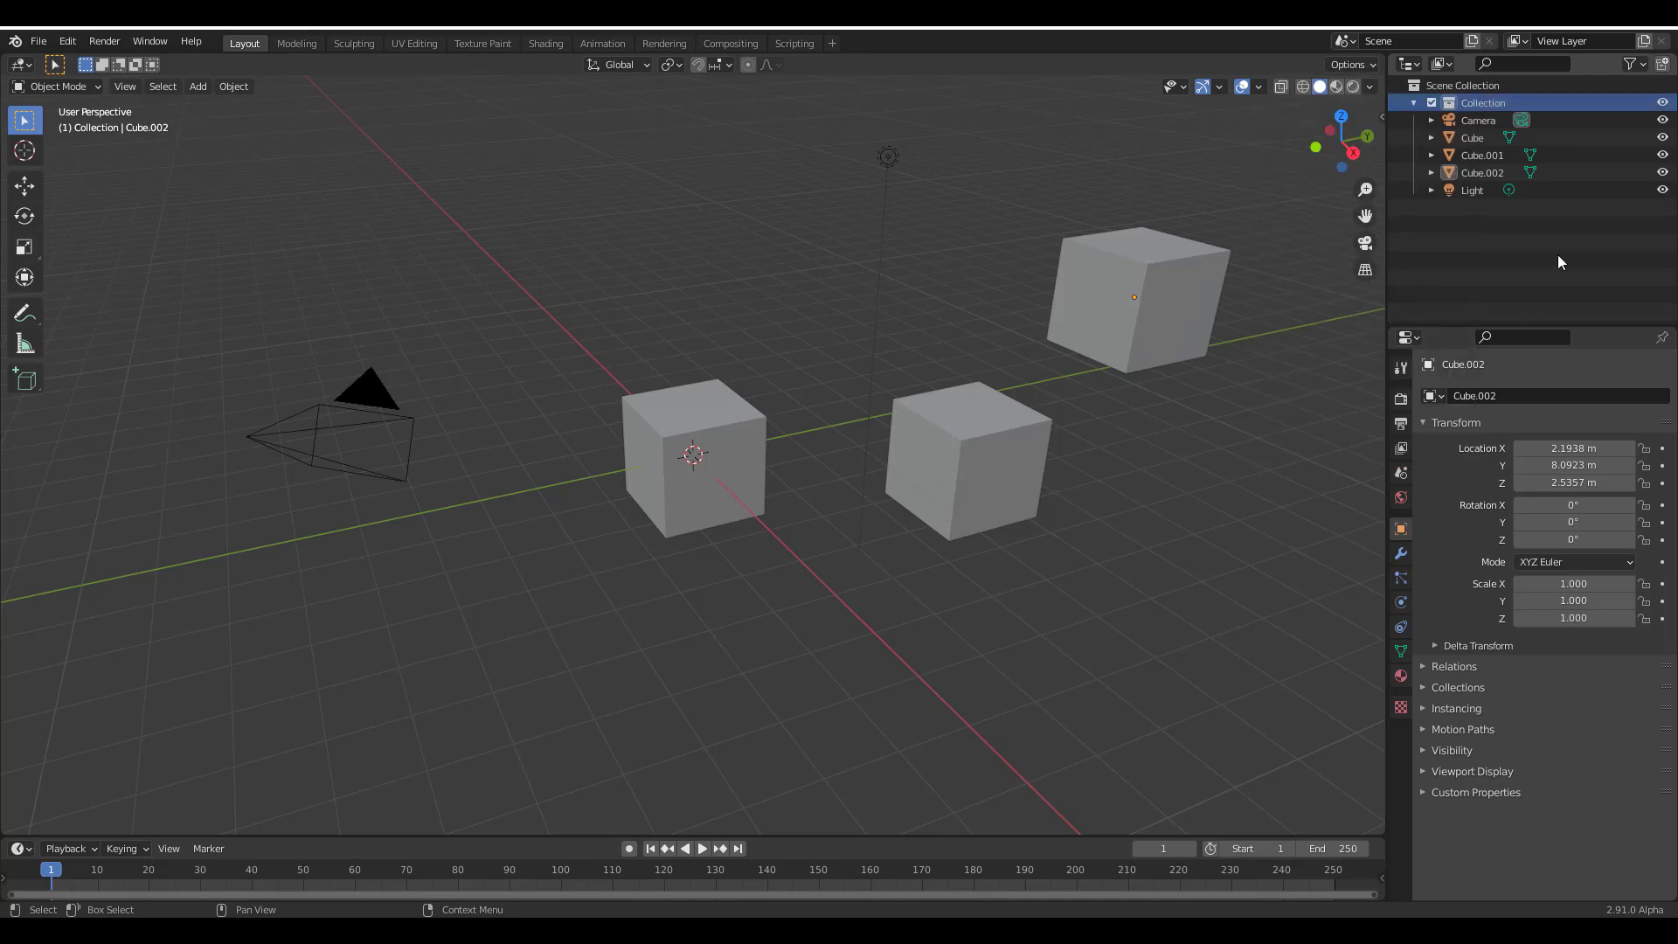
pyautogui.moveTo(988, 360)
pyautogui.mouseDown(button='middle')
pyautogui.moveTo(1093, 367)
pyautogui.moveTo(973, 339)
pyautogui.mouseUp(button='middle')
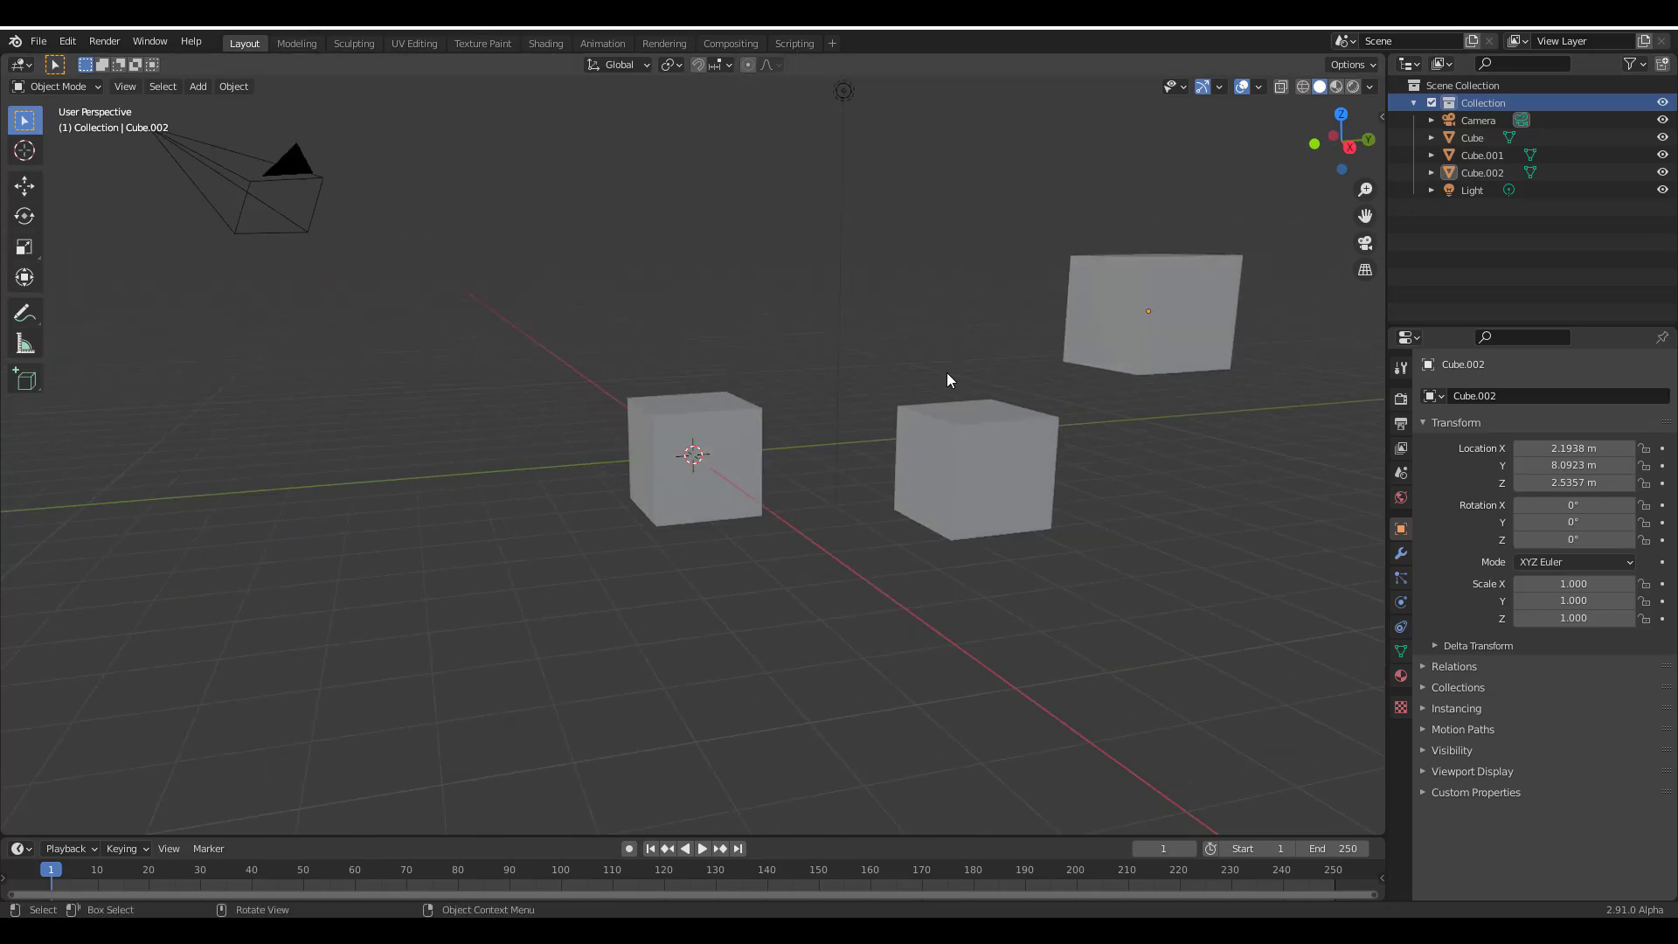
# Select the original cube and expand its hierarchy in the outliner down to the material
pyautogui.click(701, 466)
pyautogui.moveTo(804, 488); pyautogui.dragTo(730, 437, button='middle')
pyautogui.scroll(5, 734, 435)
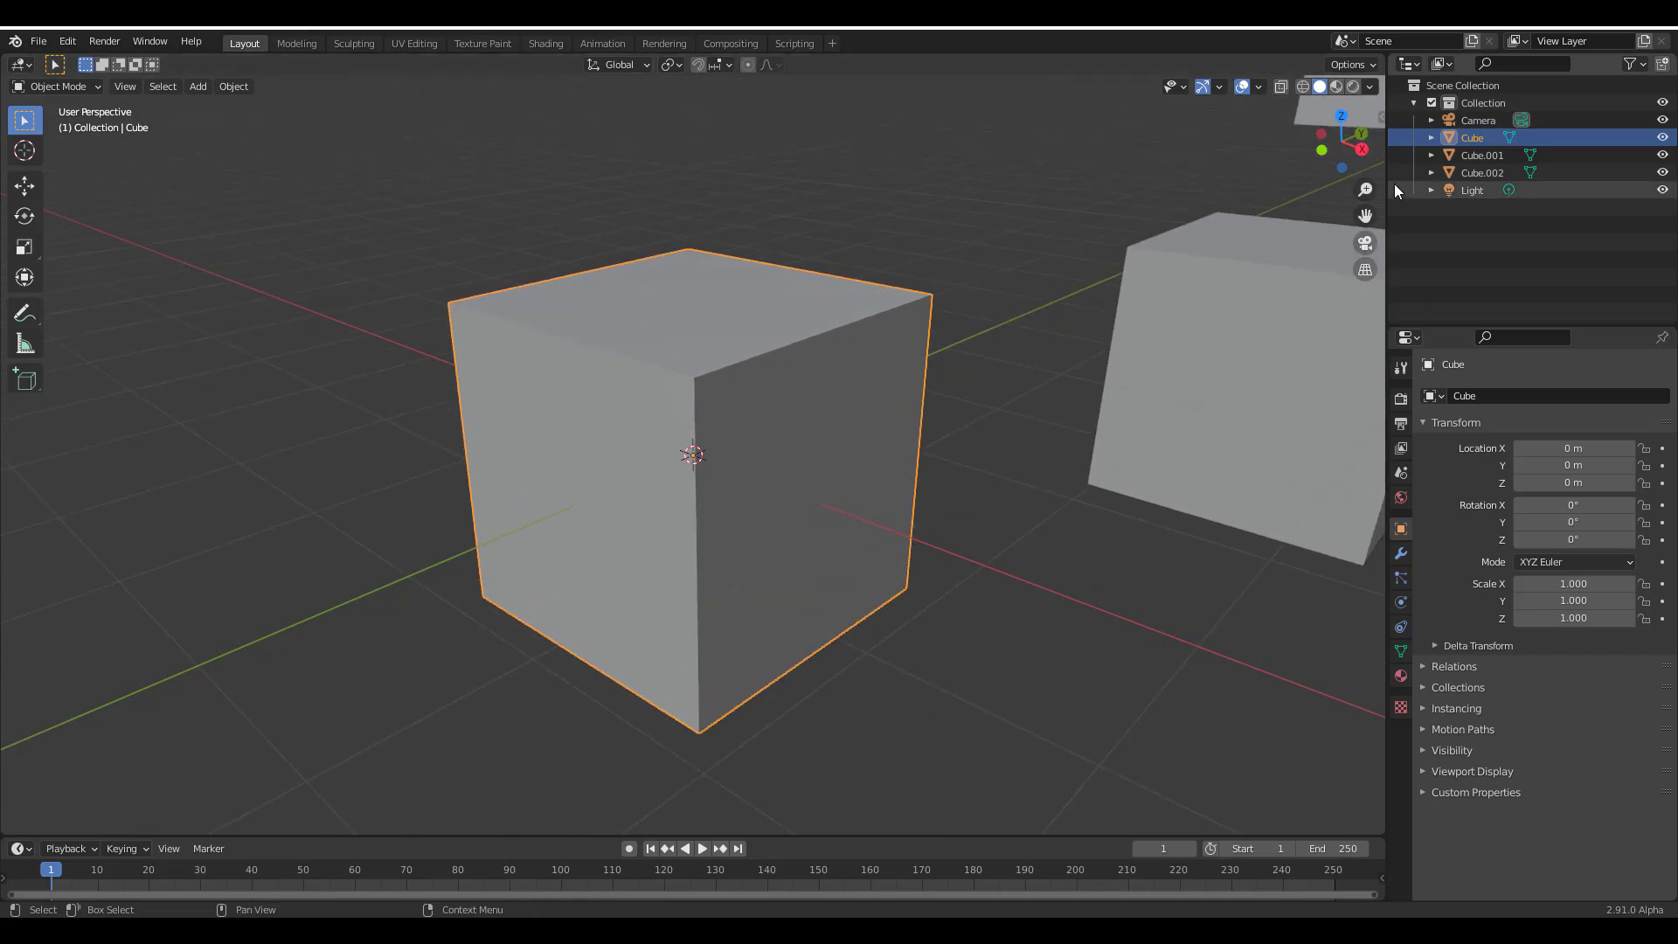
pyautogui.click(1431, 137)
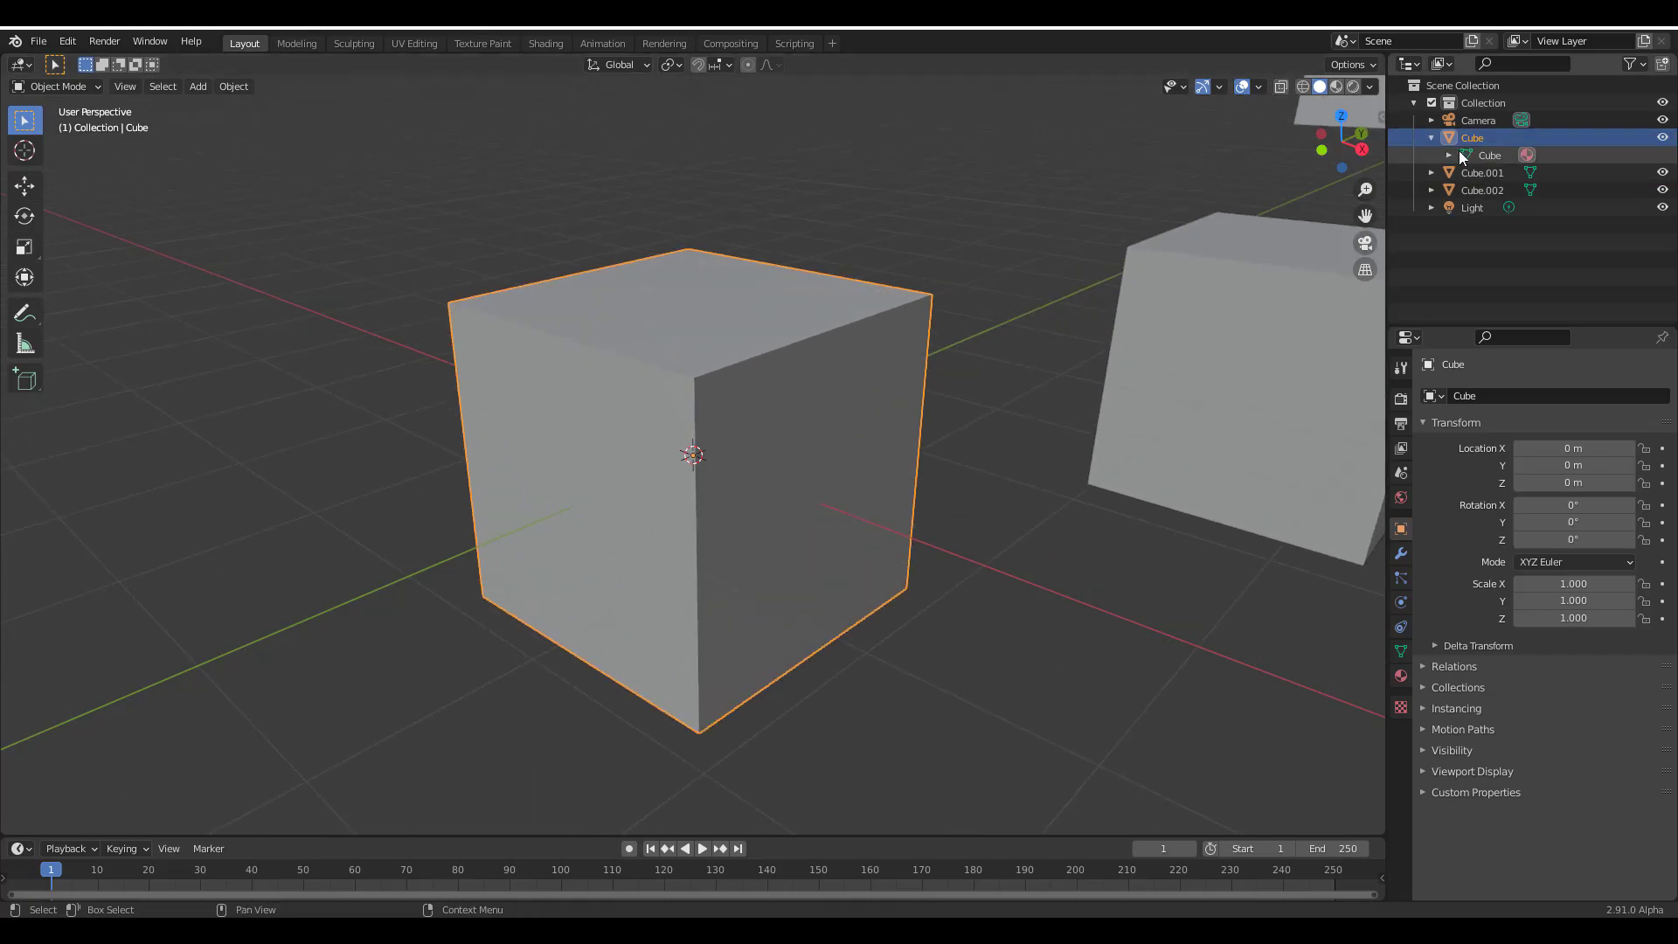
pyautogui.click(1448, 155)
# Examine the library override operations available for the original cube's mesh data in the outliner
pyautogui.click(1492, 157)
pyautogui.rightClick(1494, 159)
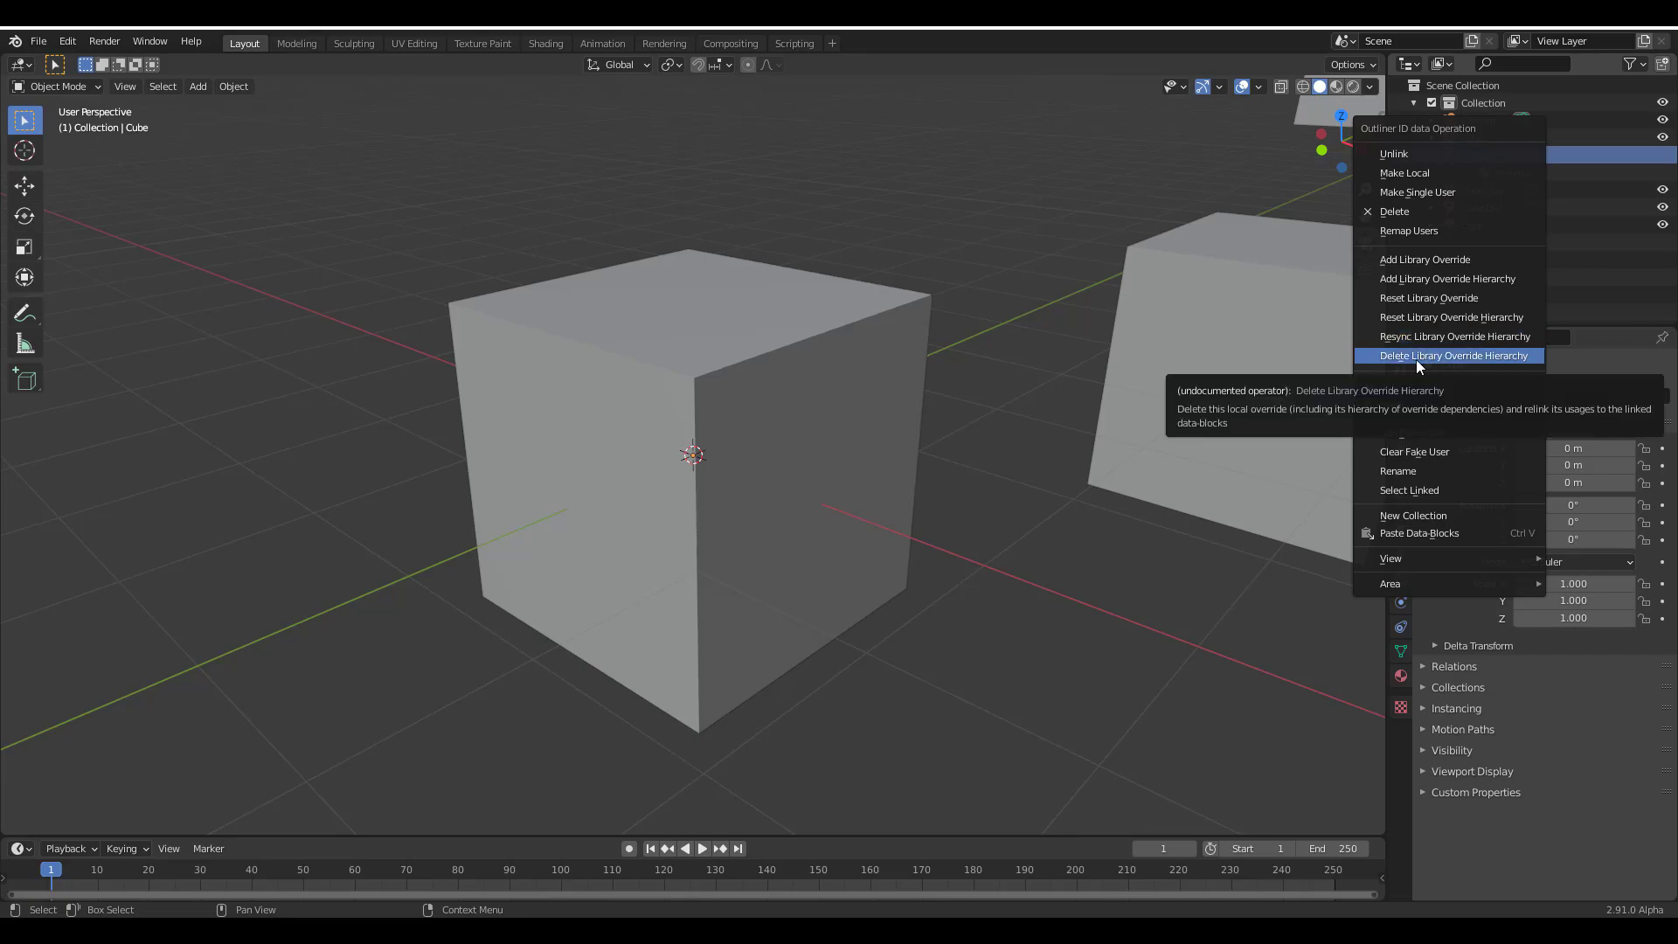
pyautogui.click(1576, 255)
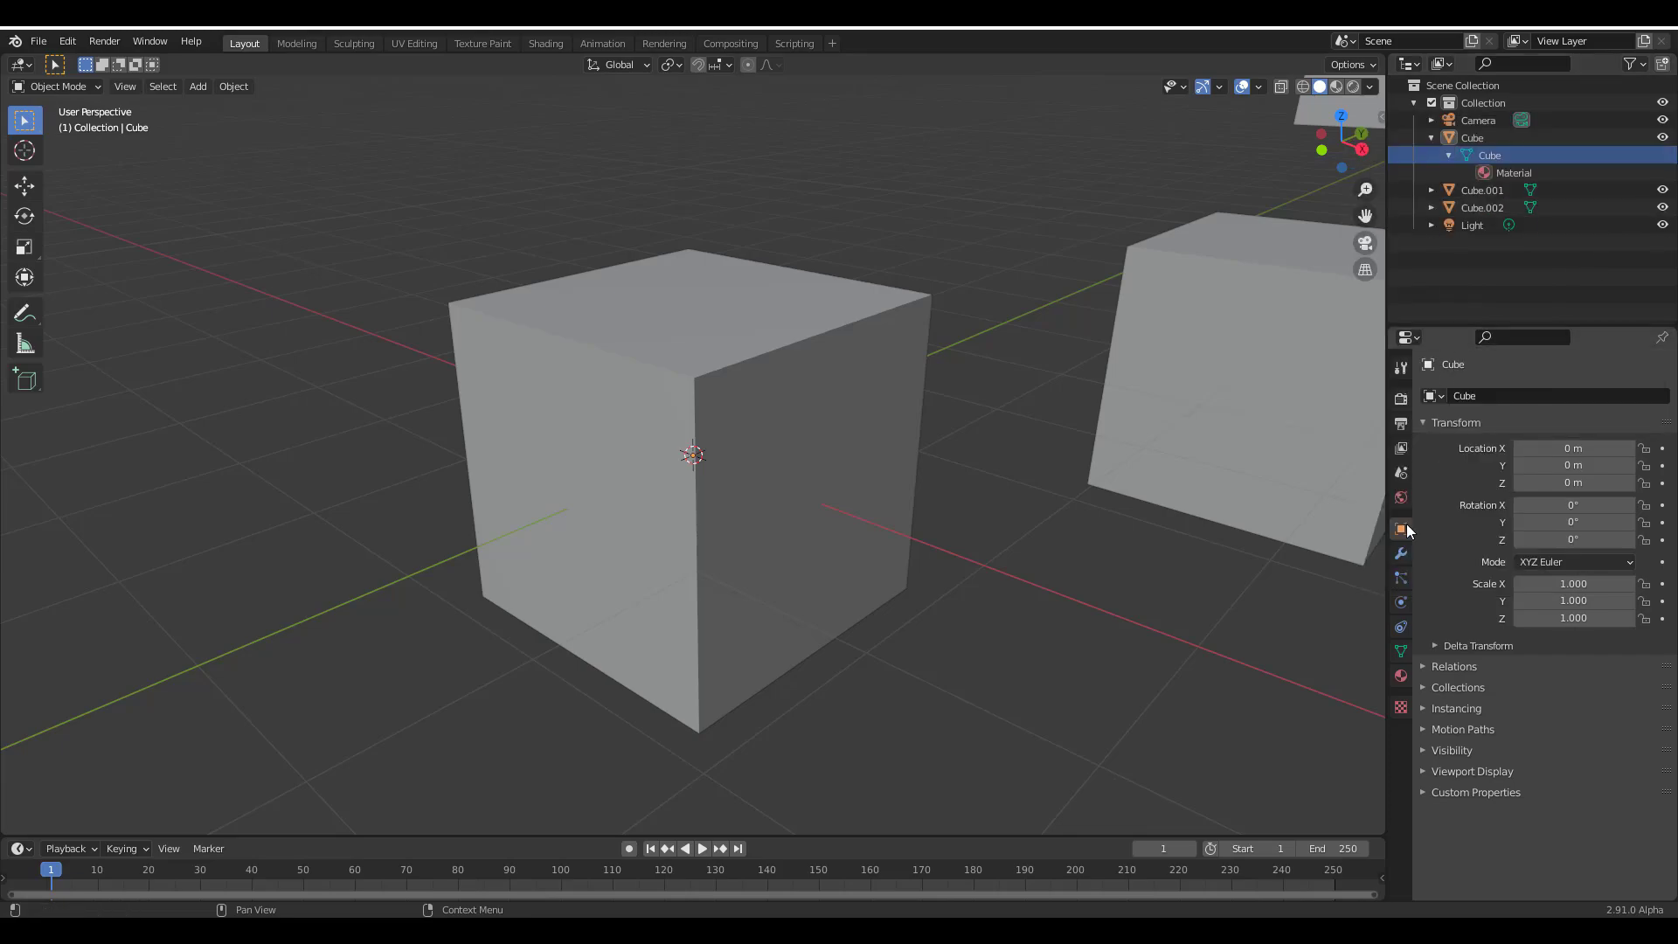
# Add a Wireframe modifier to the original cube
pyautogui.click(1400, 554)
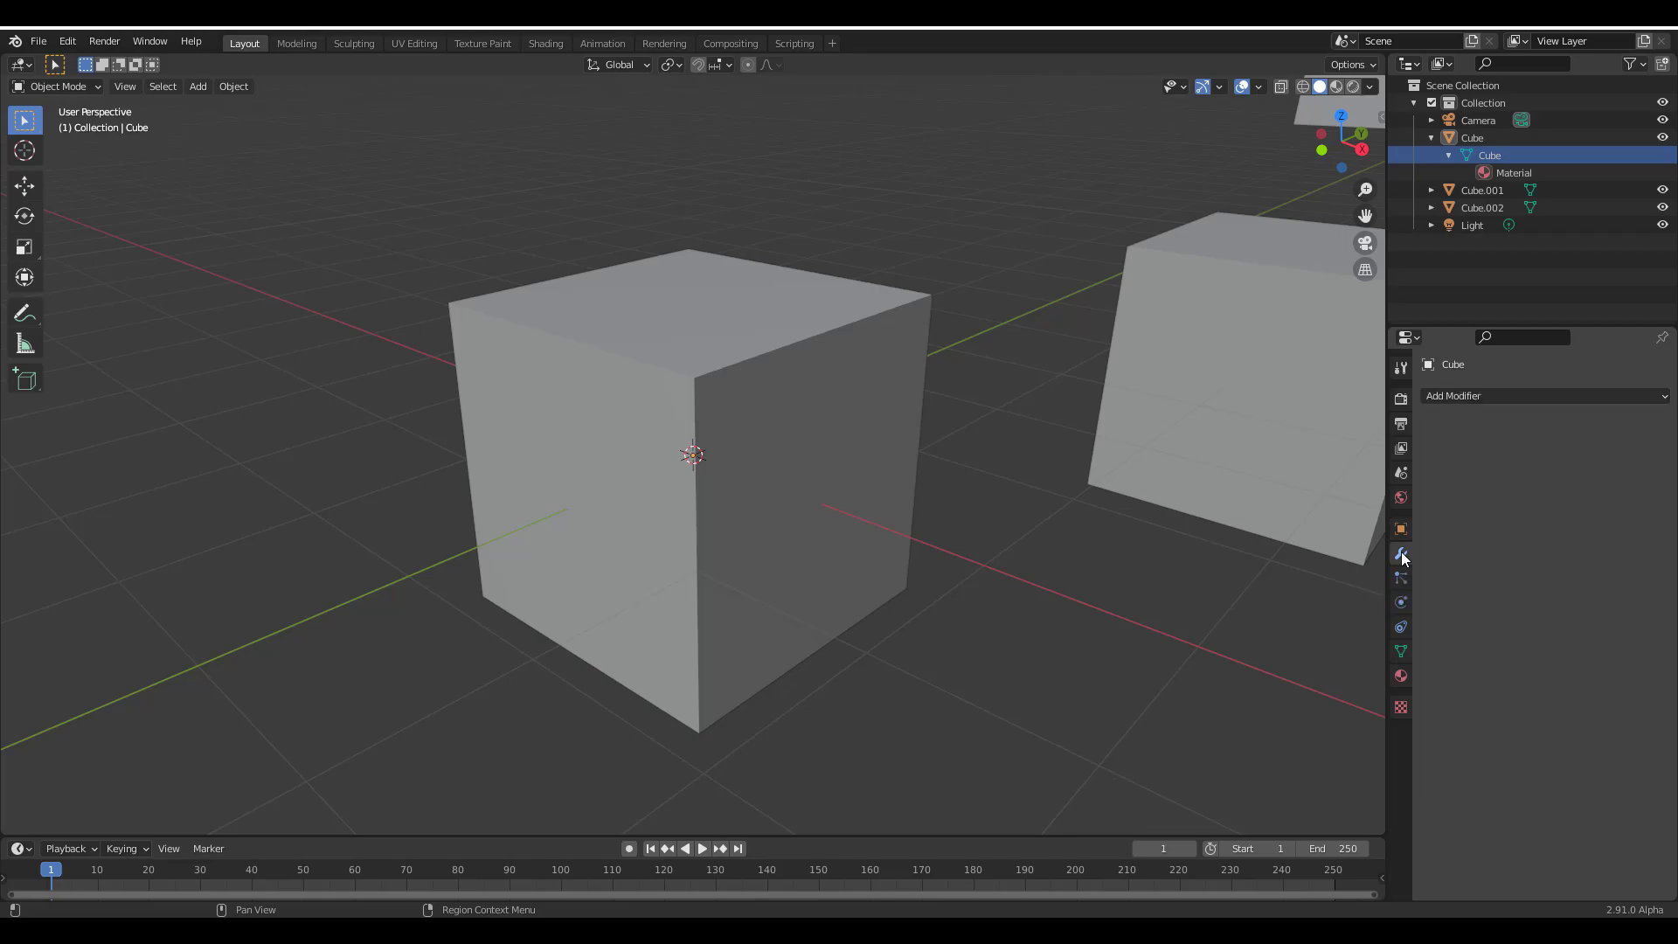
pyautogui.click(1487, 398)
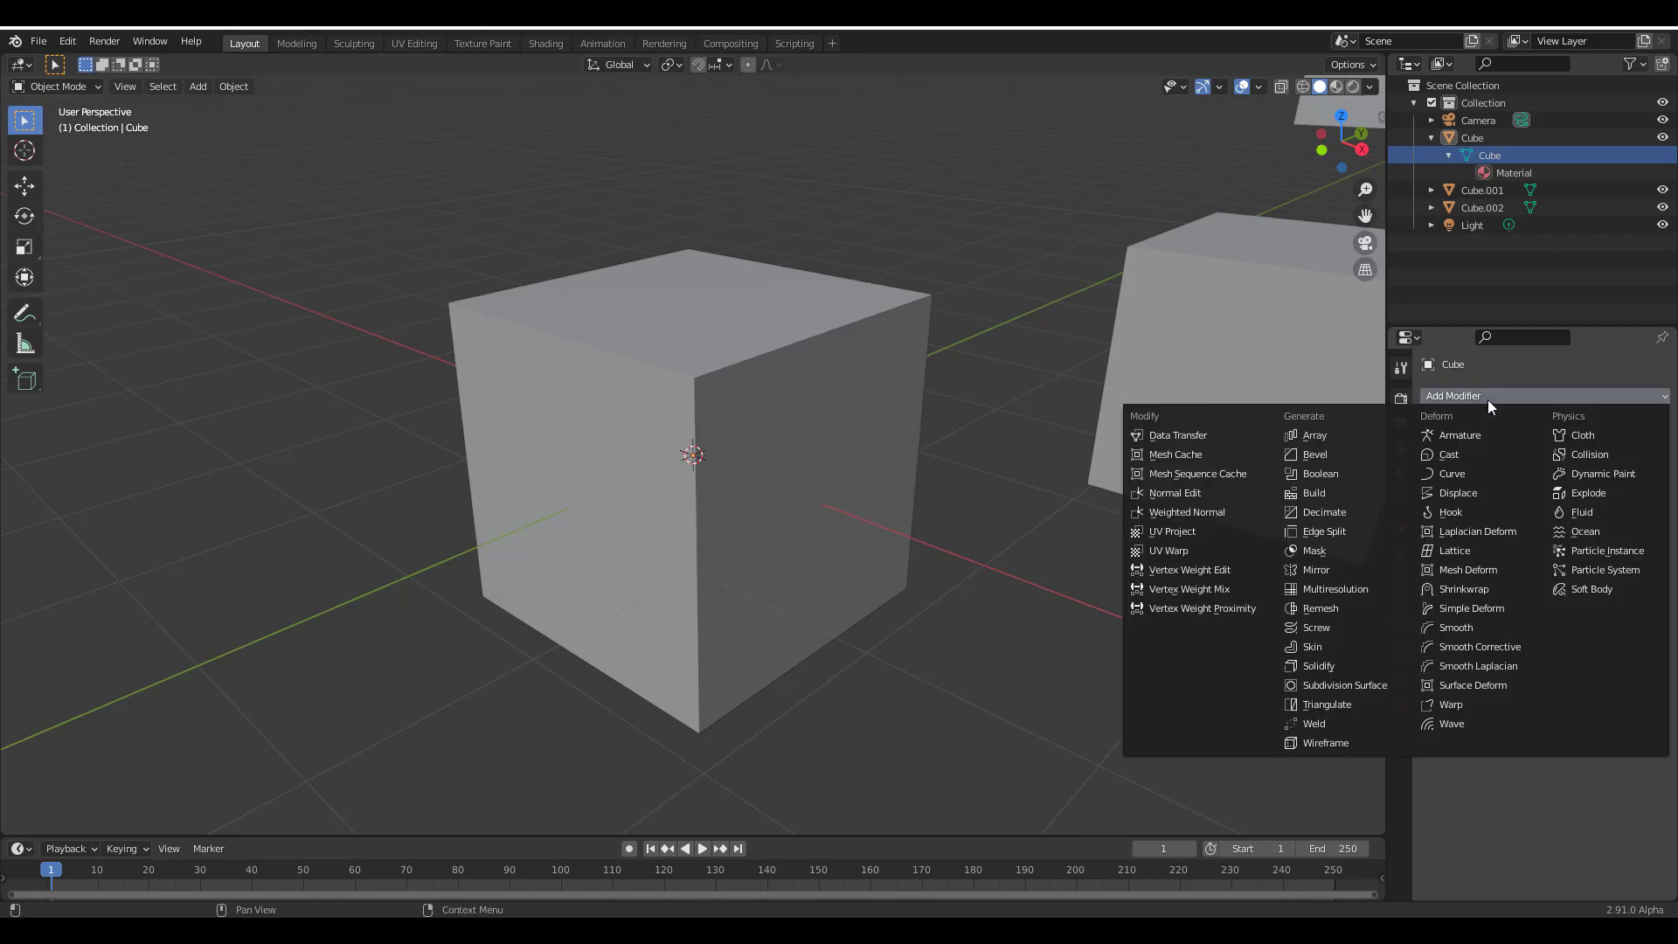
pyautogui.click(1330, 741)
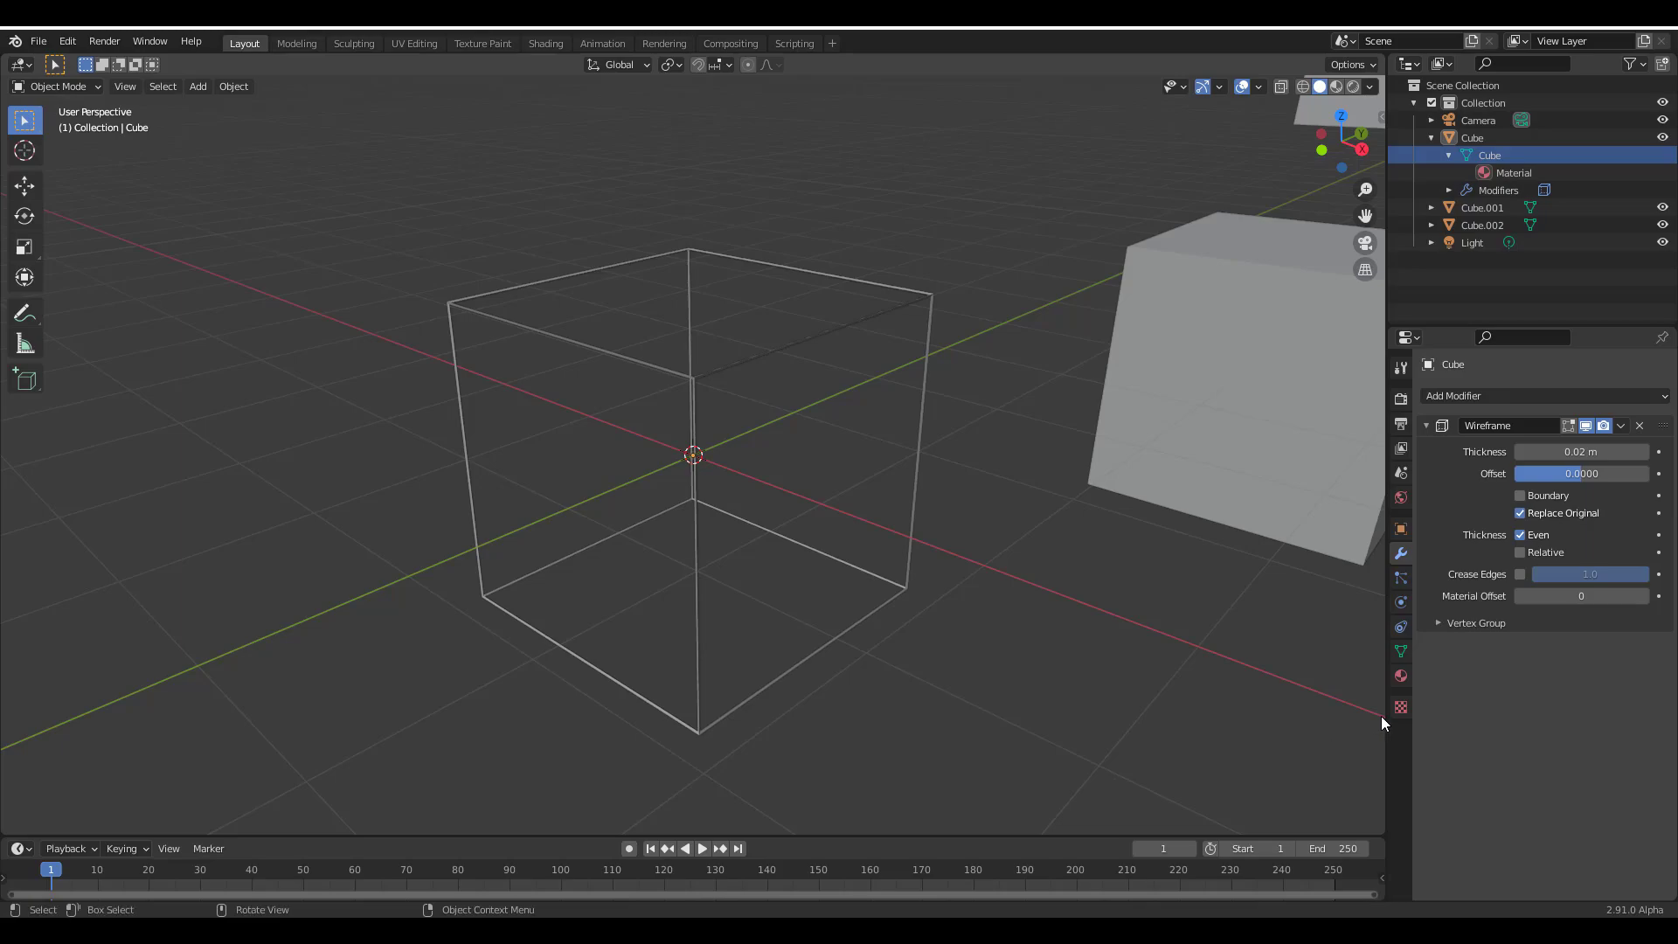
# Add a Subdivision Surface modifier to the original cube and set its viewport levels to 4
pyautogui.click(1536, 395)
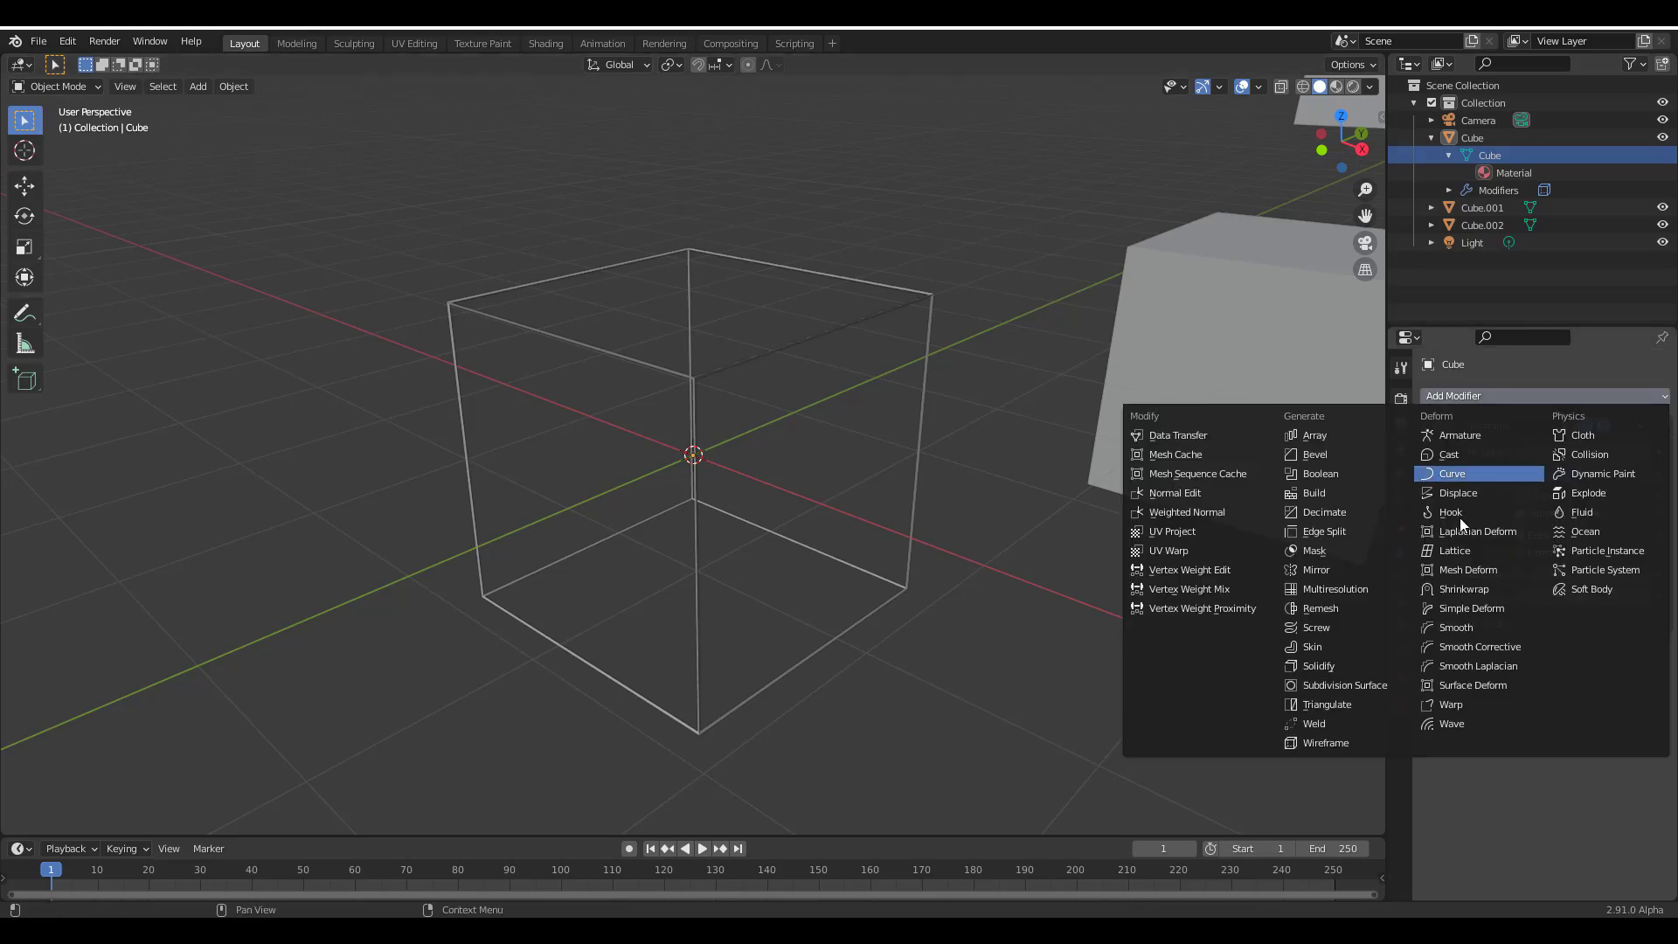
pyautogui.click(1318, 683)
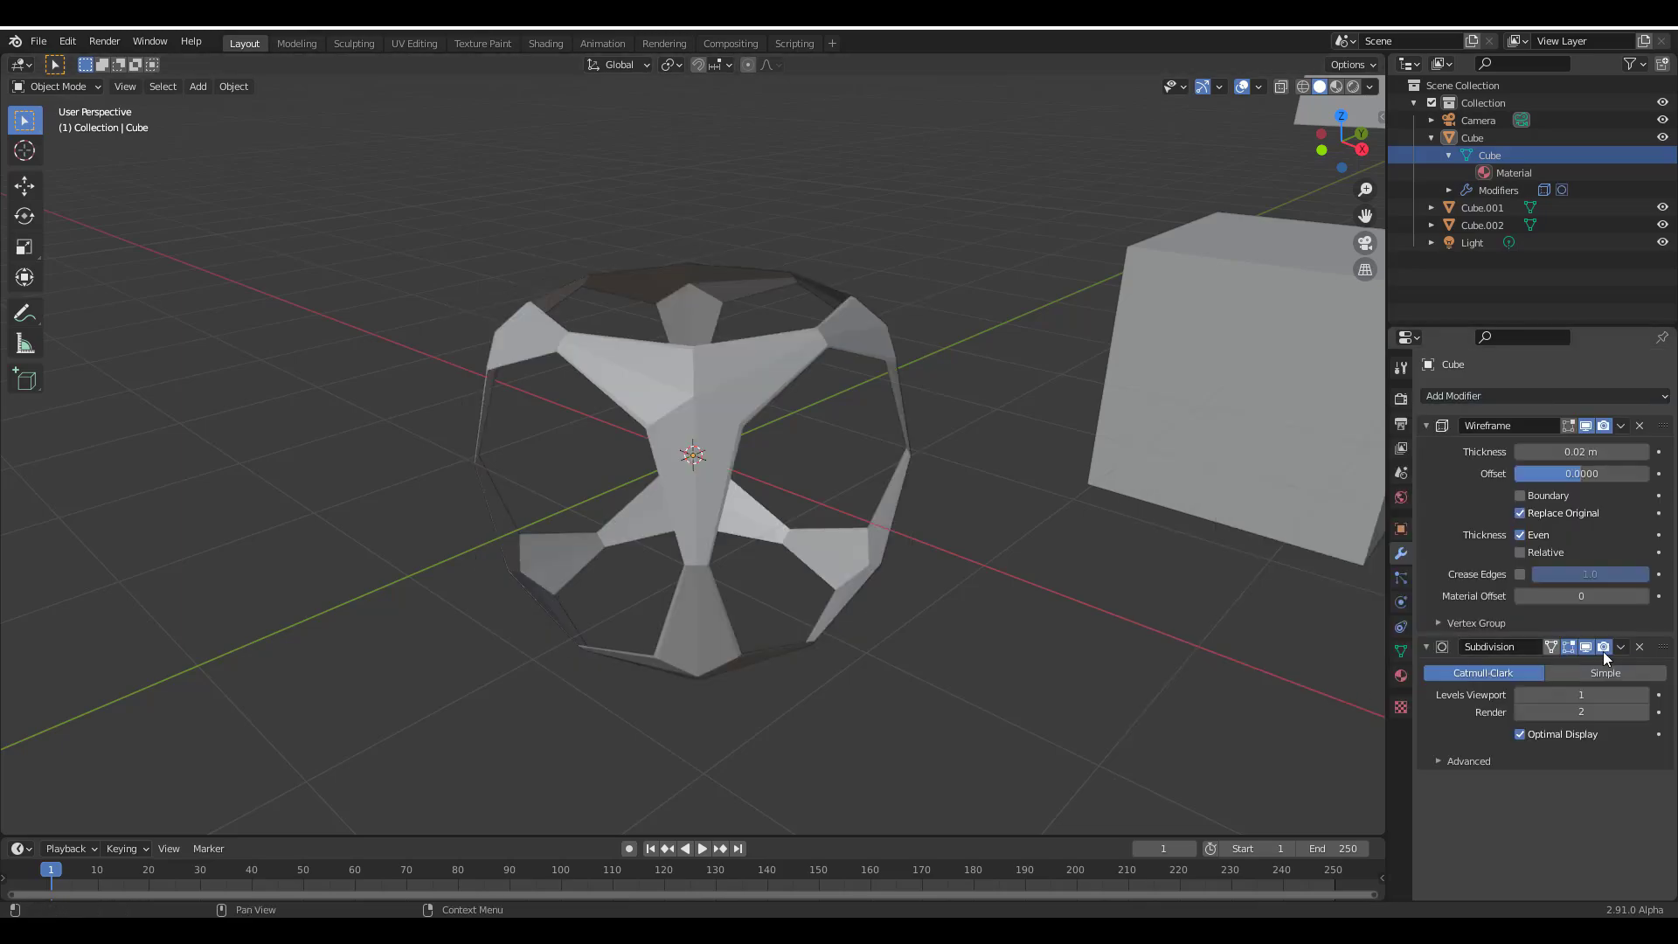
pyautogui.click(1642, 694)
pyautogui.click(1642, 695)
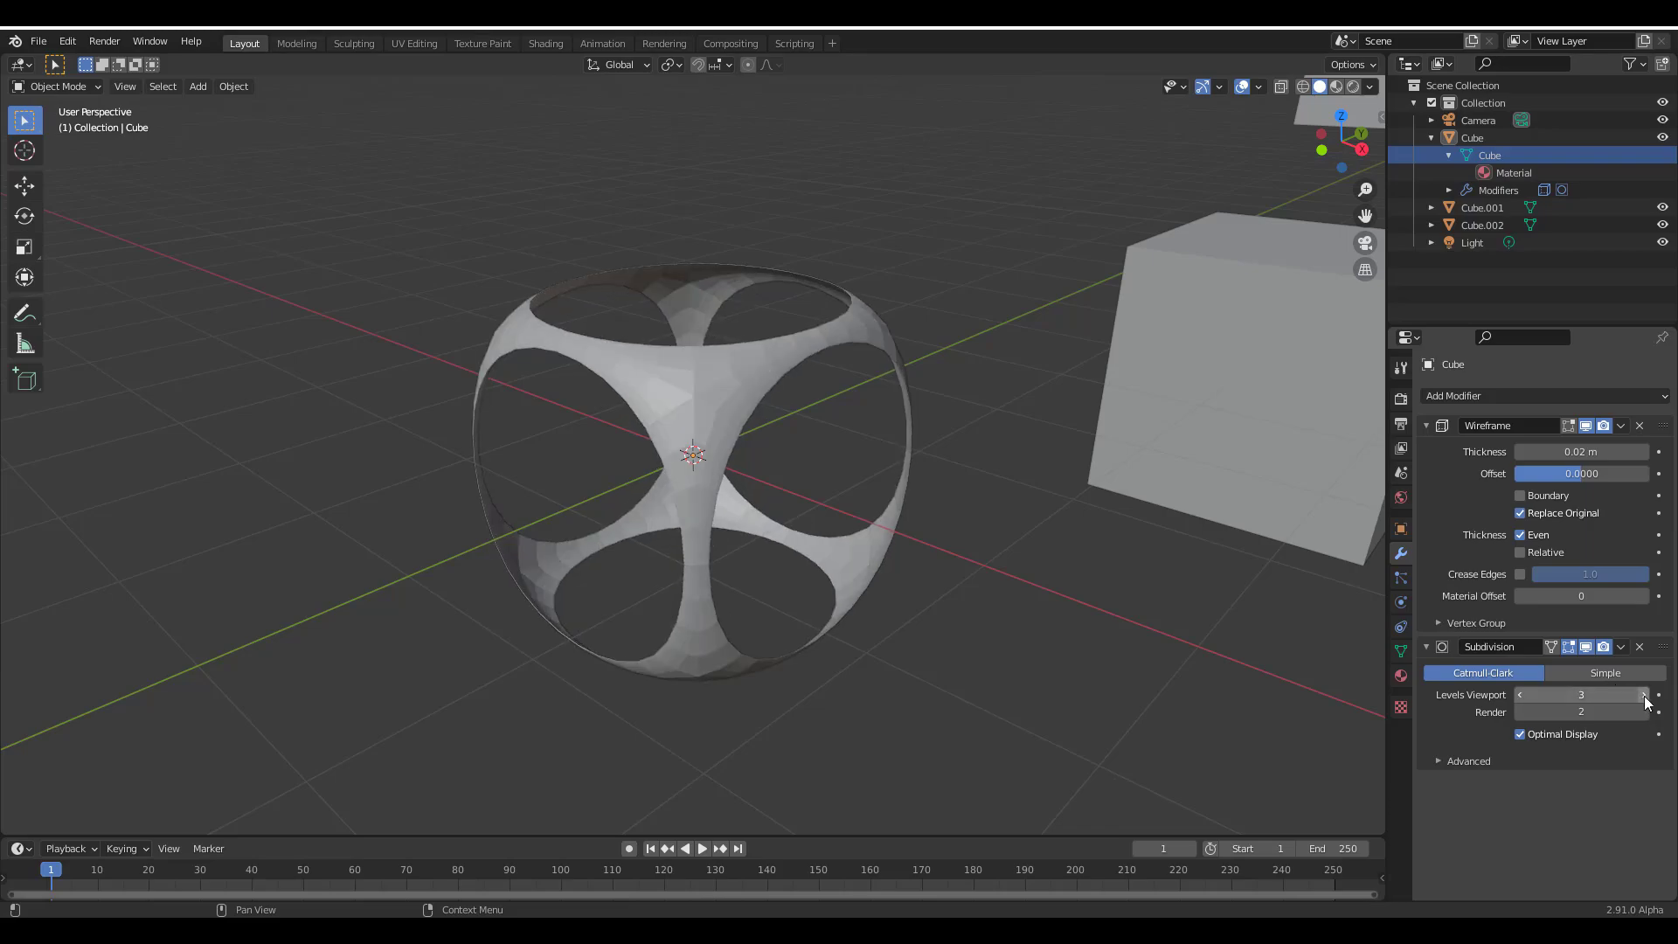
pyautogui.click(1642, 695)
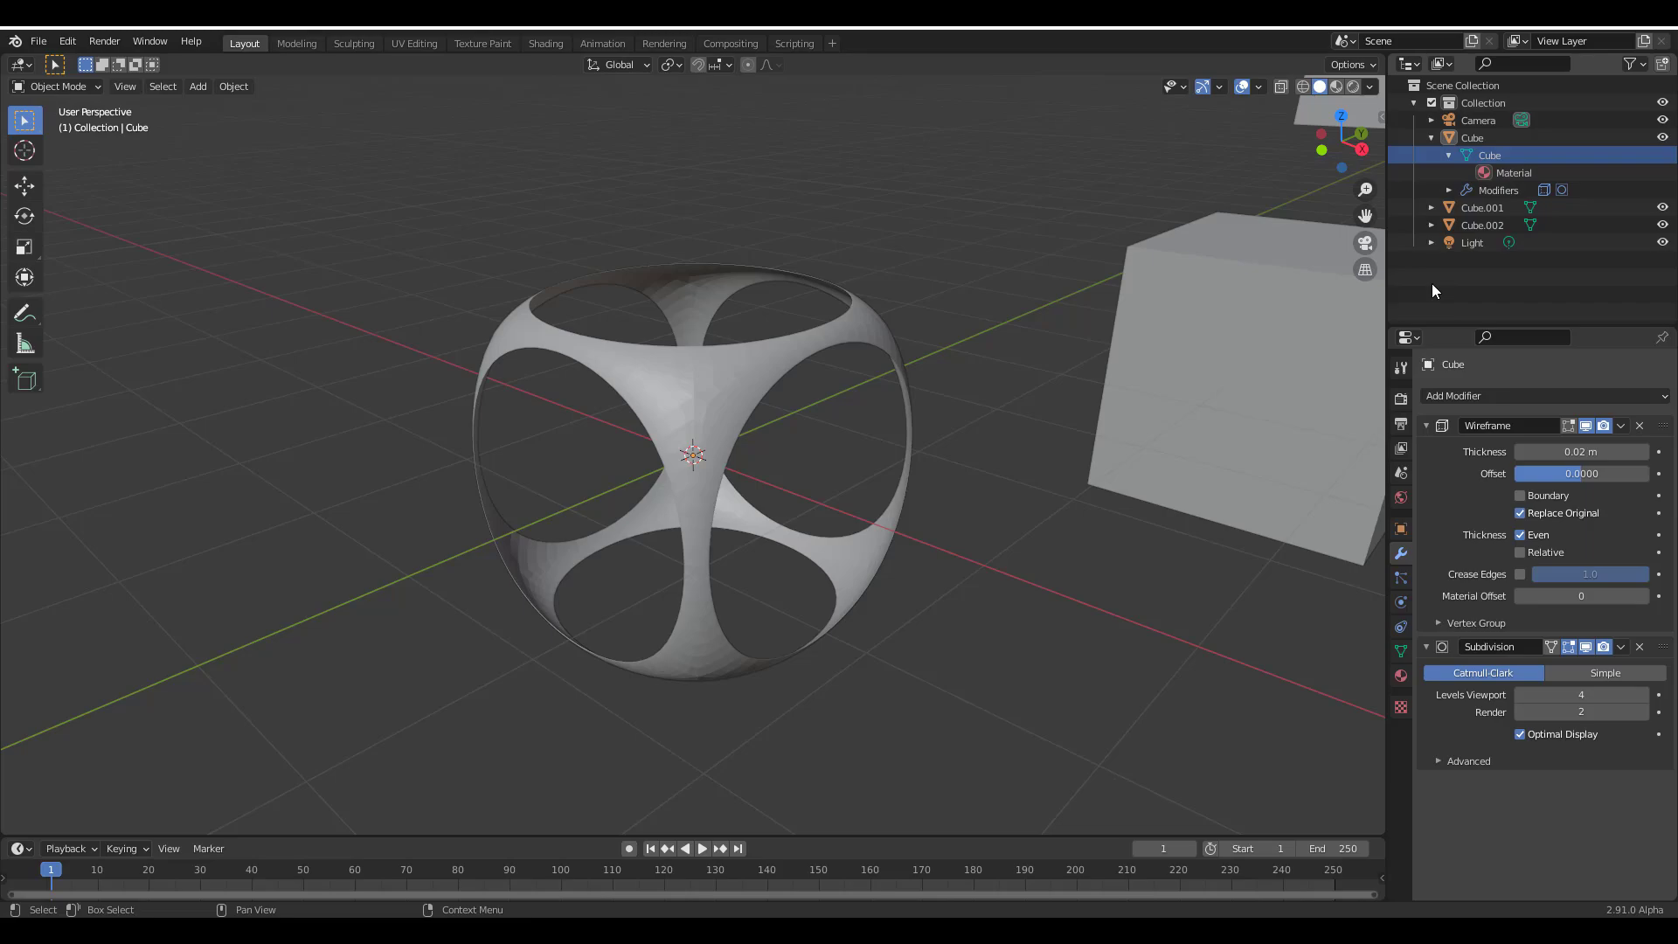
# Expand the original cube's modifiers in the outliner and copy the Subdivision modifier onto Cube.002
pyautogui.click(1449, 191)
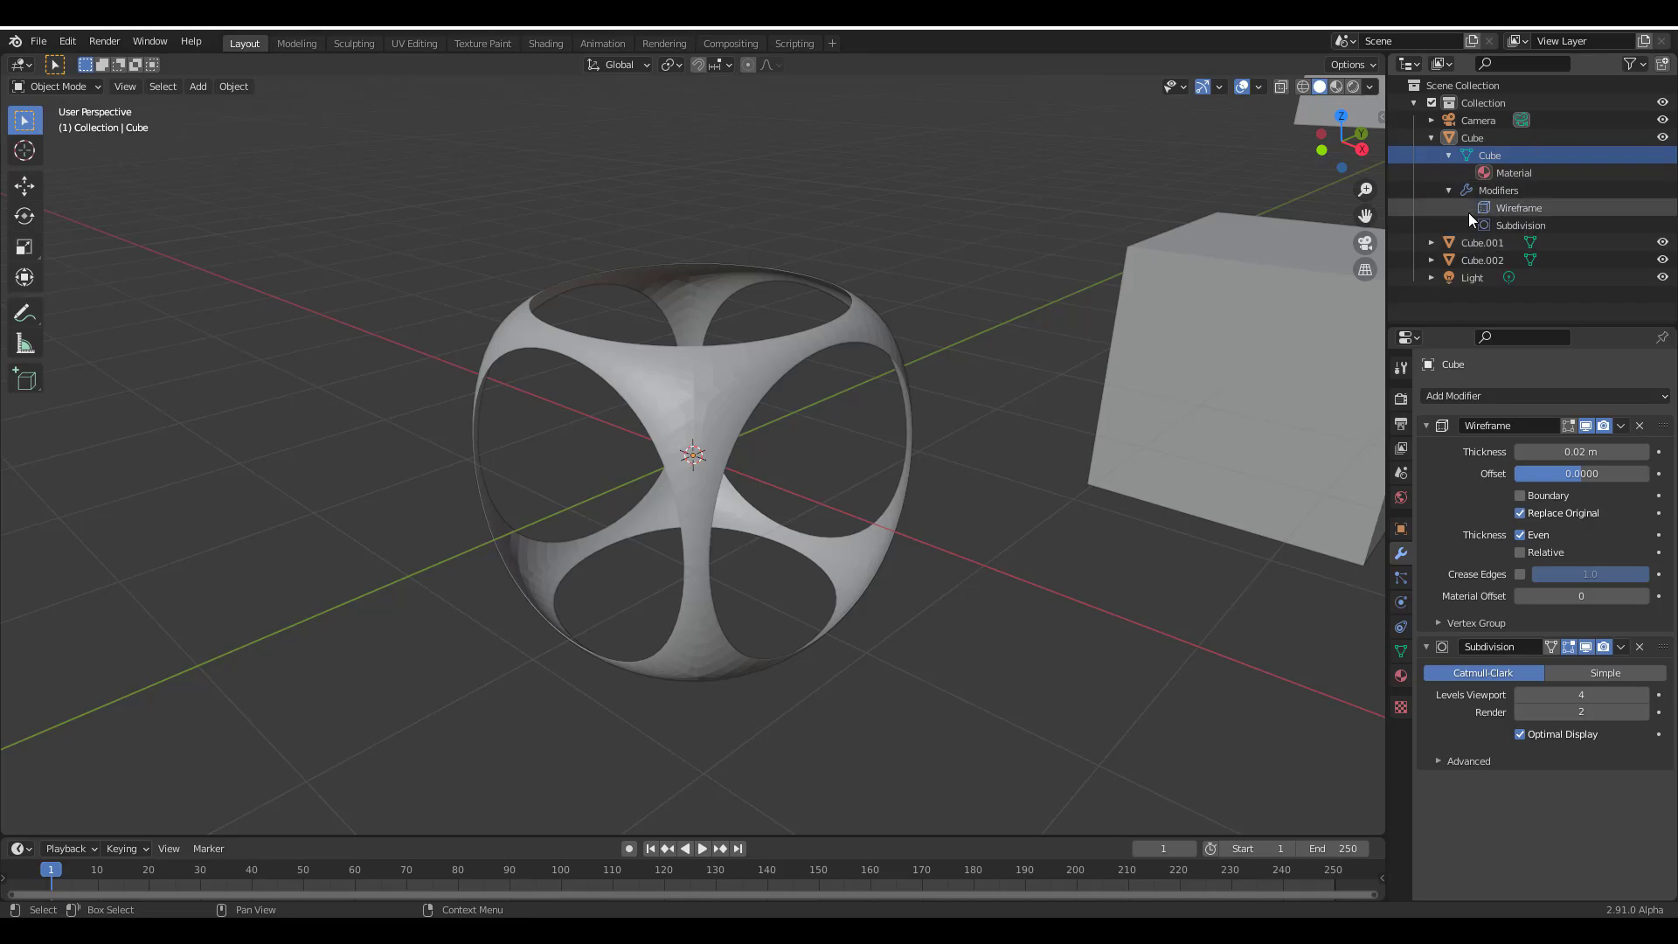
pyautogui.scroll(-3, 1171, 288)
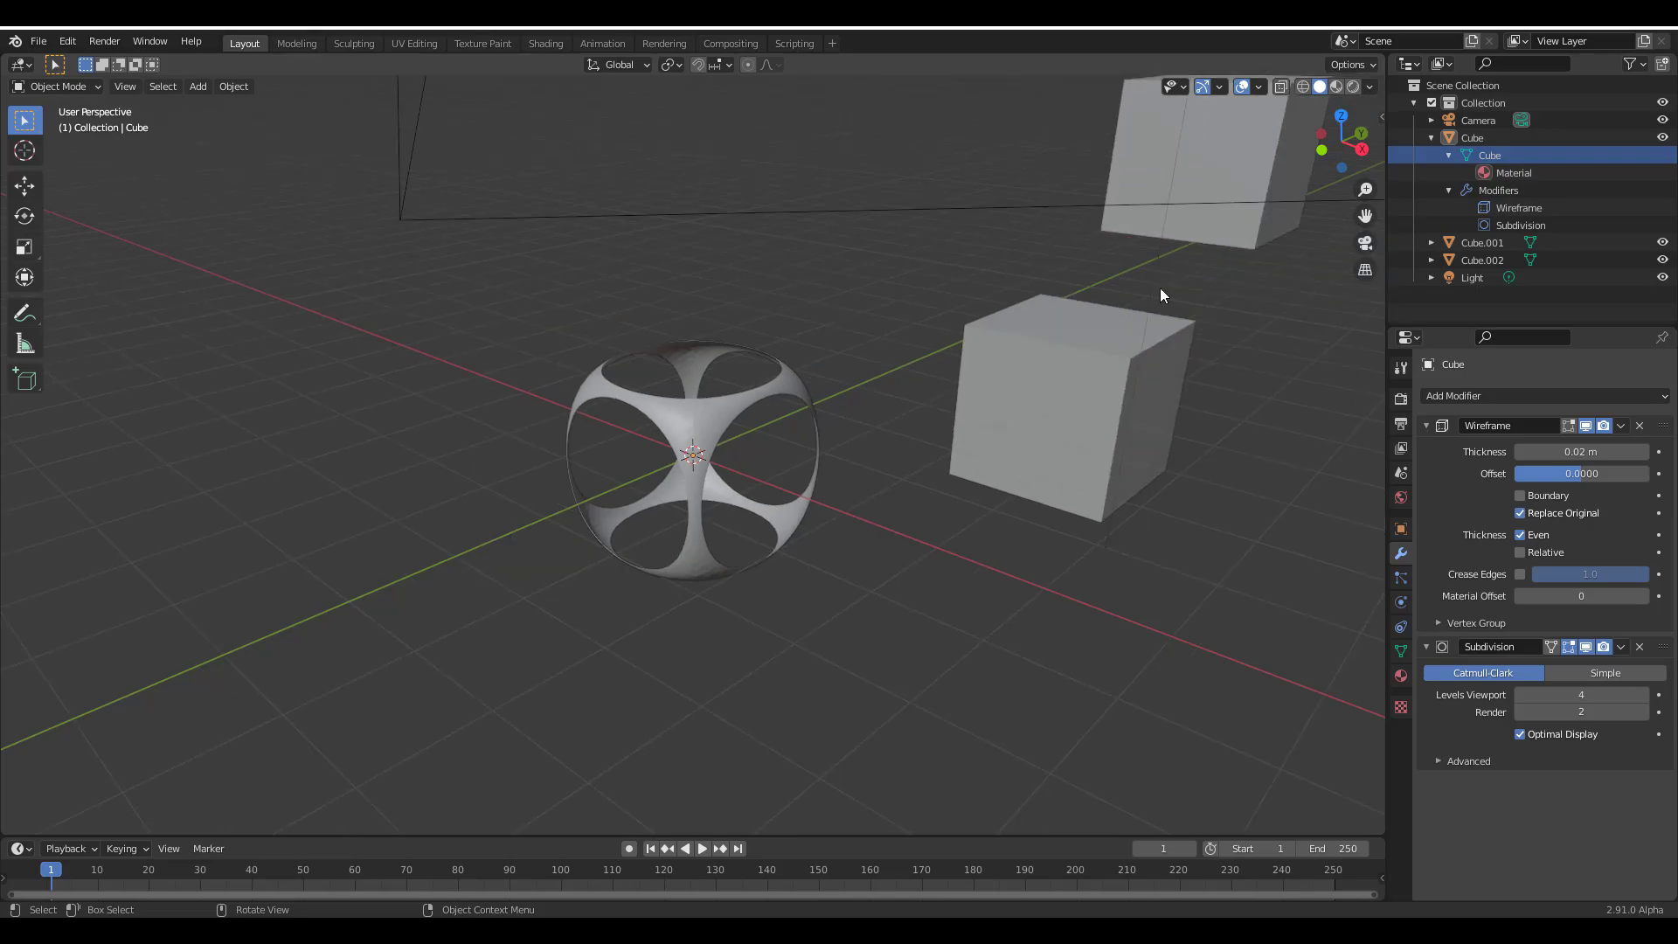
pyautogui.click(1538, 225)
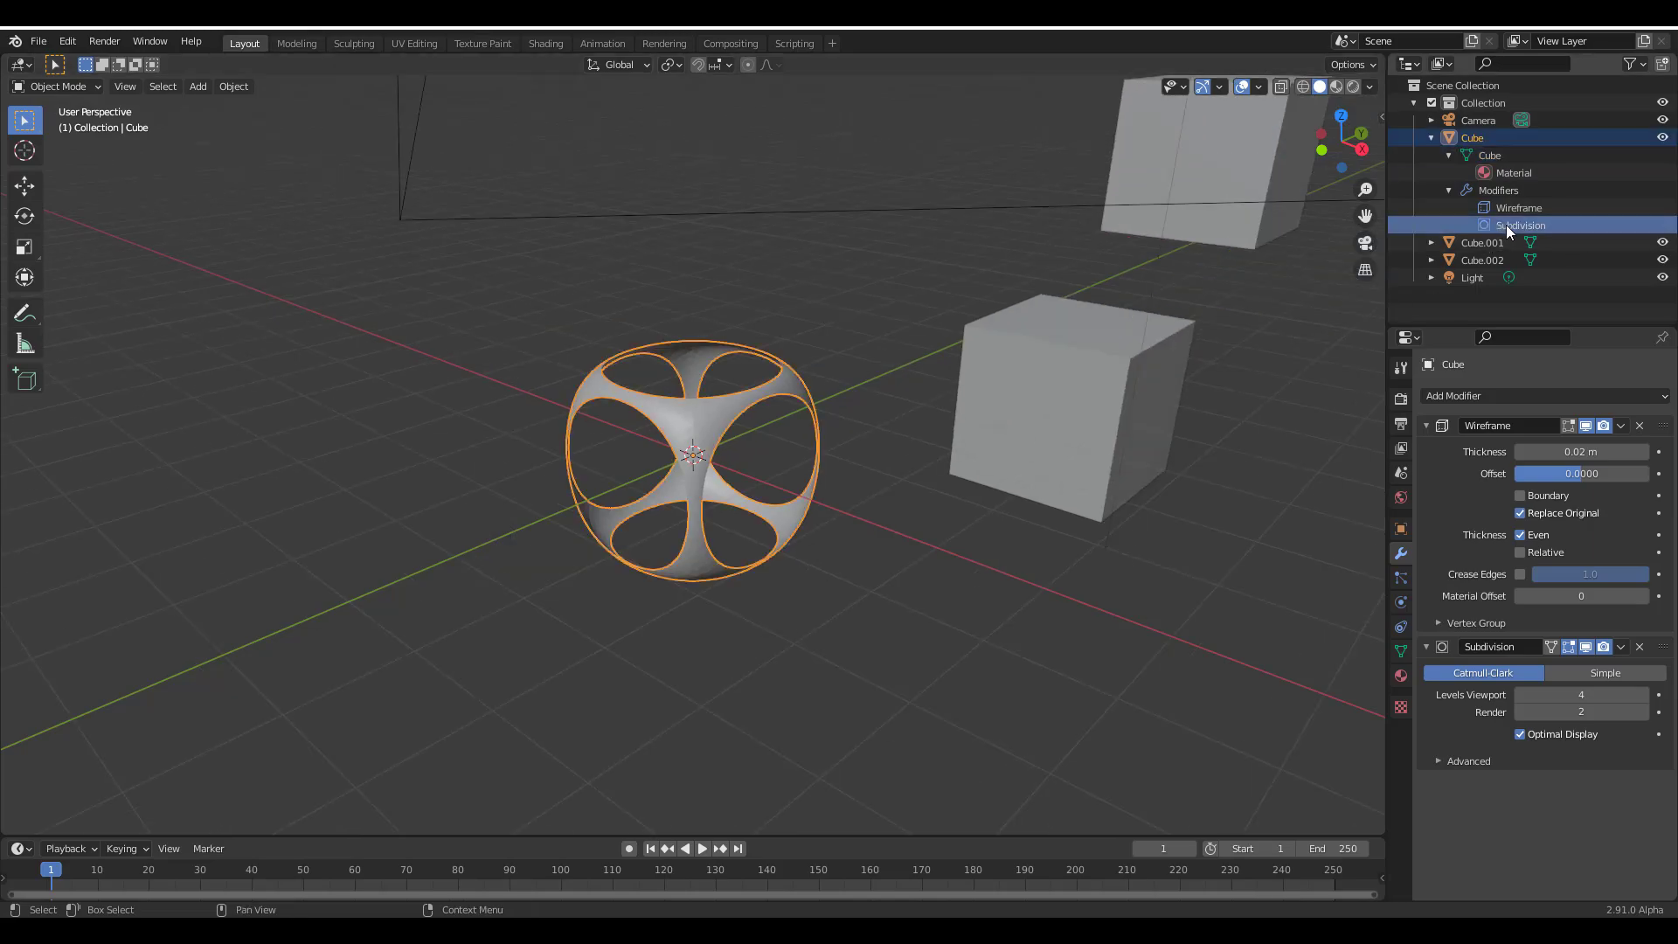
pyautogui.moveTo(1506, 223); pyautogui.dragTo(1482, 260)
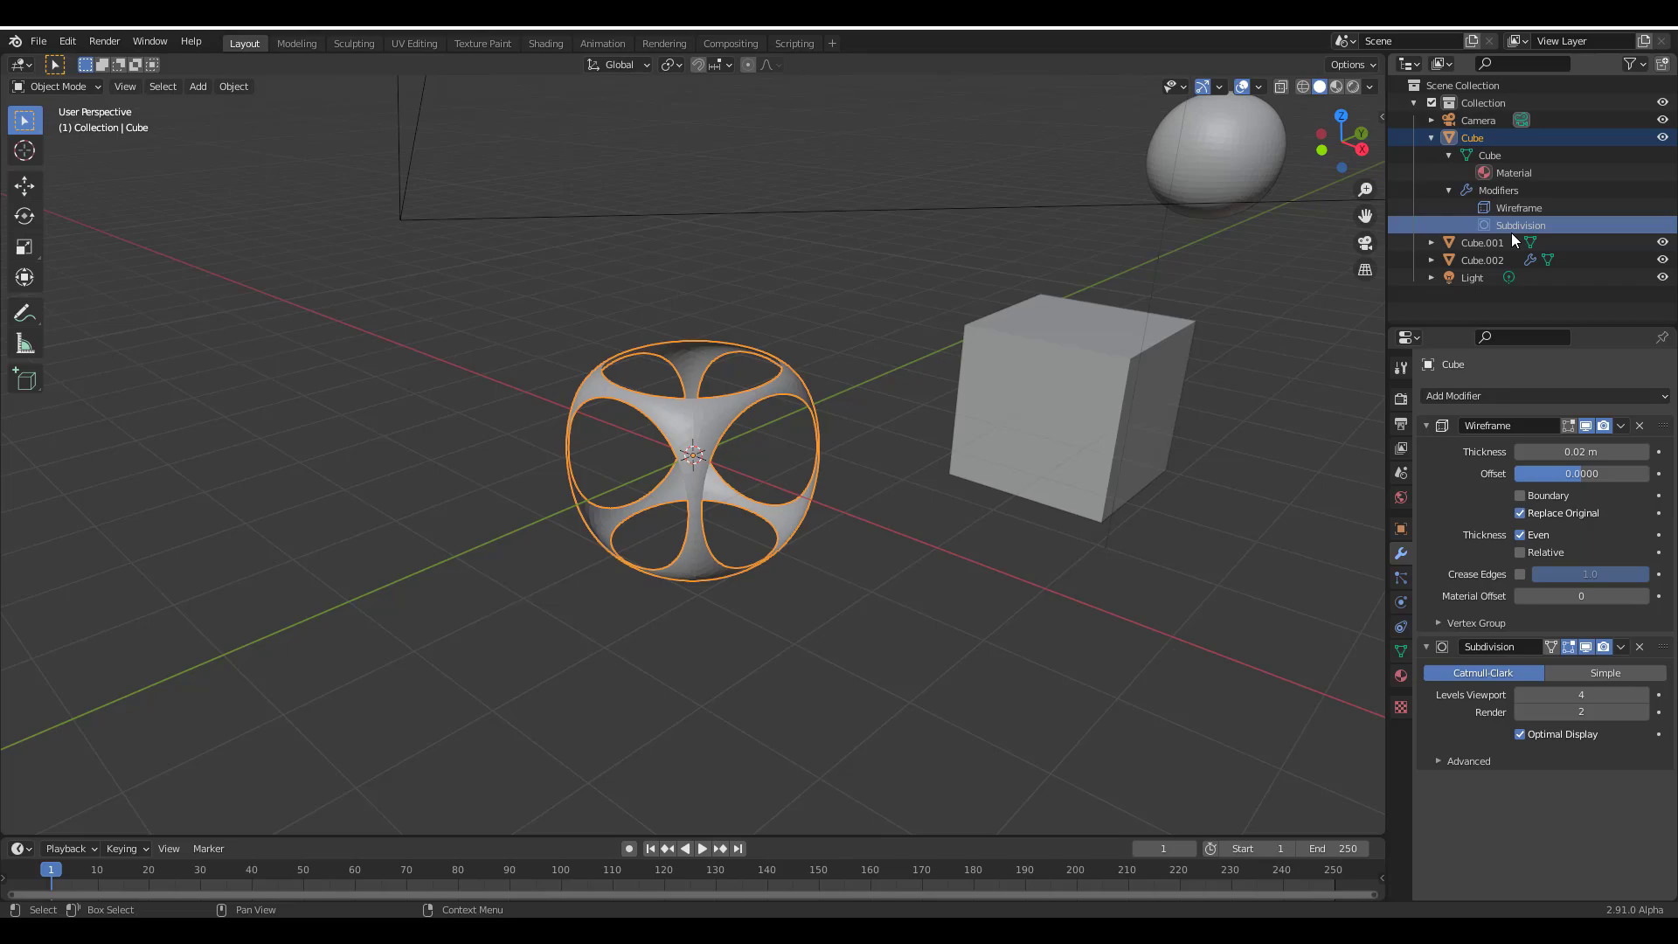
# Enter Edit Mode on Cube.001, then switch the edited object in the outliner to Cube.002, Cube and back to Cube.002
pyautogui.click(1035, 374)
pyautogui.press('Tab')
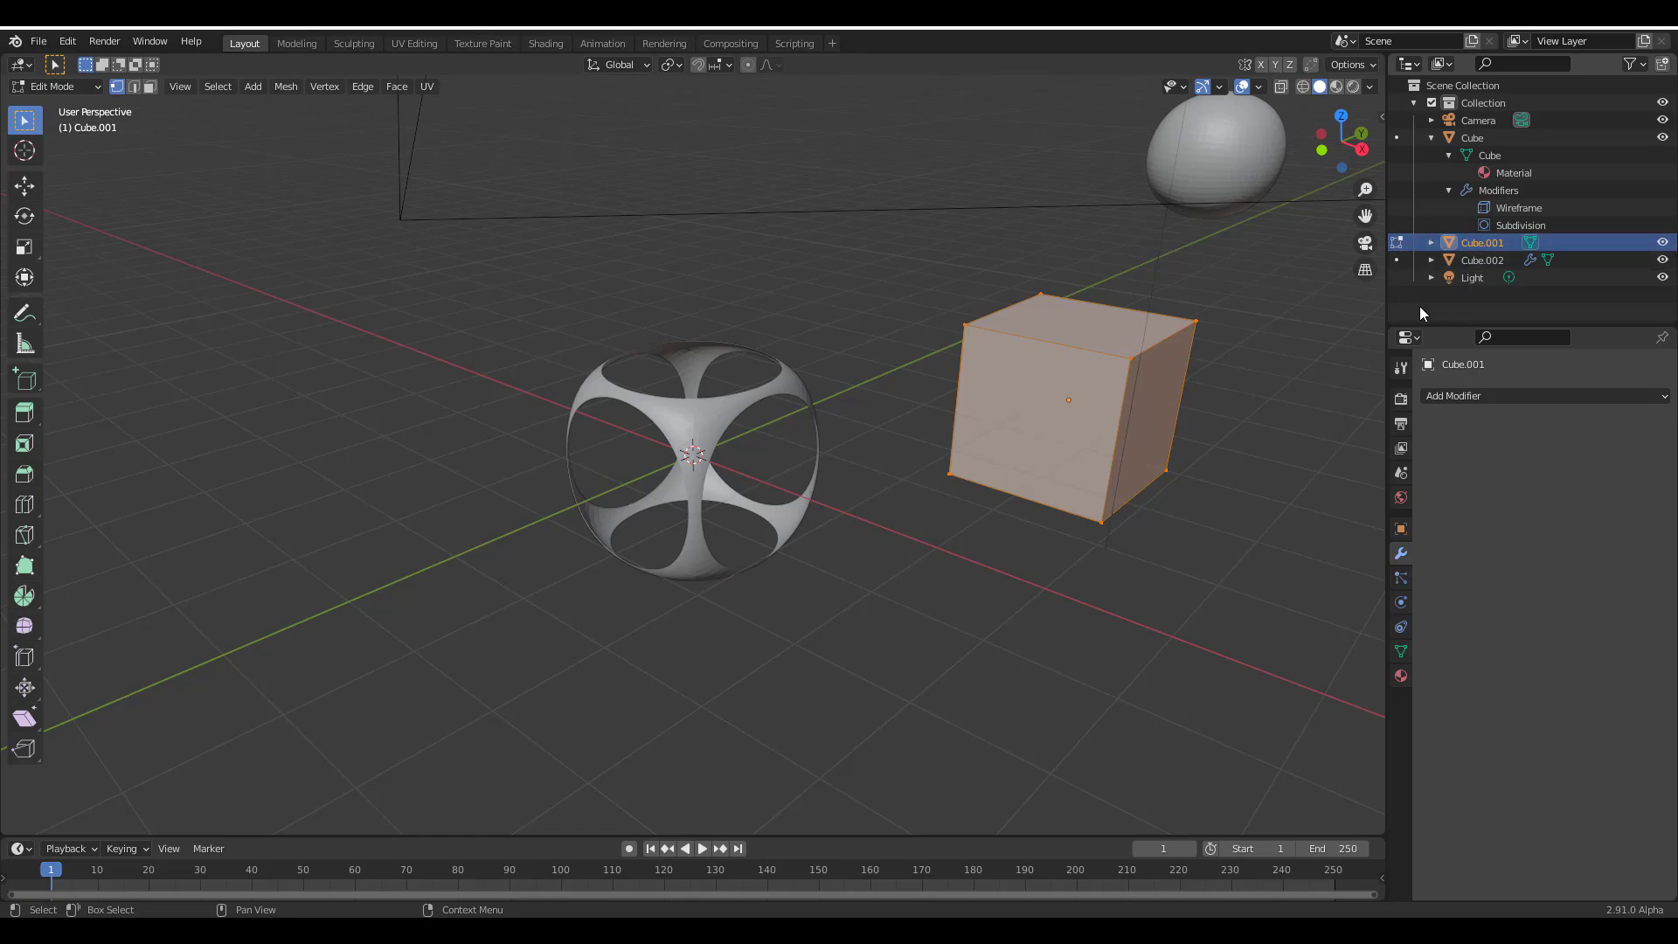
pyautogui.click(1396, 259)
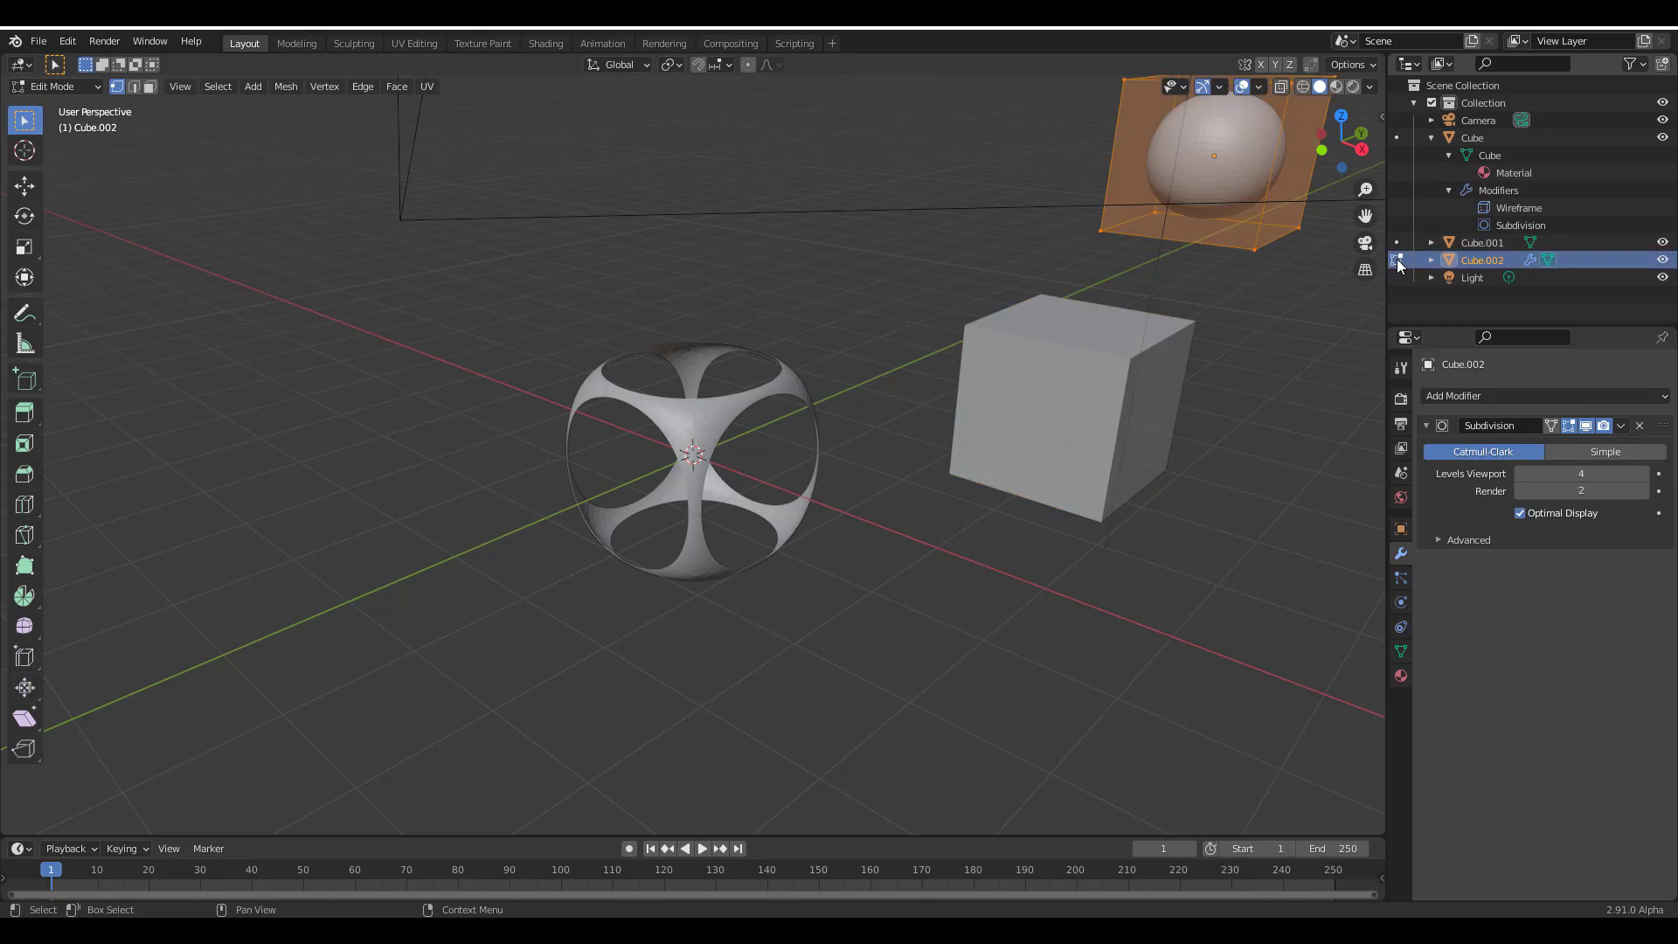
pyautogui.click(1396, 137)
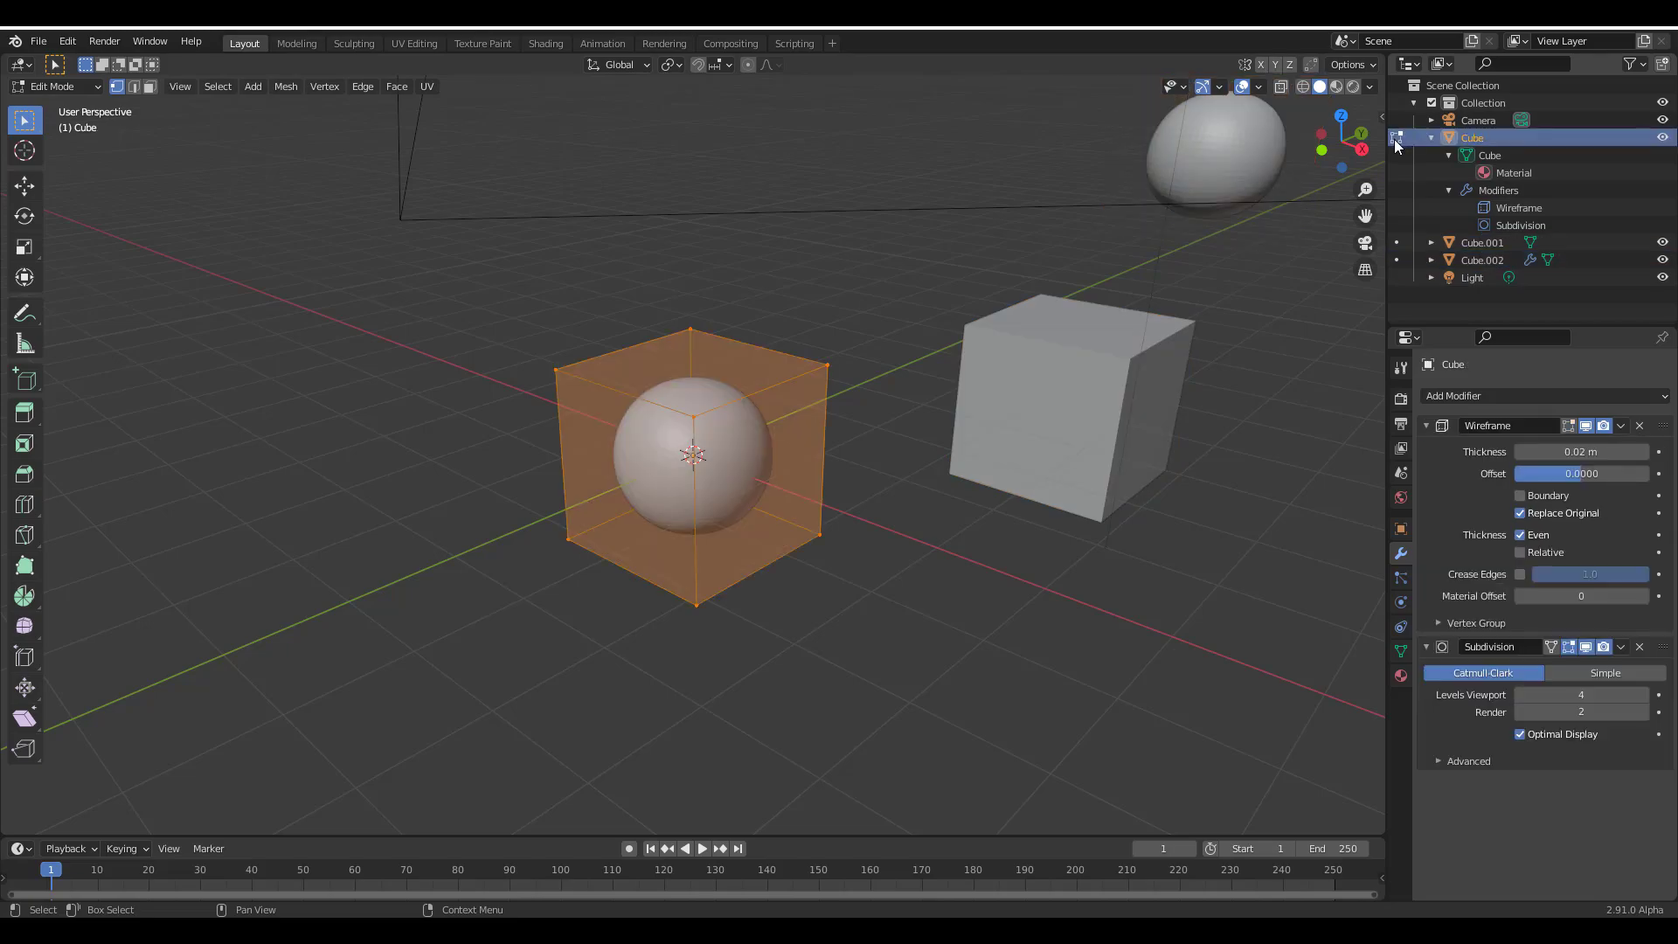
pyautogui.click(1396, 259)
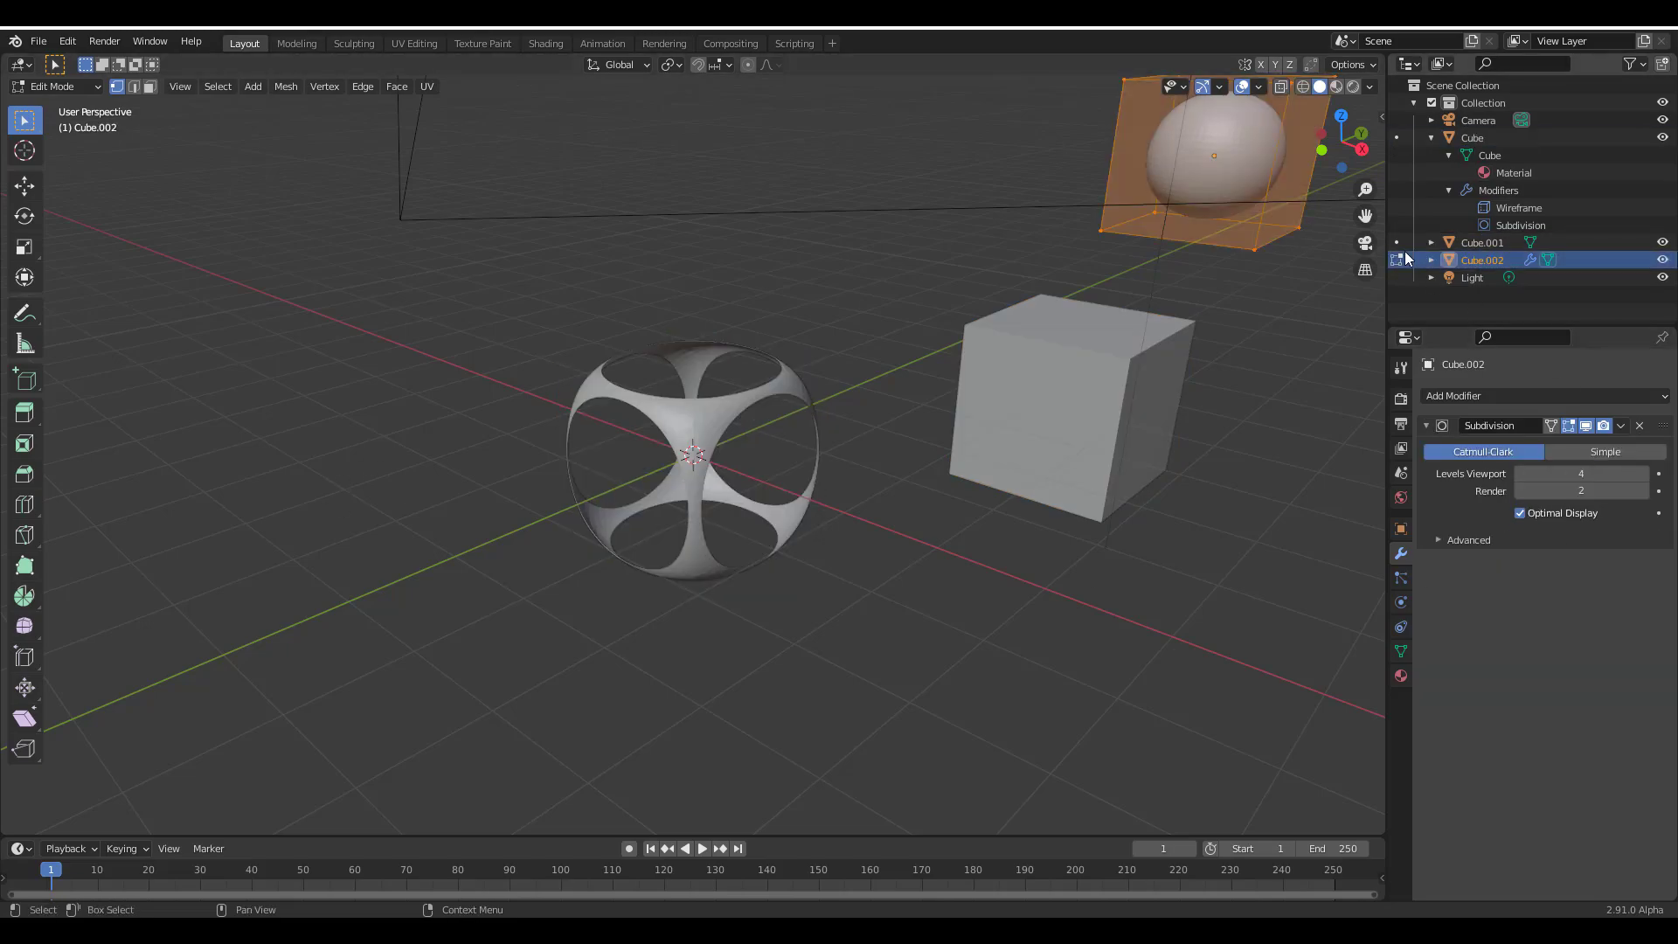
# Widen the outliner, cycle Edit Mode through the three cubes from there, ending on Cube.001, and return to Object Mode
pyautogui.moveTo(1387, 232); pyautogui.dragTo(1271, 238)
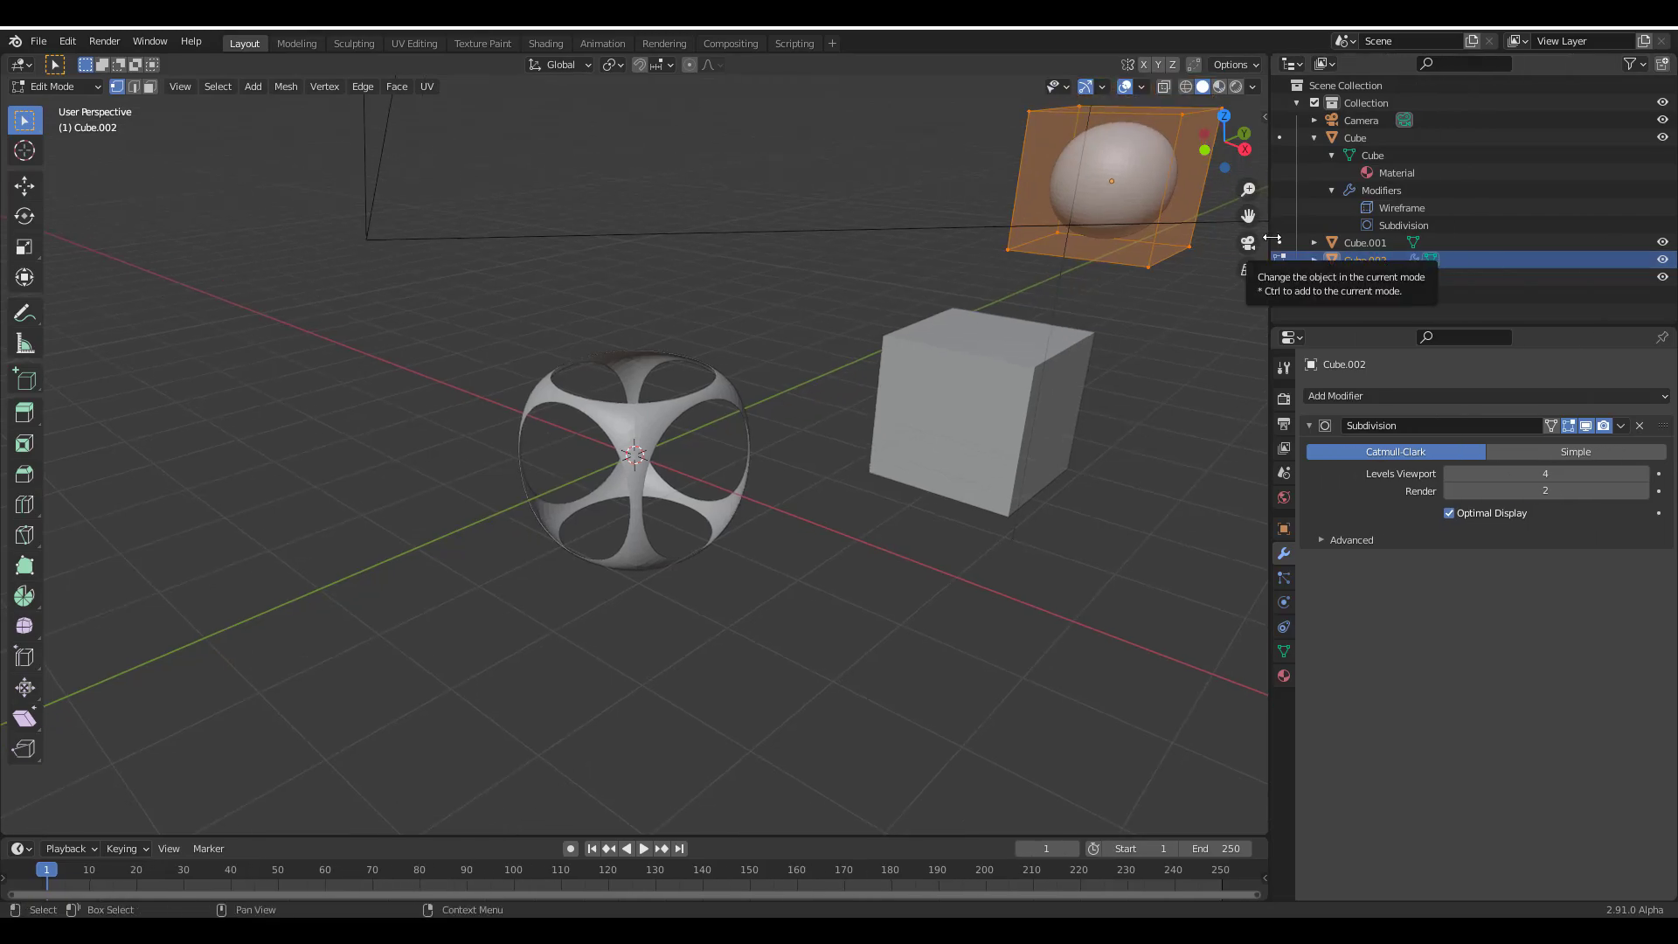
pyautogui.click(1280, 242)
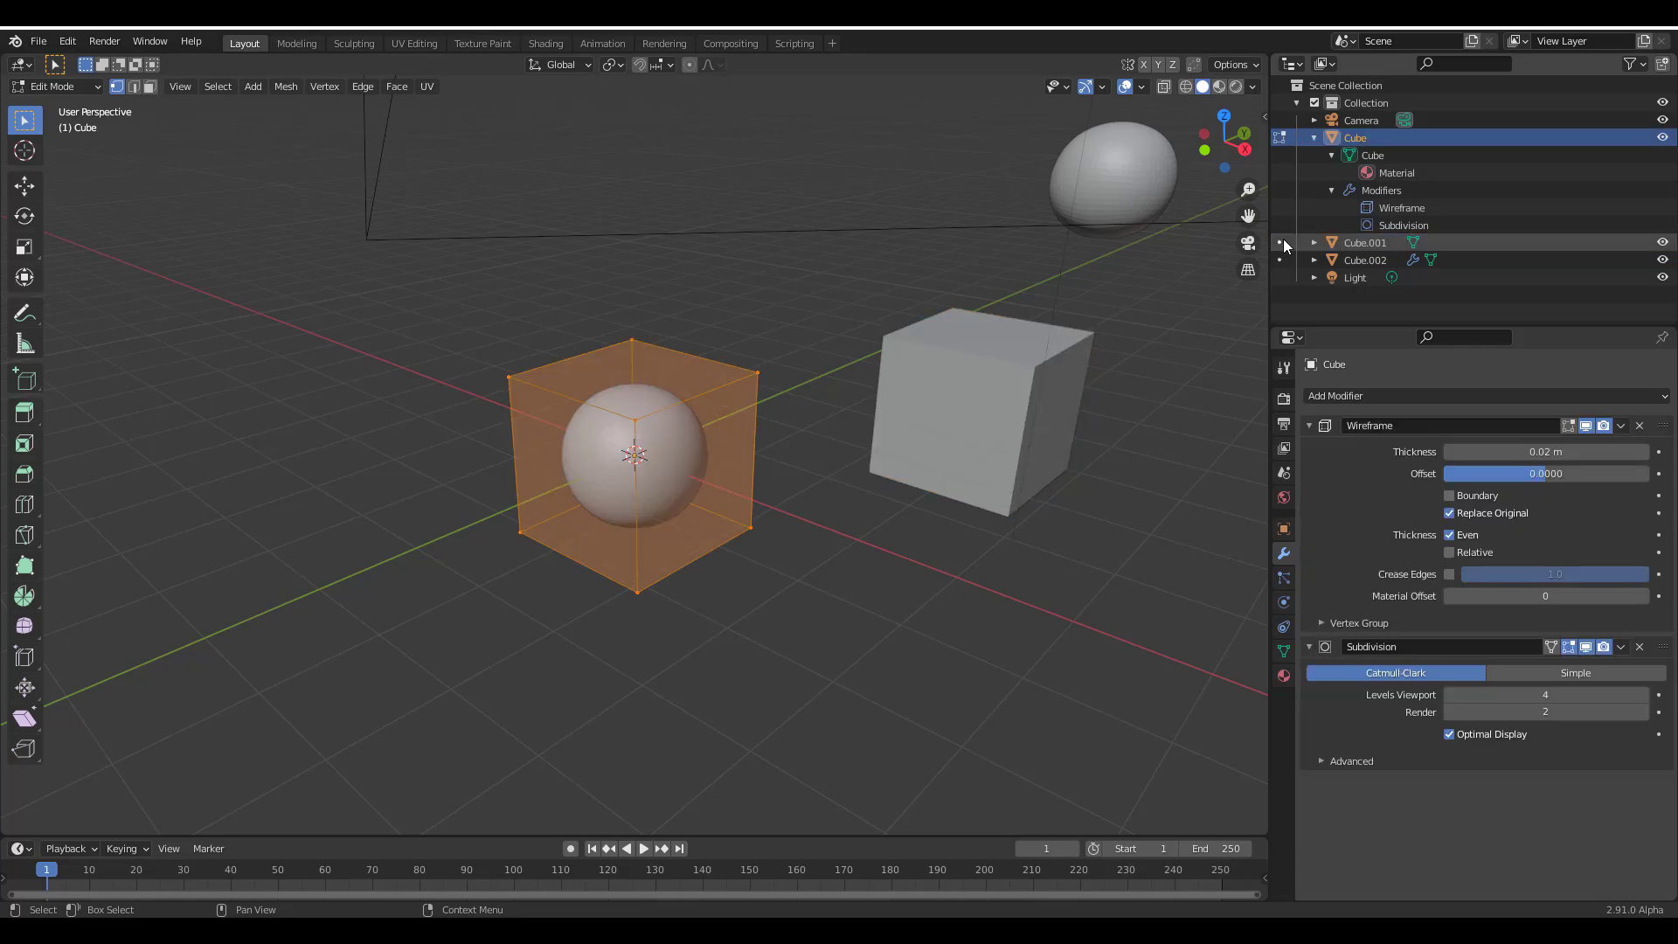
pyautogui.click(1283, 242)
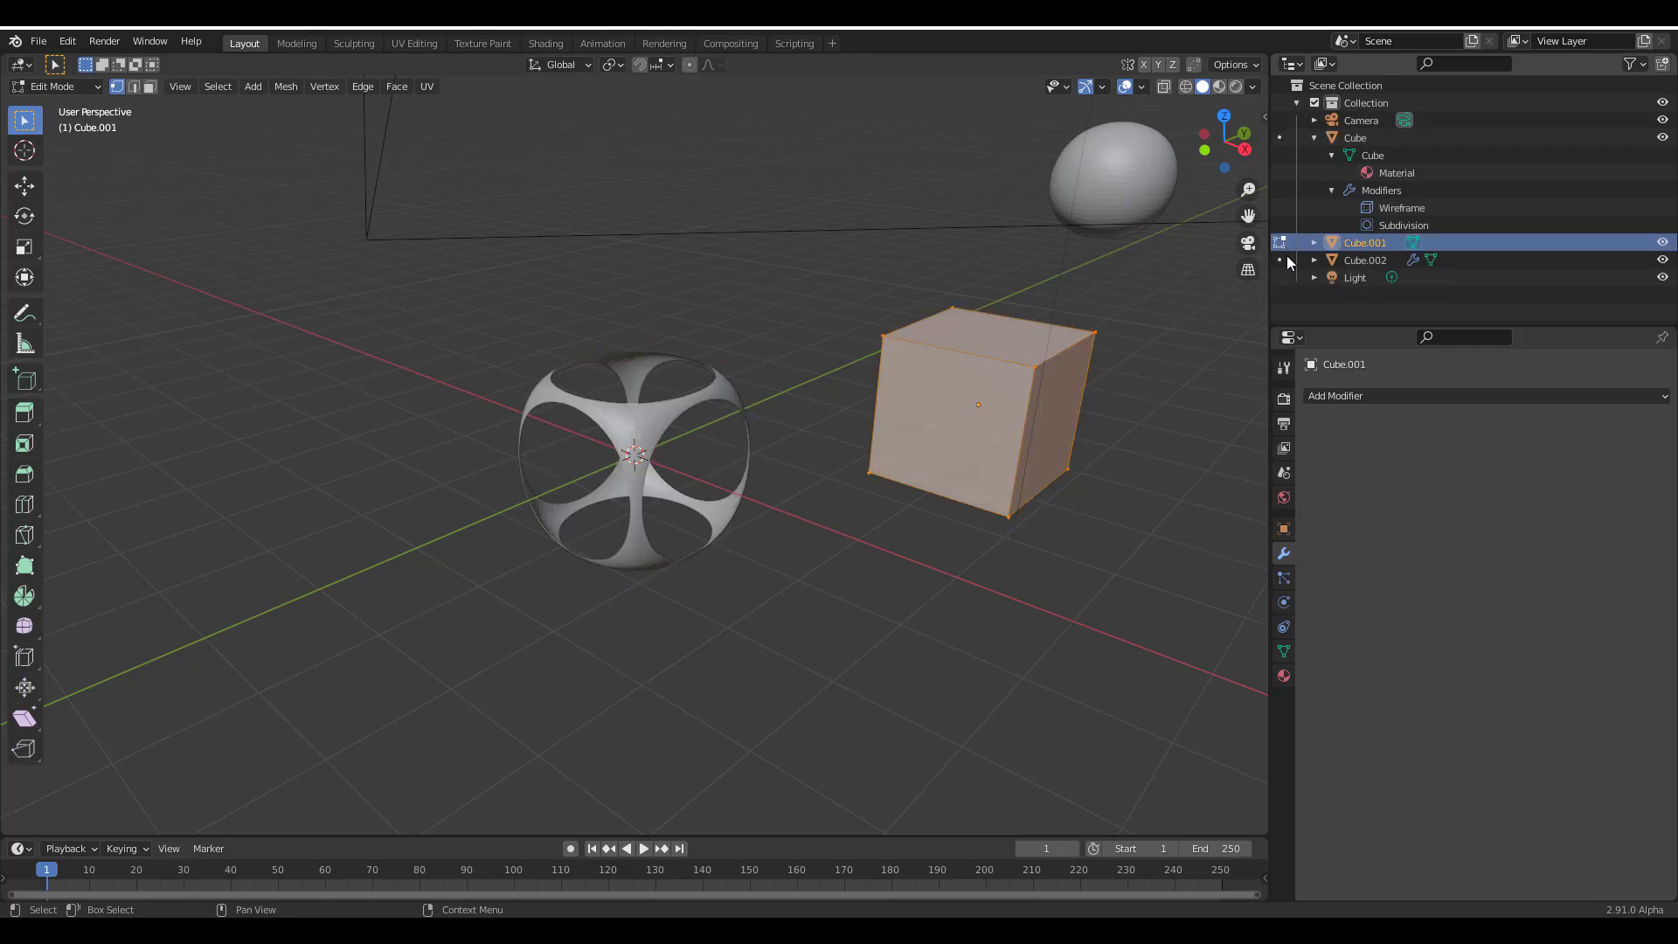
pyautogui.click(1287, 256)
pyautogui.click(1283, 137)
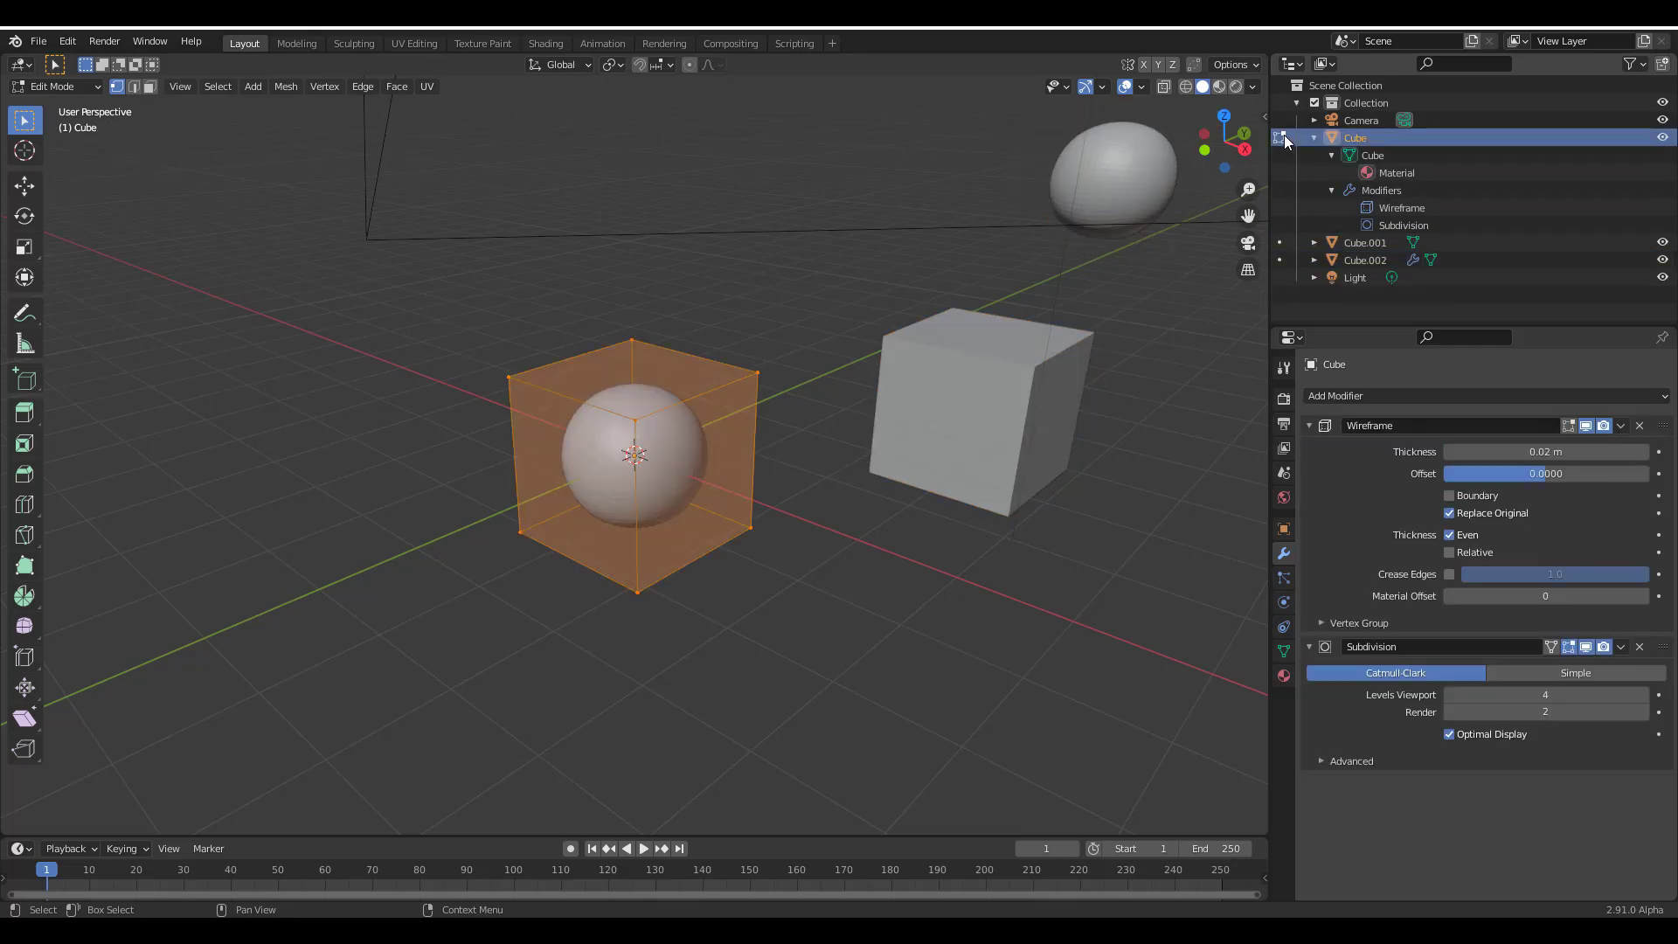
pyautogui.click(1281, 242)
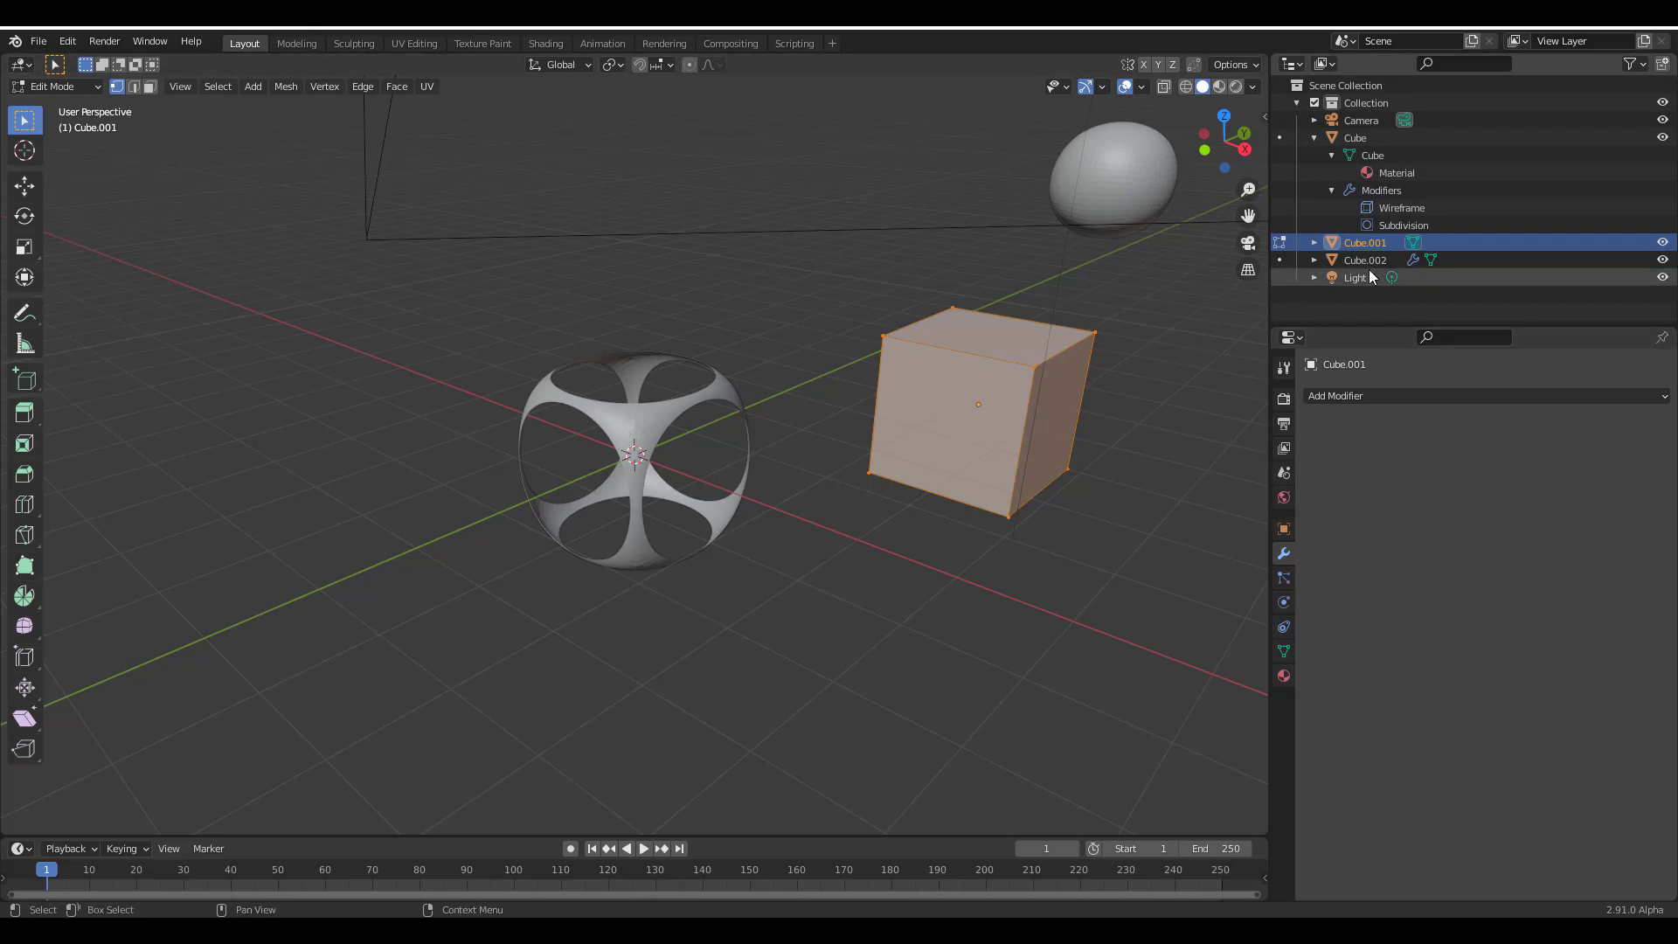
pyautogui.press('Tab')
pyautogui.moveTo(956, 432); pyautogui.dragTo(1092, 449, button='middle')
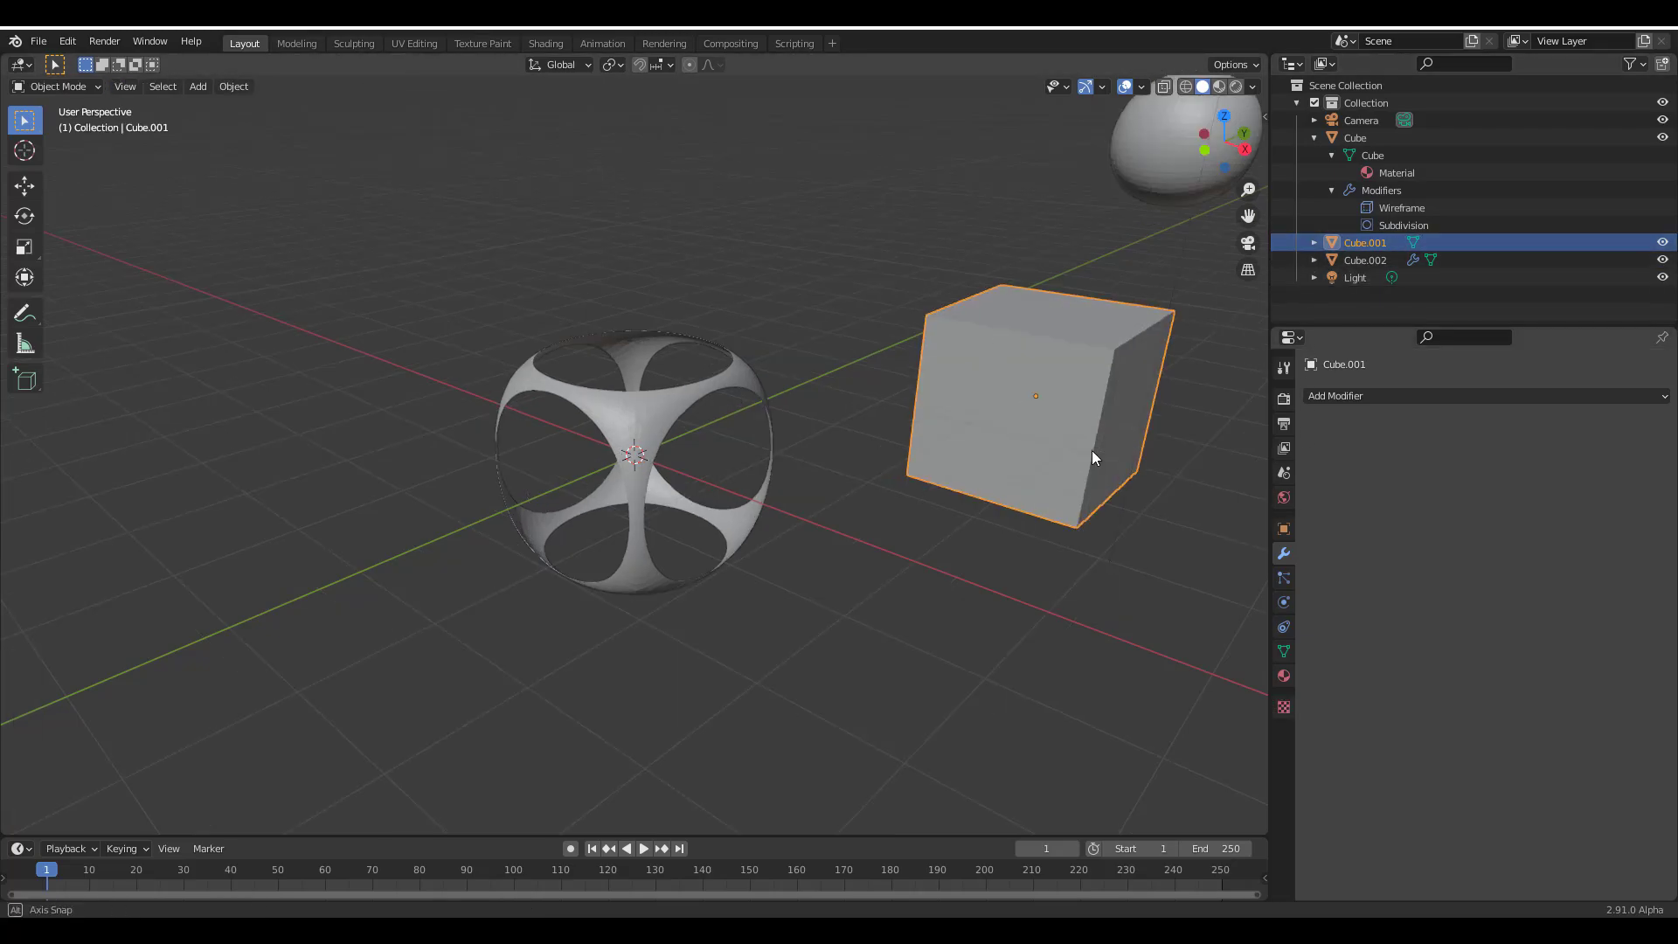
# Delete Cube.002 and the original wireframe cube from the scene
pyautogui.scroll(3, 1096, 449)
pyautogui.scroll(-5, 997, 464)
pyautogui.click(896, 341)
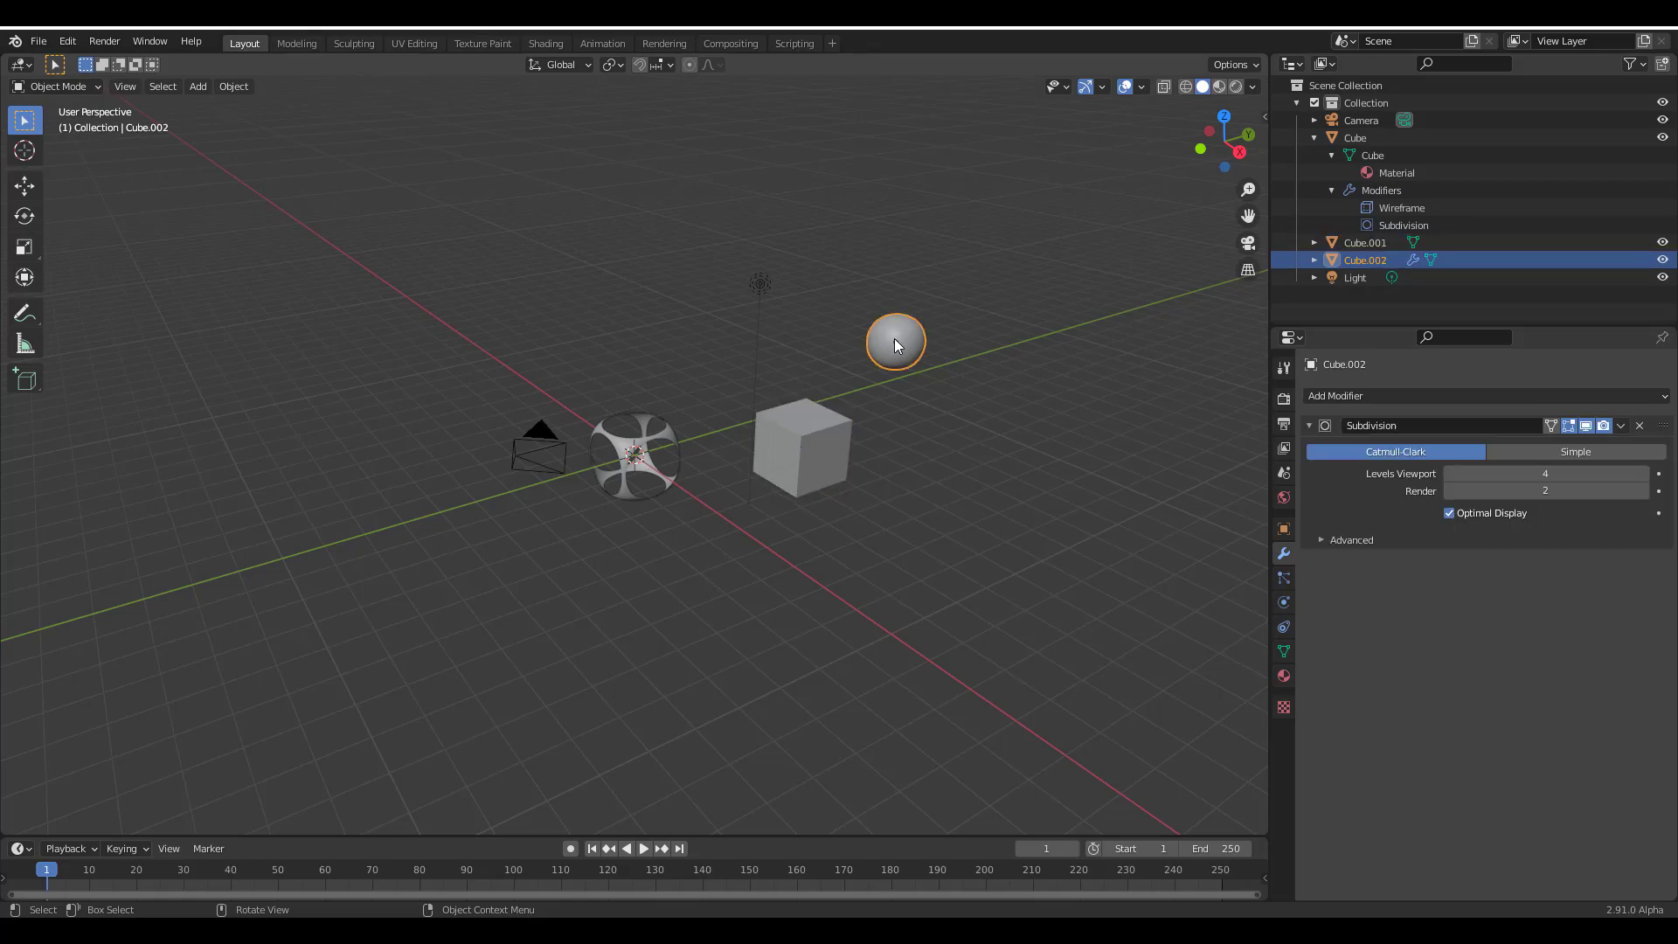
pyautogui.press('Delete')
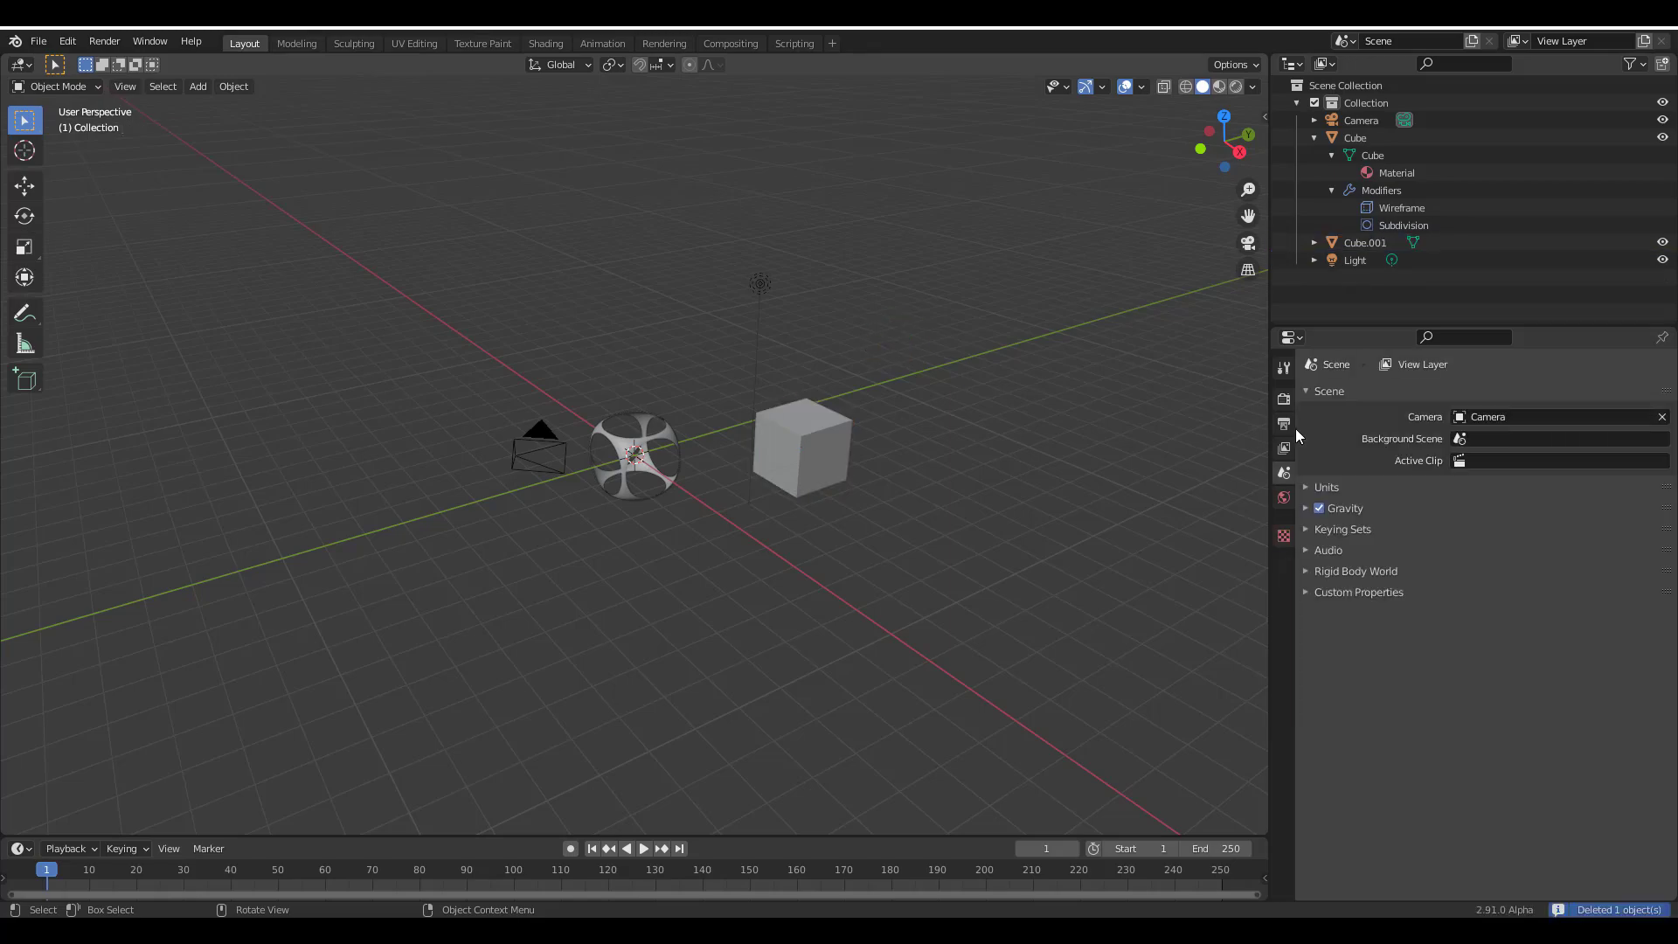
pyautogui.click(616, 453)
pyautogui.press('Delete')
# Place two copies of Cube.001 into the viewport from the outliner, one overlapping it and one near the 3D cursor, and deselect the latter
pyautogui.click(1354, 138)
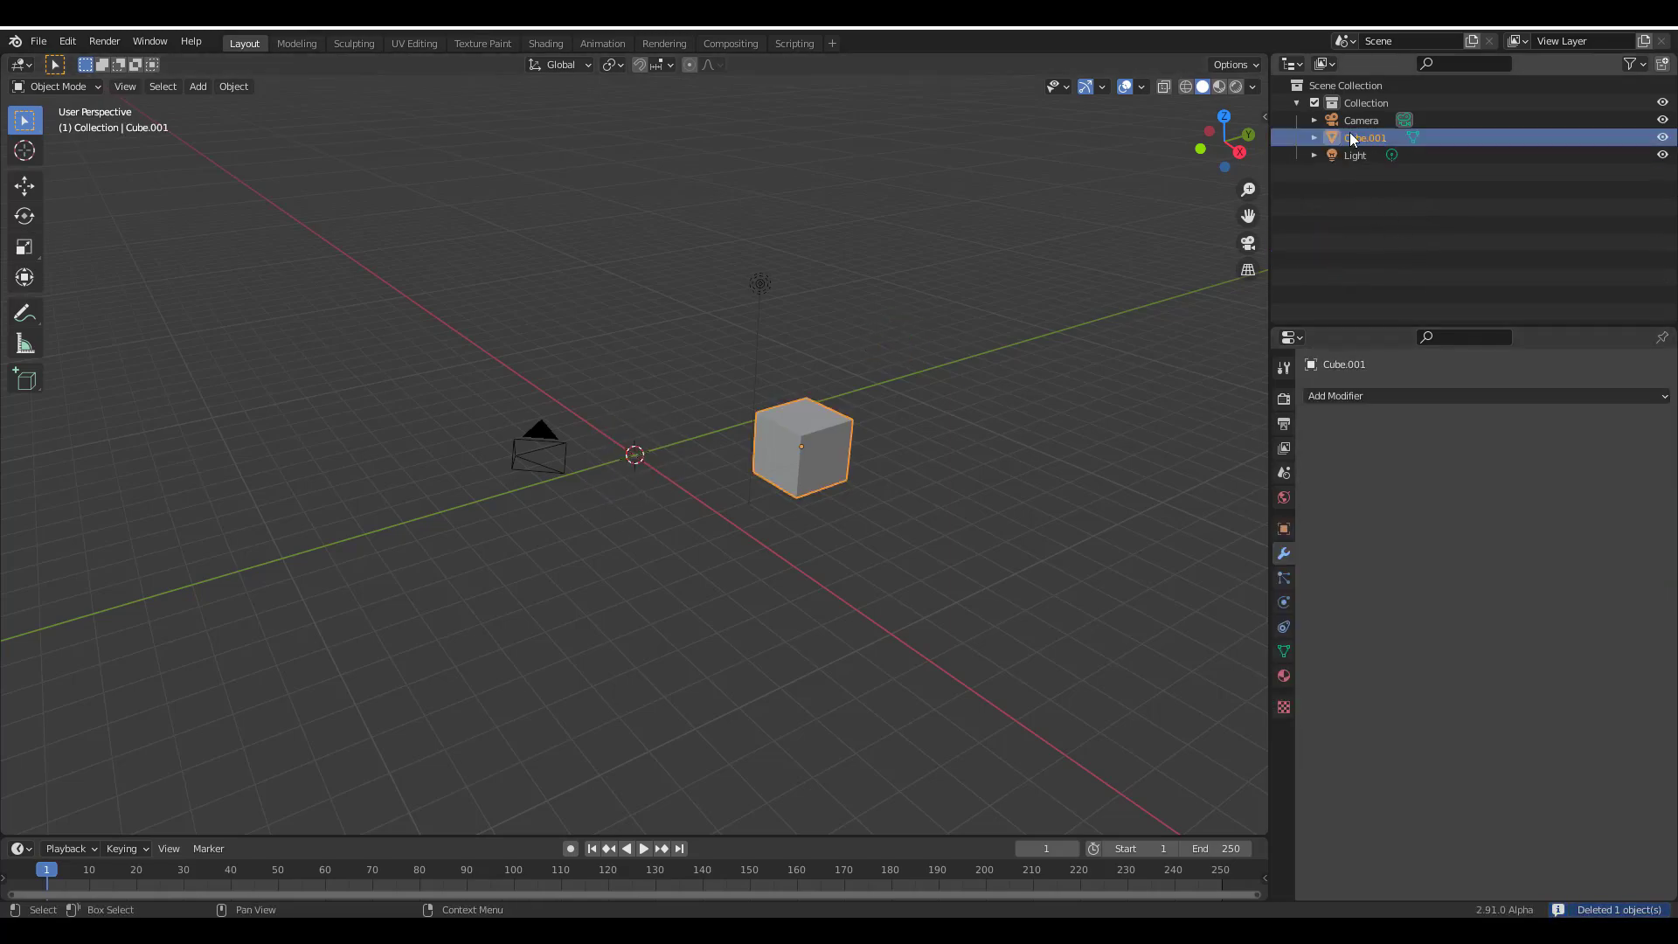
pyautogui.moveTo(1349, 138); pyautogui.dragTo(842, 471)
pyautogui.keyDown('shift'); pyautogui.click(1363, 138); pyautogui.keyUp('shift')
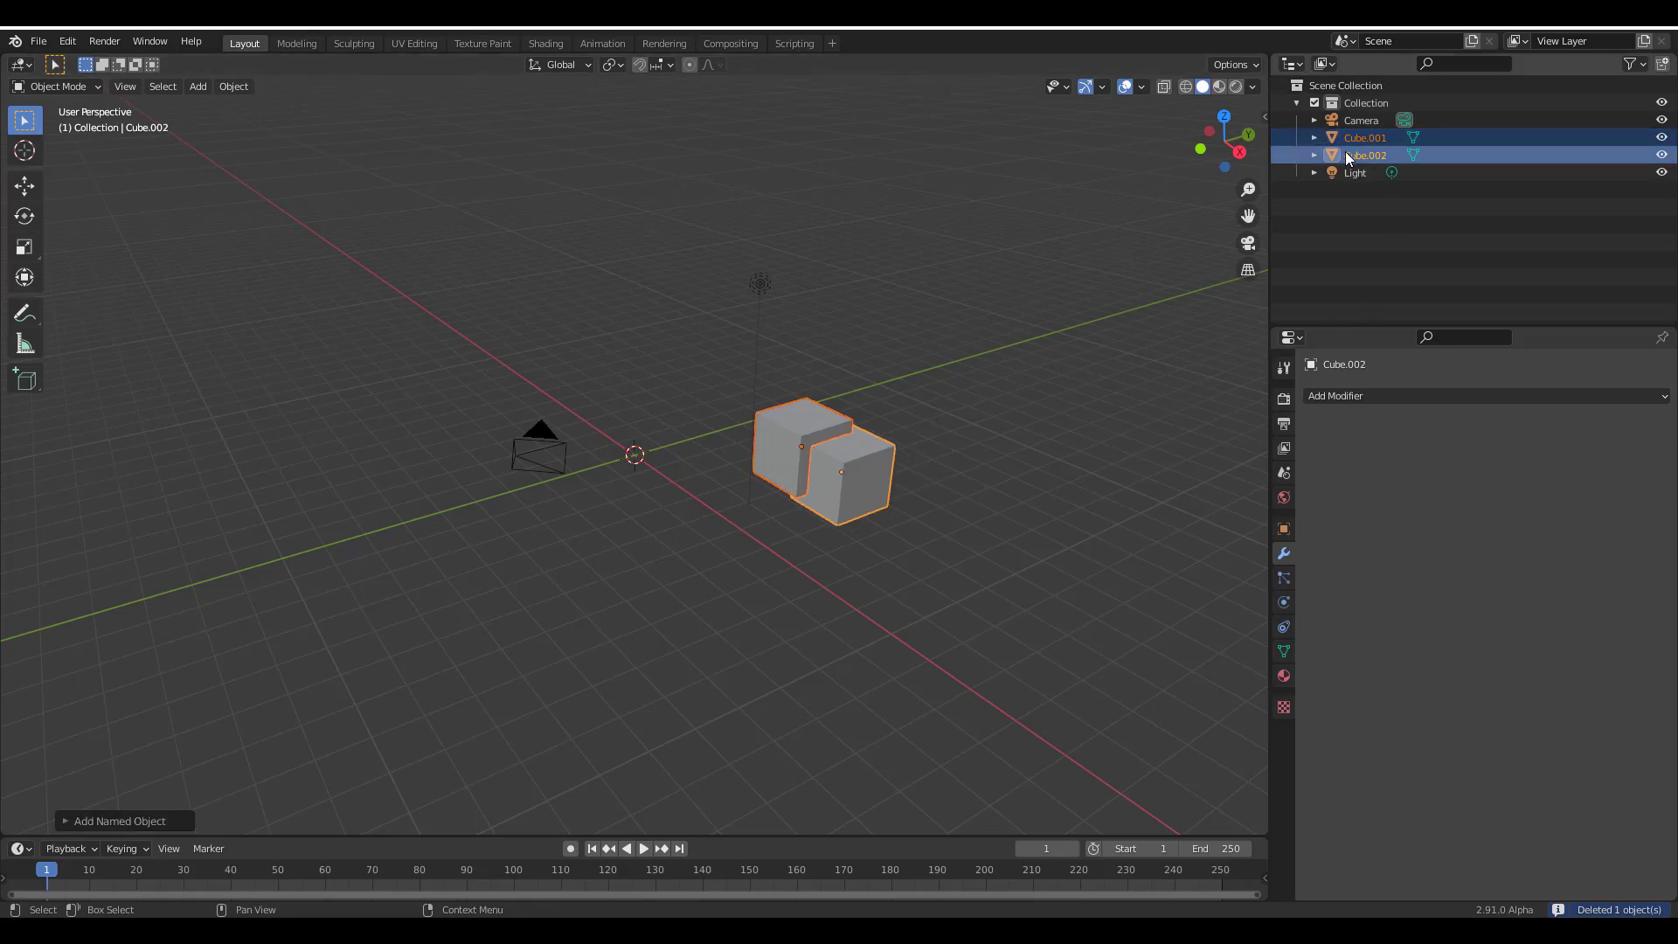
pyautogui.moveTo(1345, 151); pyautogui.dragTo(637, 437)
pyautogui.scroll(5, 690, 522)
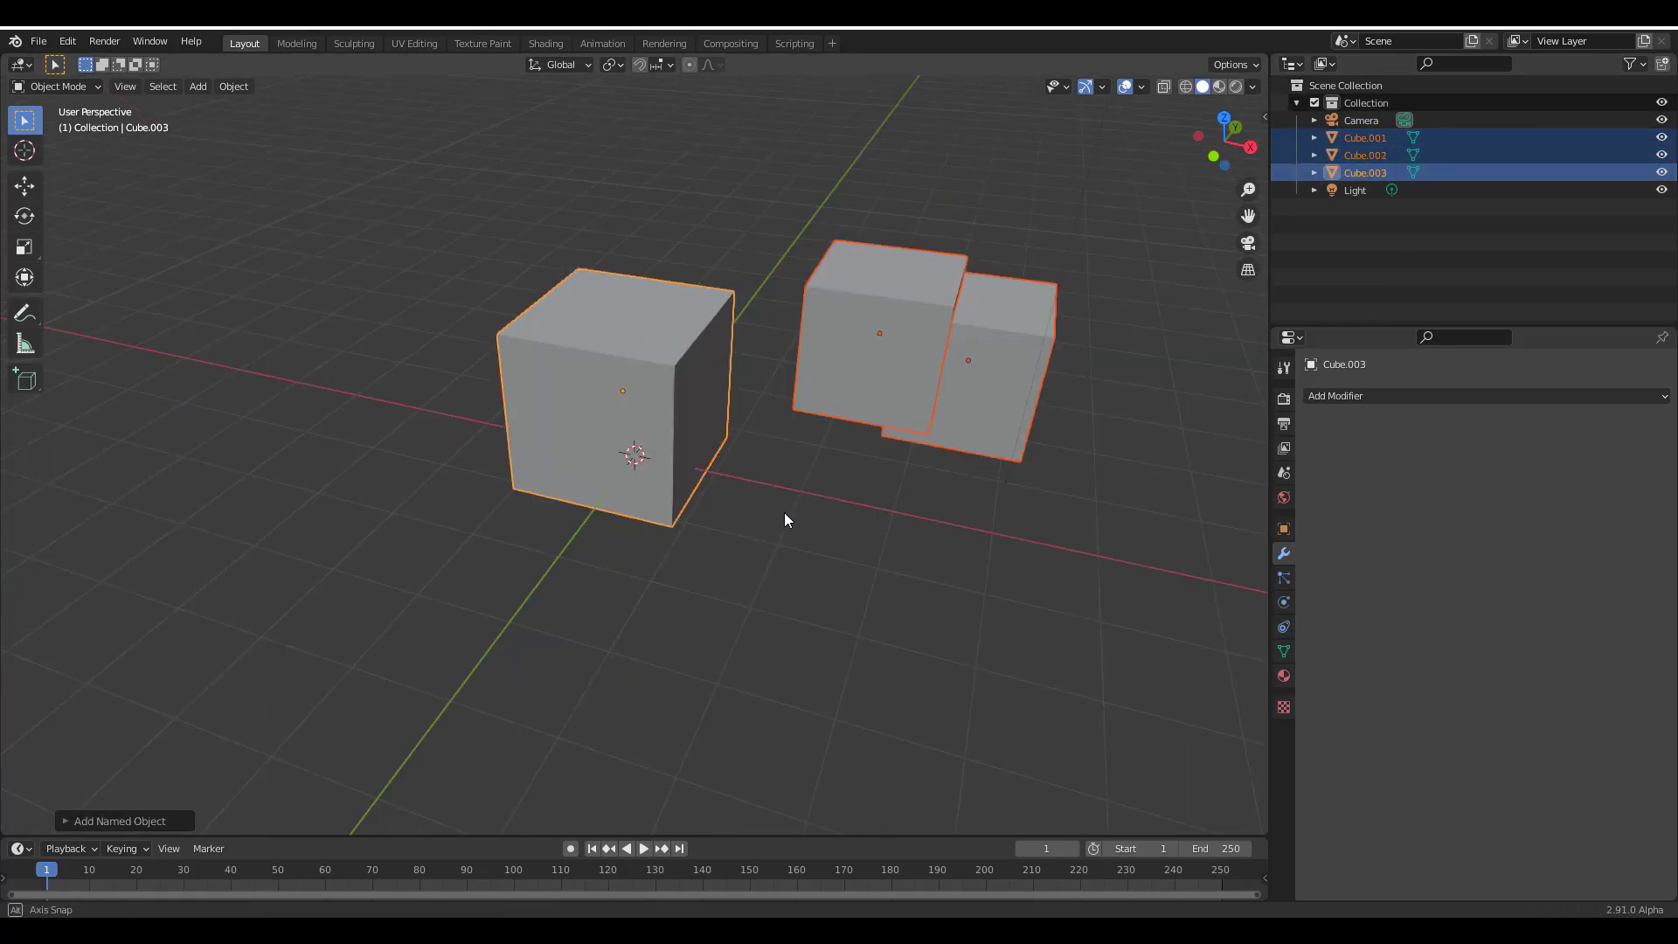
pyautogui.scroll(-2, 1040, 434)
pyautogui.moveTo(1052, 500); pyautogui.dragTo(843, 282, button='middle')
pyautogui.keyDown('shift'); pyautogui.click(621, 411); pyautogui.keyUp('shift')
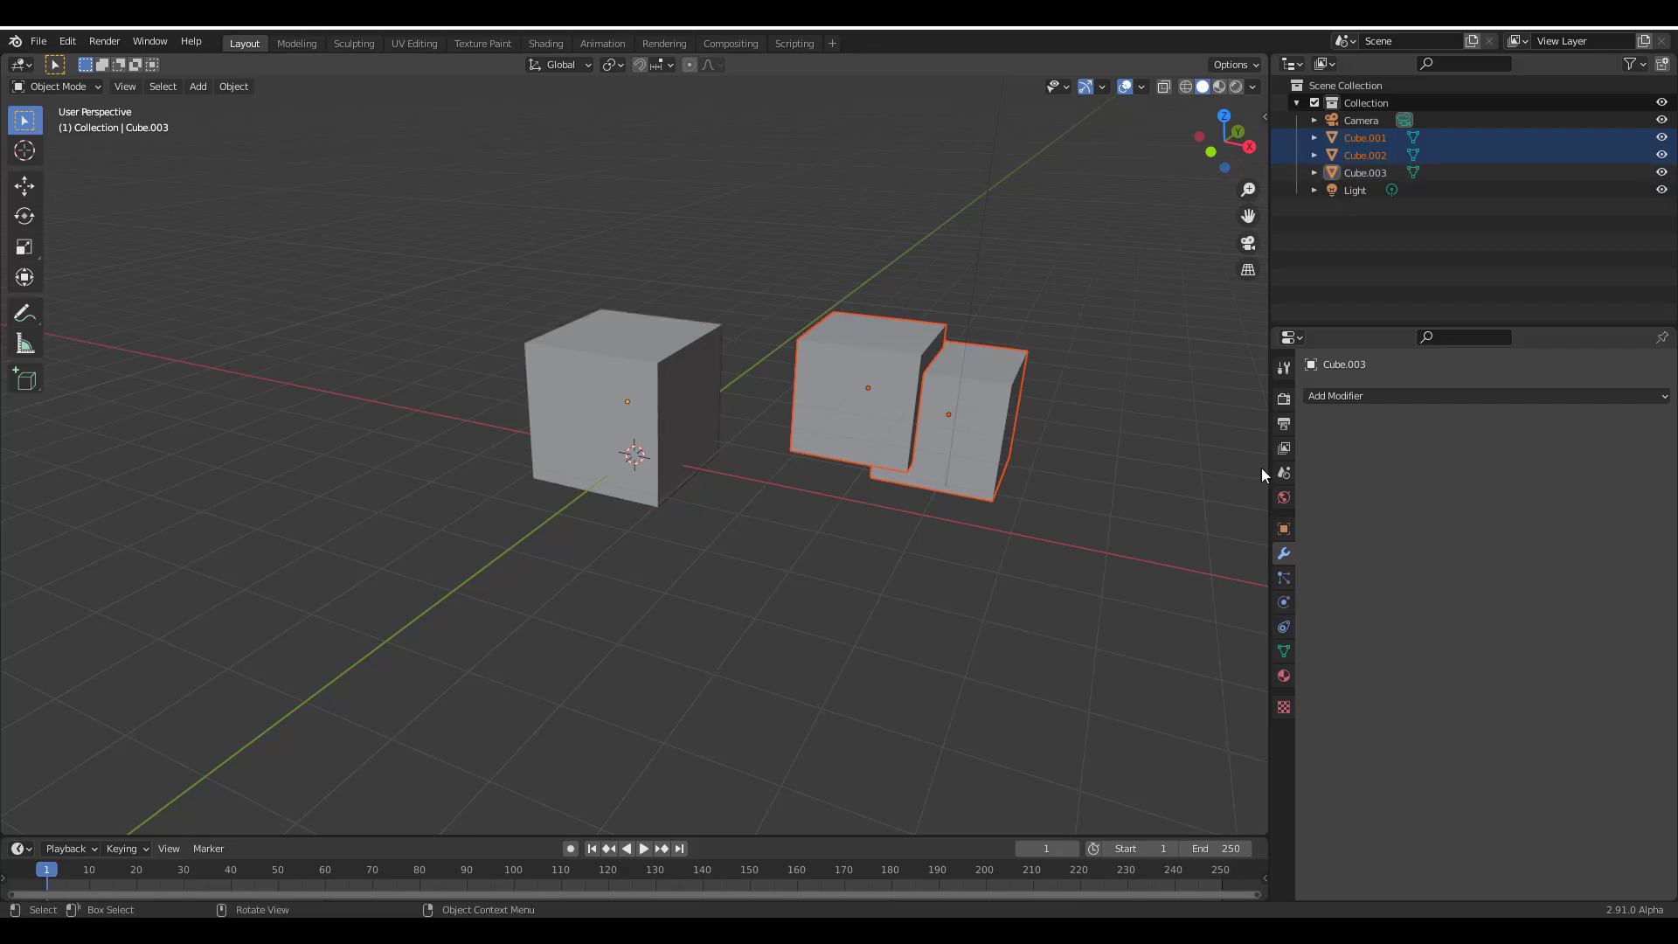
# Create a new collection, Collection 2, in the outliner and move Cube.001 and Cube.002 into it
pyautogui.rightClick(1368, 245)
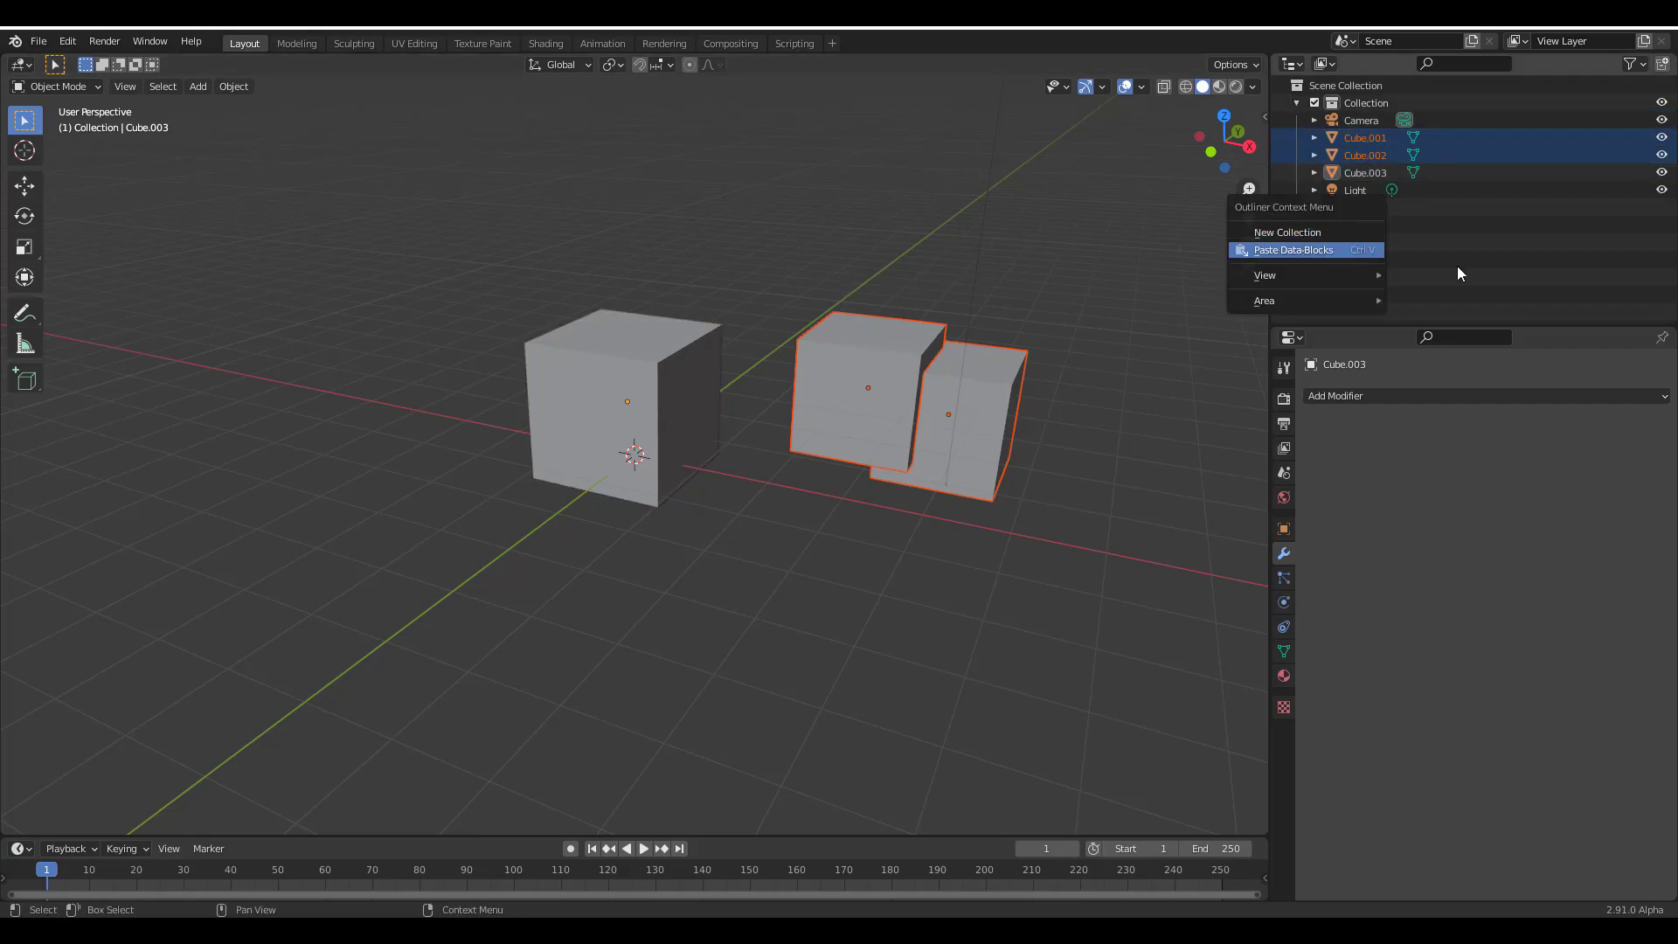
pyautogui.click(1314, 233)
pyautogui.click(1430, 249)
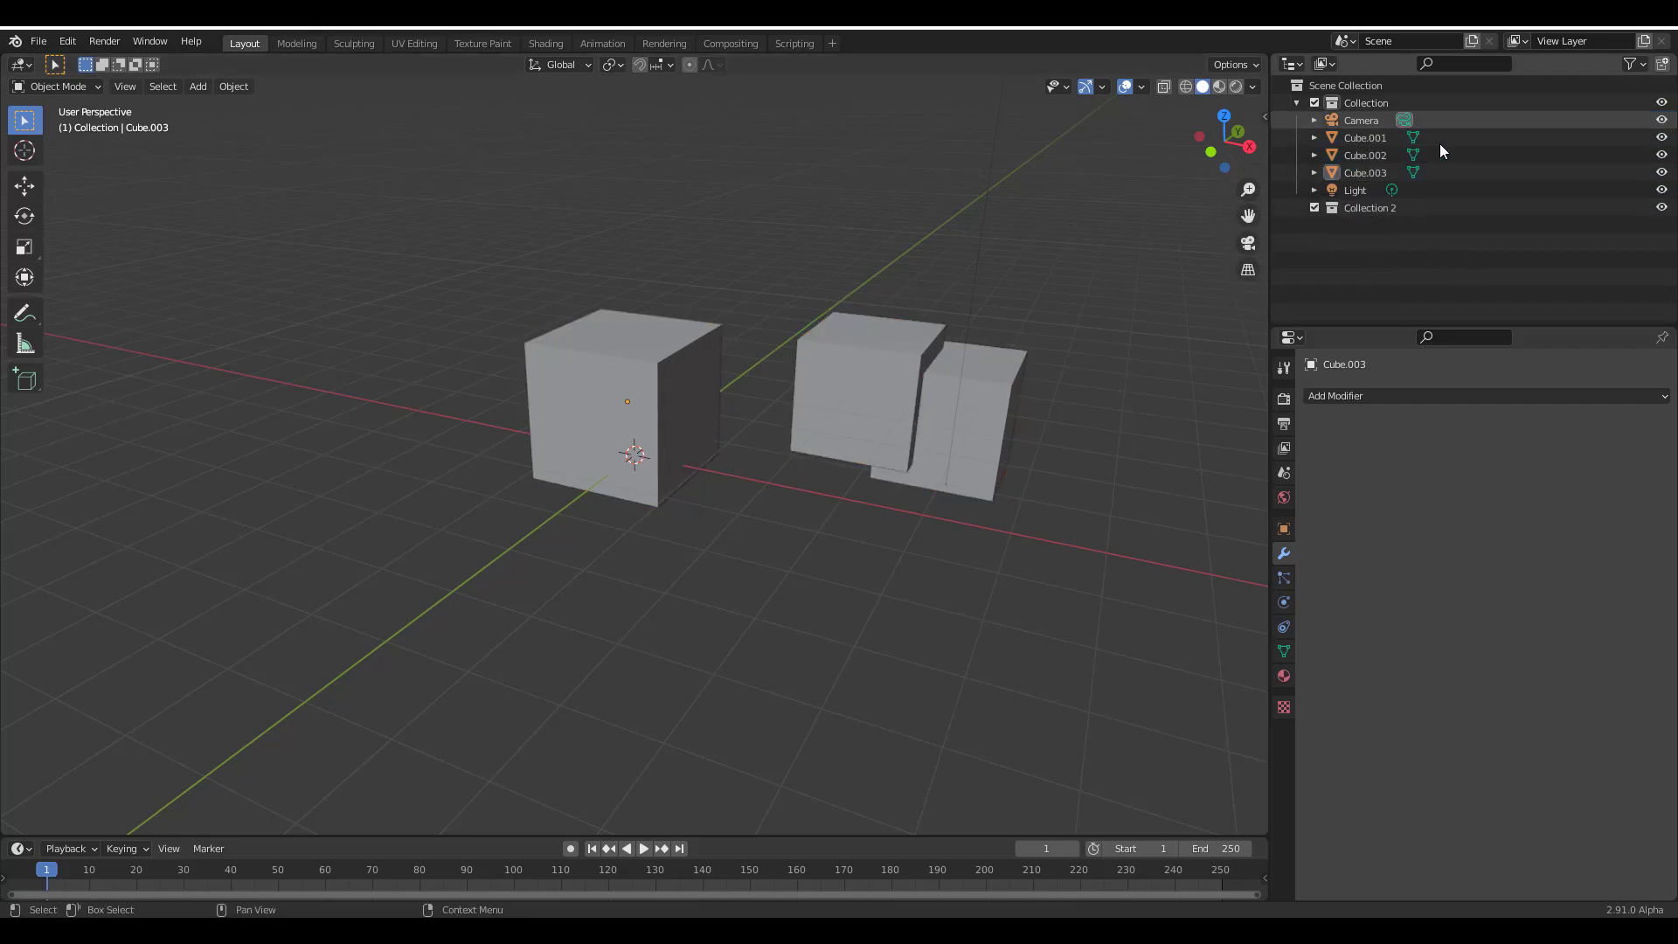
pyautogui.click(1433, 154)
pyautogui.keyDown('shift'); pyautogui.click(1360, 140); pyautogui.keyUp('shift')
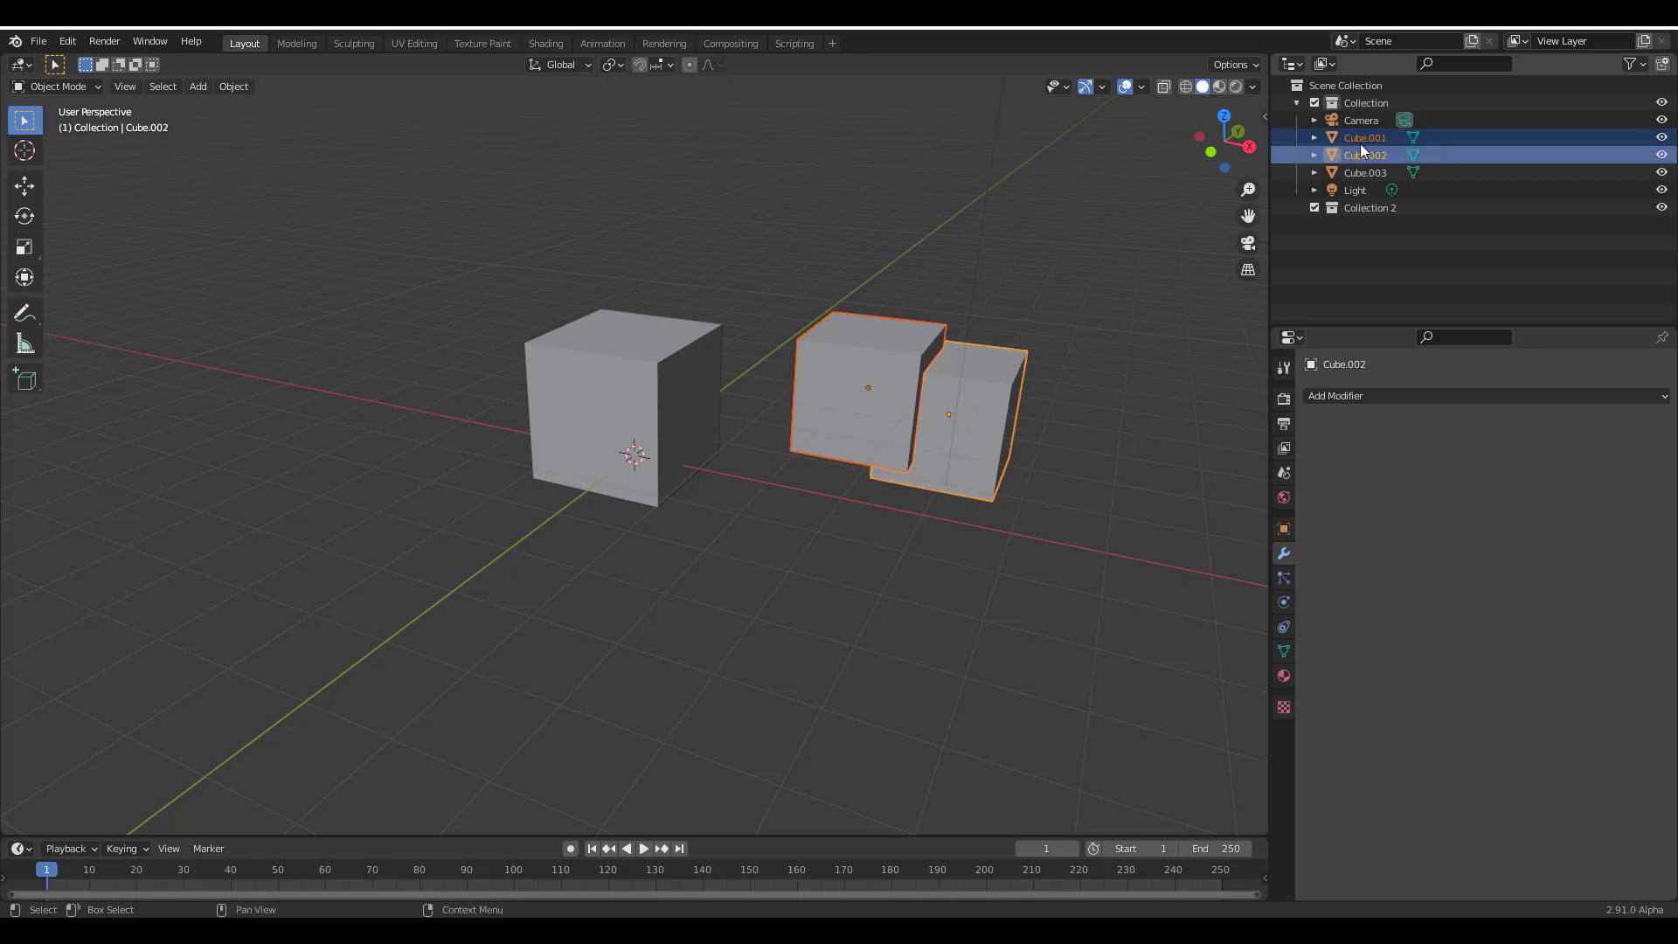
pyautogui.moveTo(1359, 143); pyautogui.dragTo(1349, 210)
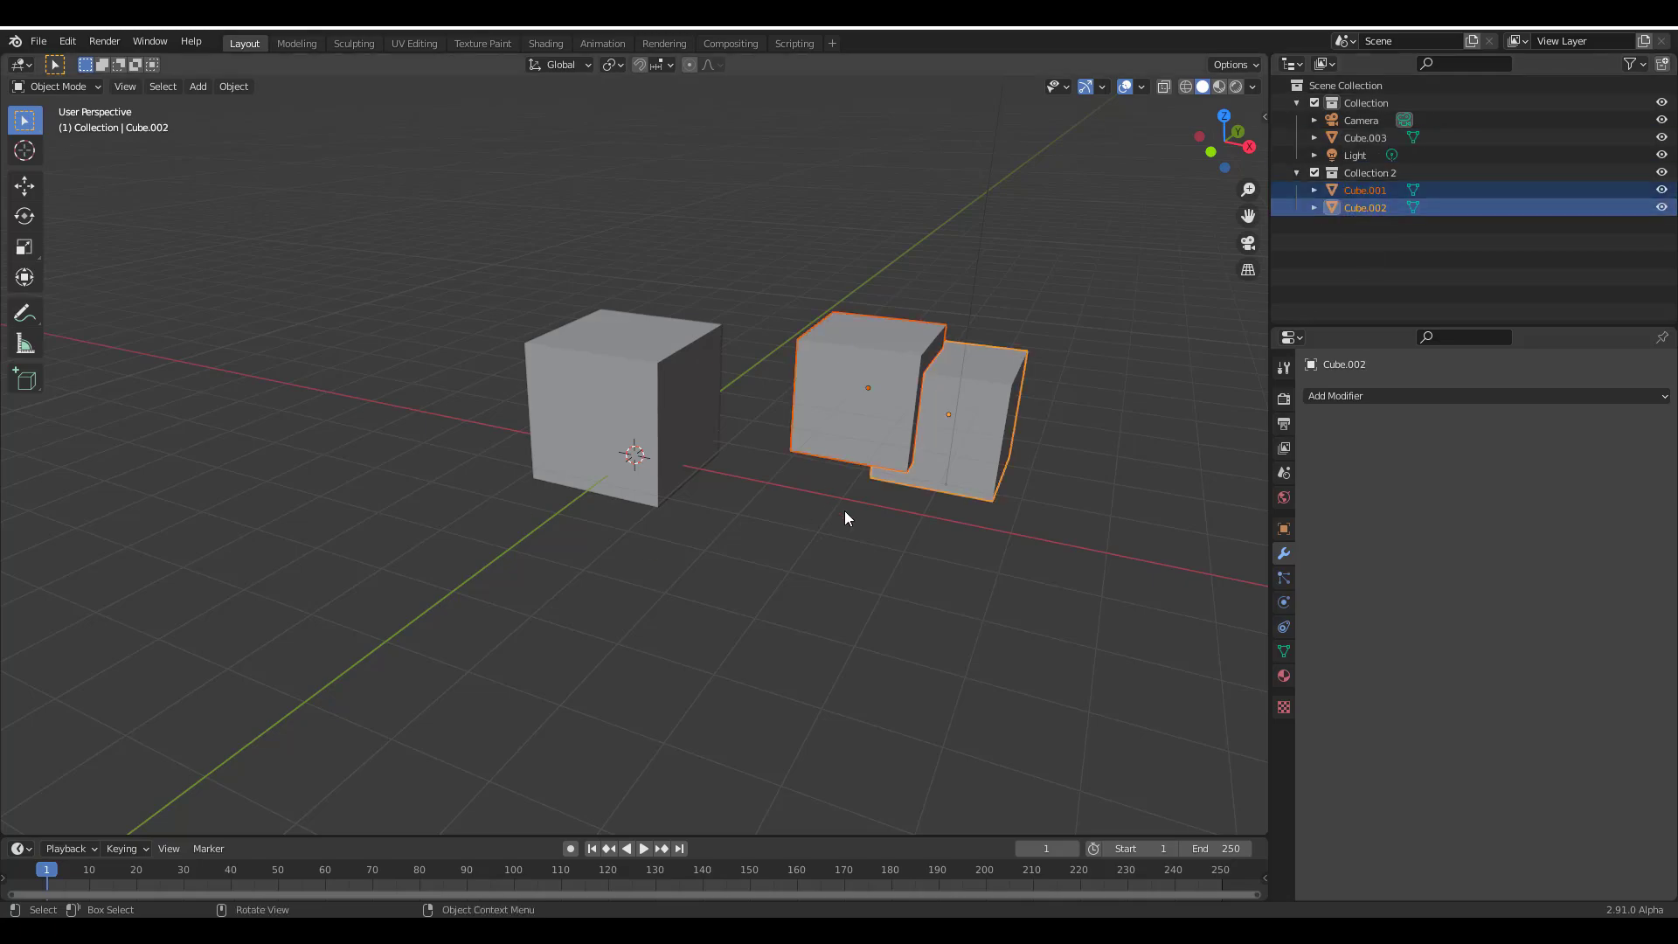
# Add a Boolean modifier to Cube.003 and set its operand type to Collection
pyautogui.moveTo(844, 510); pyautogui.dragTo(768, 455, button='middle')
pyautogui.click(726, 450)
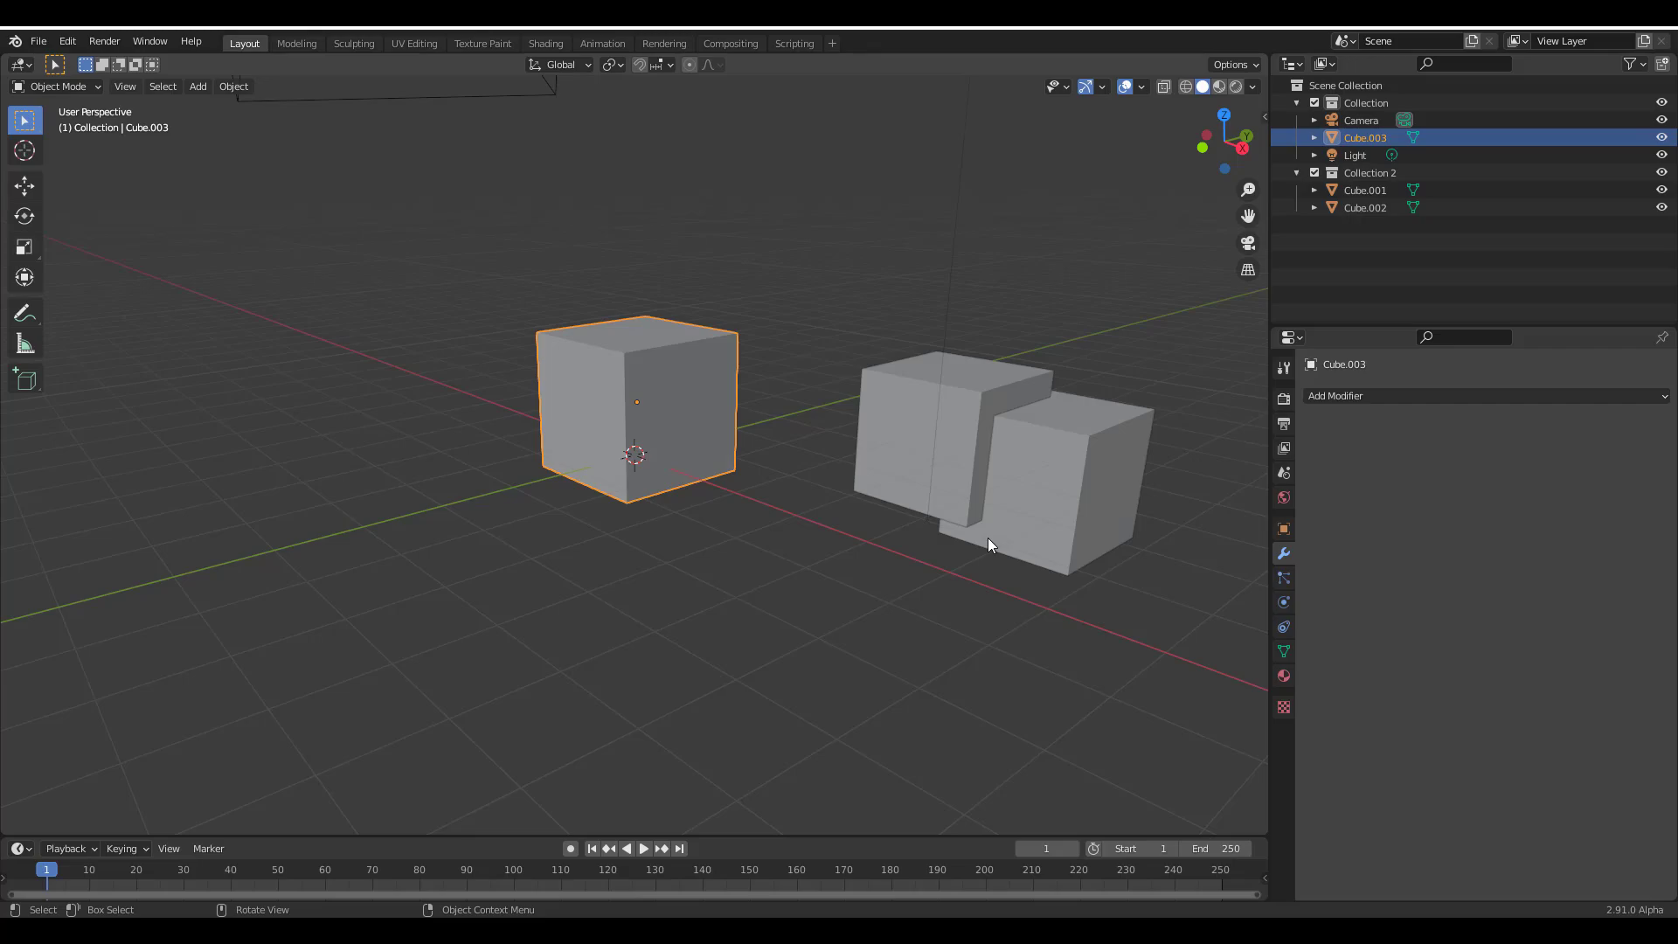
pyautogui.click(823, 573)
pyautogui.click(677, 340)
pyautogui.click(1355, 395)
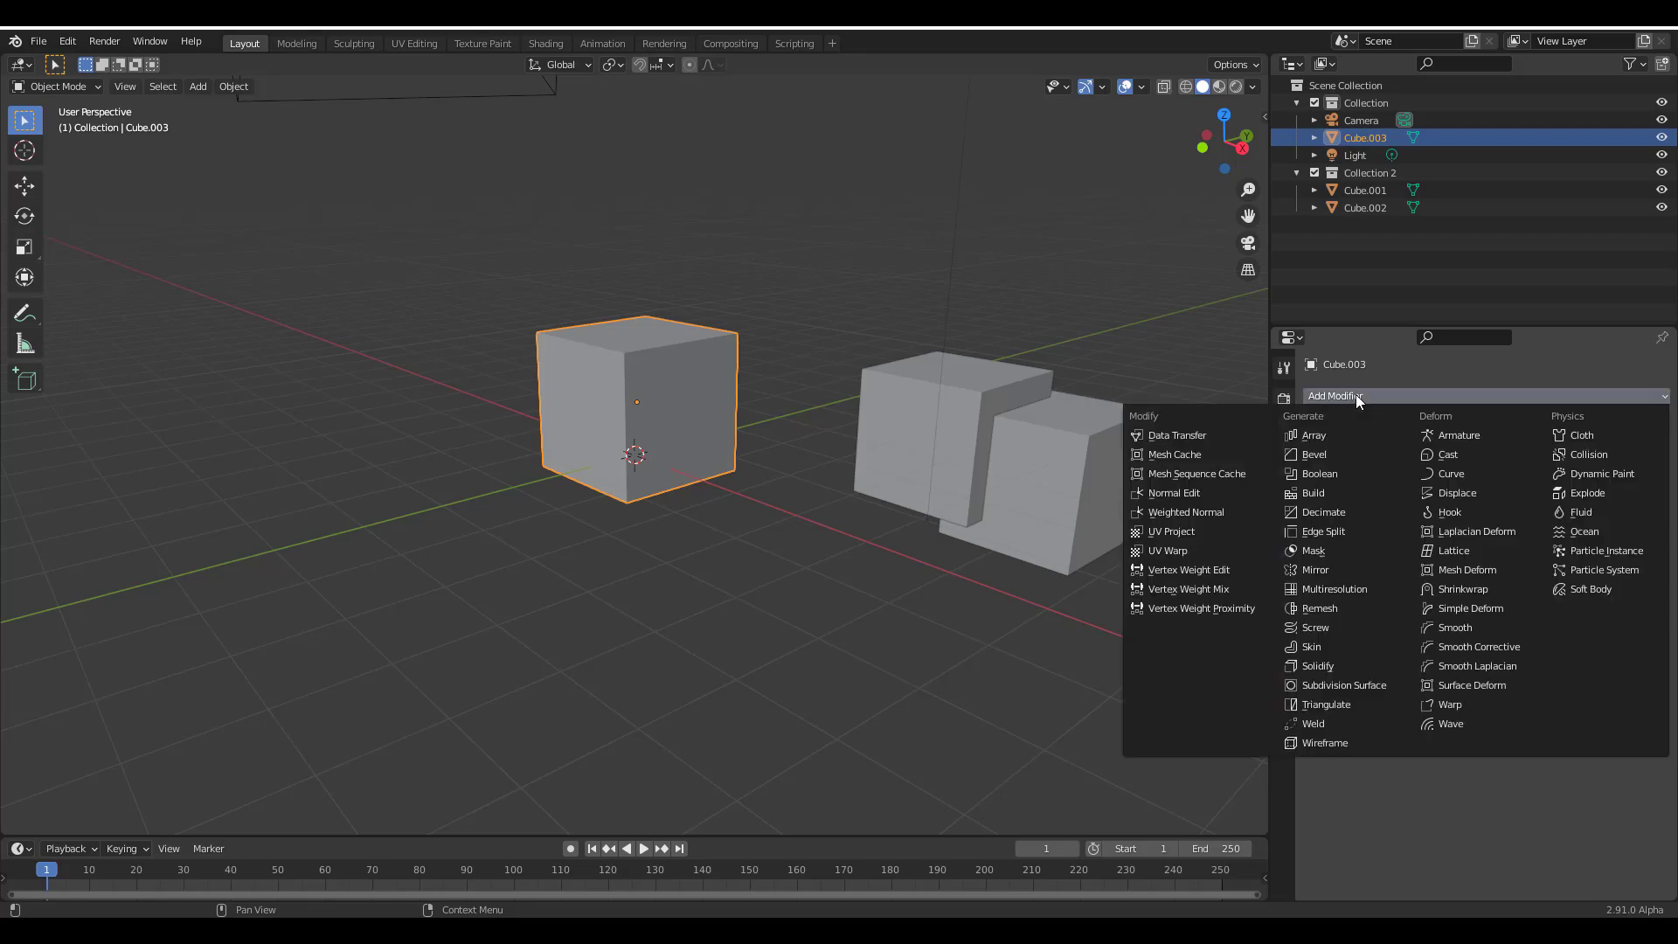
pyautogui.click(1317, 474)
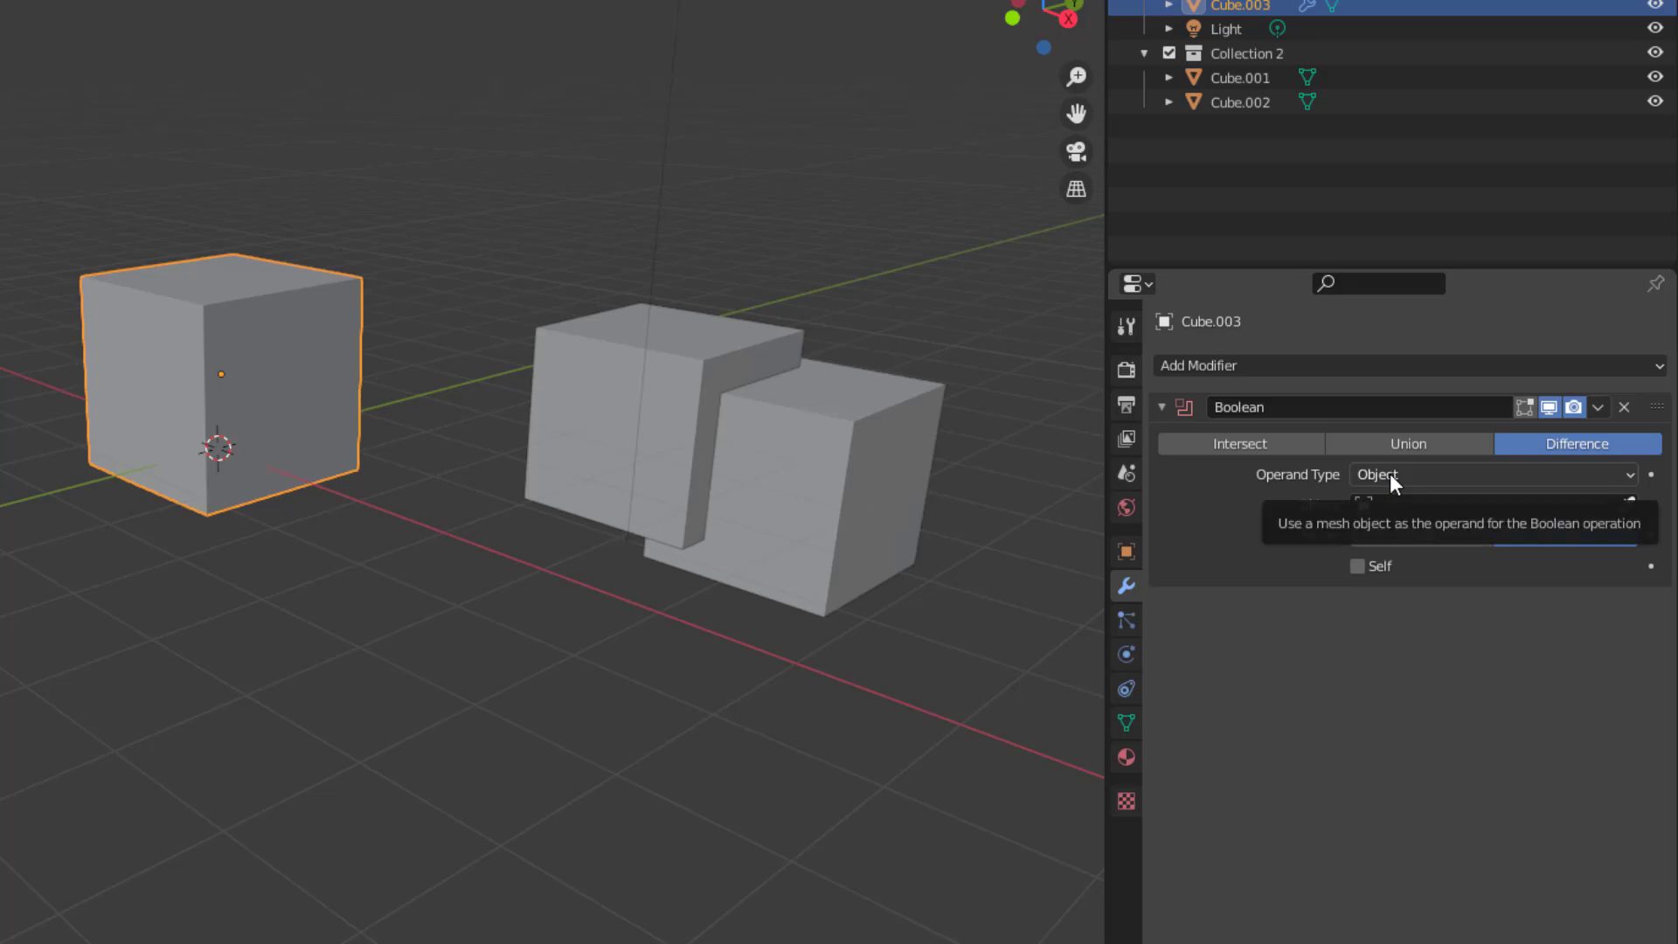
pyautogui.click(1390, 474)
pyautogui.click(1387, 527)
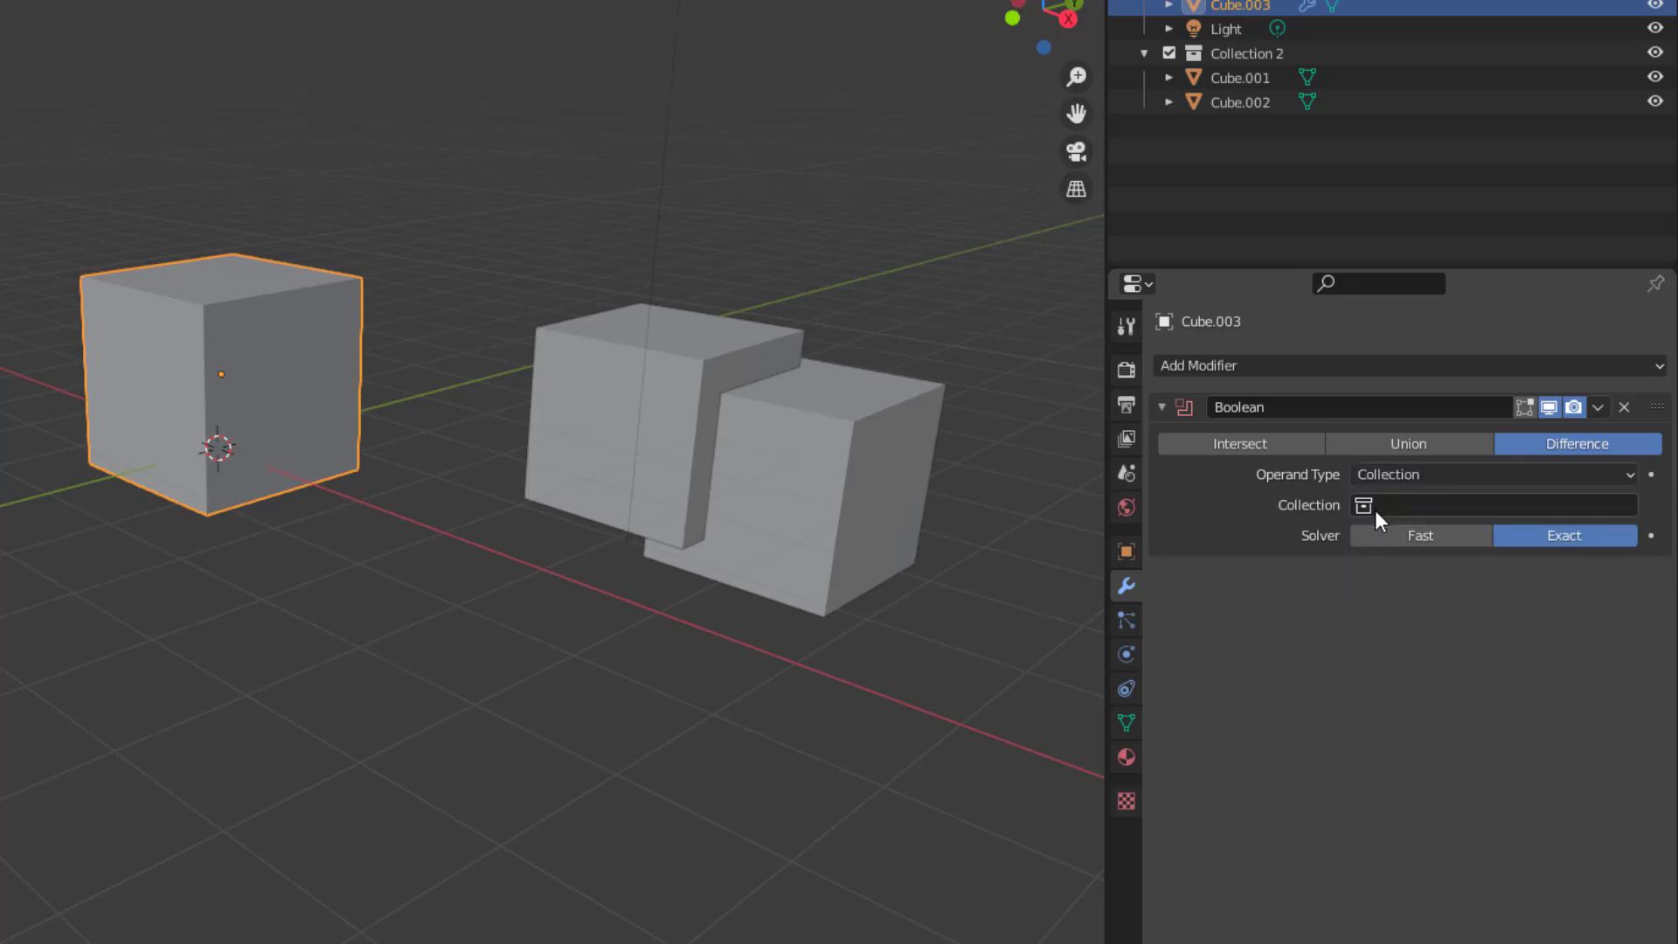
pyautogui.click(1375, 512)
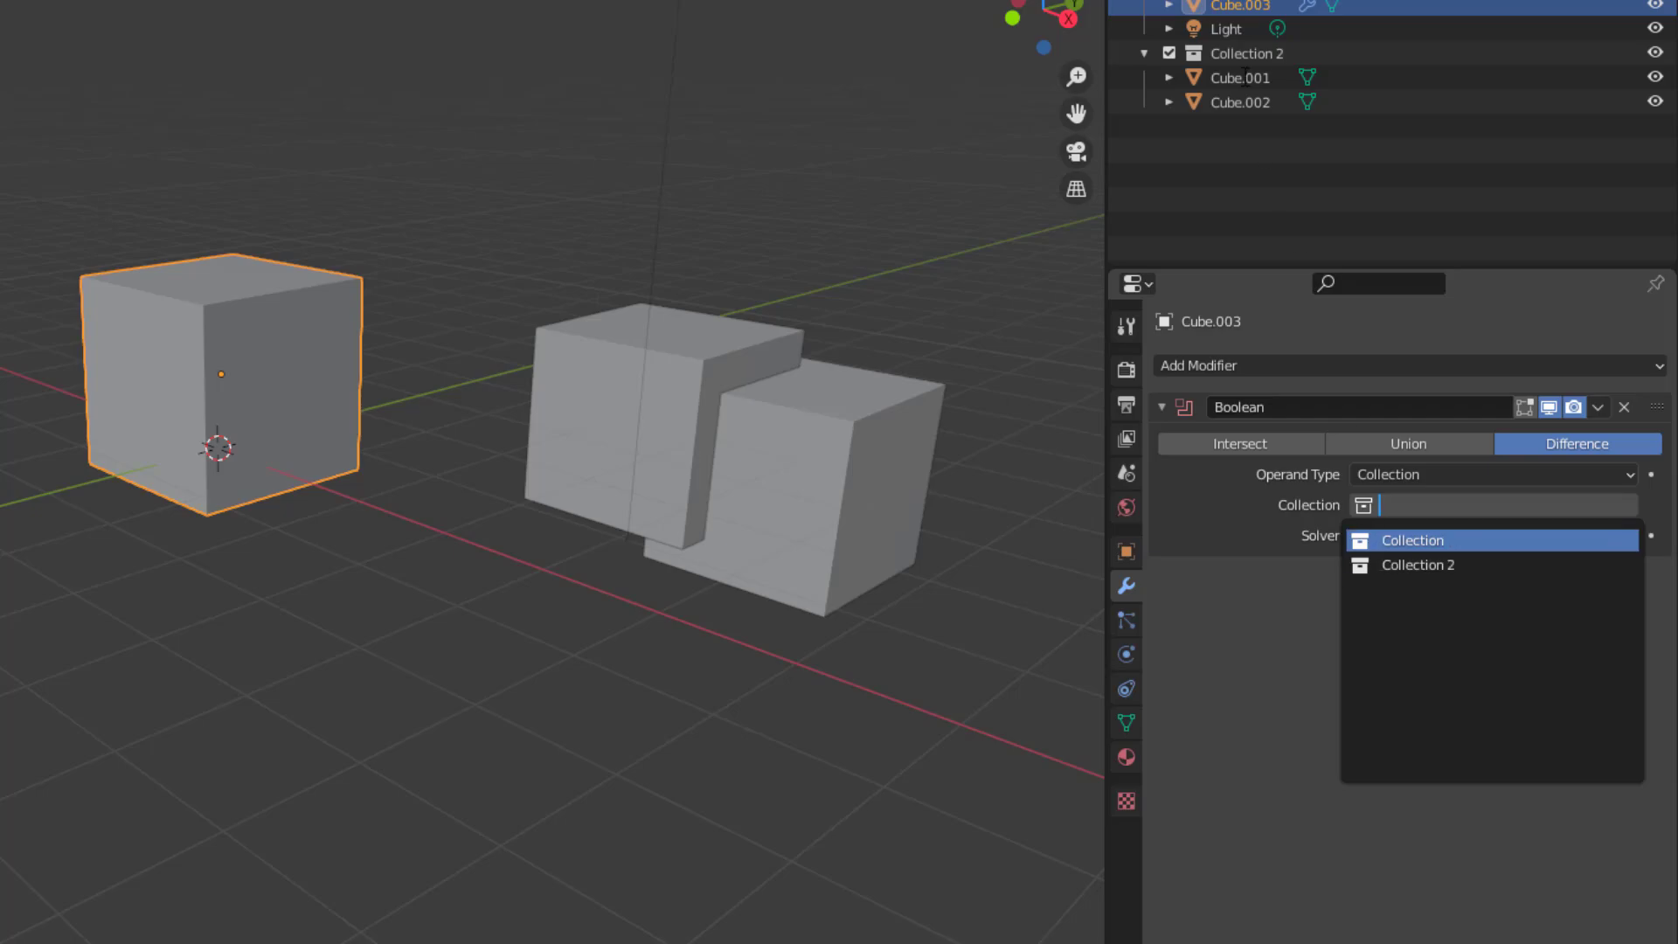
# Tag Collection 2 with the red colour and assign it as the Boolean modifier's collection
pyautogui.rightClick(1250, 56)
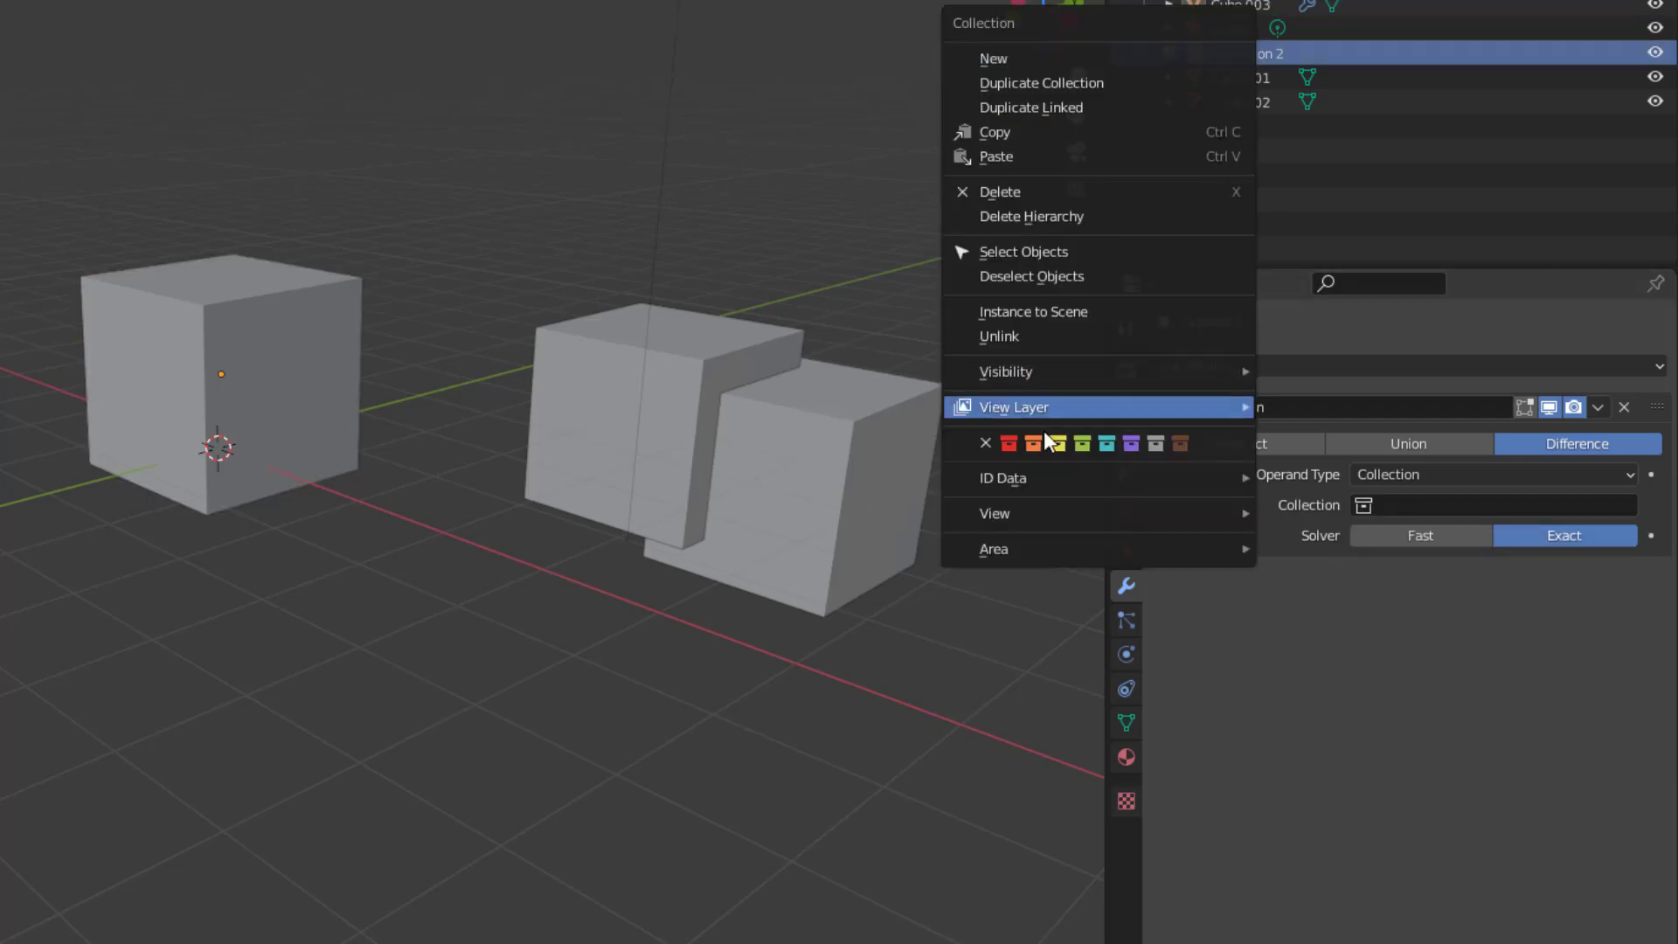
pyautogui.click(1005, 441)
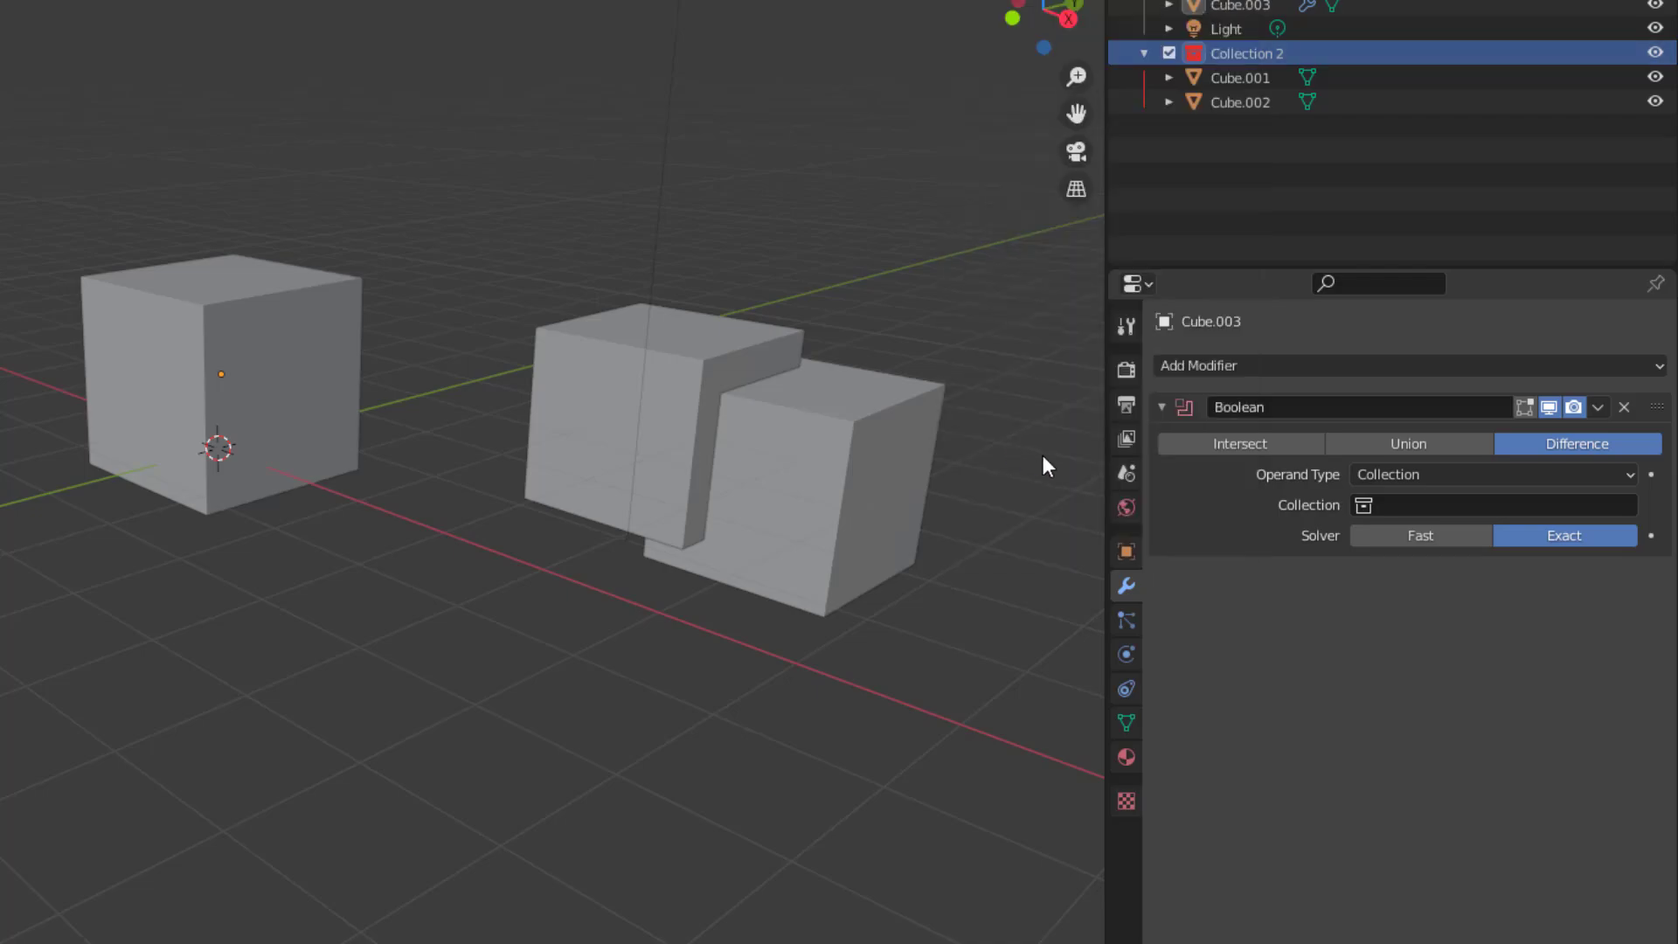
pyautogui.click(1398, 505)
pyautogui.click(1398, 565)
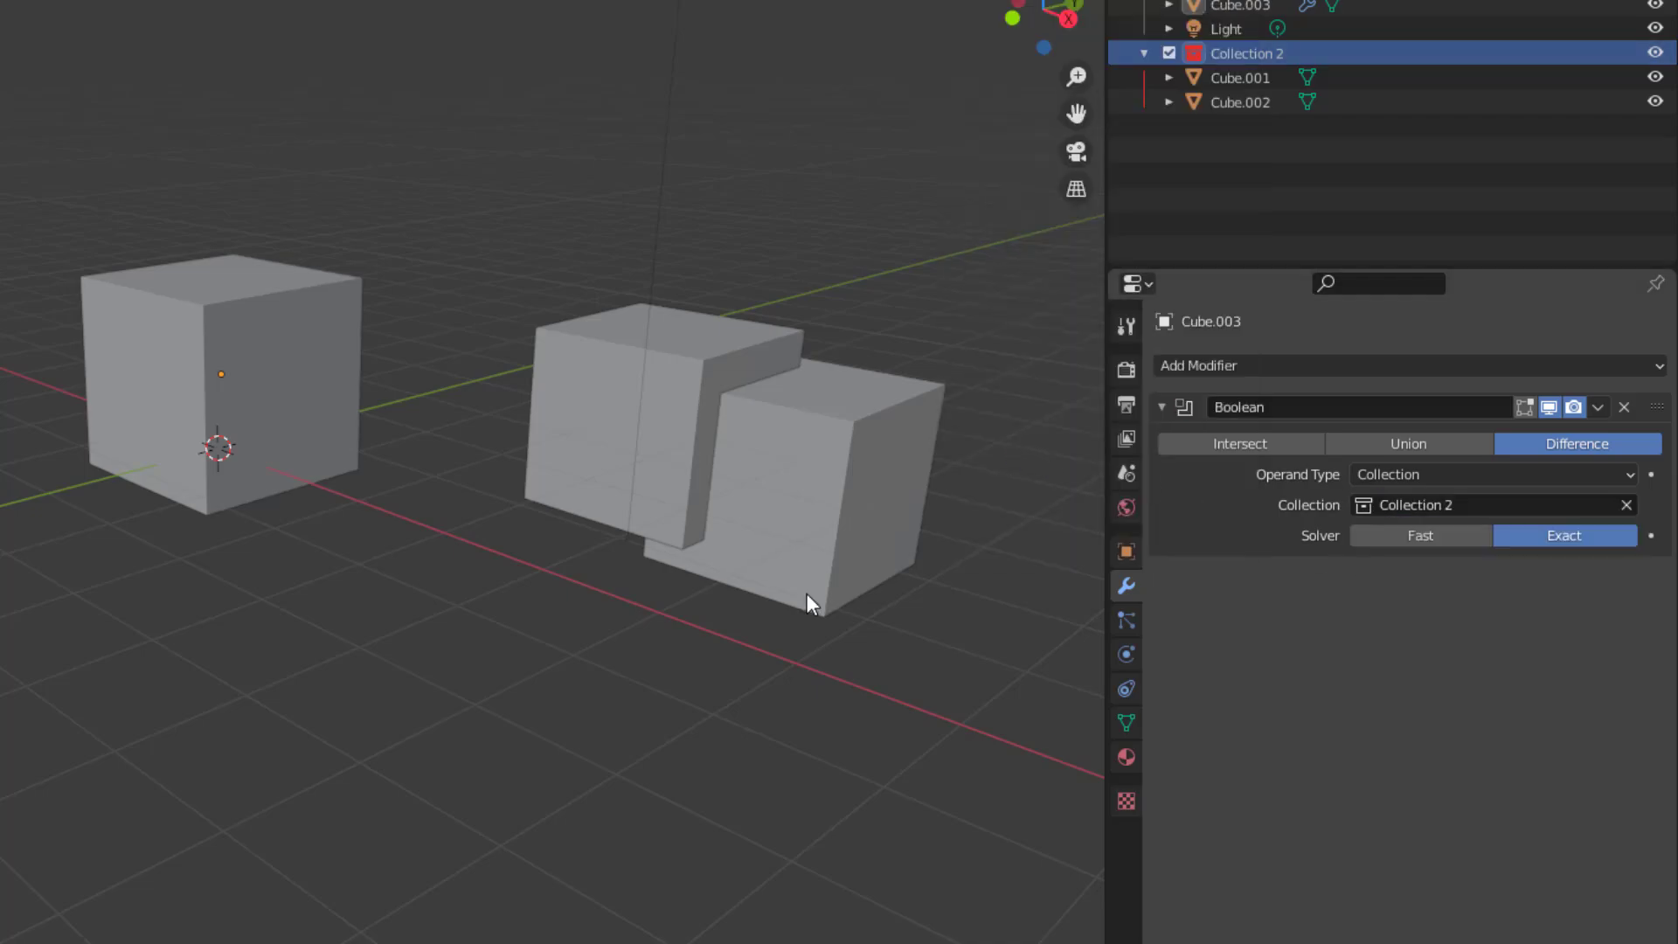
# Select Cube.003 and move it freely toward the two overlapping cubes
pyautogui.moveTo(810, 599); pyautogui.dragTo(254, 348, button='middle')
pyautogui.click(251, 347)
pyautogui.moveTo(335, 524); pyautogui.dragTo(240, 505, button='middle')
pyautogui.press('g')
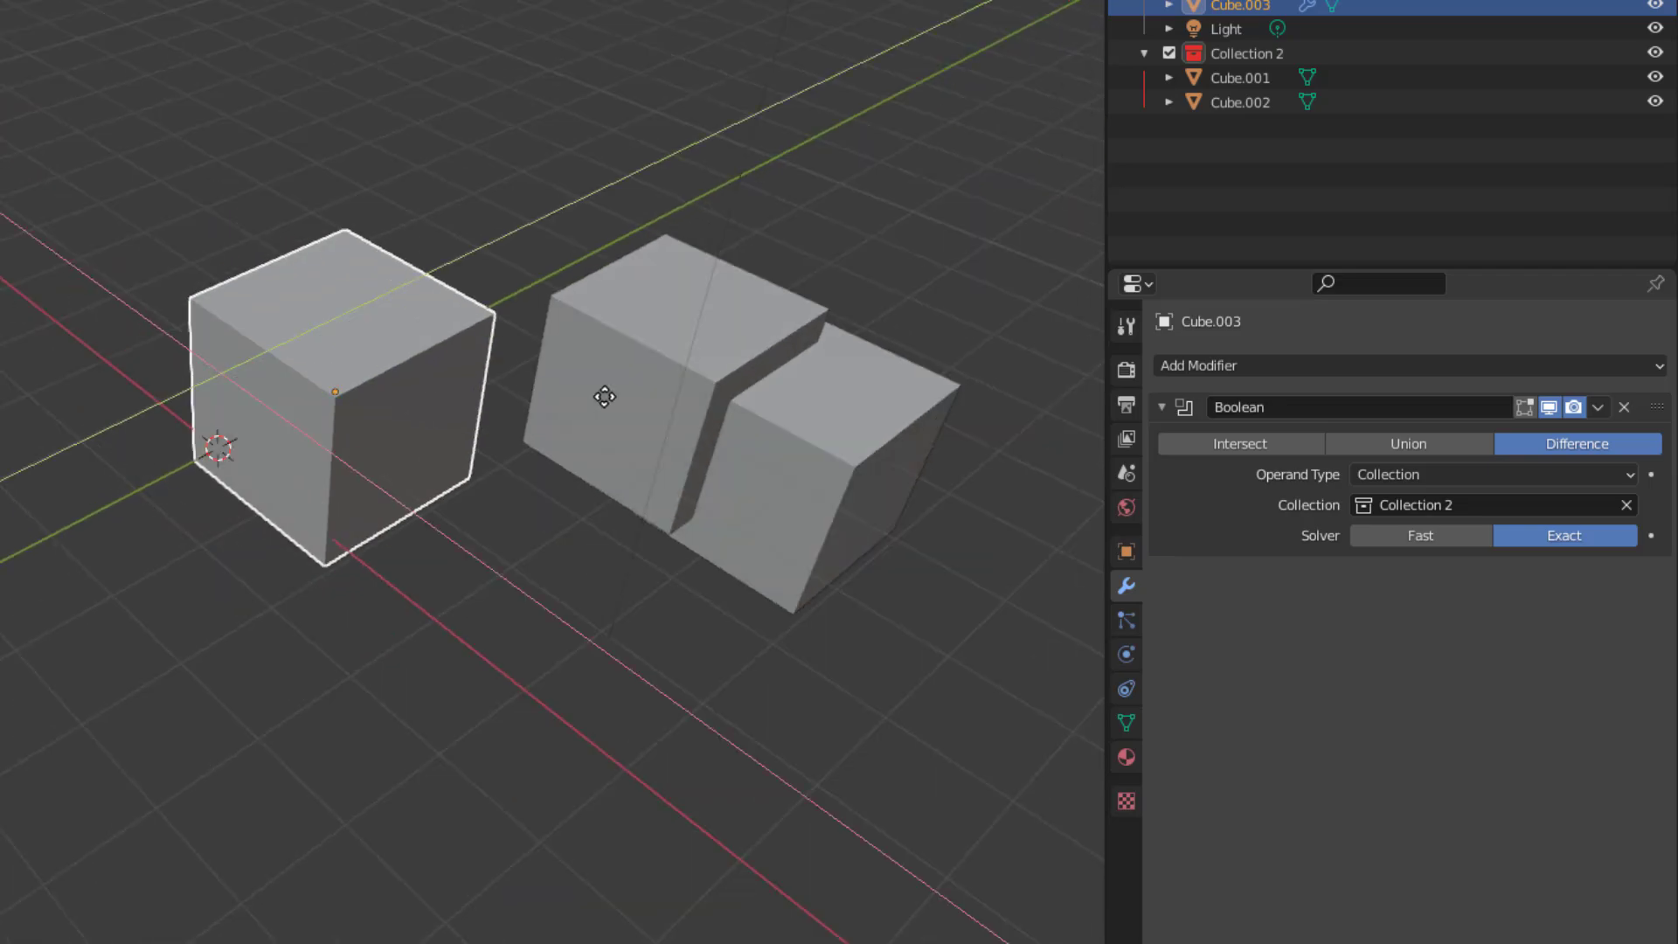
pyautogui.click(610, 391)
# Move Cube.003 along X and along Z so that it intersects both cubes of Collection 2
pyautogui.moveTo(610, 391); pyautogui.dragTo(652, 427, button='middle')
pyautogui.moveTo(680, 512)
pyautogui.mouseDown(button='middle')
pyautogui.moveTo(678, 541)
pyautogui.moveTo(693, 496)
pyautogui.mouseUp(button='middle')
pyautogui.press('g')
pyautogui.press('x')
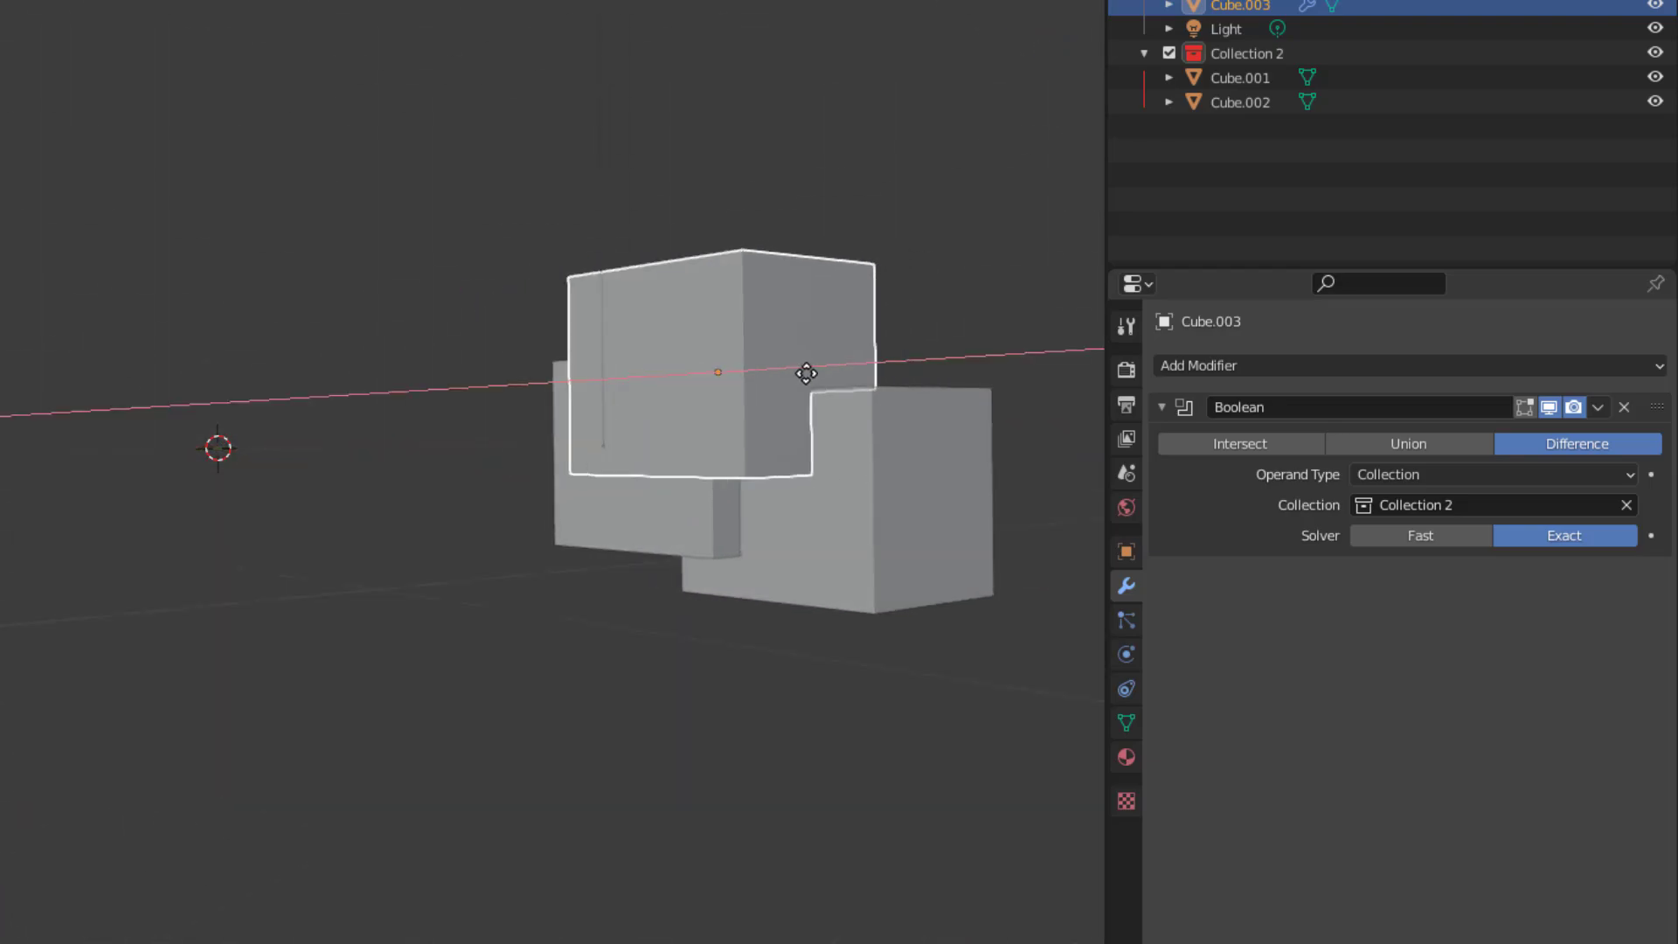
pyautogui.click(801, 370)
pyautogui.press('g')
pyautogui.press('z')
# Switch Cube.003's Boolean operation to Intersect, to Union and back to Difference, comparing the cut at the overlap
pyautogui.moveTo(961, 458); pyautogui.dragTo(673, 491, button='middle')
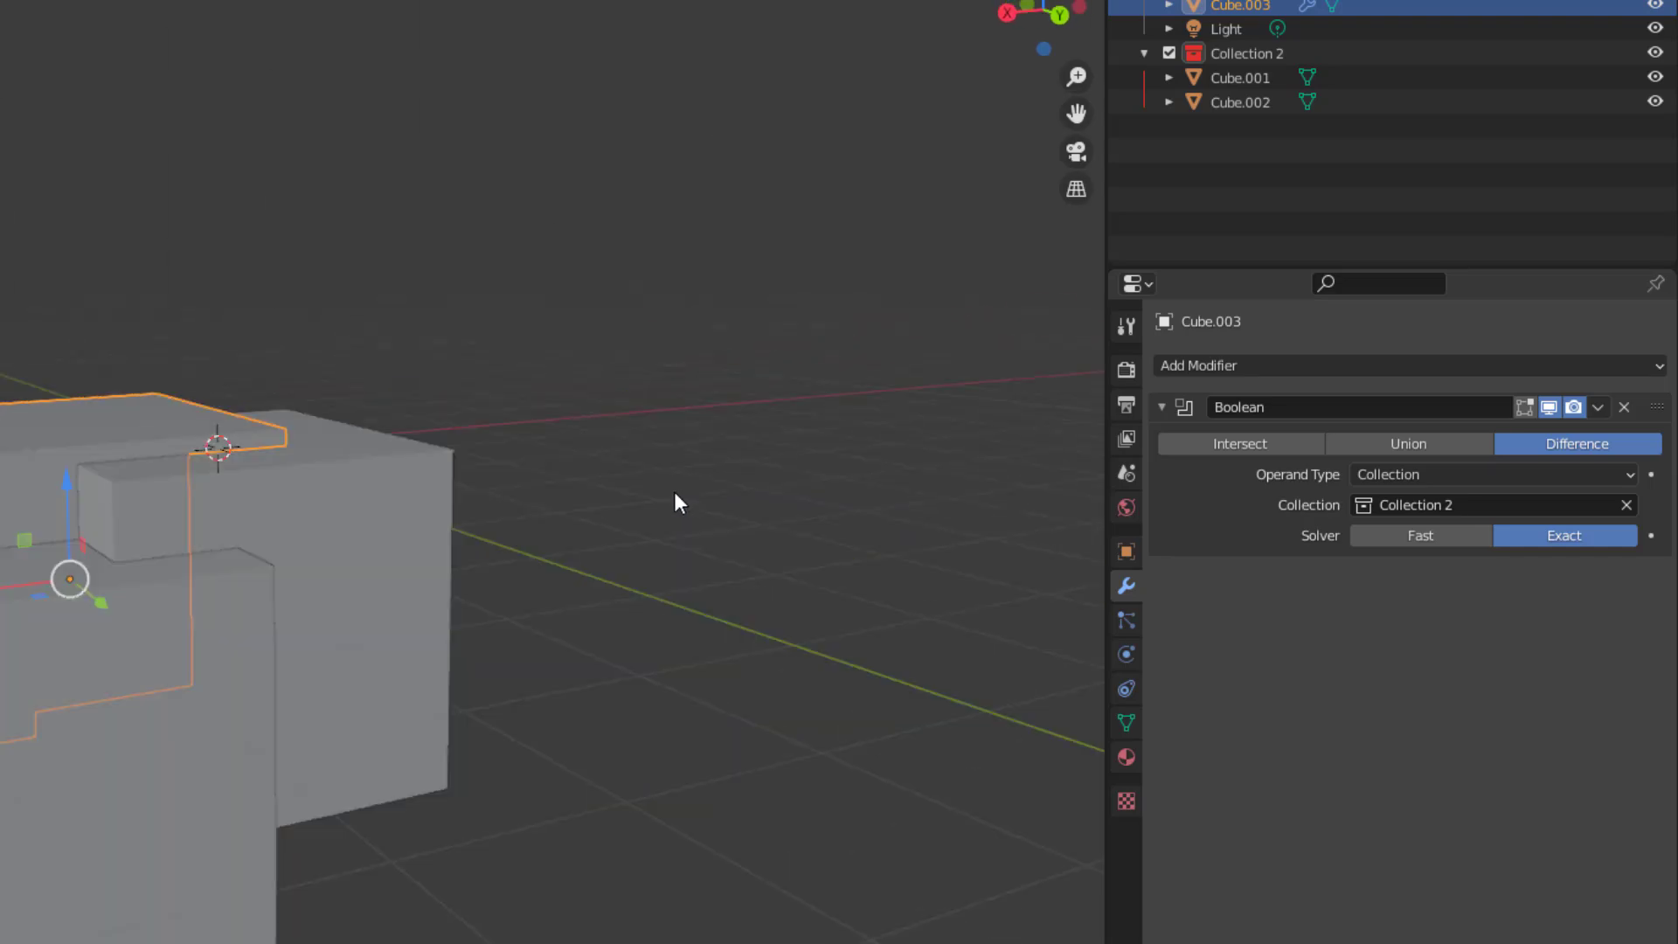
pyautogui.scroll(-3, 673, 492)
pyautogui.moveTo(566, 536); pyautogui.dragTo(431, 554, button='middle')
pyautogui.scroll(3, 548, 628)
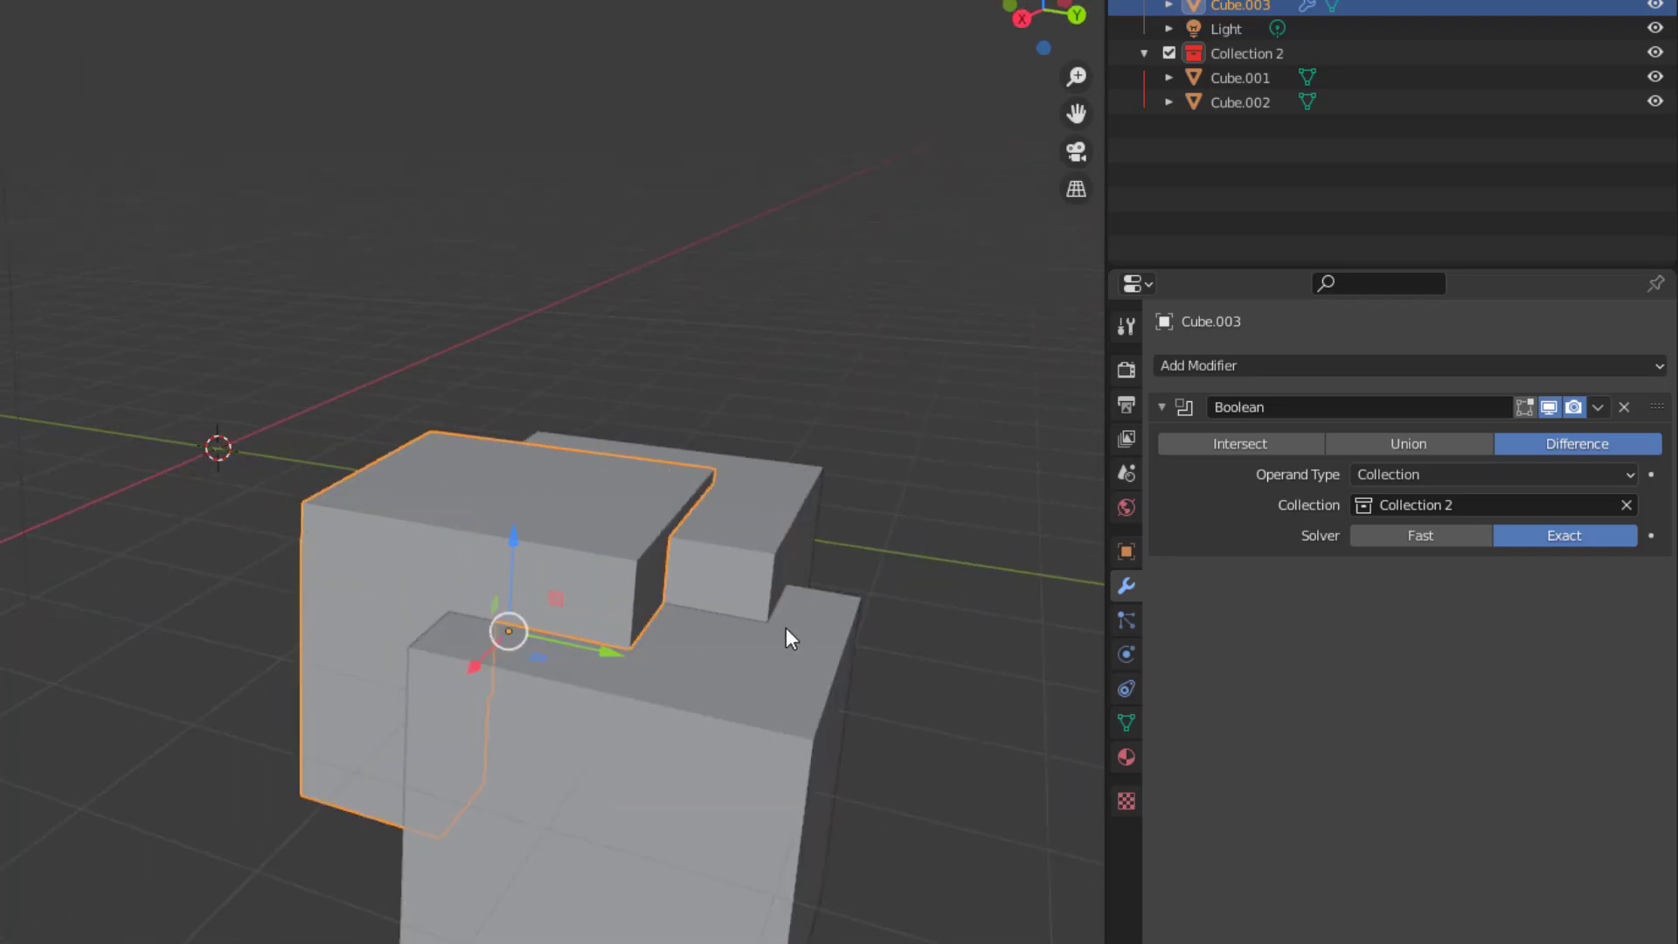
pyautogui.click(1241, 445)
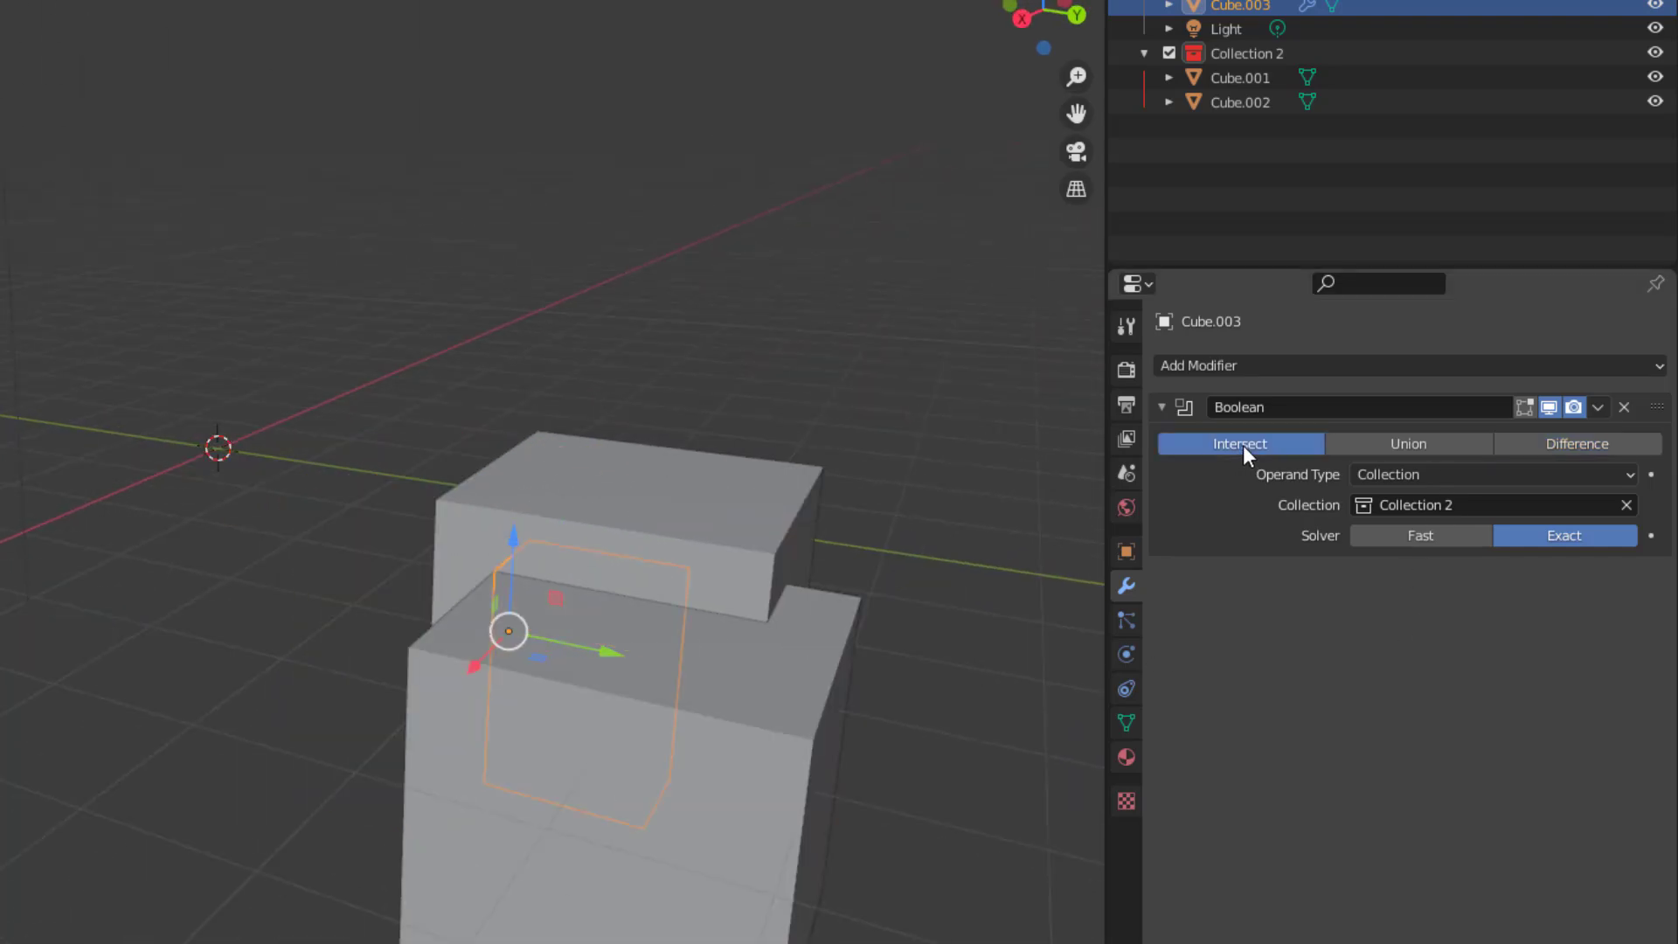
pyautogui.click(1393, 439)
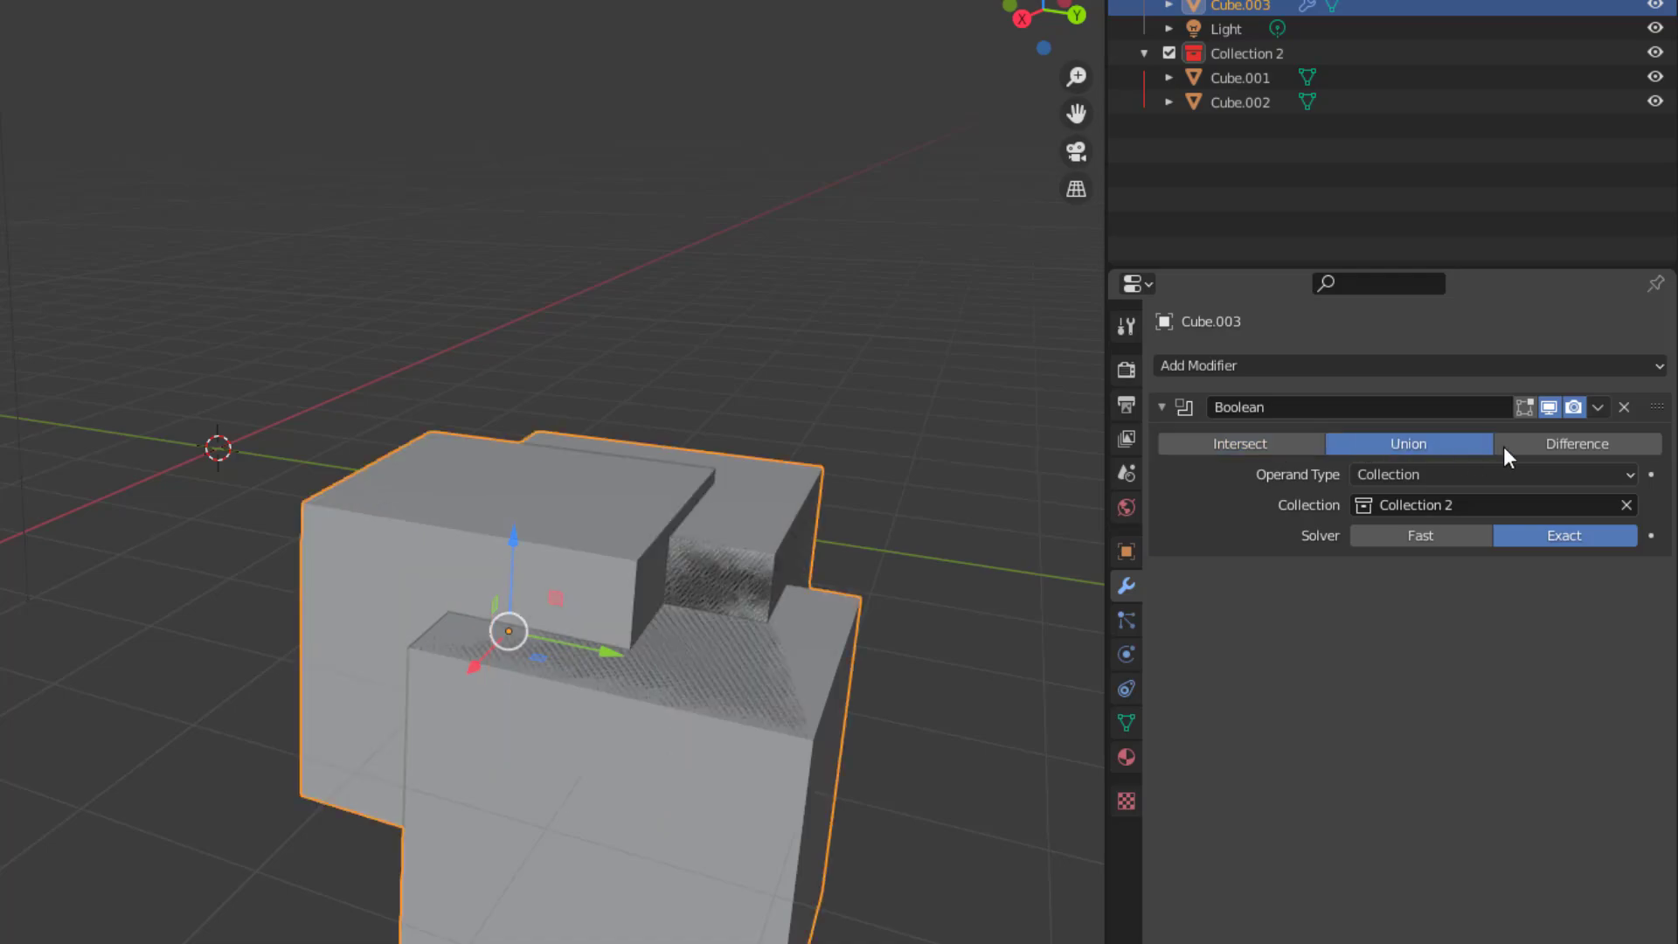
pyautogui.click(1538, 441)
pyautogui.moveTo(728, 619); pyautogui.dragTo(616, 590, button='middle')
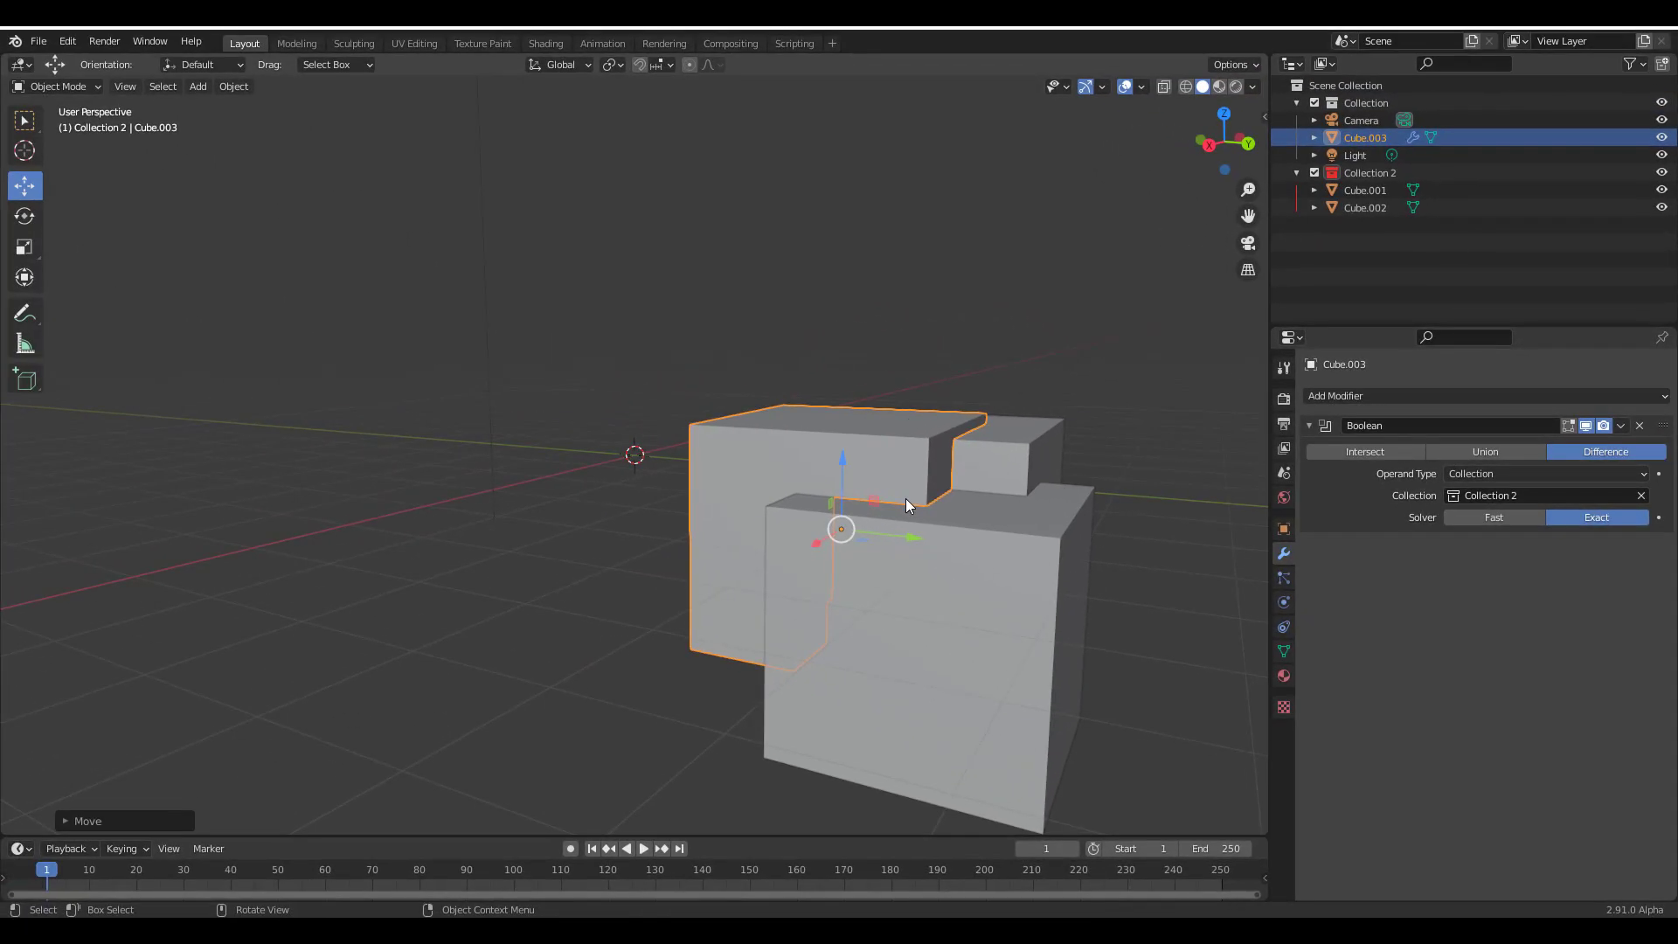
# Start a new file and delete the default cube
pyautogui.click(39, 44)
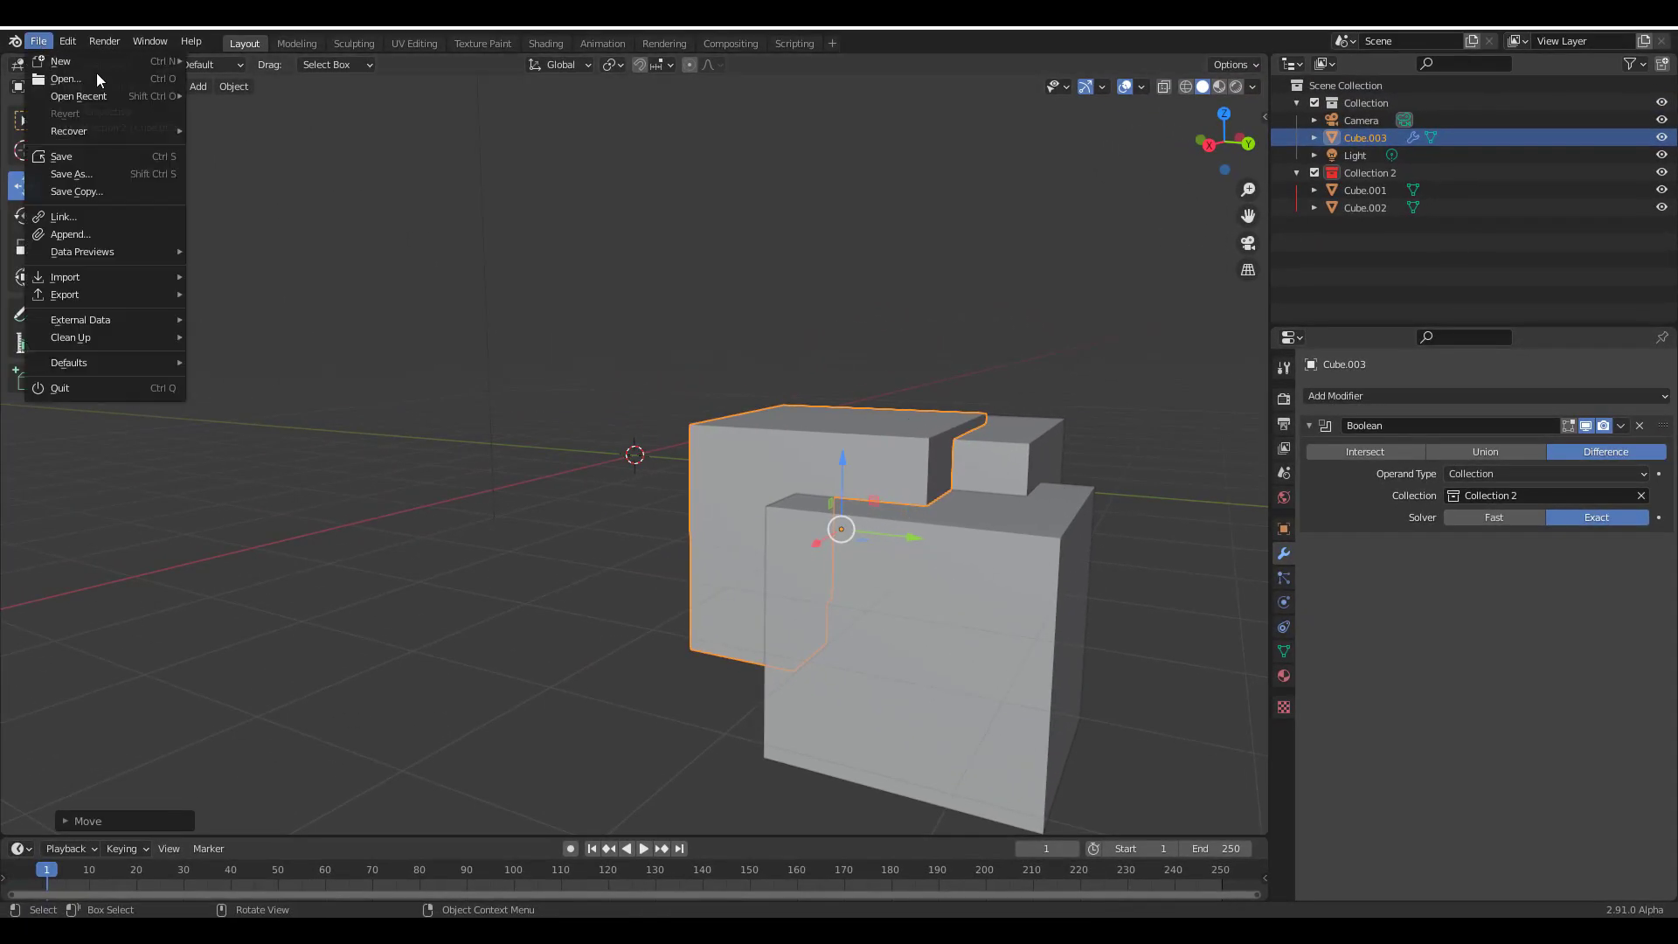
pyautogui.moveTo(113, 60)
pyautogui.click(253, 65)
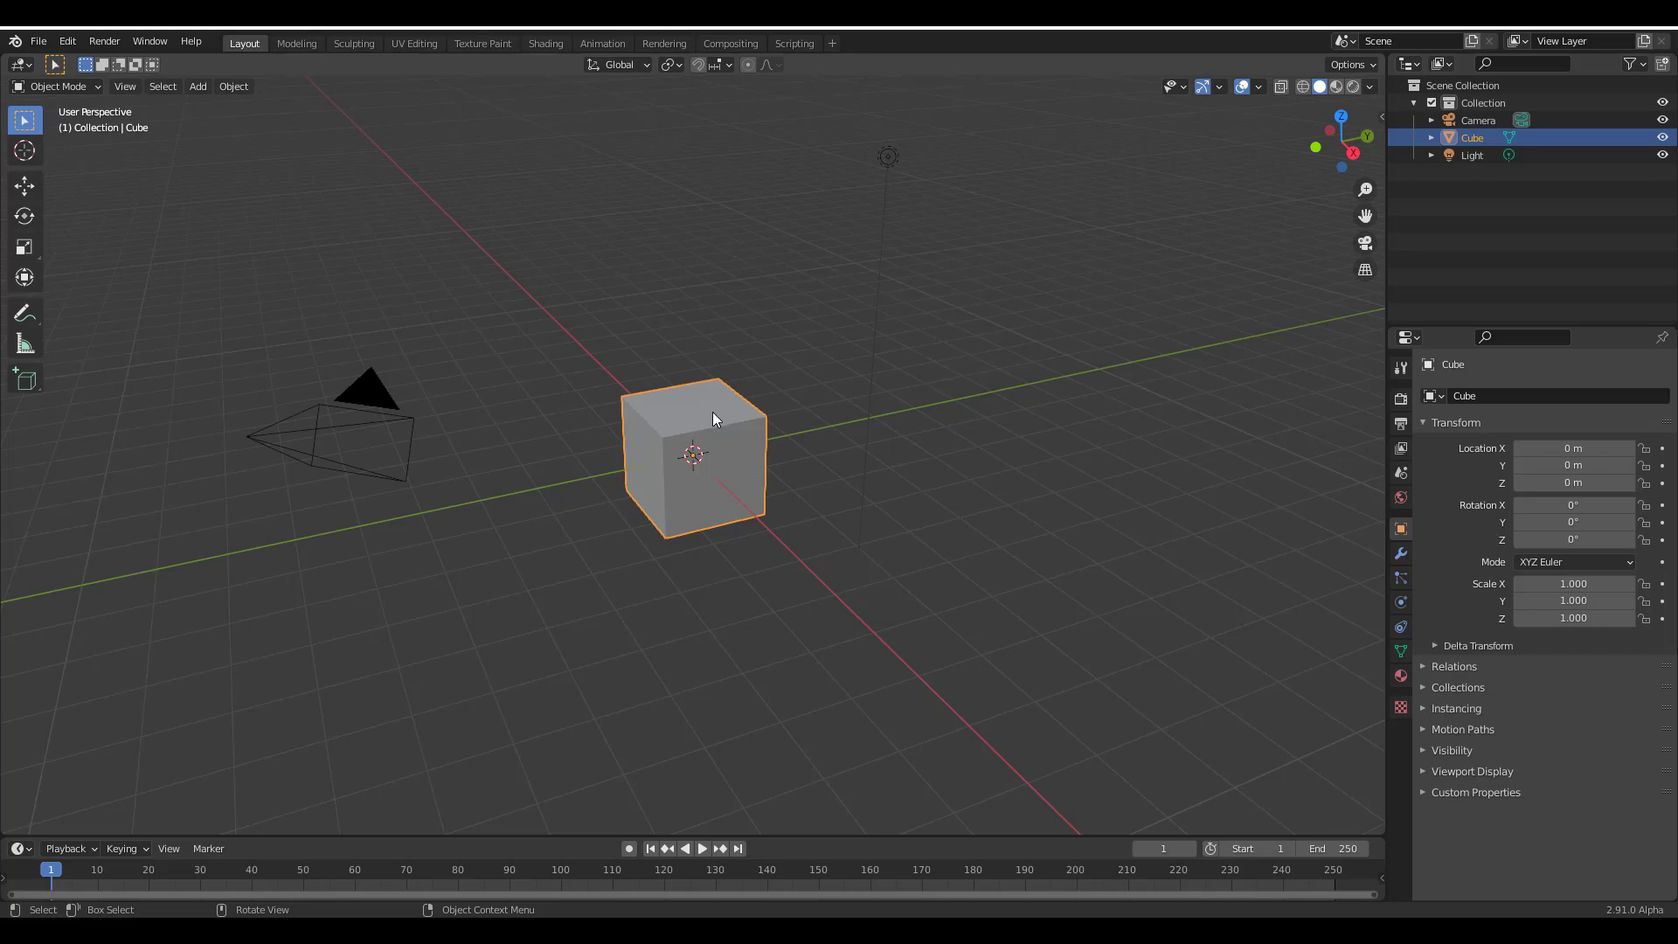
pyautogui.scroll(6, 711, 411)
pyautogui.scroll(-5, 711, 412)
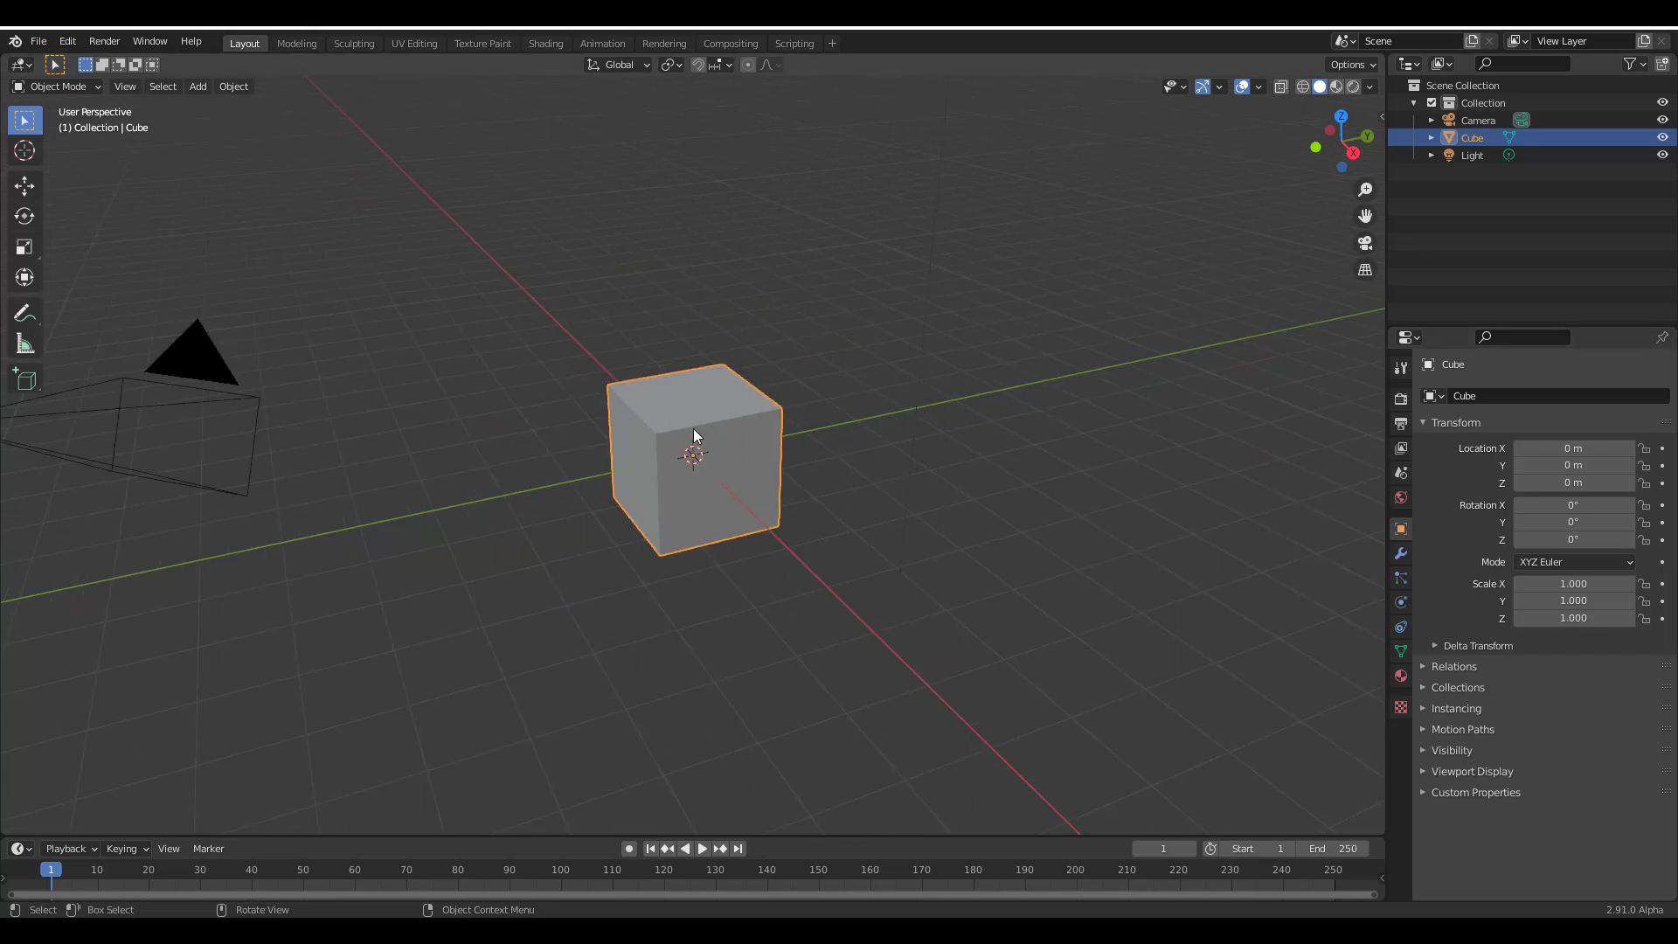
pyautogui.press('Delete')
# Add a Text object at the world origin, standing upright with a 90° rotation about X
pyautogui.hotkey('shift', 'a')
pyautogui.click(590, 550)
pyautogui.moveTo(589, 543); pyautogui.dragTo(573, 453, button='middle')
pyautogui.scroll(5, 594, 496)
pyautogui.scroll(-5, 541, 500)
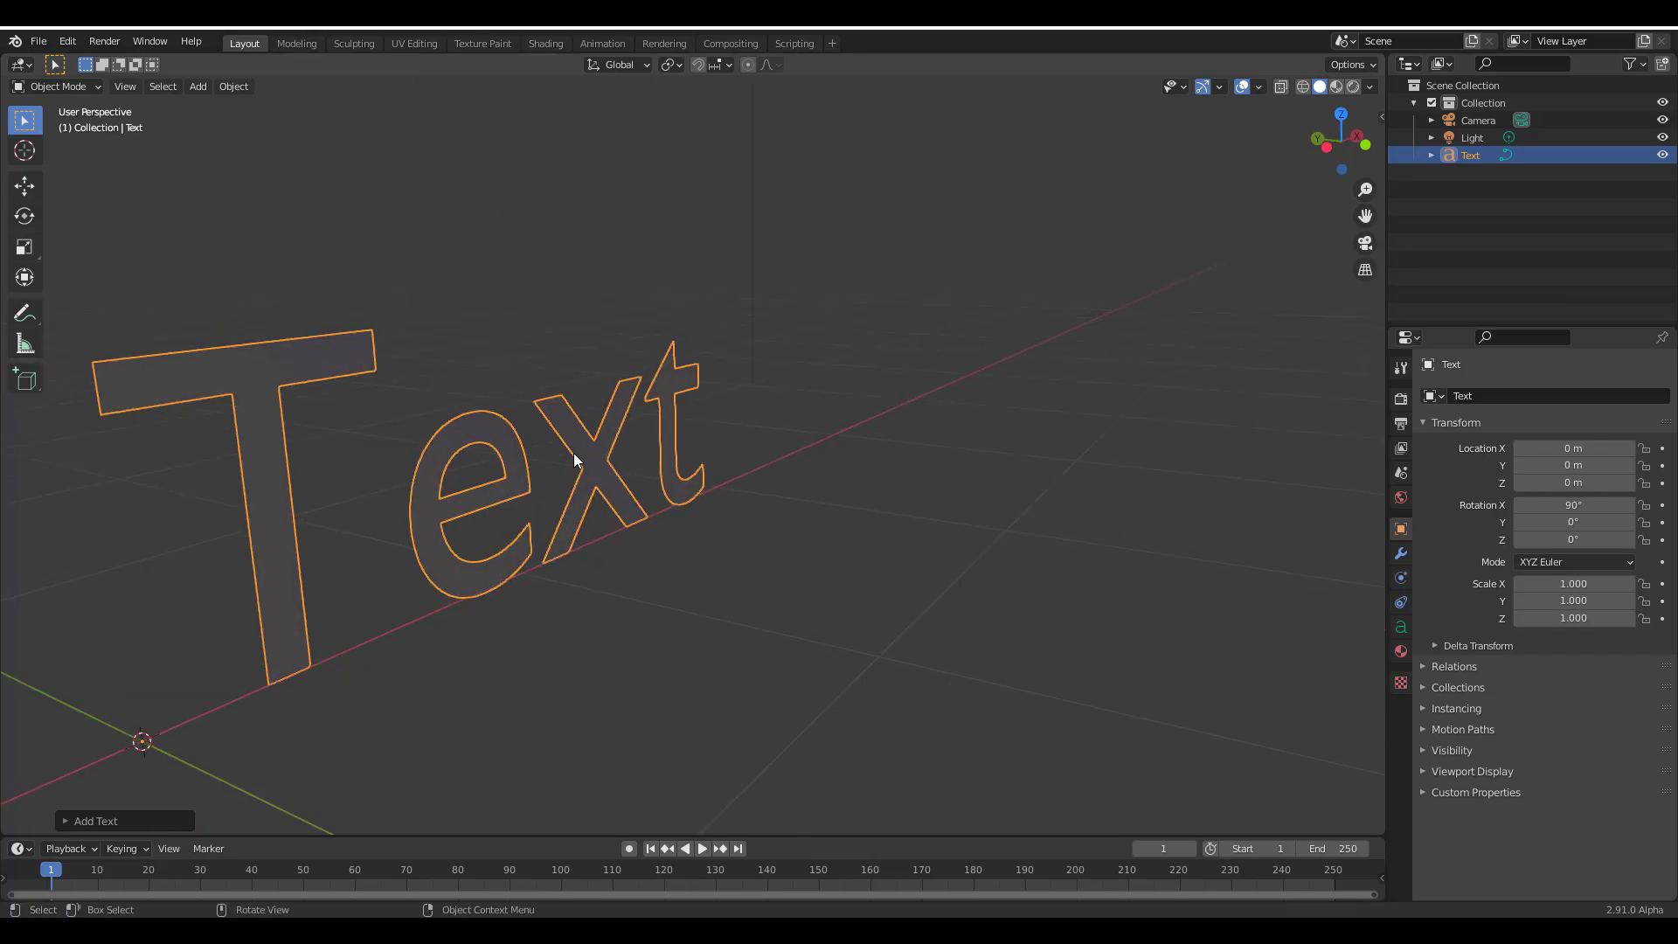
# Set the text's geometry extrusion to 0.2 m
pyautogui.click(1403, 627)
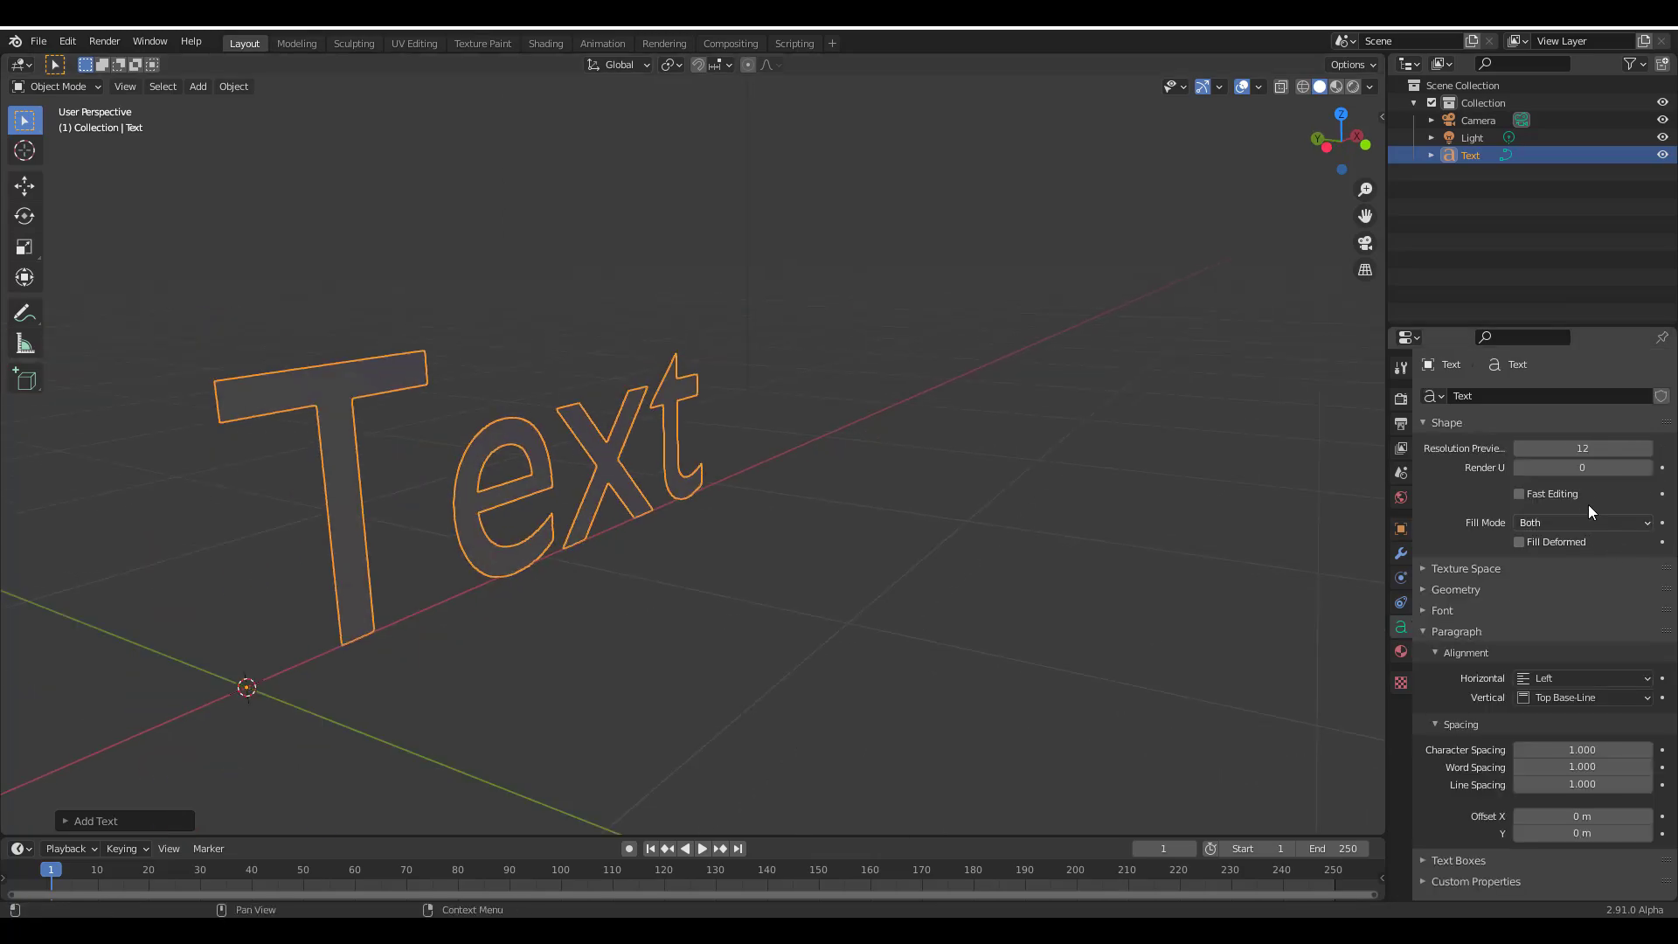
pyautogui.scroll(-5, 1586, 505)
pyautogui.moveTo(1565, 497); pyautogui.dragTo(1634, 497)
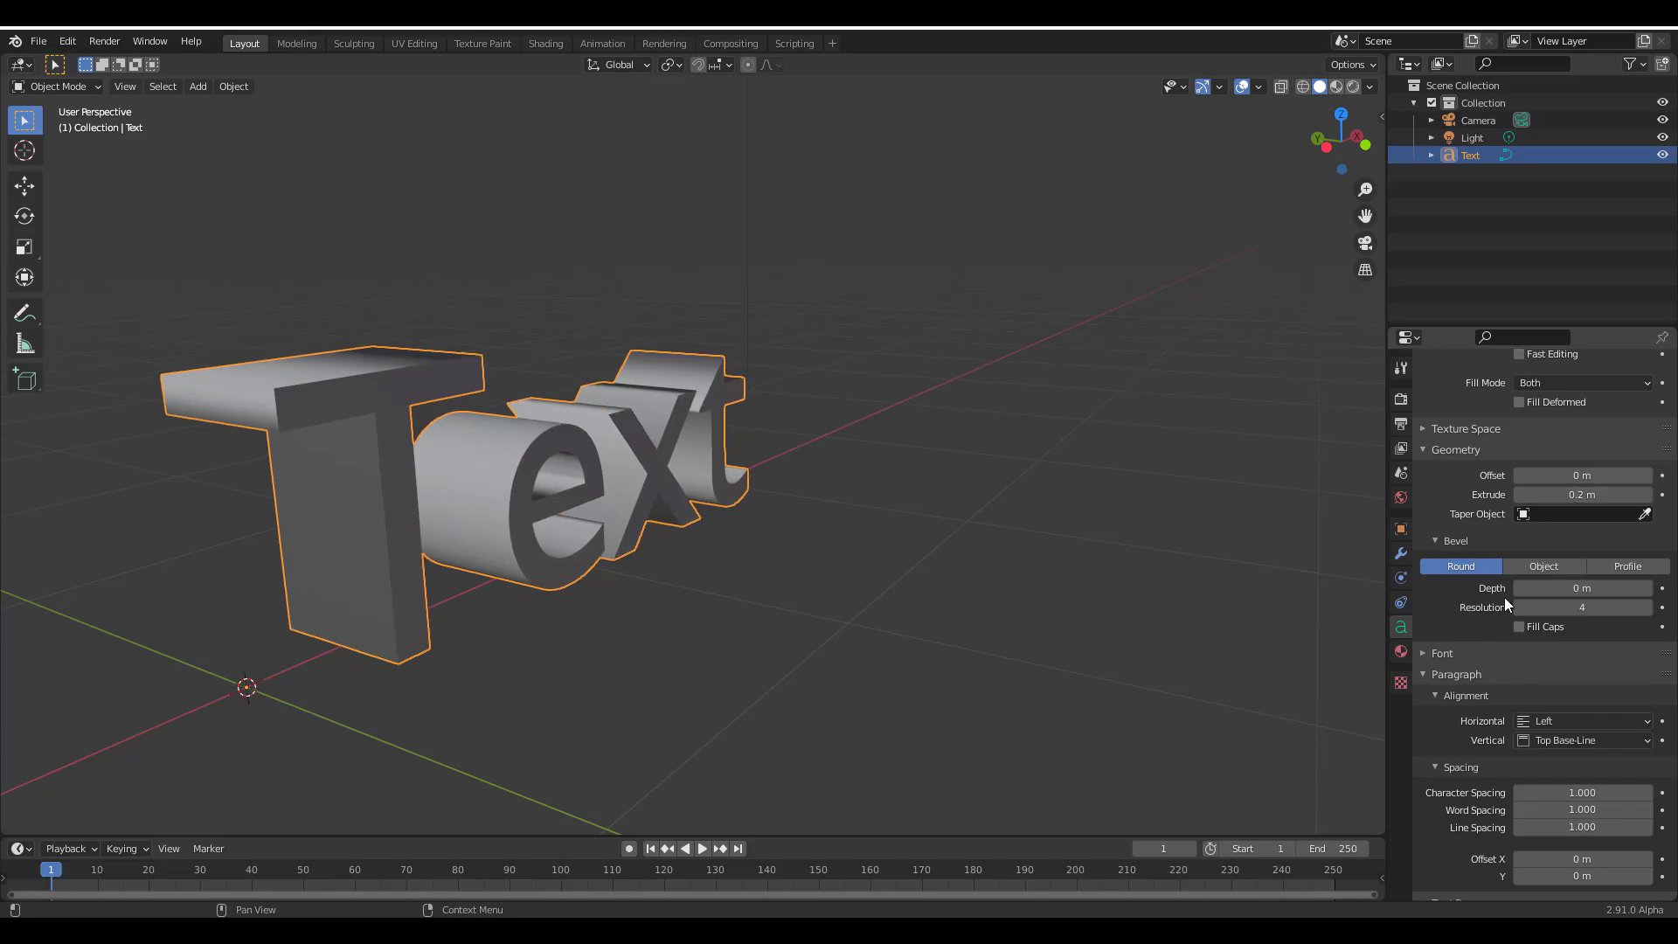
# Switch the text's bevel type from Round to Object and on to Profile
pyautogui.scroll(-1, 1468, 603)
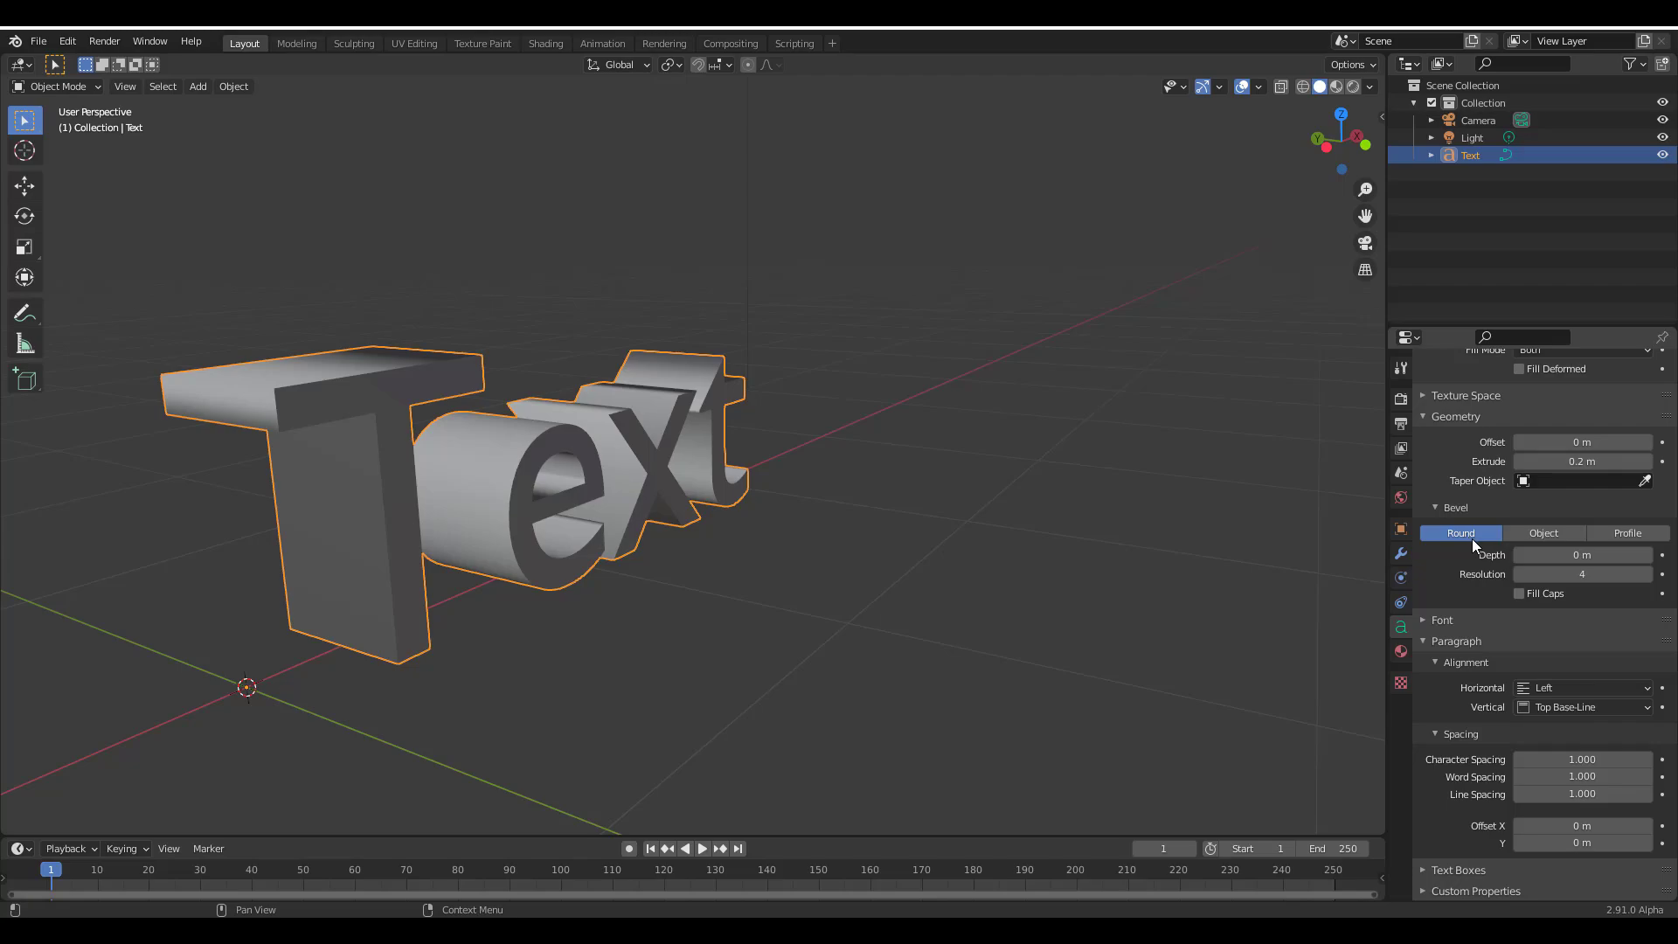
pyautogui.click(1543, 532)
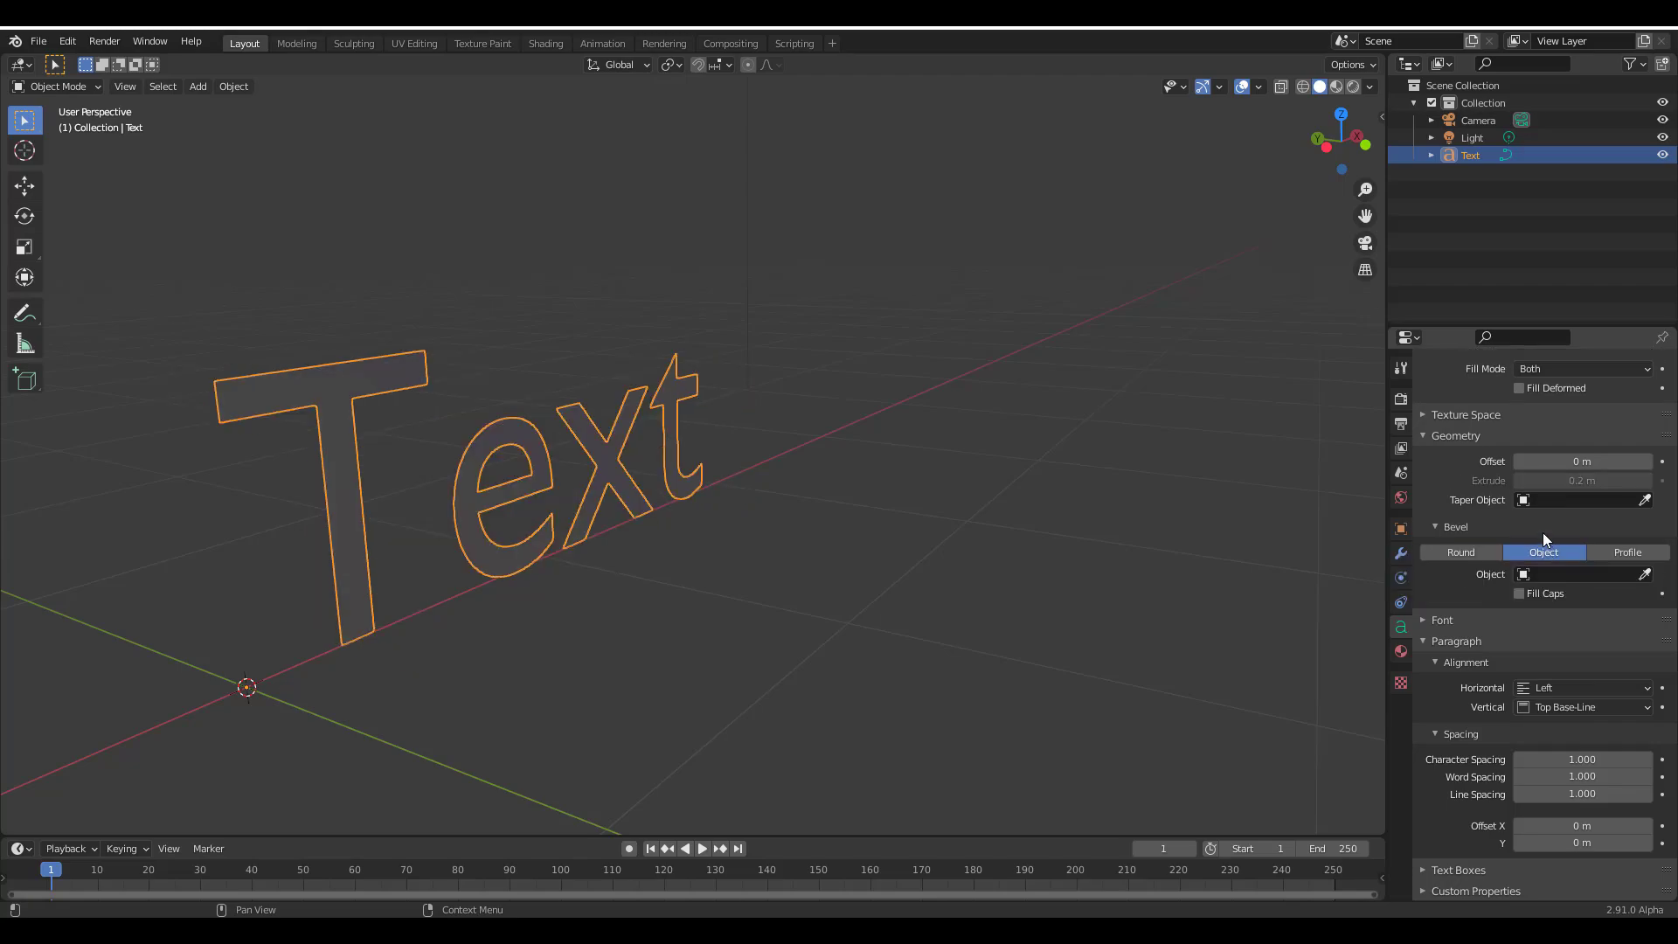
pyautogui.click(1620, 557)
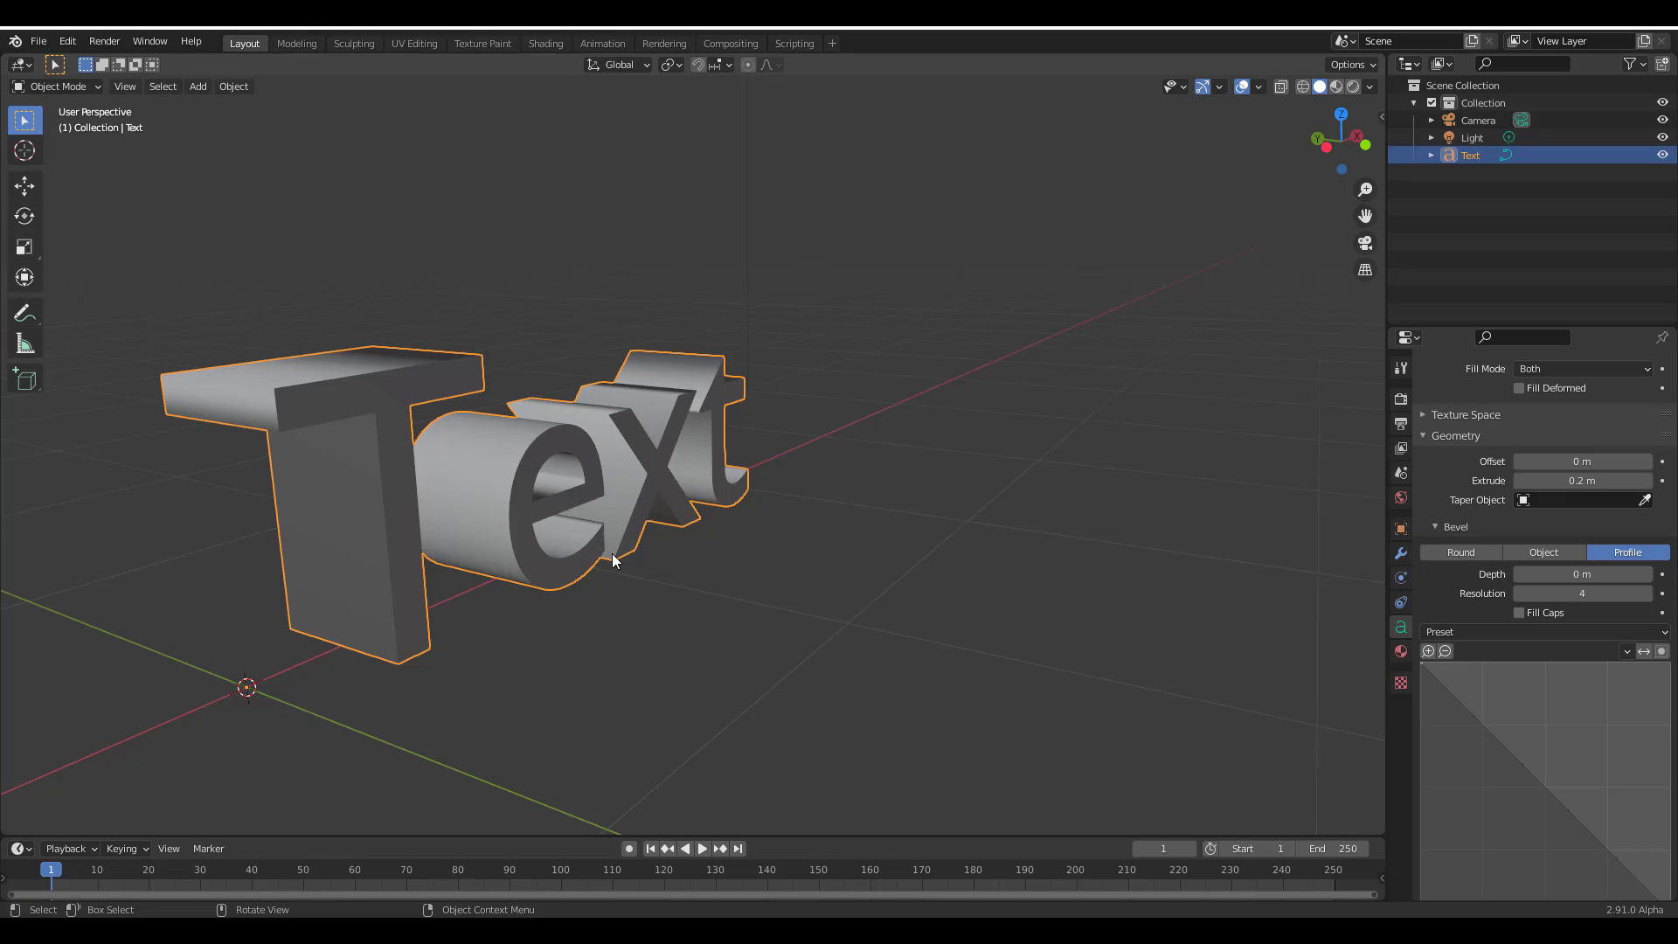
pyautogui.moveTo(600, 506); pyautogui.dragTo(1002, 599, button='middle')
pyautogui.scroll(2, 999, 590)
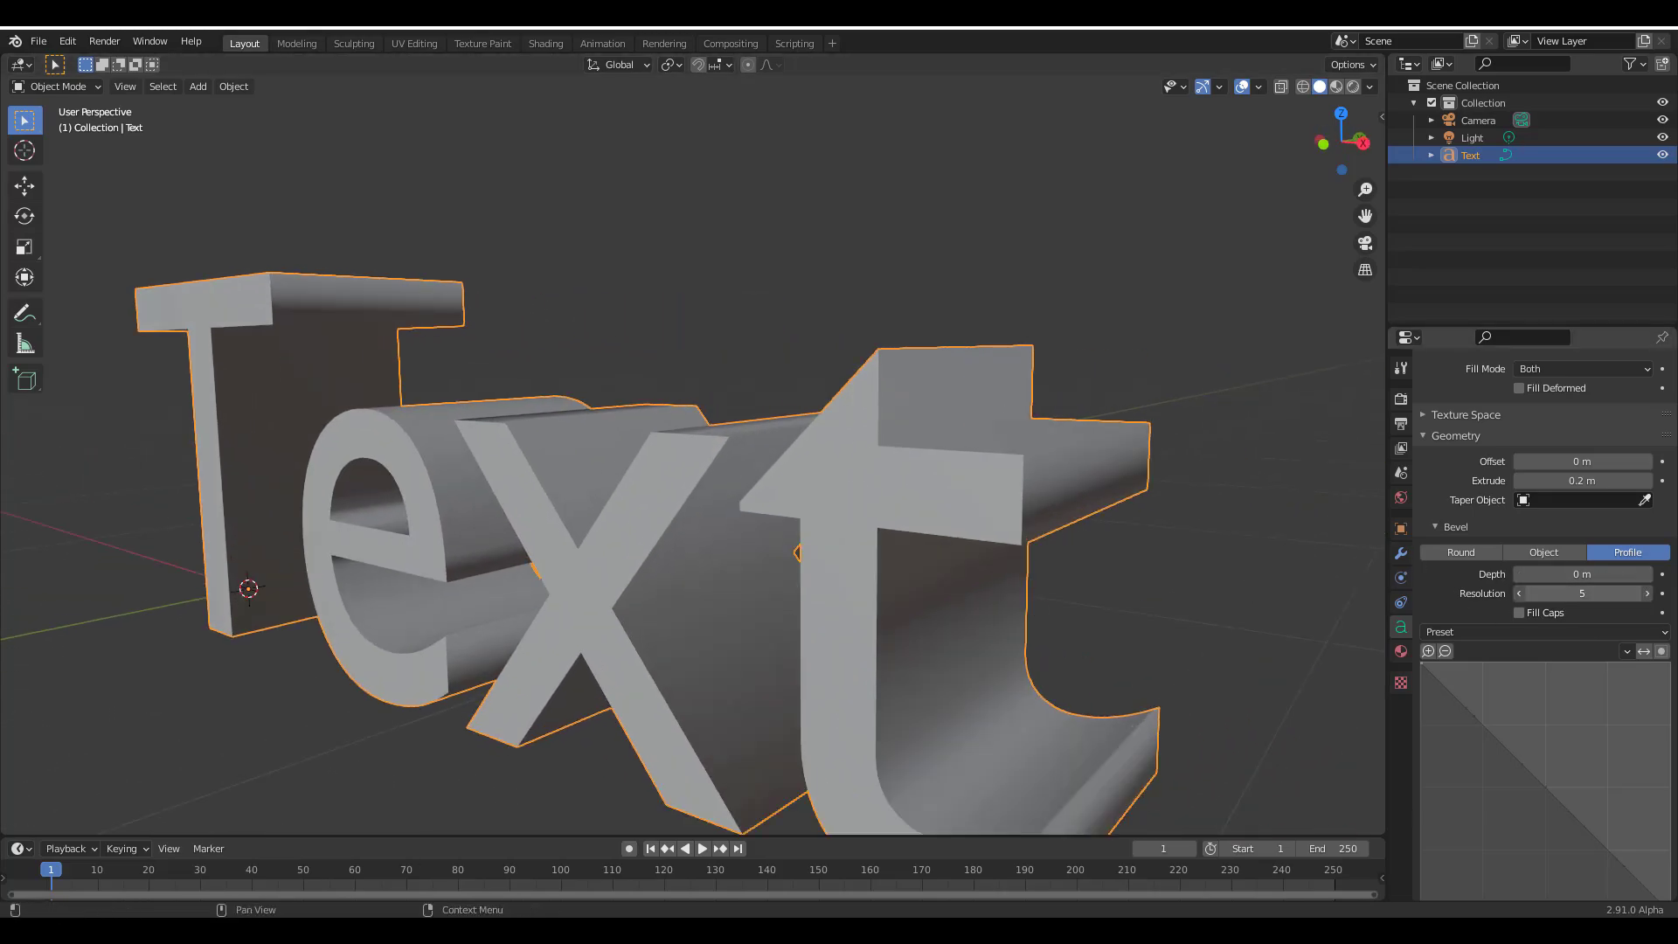
# Apply the Crown Molding preset to the text's bevel profile, with a bevel depth of 0.02 m and a resolution of 13
pyautogui.click(1454, 634)
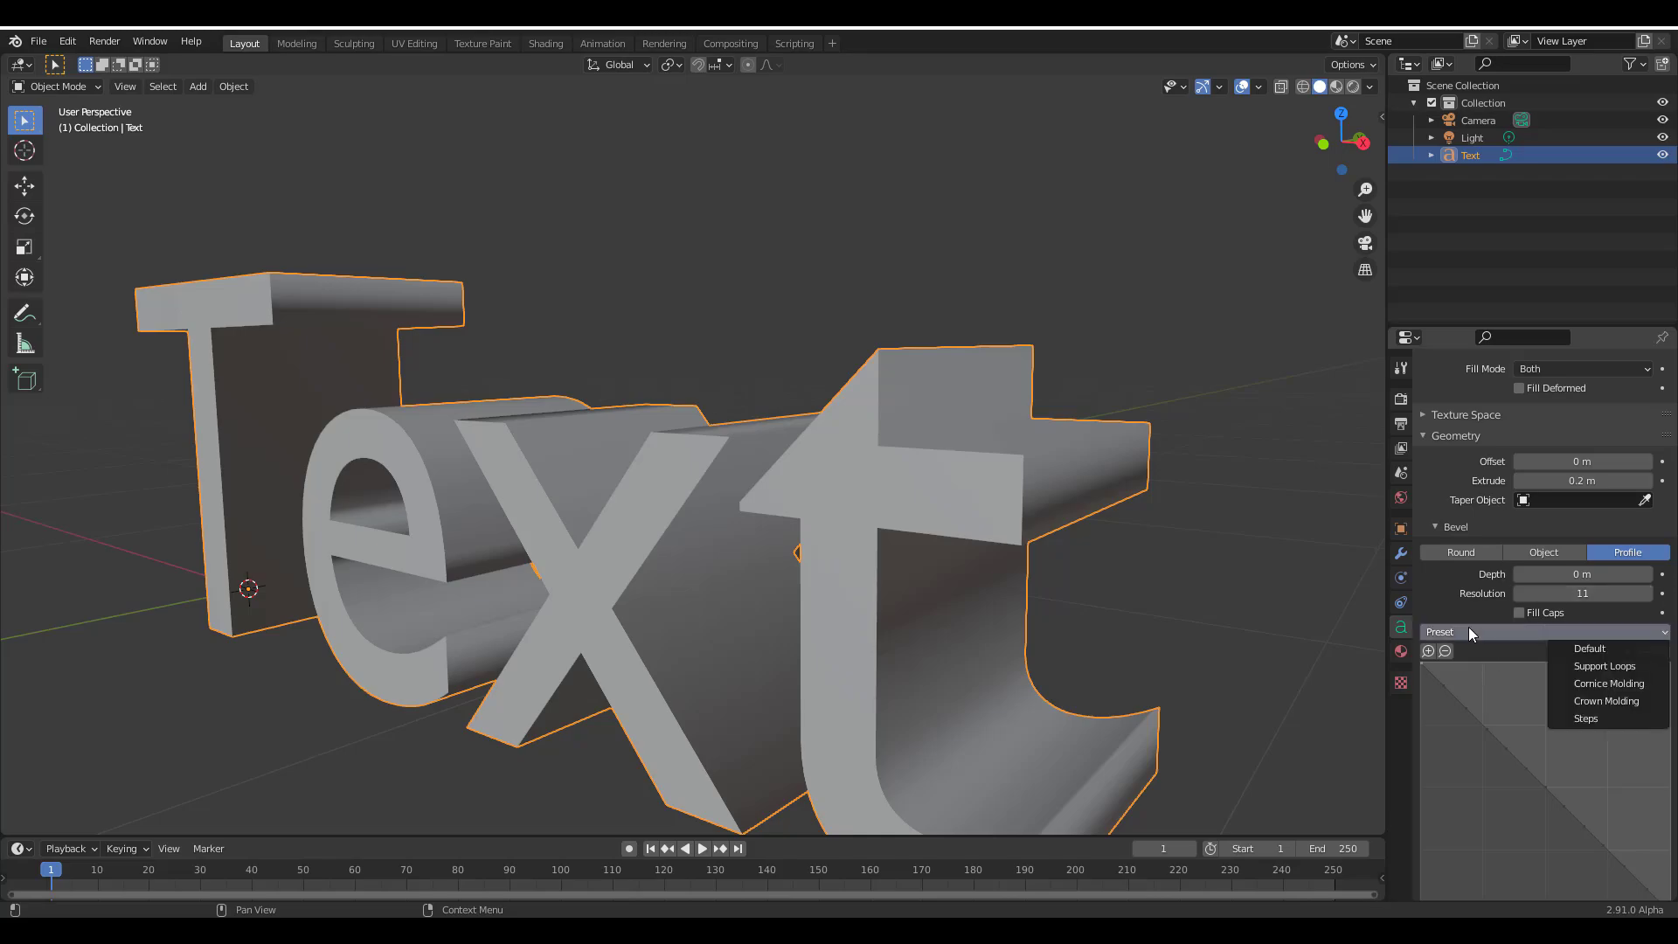
pyautogui.click(1601, 702)
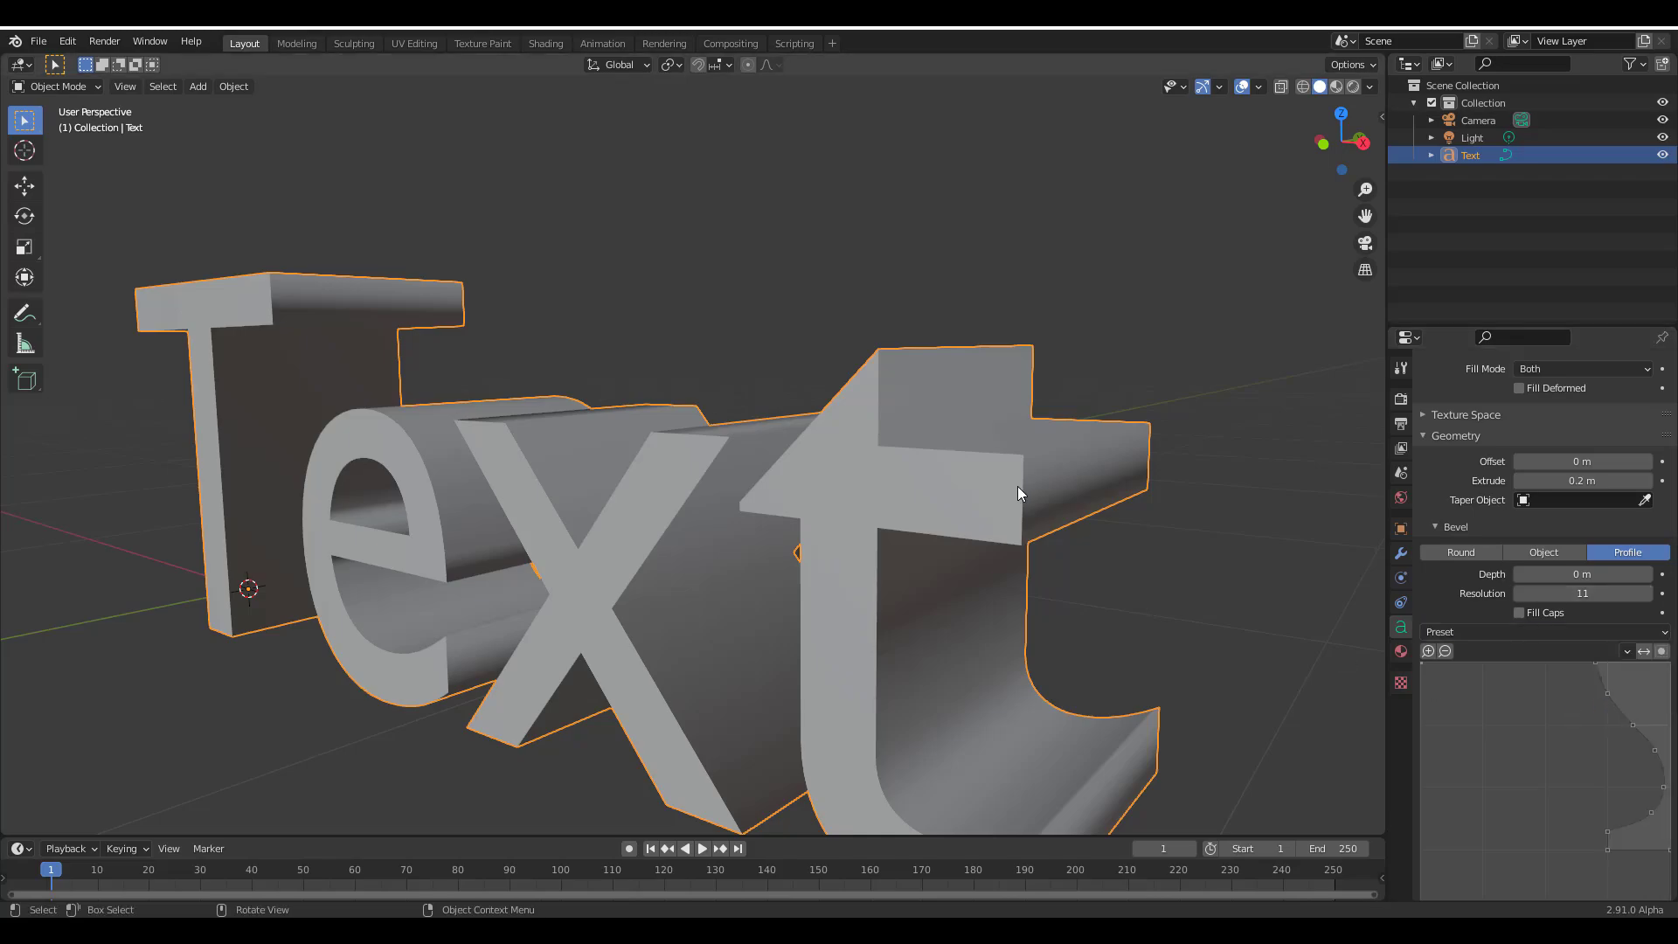
pyautogui.moveTo(1017, 486); pyautogui.dragTo(1026, 547, button='middle')
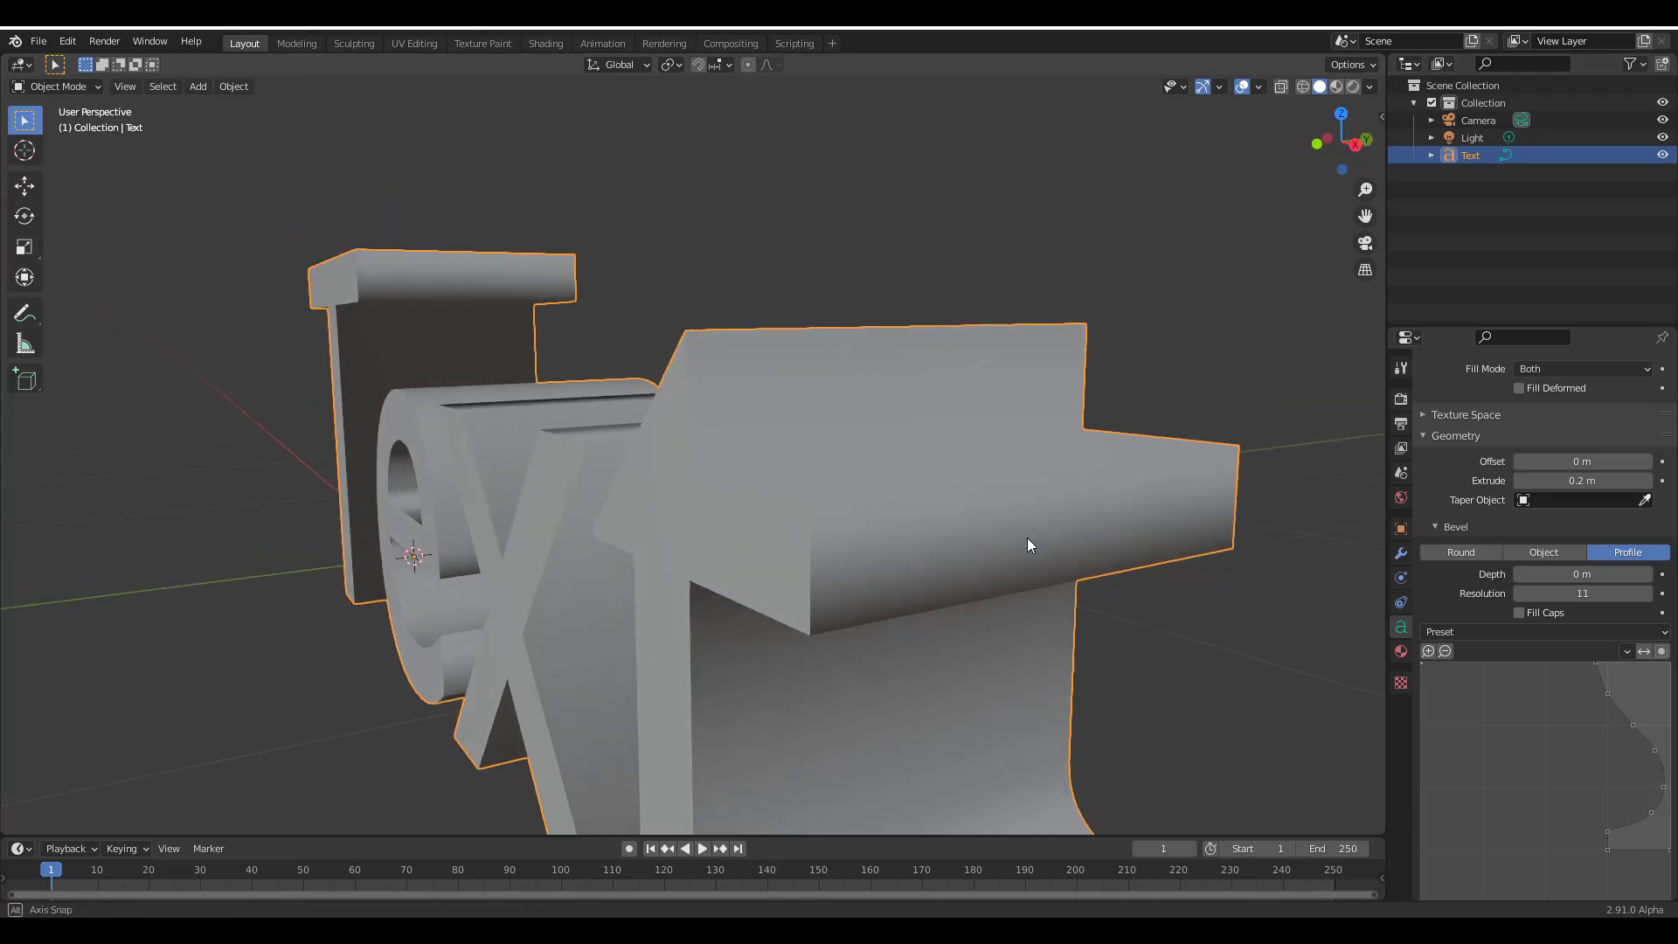
pyautogui.moveTo(1573, 574)
pyautogui.mouseDown()
pyautogui.moveTo(1617, 574)
pyautogui.moveTo(1577, 574)
pyautogui.mouseUp()
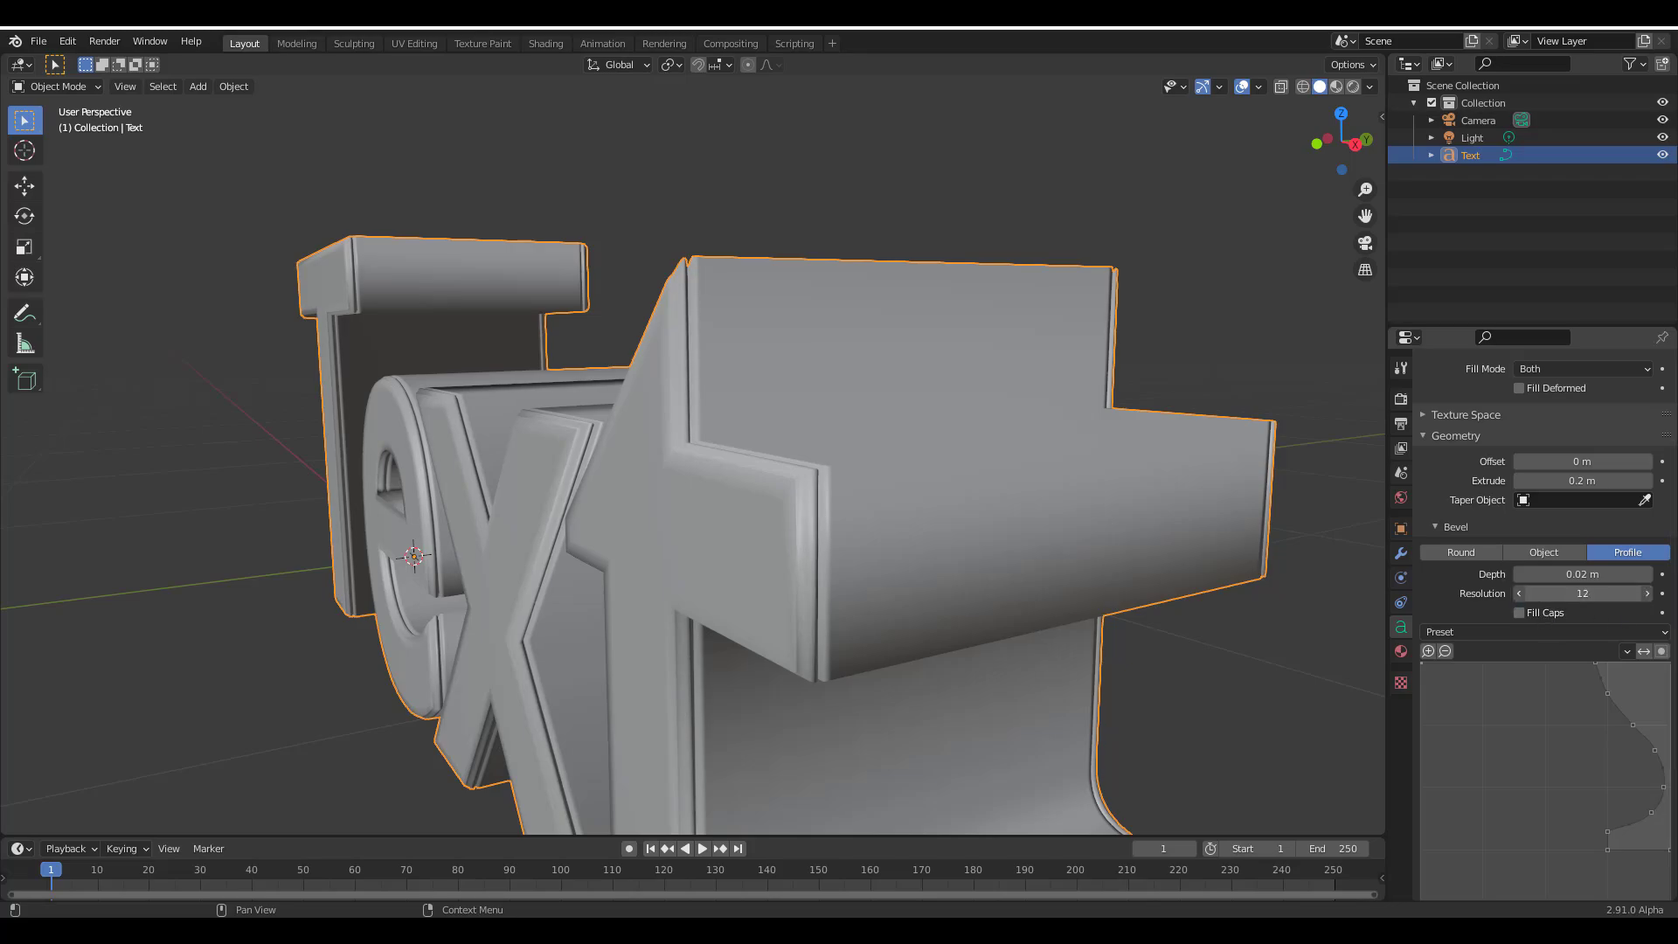
pyautogui.moveTo(1581, 593); pyautogui.dragTo(1592, 593)
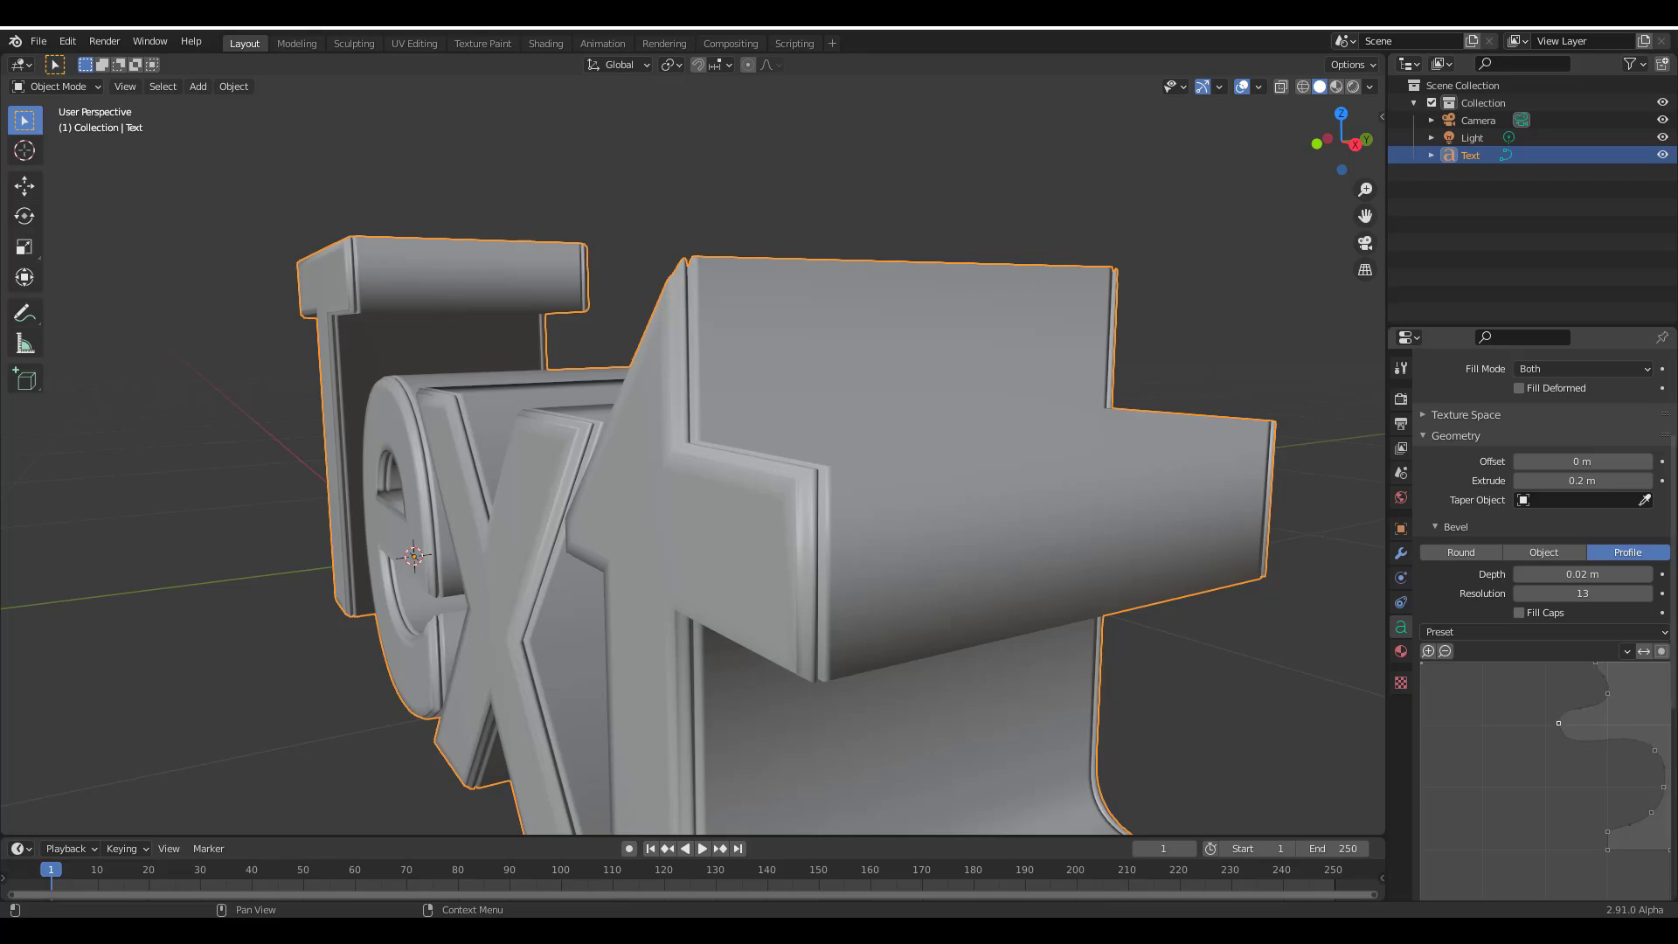
# Reshape the text's bevel profile by moving three of its points inward, the last to X 0.78750, Y 0.46875
pyautogui.moveTo(1558, 723); pyautogui.dragTo(1529, 768)
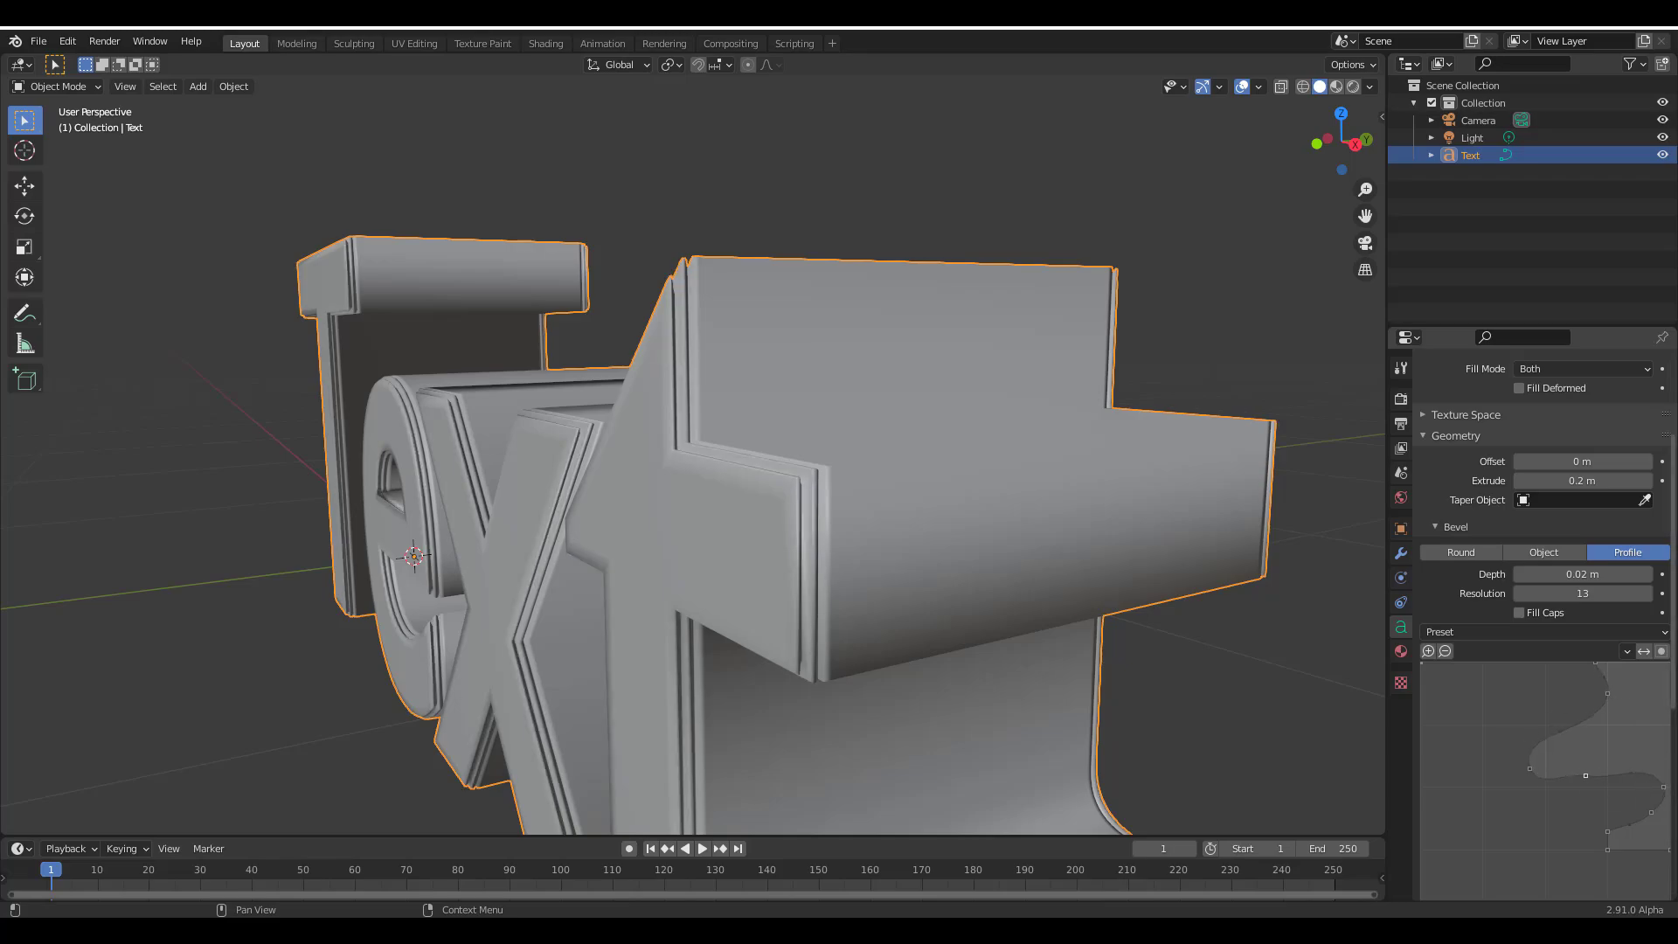
pyautogui.moveTo(1623, 797); pyautogui.dragTo(1617, 793)
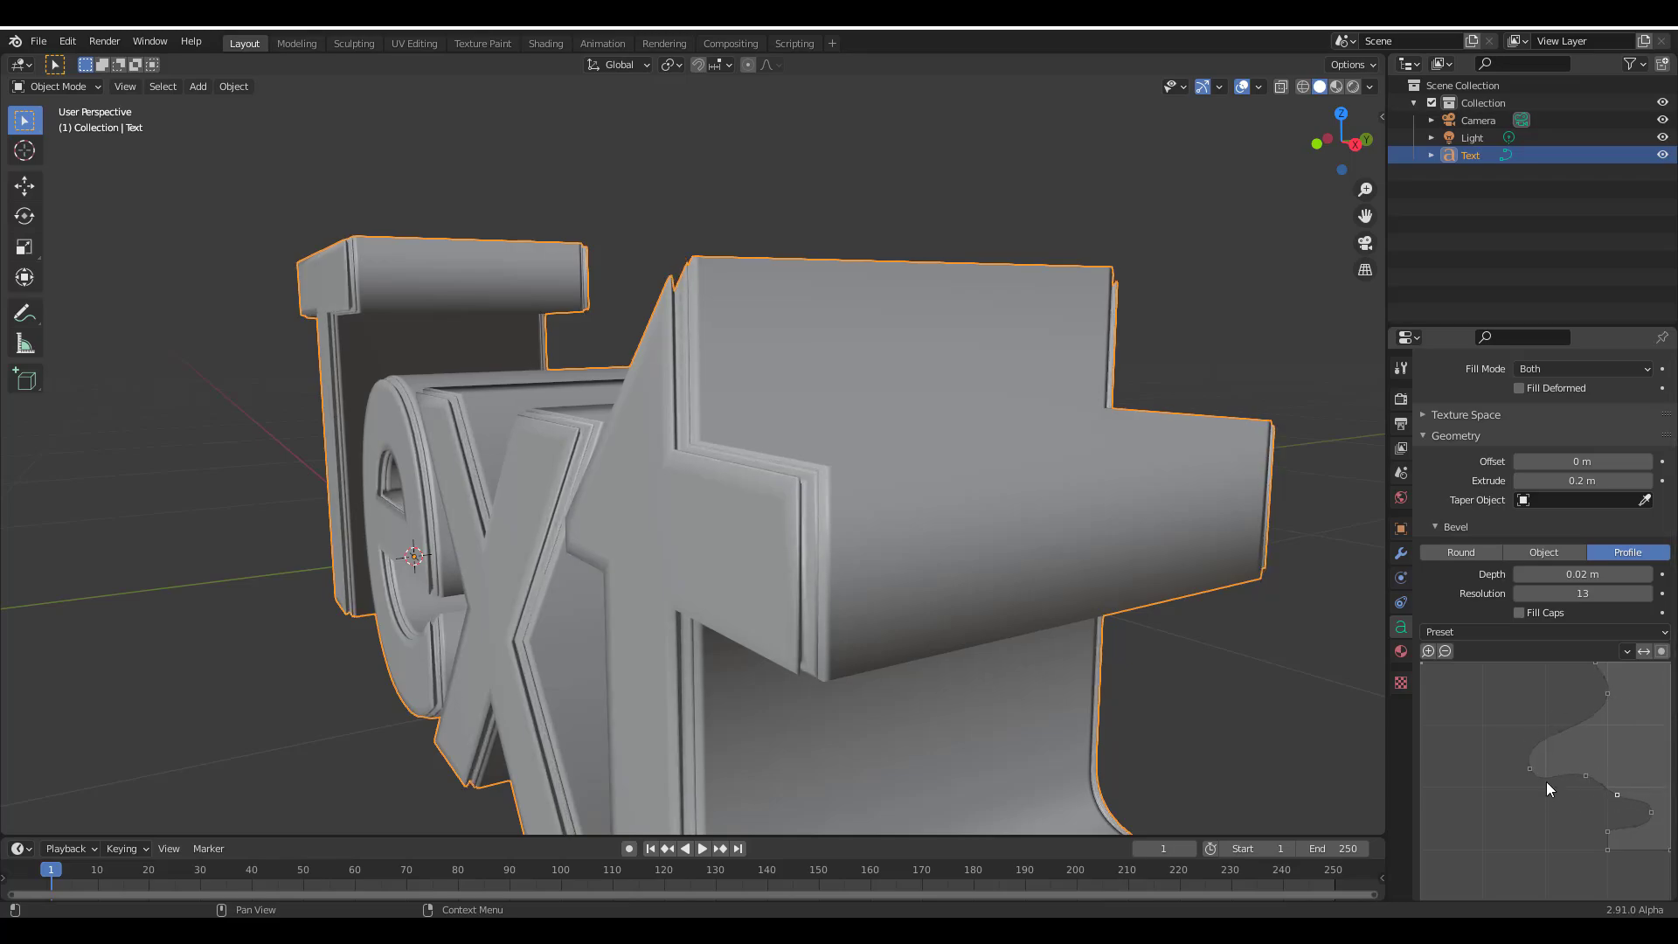
pyautogui.scroll(-4, 1547, 791)
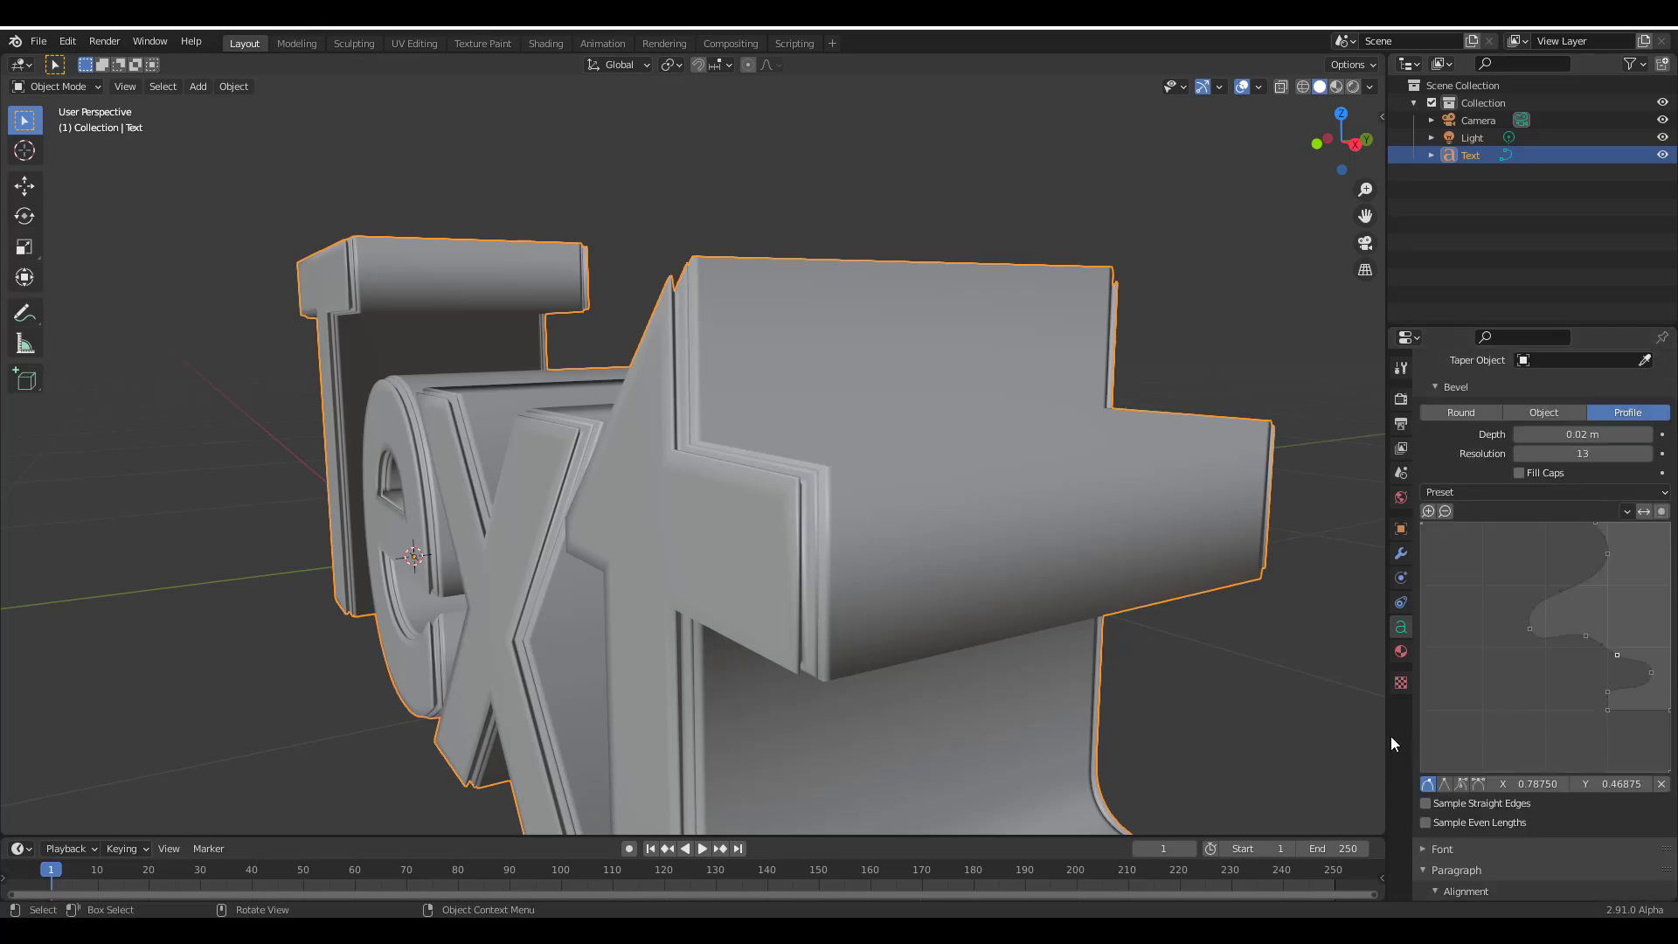
# Widen the Properties editor and zoom in on the text's bevel profile graph
pyautogui.moveTo(1390, 743); pyautogui.dragTo(1208, 742)
pyautogui.scroll(4, 1461, 673)
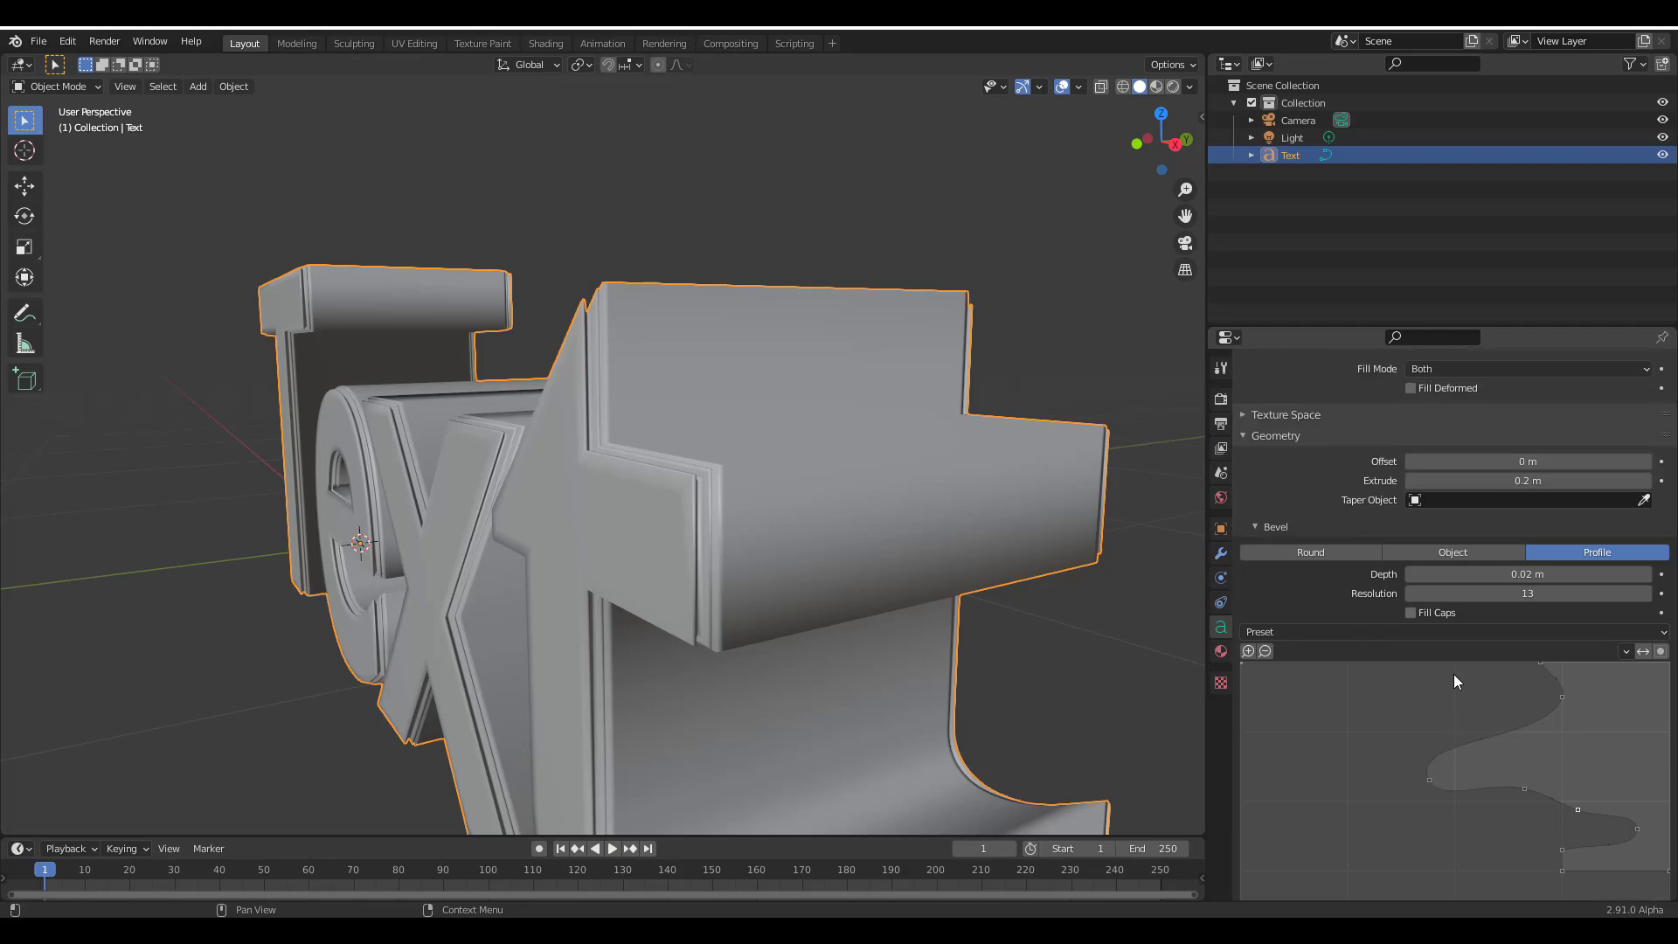
pyautogui.scroll(-4, 1454, 674)
pyautogui.click(1248, 510)
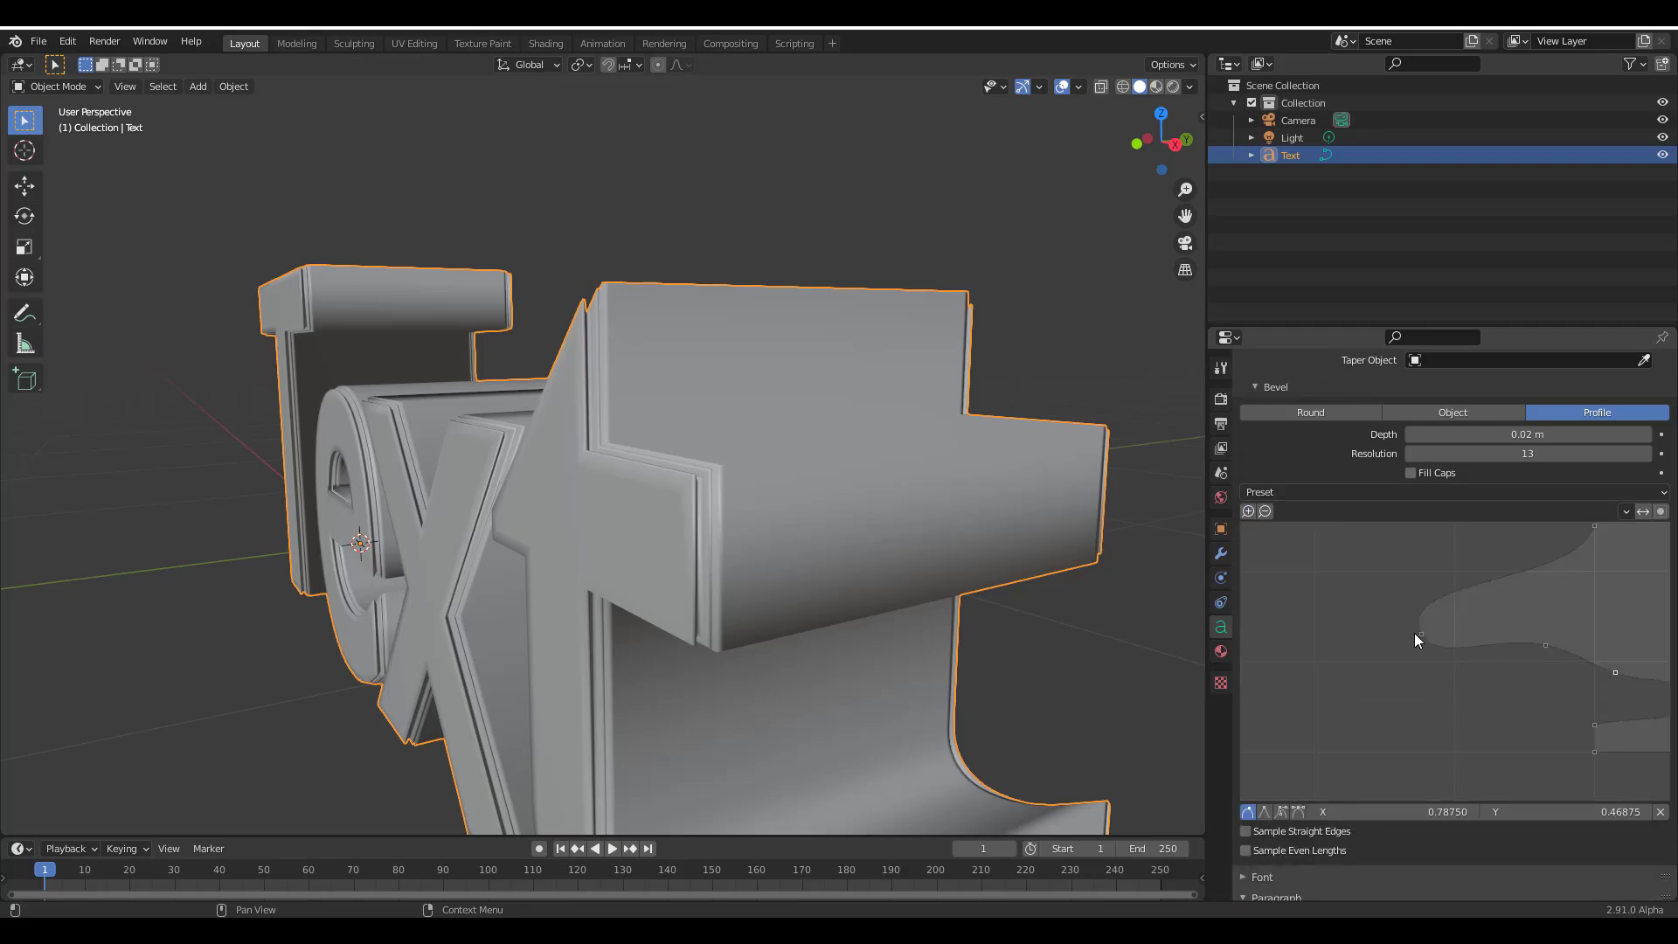
pyautogui.click(1250, 511)
pyautogui.click(1250, 511)
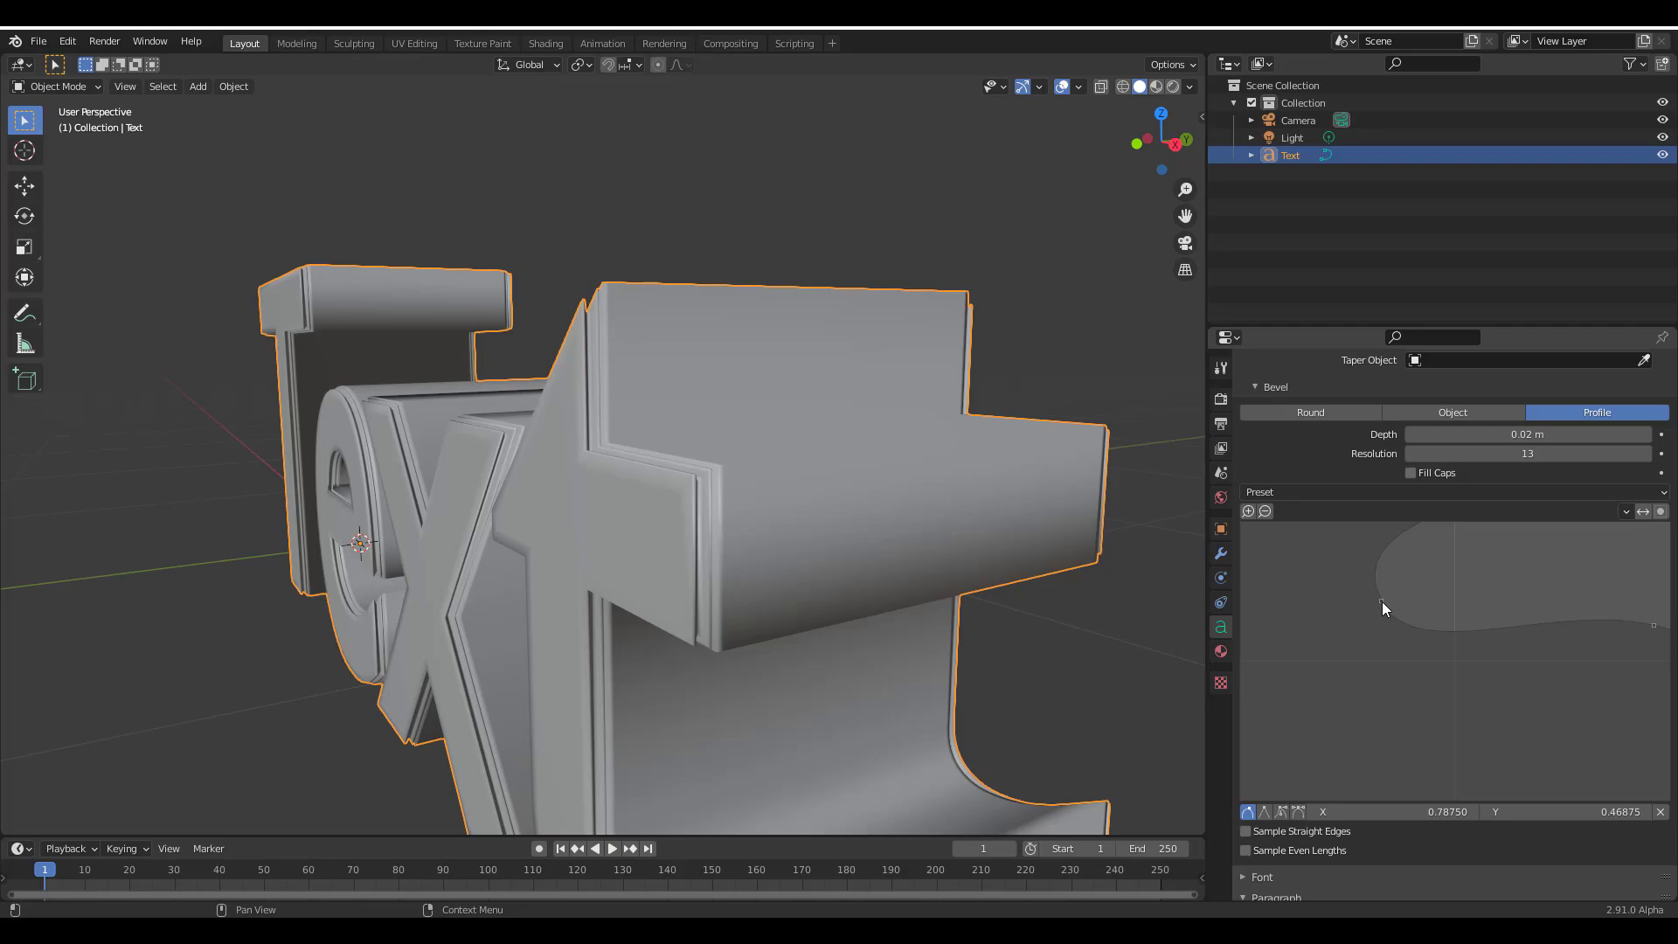
# Give the innermost profile point at X 0.44028, Y 0.57639 aligned handles and move its lower handle to X 0.48088, Y 0.49651
pyautogui.click(1382, 601)
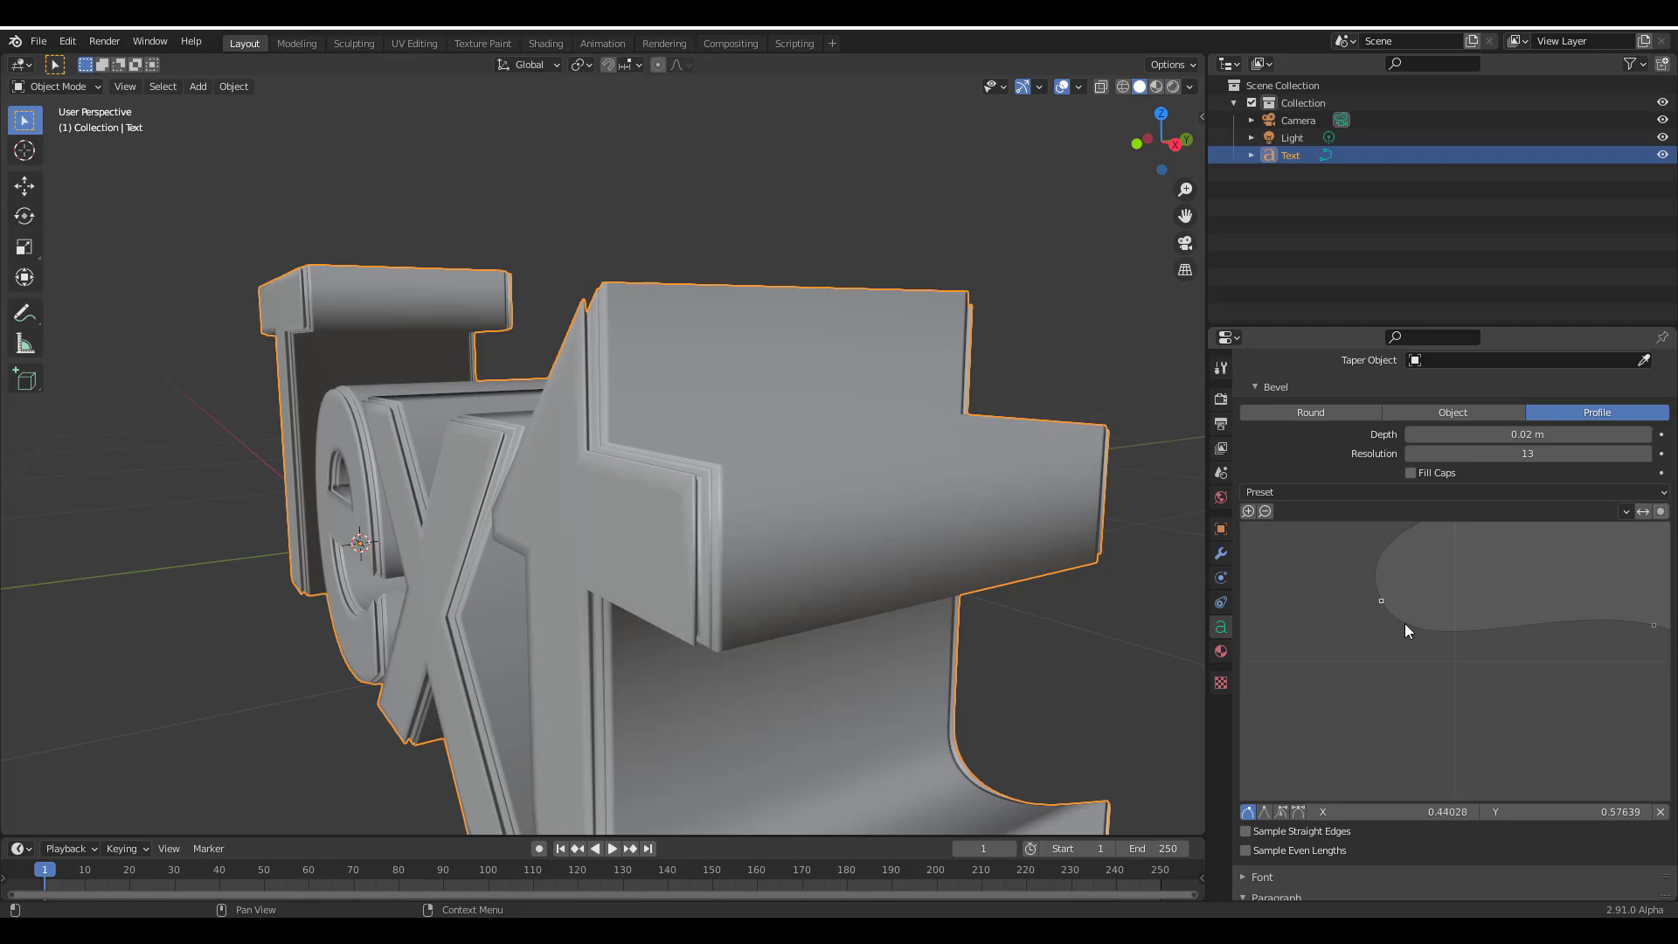
pyautogui.click(1300, 812)
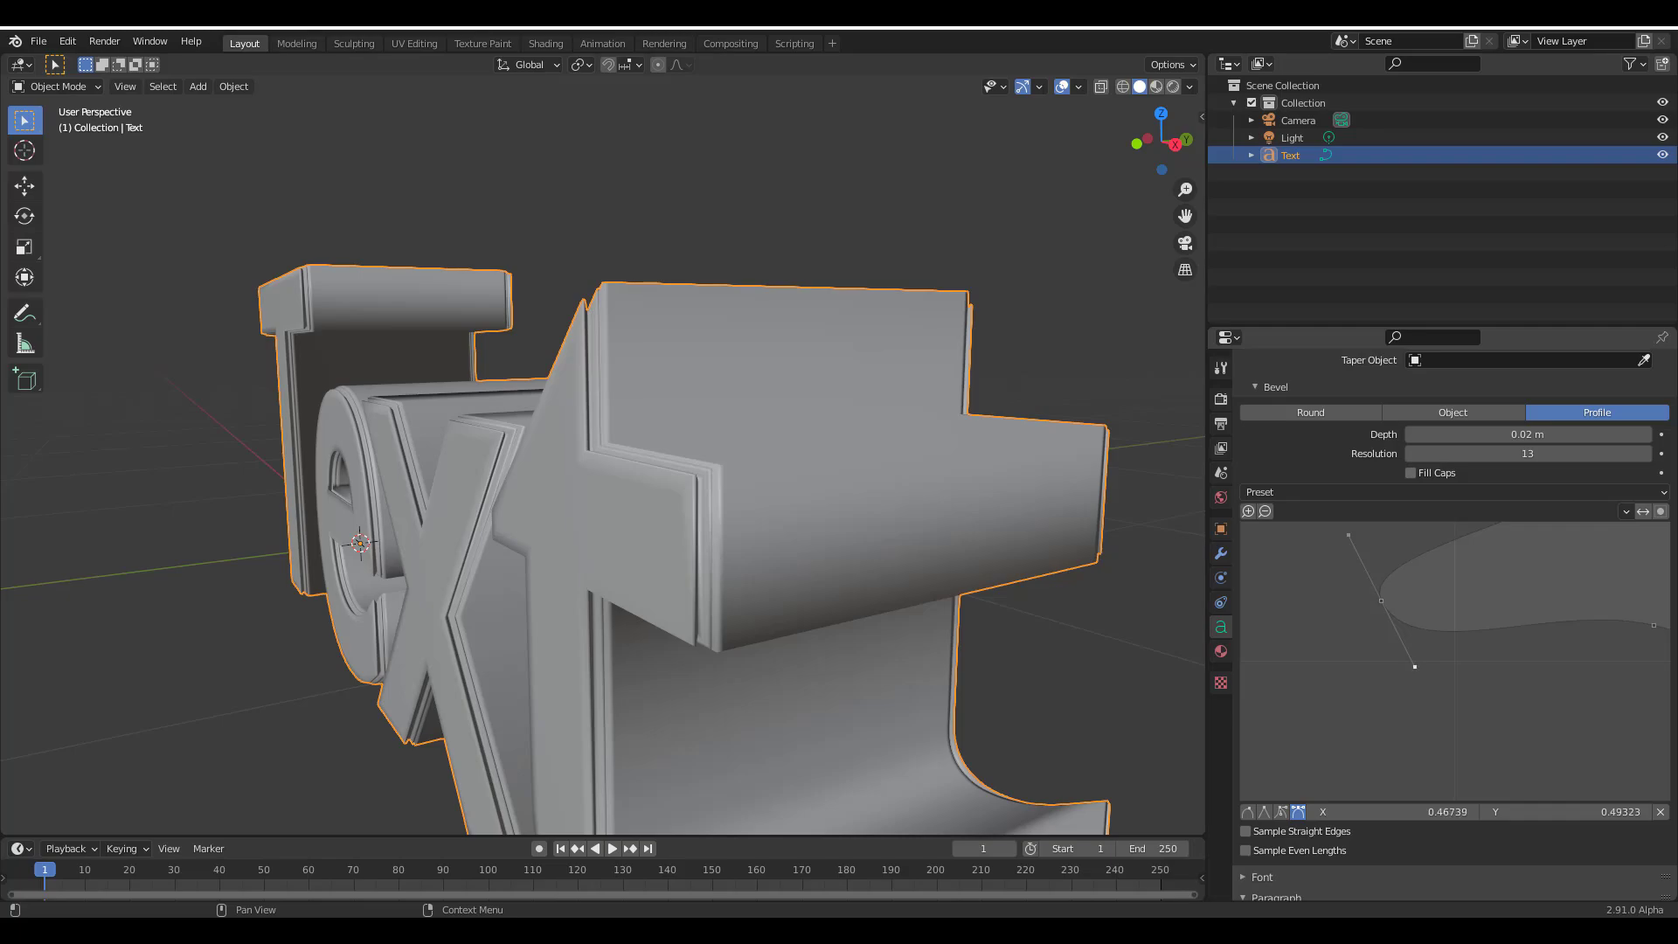
pyautogui.moveTo(1415, 667); pyautogui.dragTo(1485, 789)
pyautogui.scroll(-2, 1536, 627)
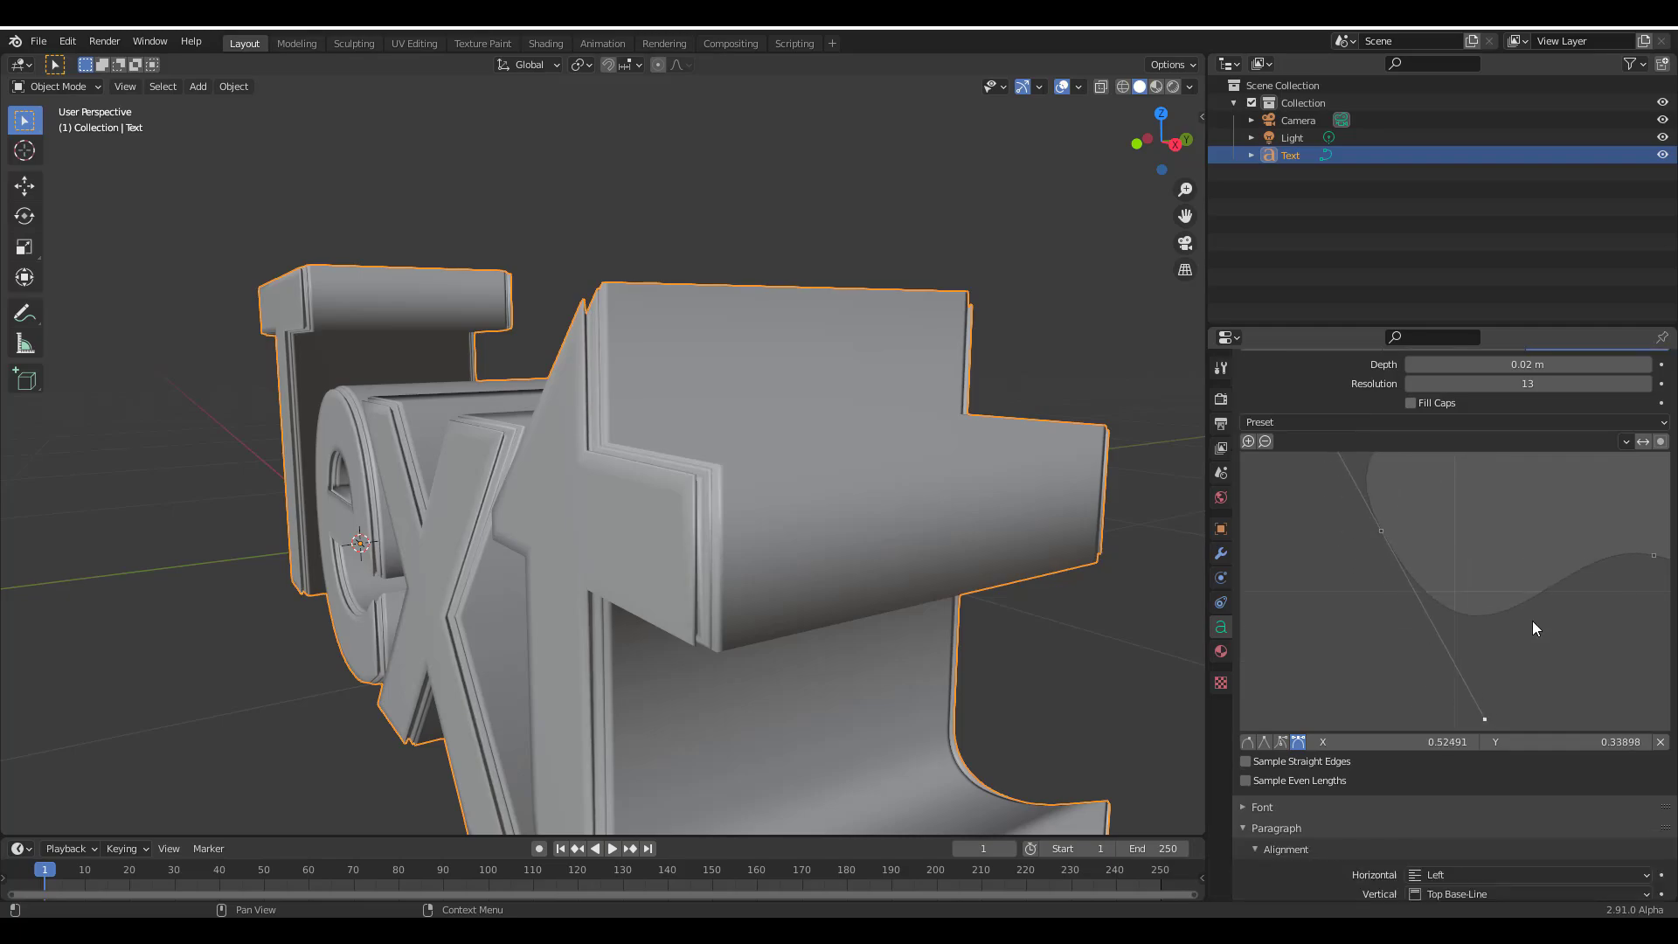
pyautogui.scroll(-1, 1532, 622)
pyautogui.moveTo(1485, 684); pyautogui.dragTo(1431, 558)
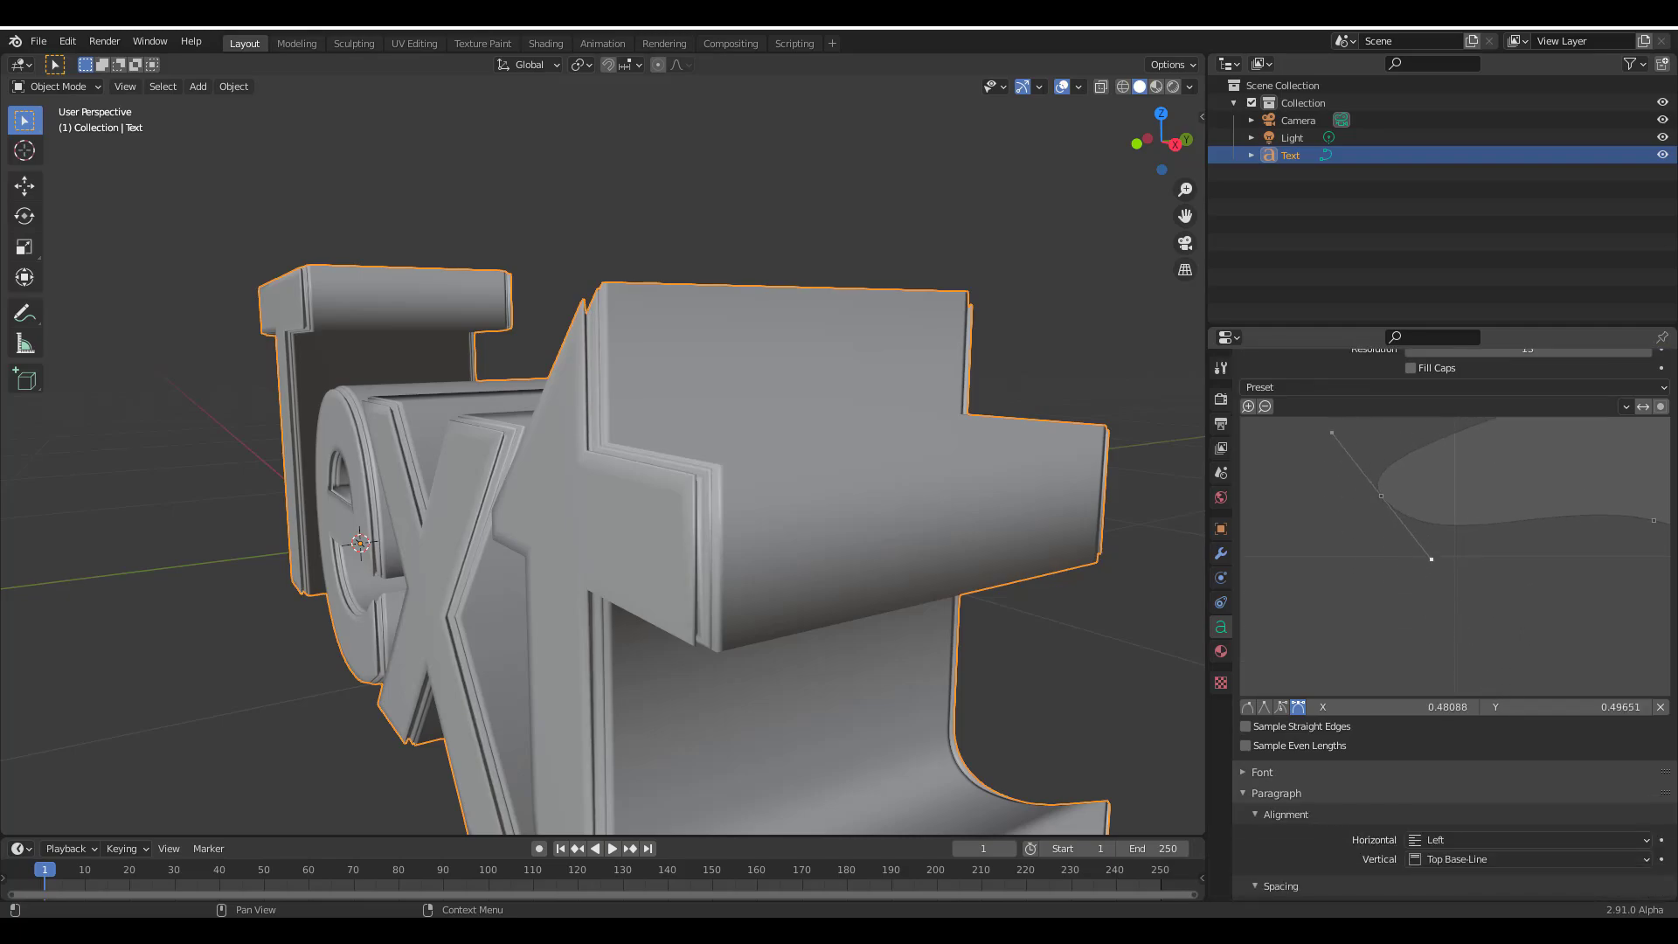
# Delete the text object and add a Bezier curve at the world origin
pyautogui.scroll(-2, 1444, 502)
pyautogui.scroll(7, 1427, 490)
pyautogui.scroll(-4, 605, 385)
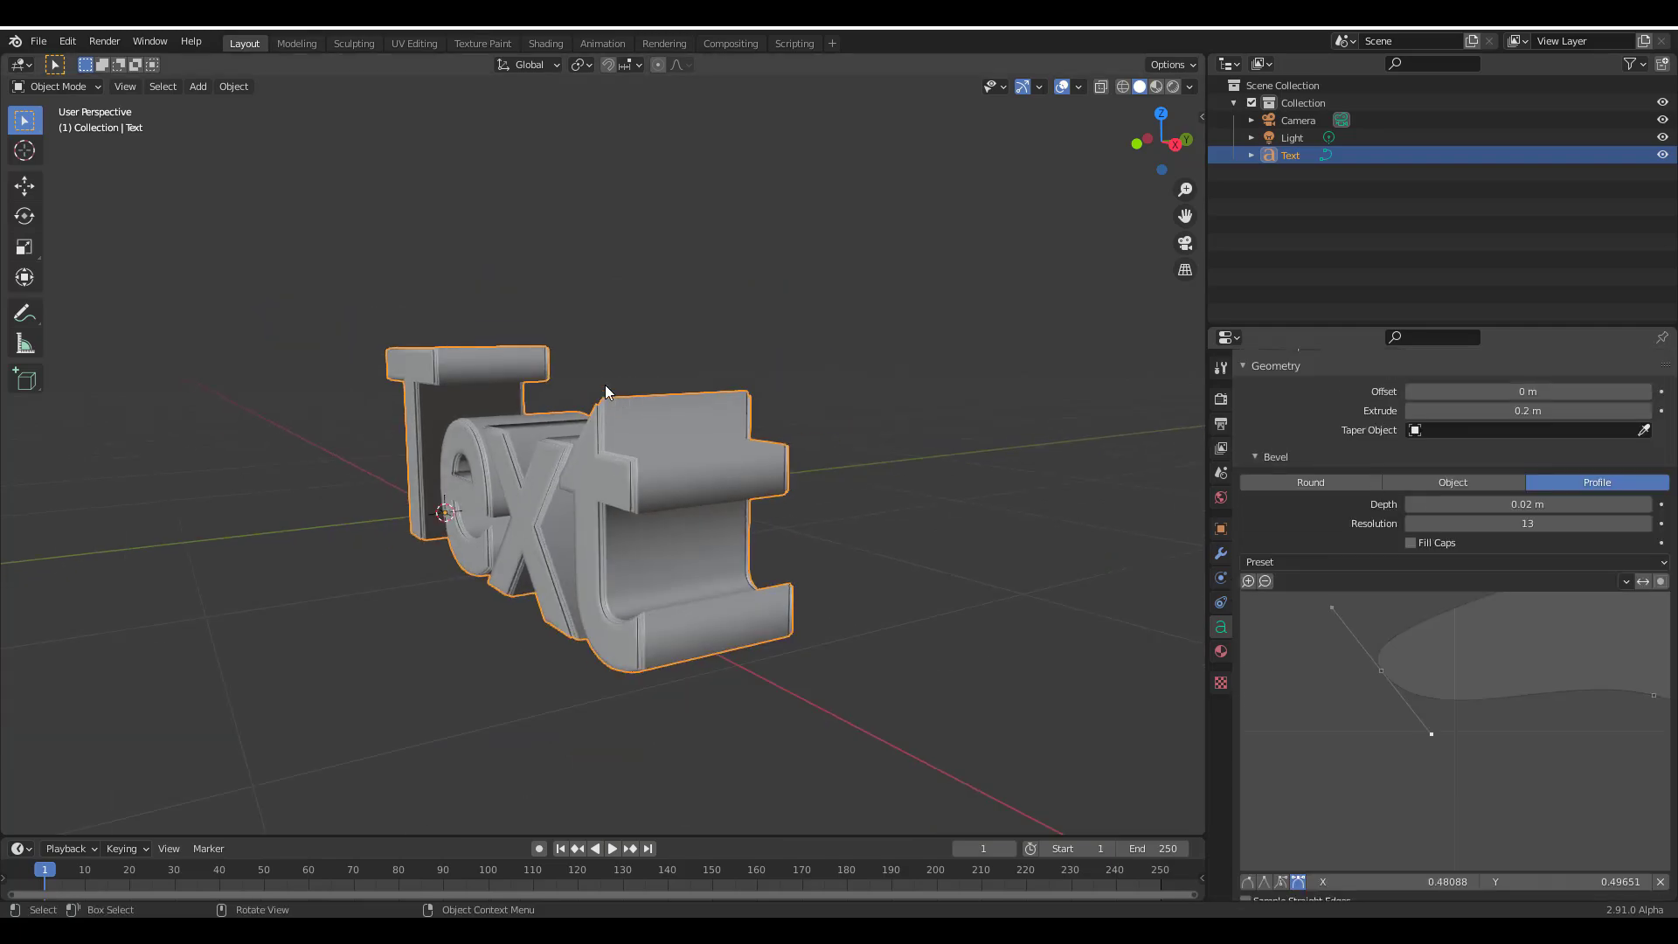
pyautogui.moveTo(605, 384); pyautogui.dragTo(712, 428, button='middle')
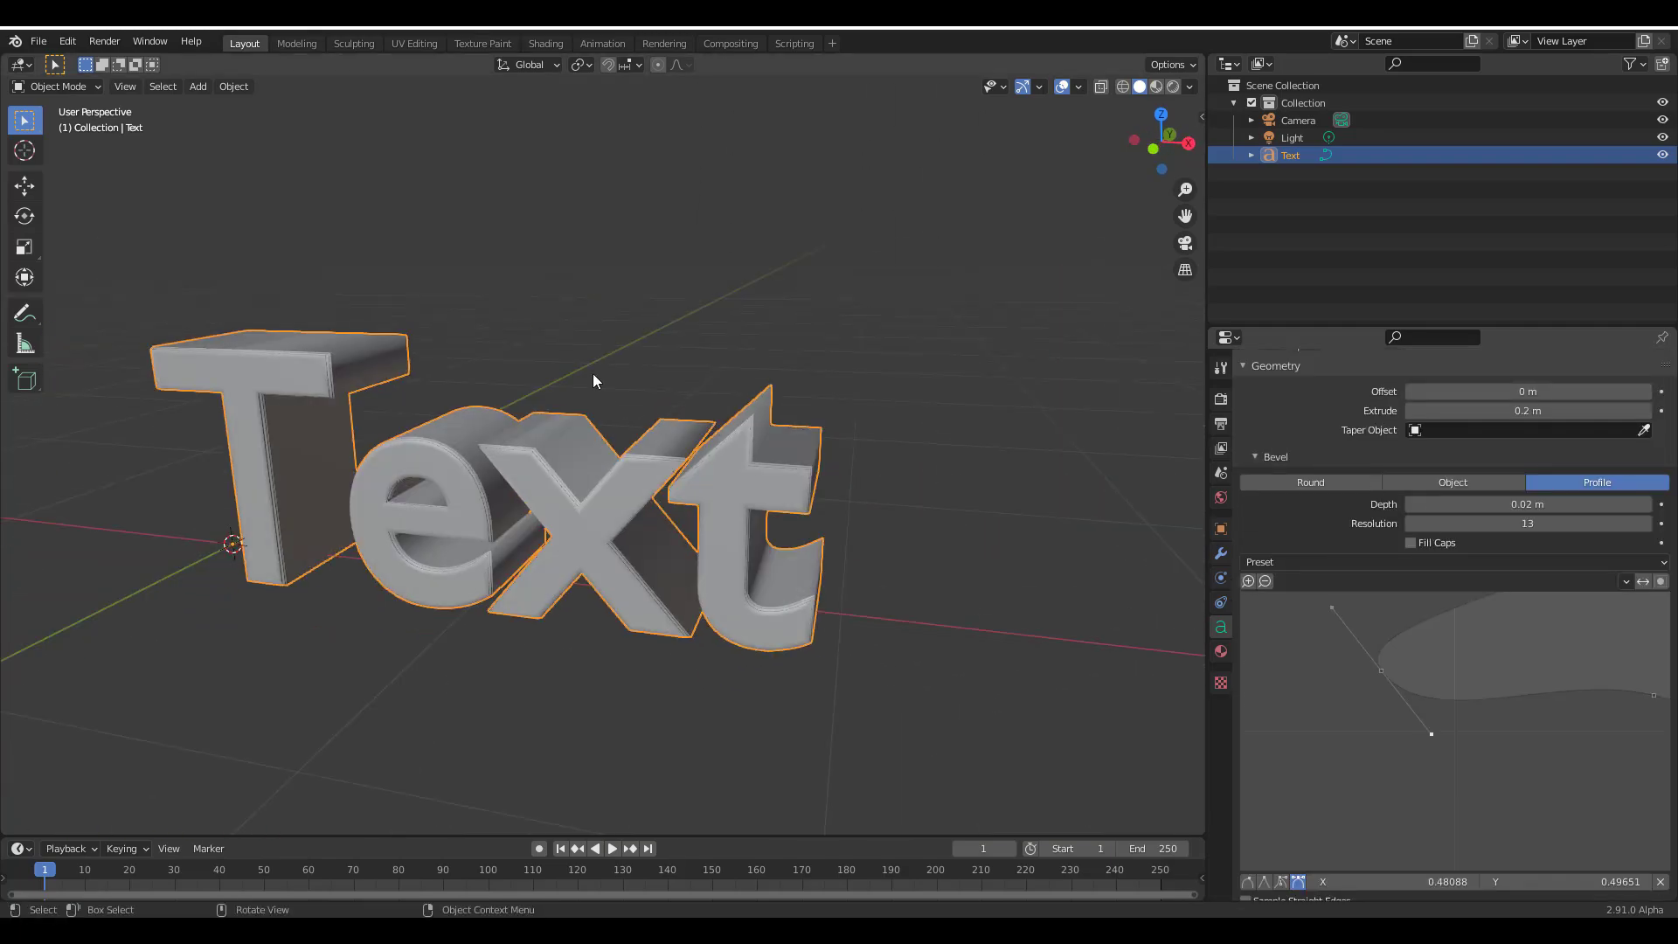
pyautogui.press('Delete')
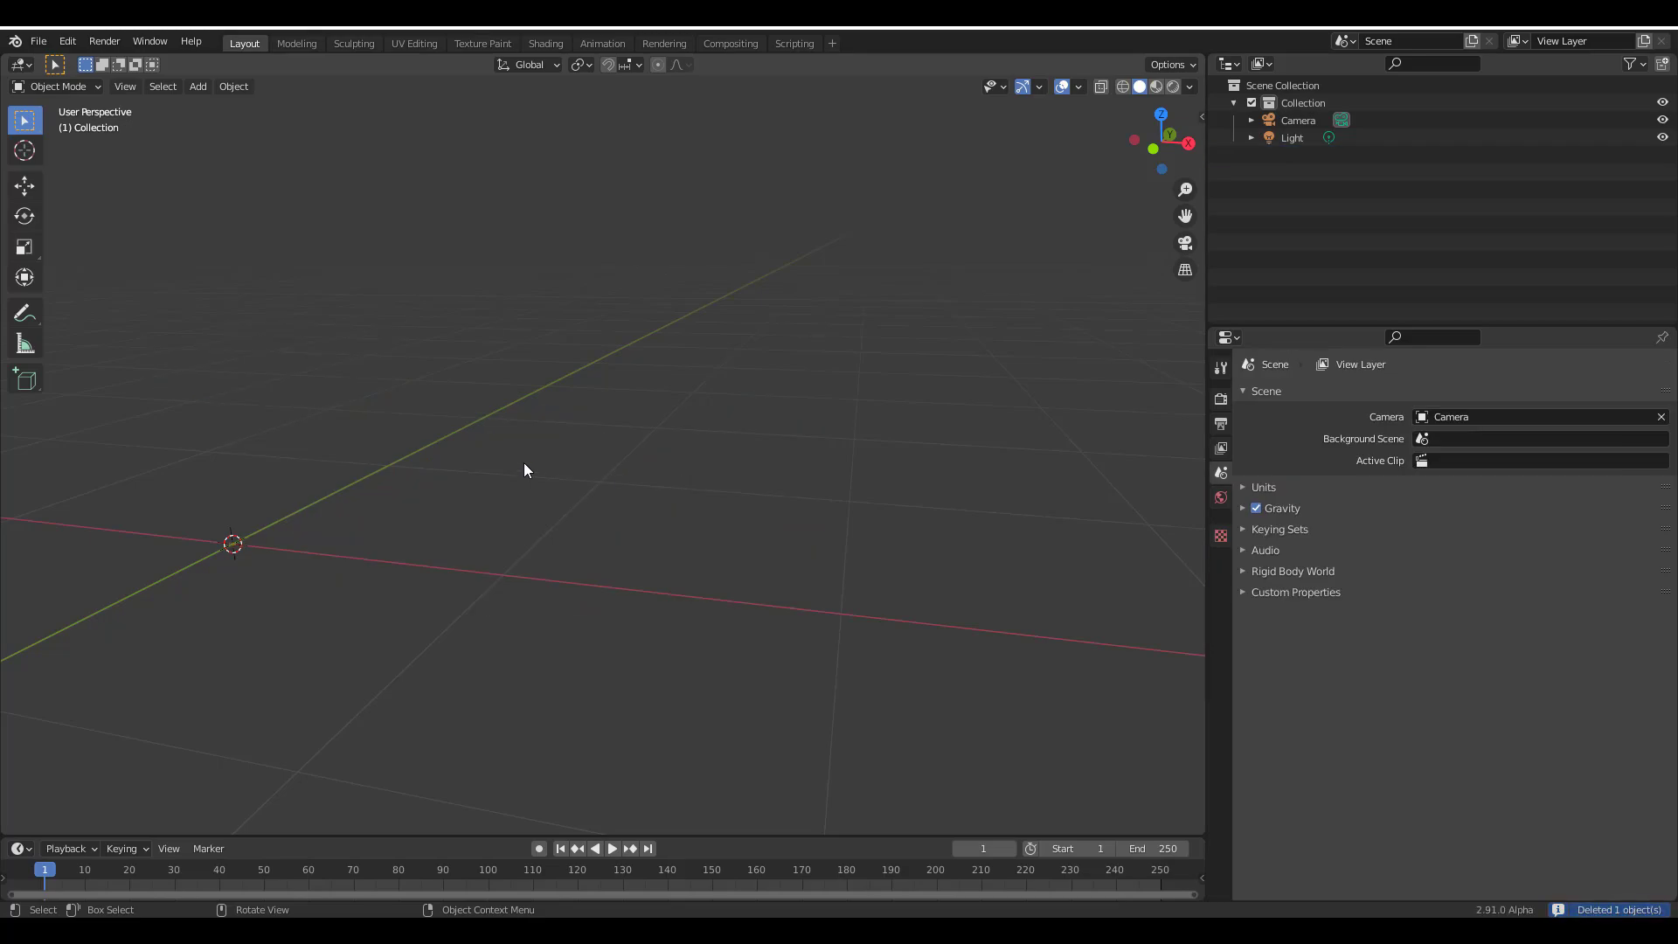
pyautogui.hotkey('shift', 'a')
pyautogui.moveTo(527, 410)
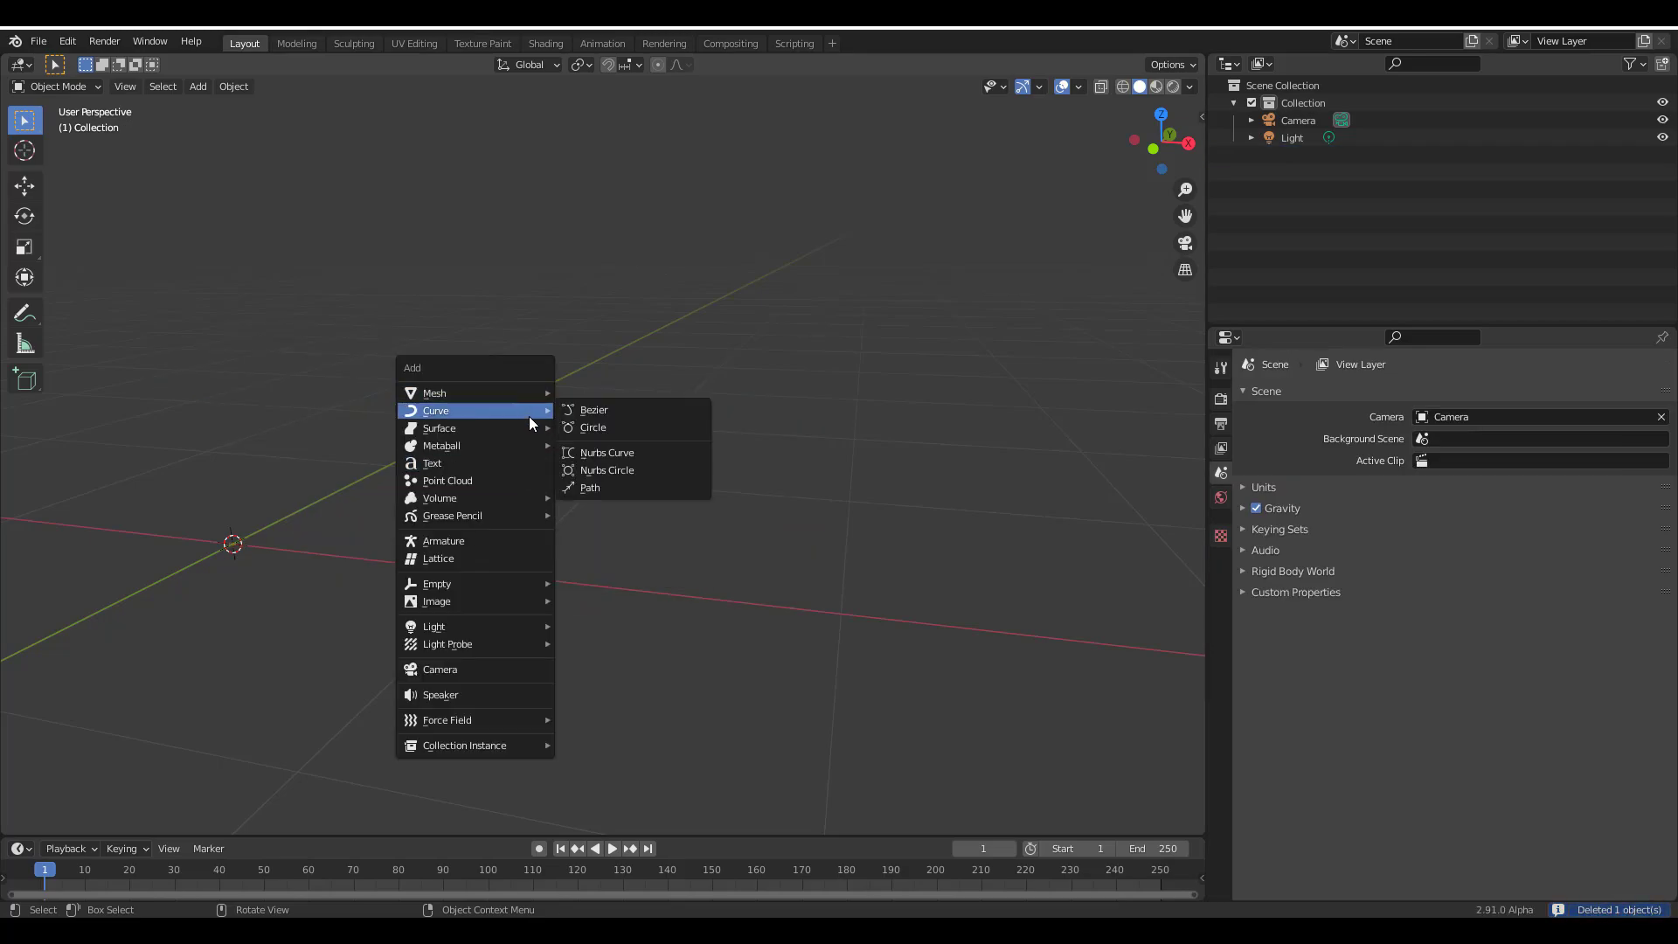
pyautogui.click(600, 413)
# Set the Bezier curve's geometry extrusion to 0.48 m
pyautogui.moveTo(579, 474); pyautogui.dragTo(484, 484, button='middle')
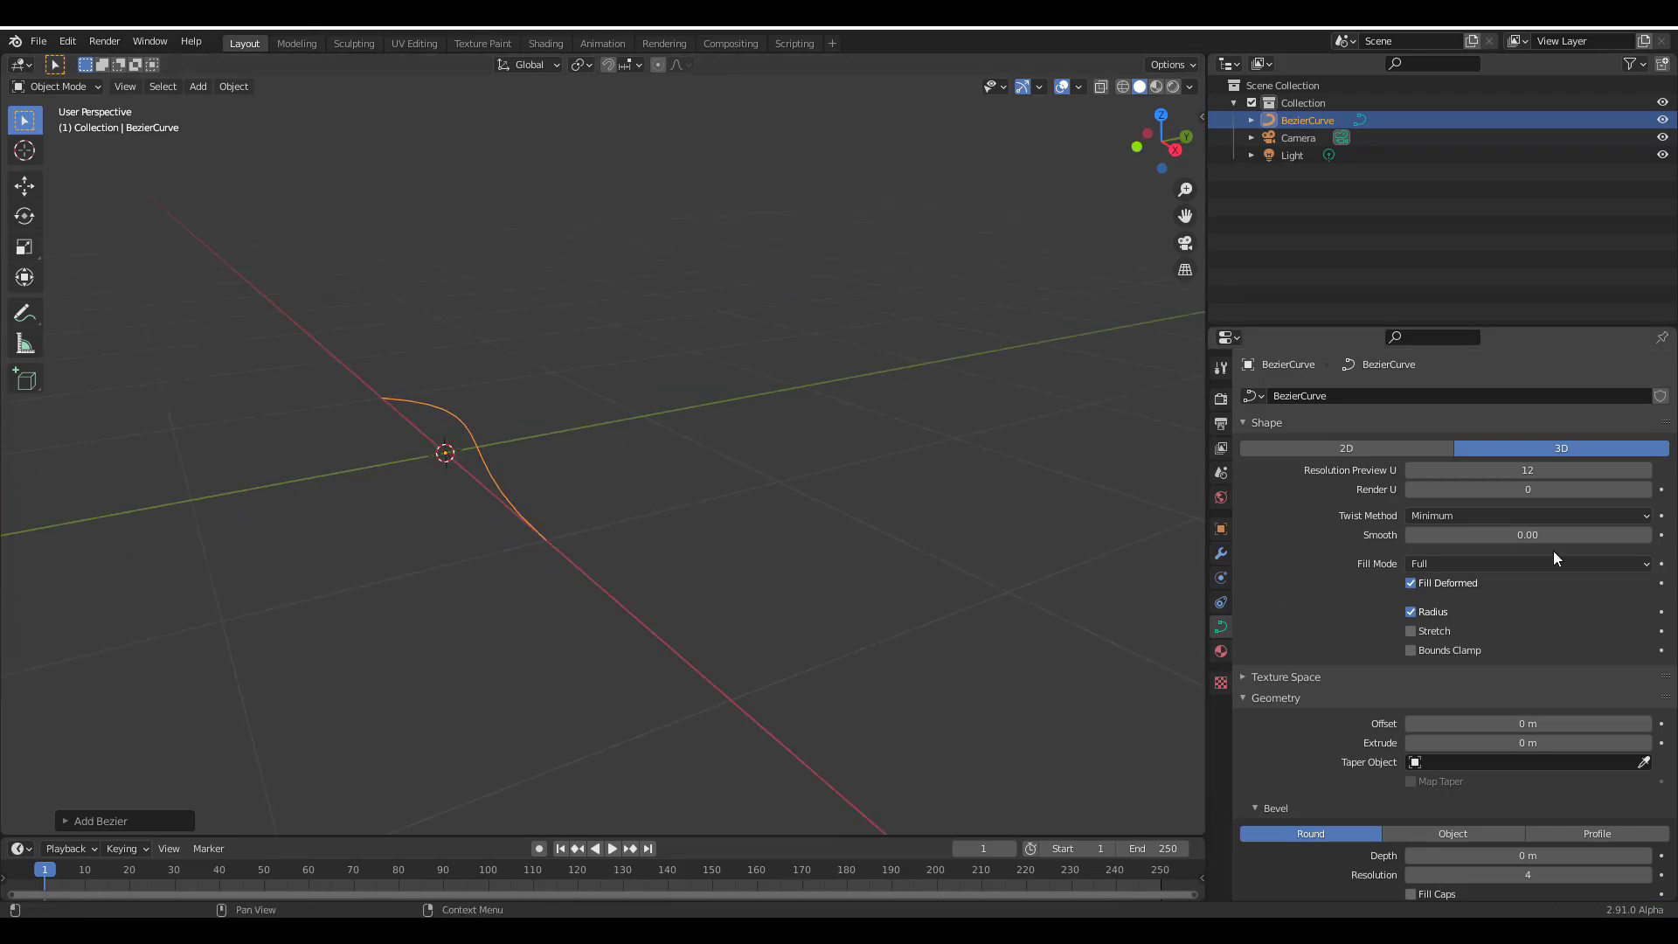
pyautogui.scroll(-3, 1313, 575)
pyautogui.scroll(-2, 1312, 617)
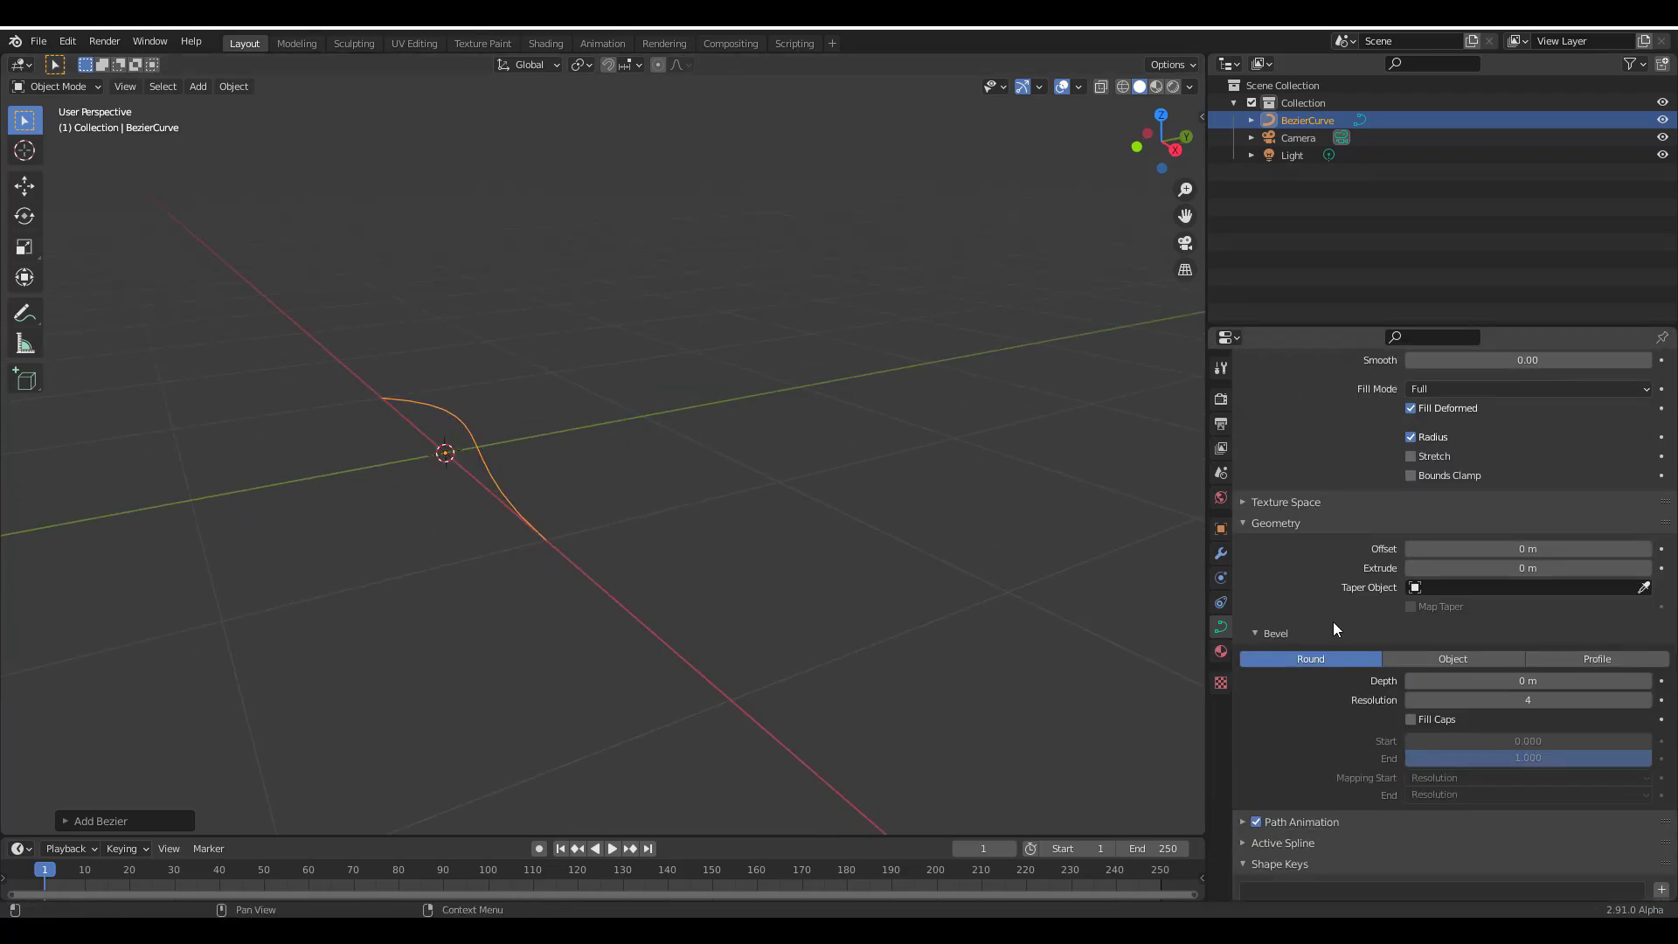
pyautogui.moveTo(1477, 567); pyautogui.dragTo(1551, 567)
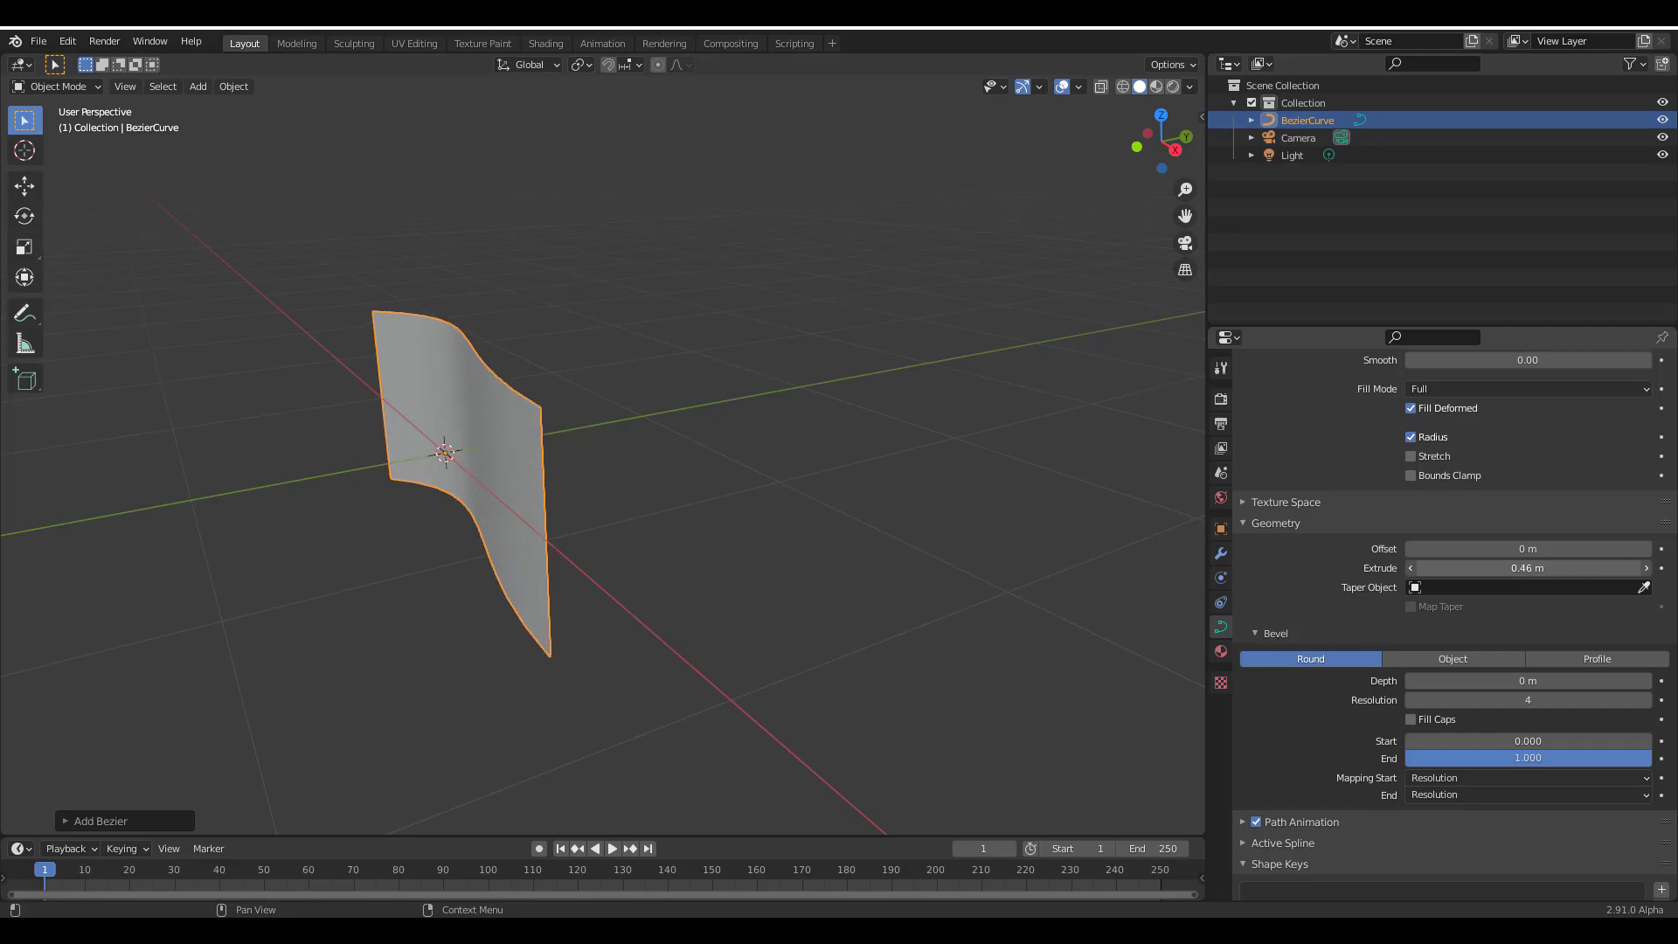
# Switch the curve's bevel type to Profile and apply the Crown Molding preset
pyautogui.click(1593, 659)
pyautogui.scroll(-5, 1454, 629)
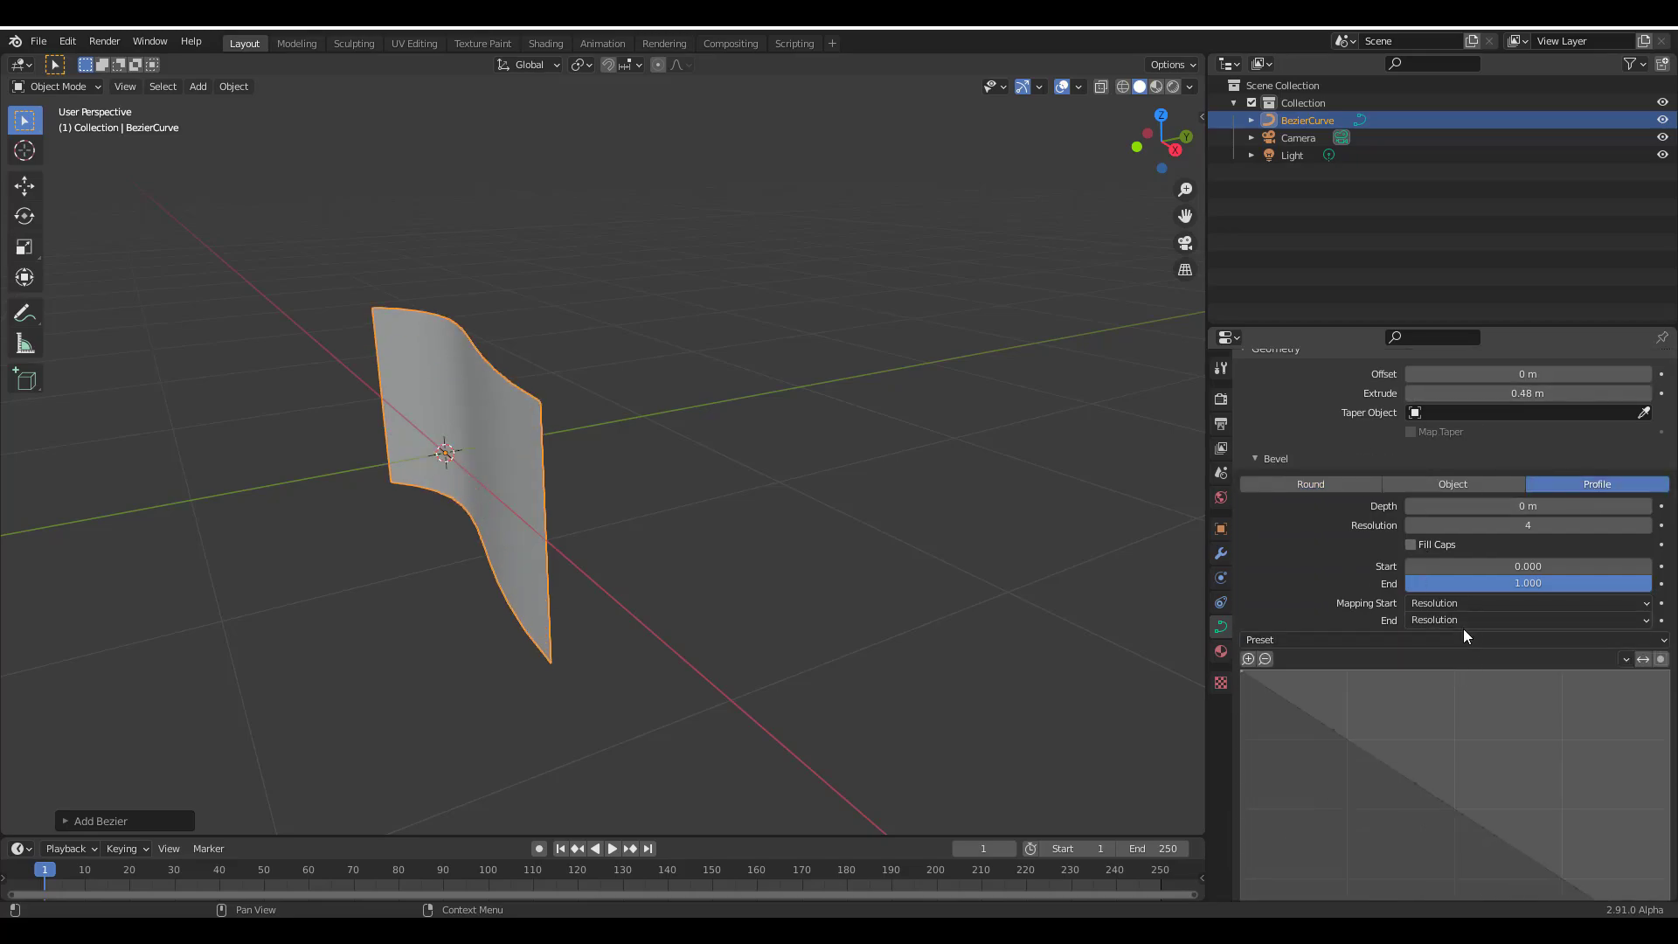
pyautogui.click(1401, 640)
pyautogui.click(1430, 644)
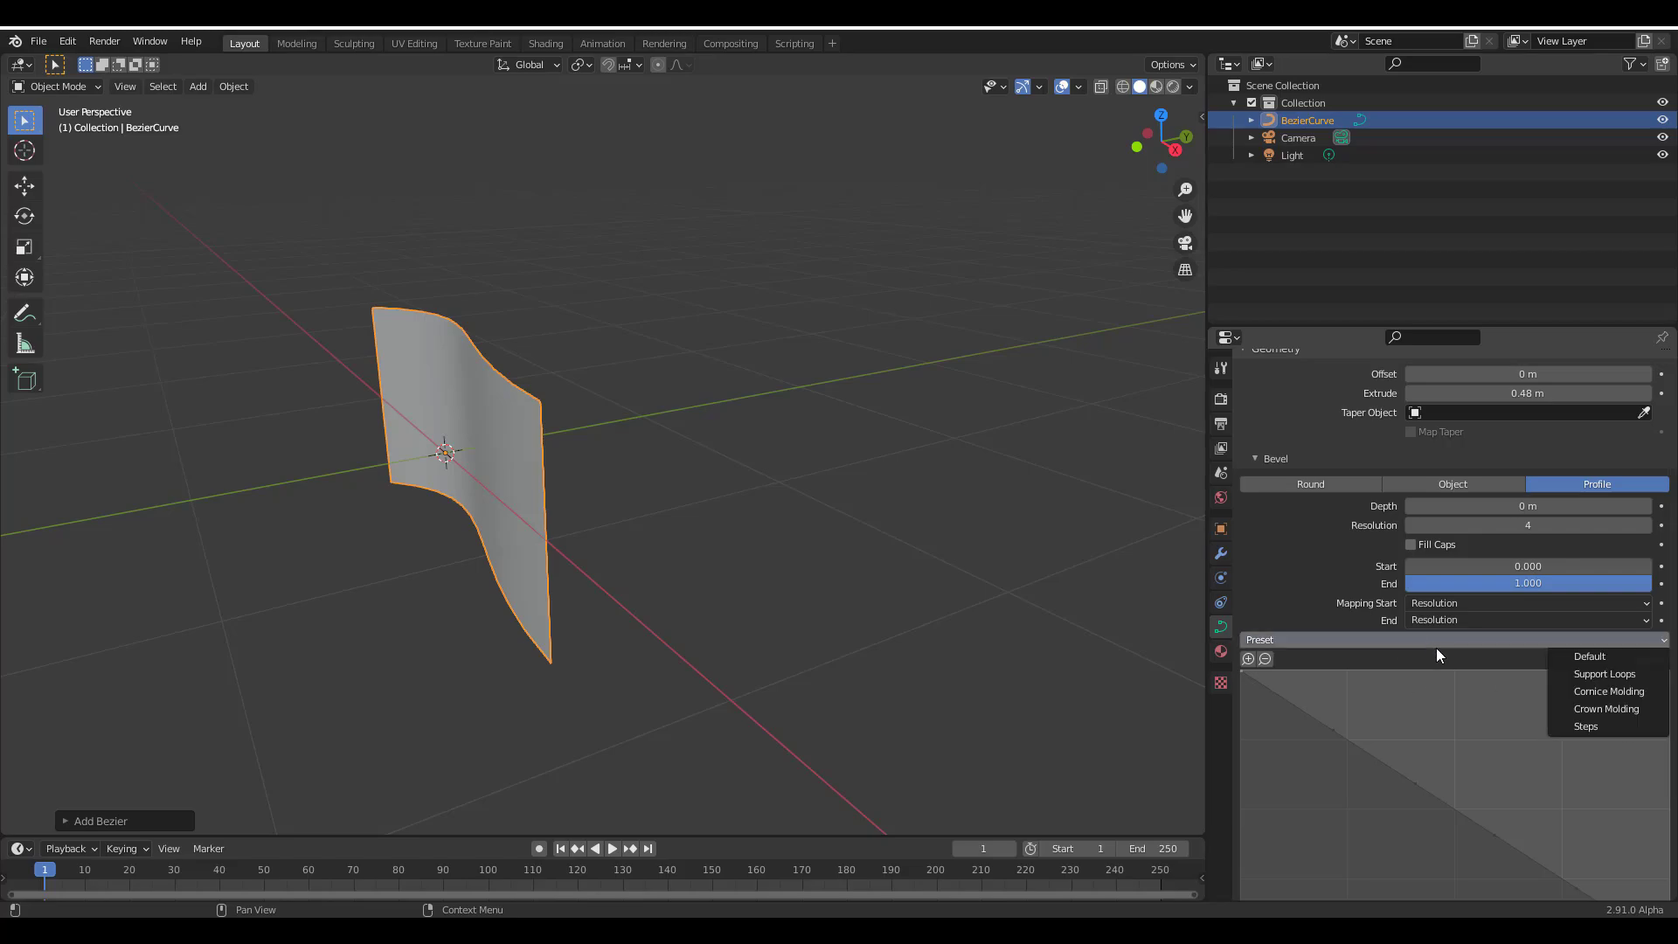
pyautogui.click(1436, 645)
pyautogui.click(1463, 637)
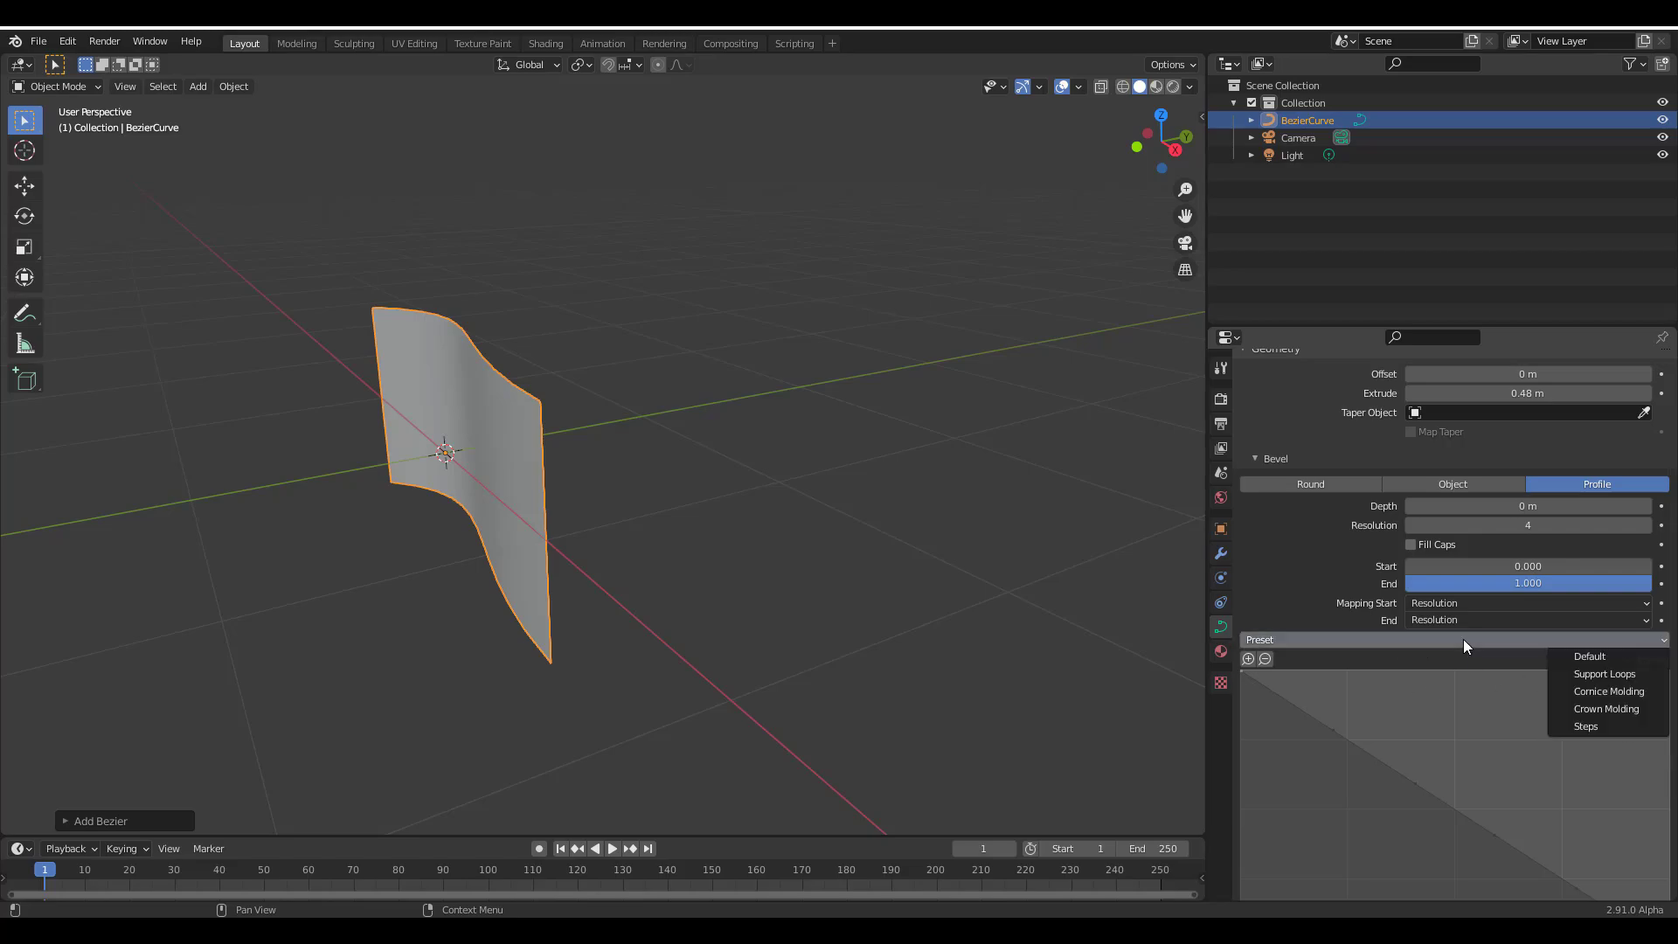
pyautogui.click(1606, 709)
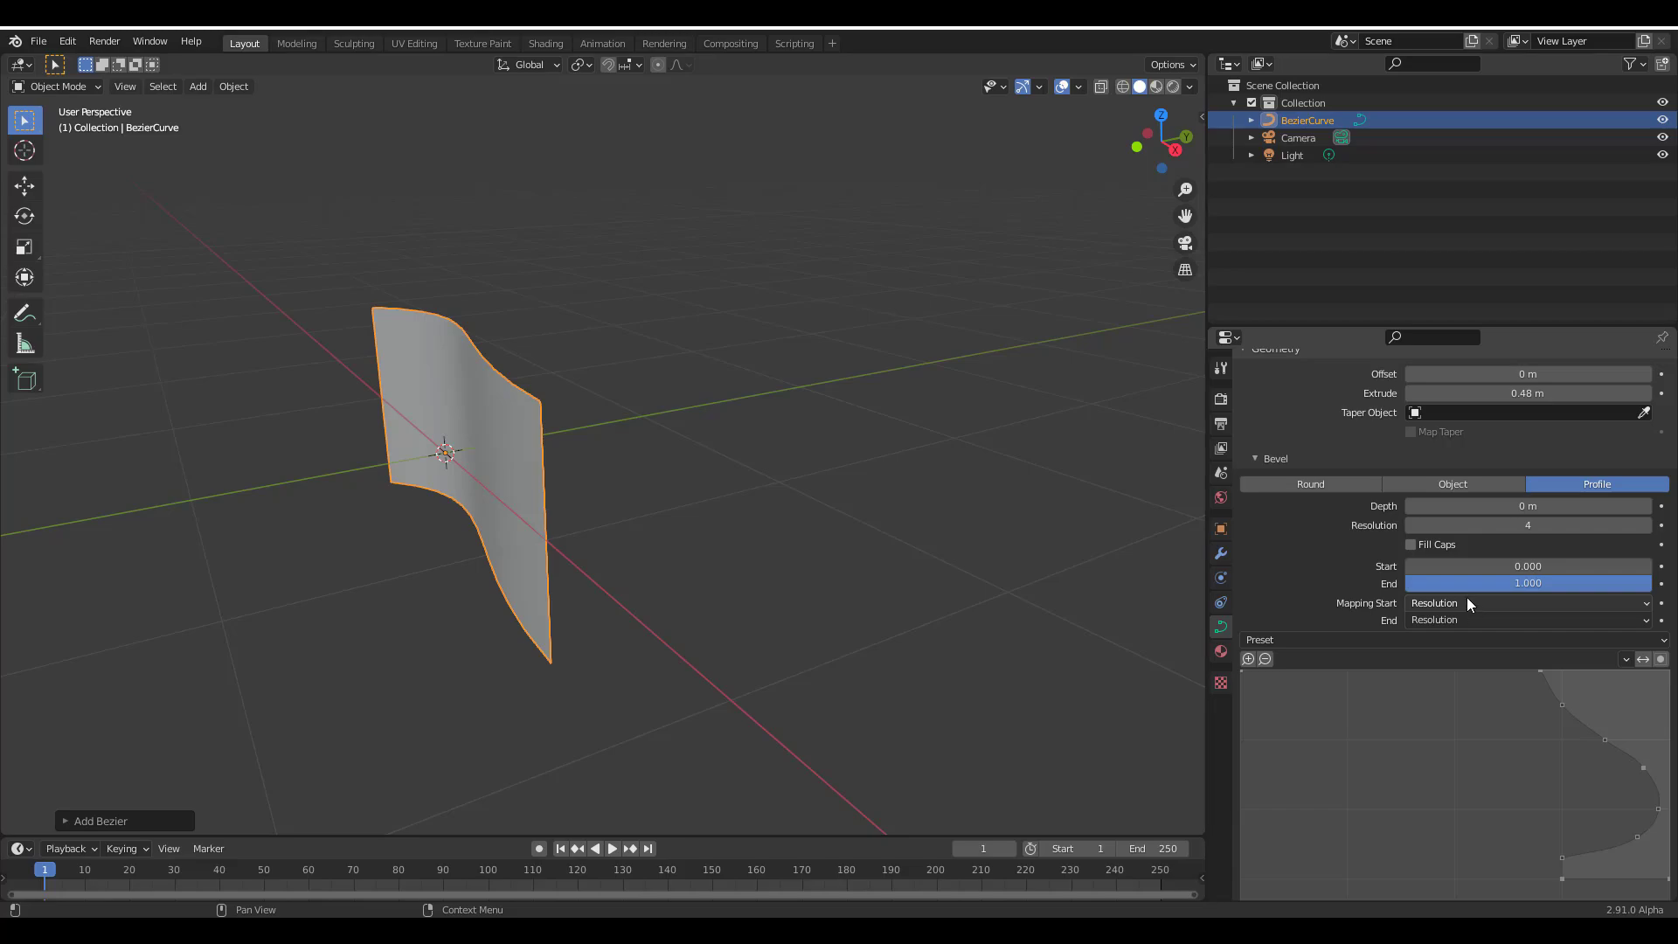
# Set the curve's bevel depth to 0.45 m and its bevel resolution to 20
pyautogui.scroll(-1, 1407, 537)
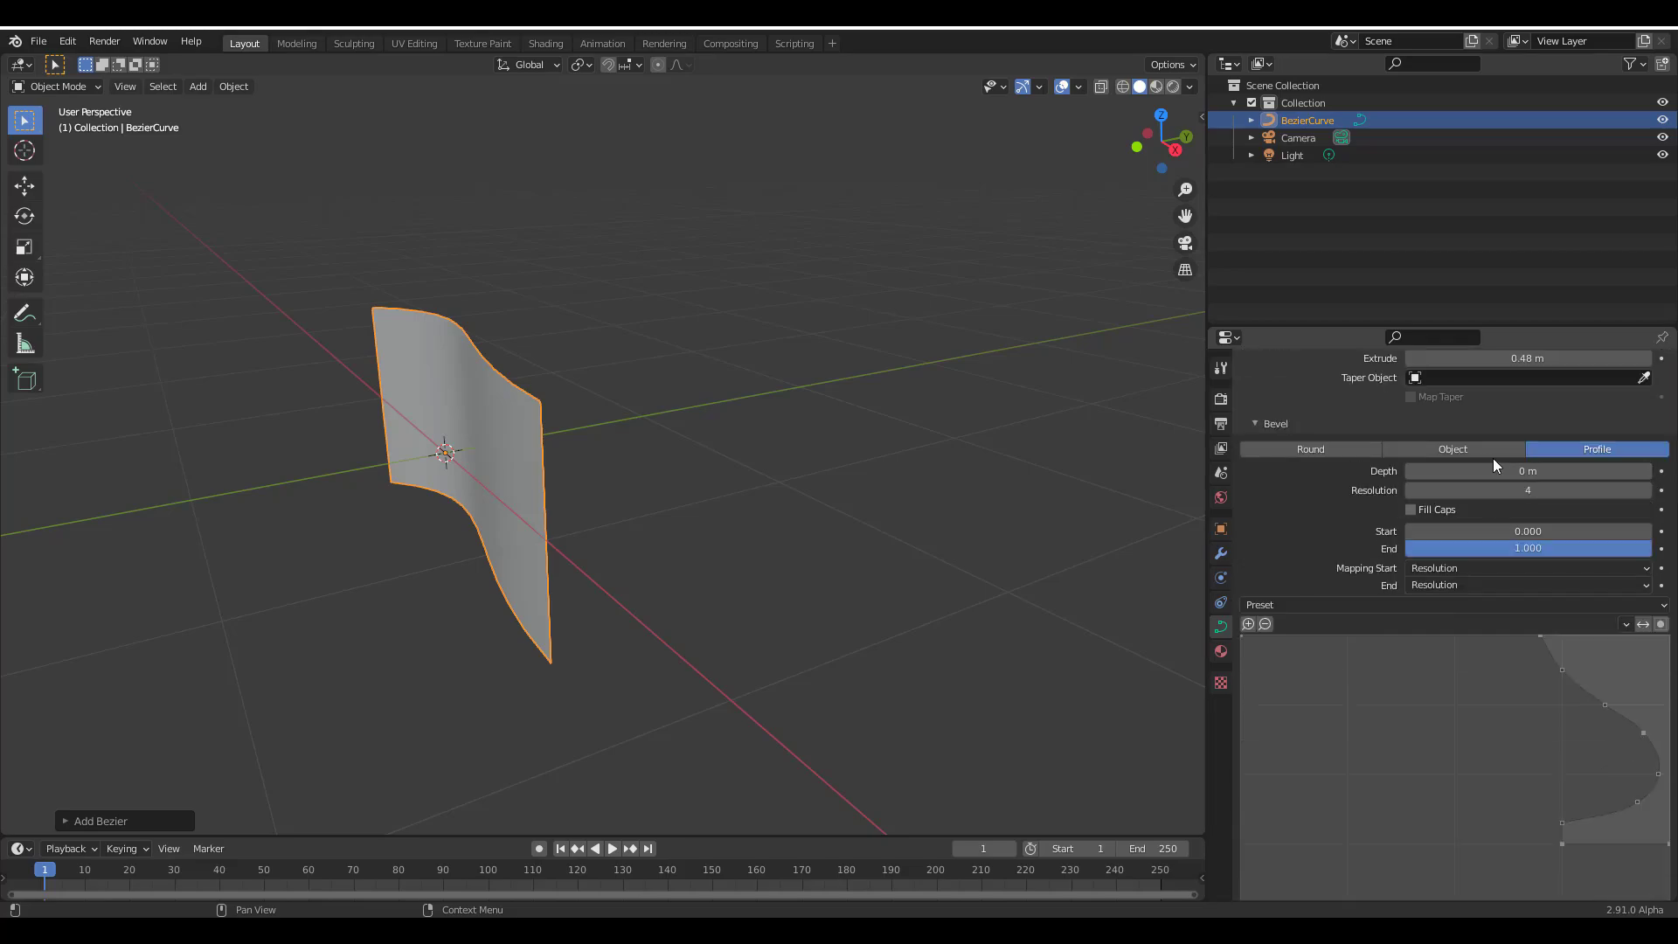
pyautogui.moveTo(1478, 471); pyautogui.dragTo(1533, 471)
pyautogui.moveTo(489, 410); pyautogui.dragTo(568, 550, button='middle')
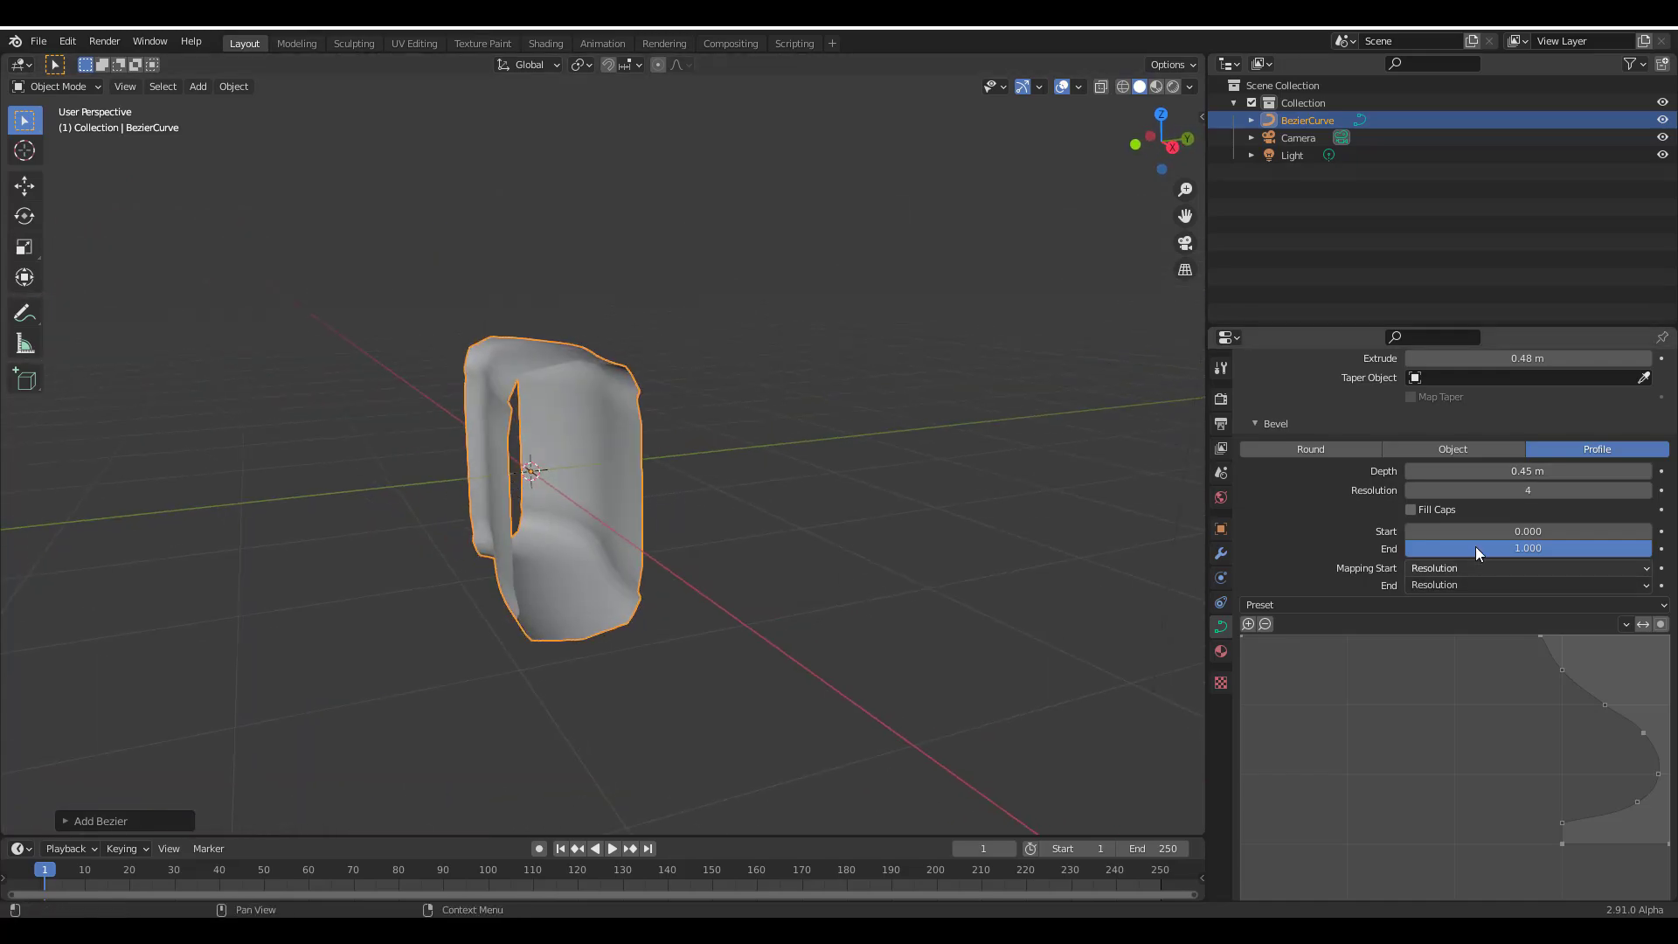
pyautogui.moveTo(1485, 490); pyautogui.dragTo(1547, 490)
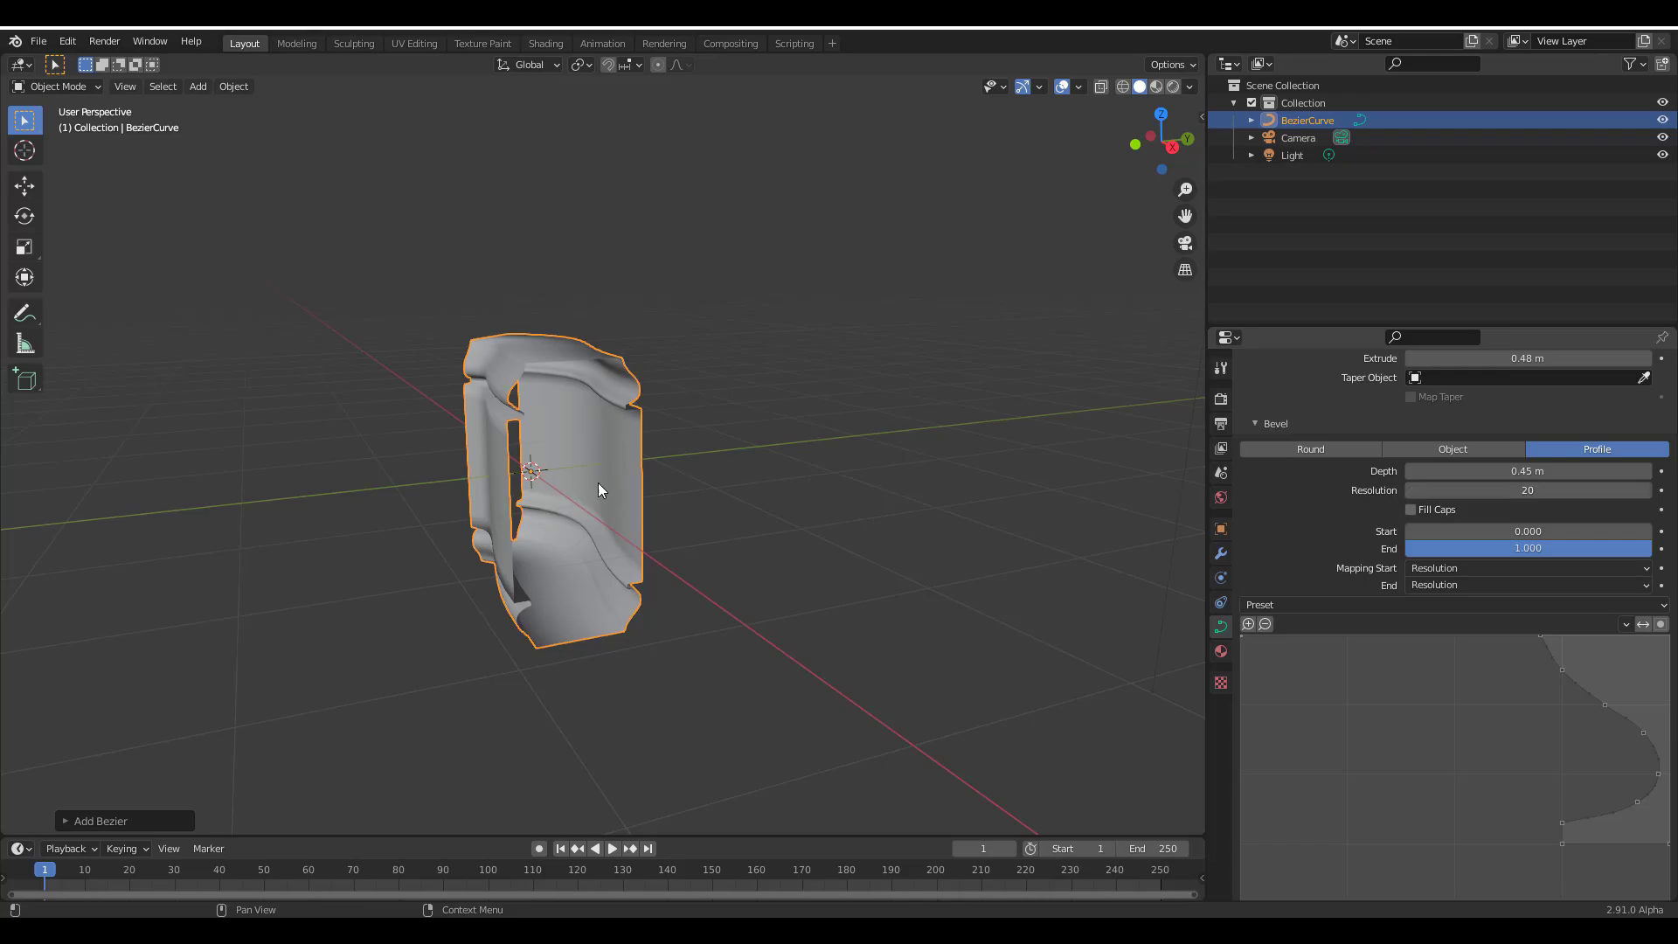
pyautogui.moveTo(597, 489); pyautogui.dragTo(472, 428, button='middle')
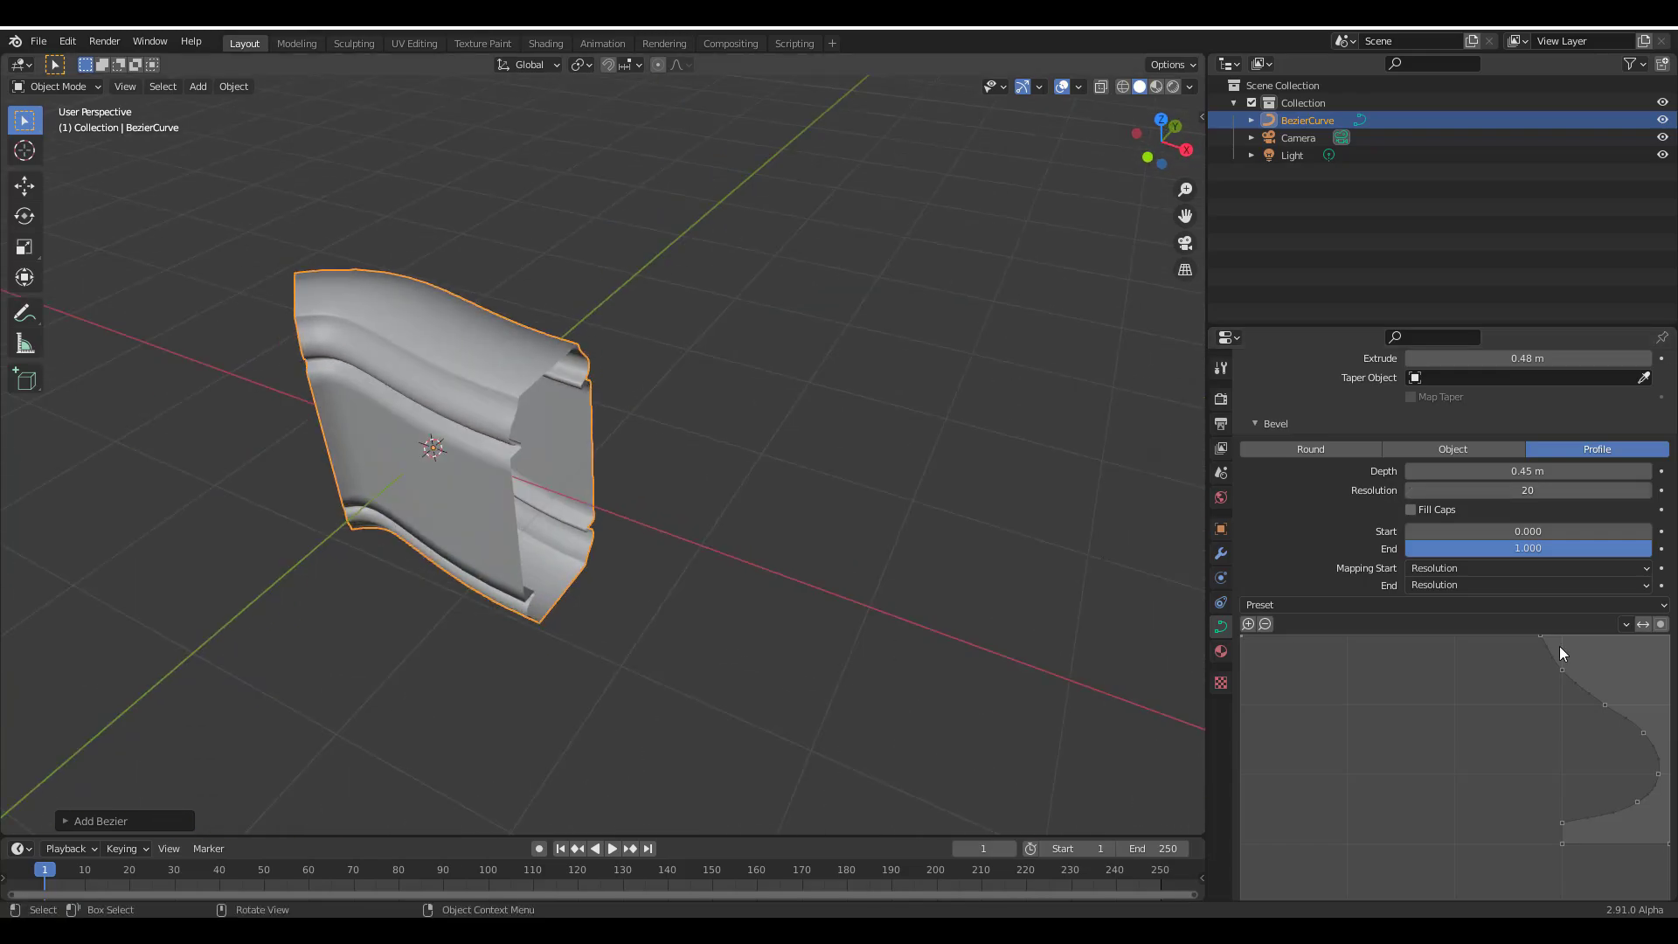
# Change the curve's bevel profile preset to Support Loops and on to Cornice Molding, and view the result from the other side
pyautogui.scroll(-2, 1313, 542)
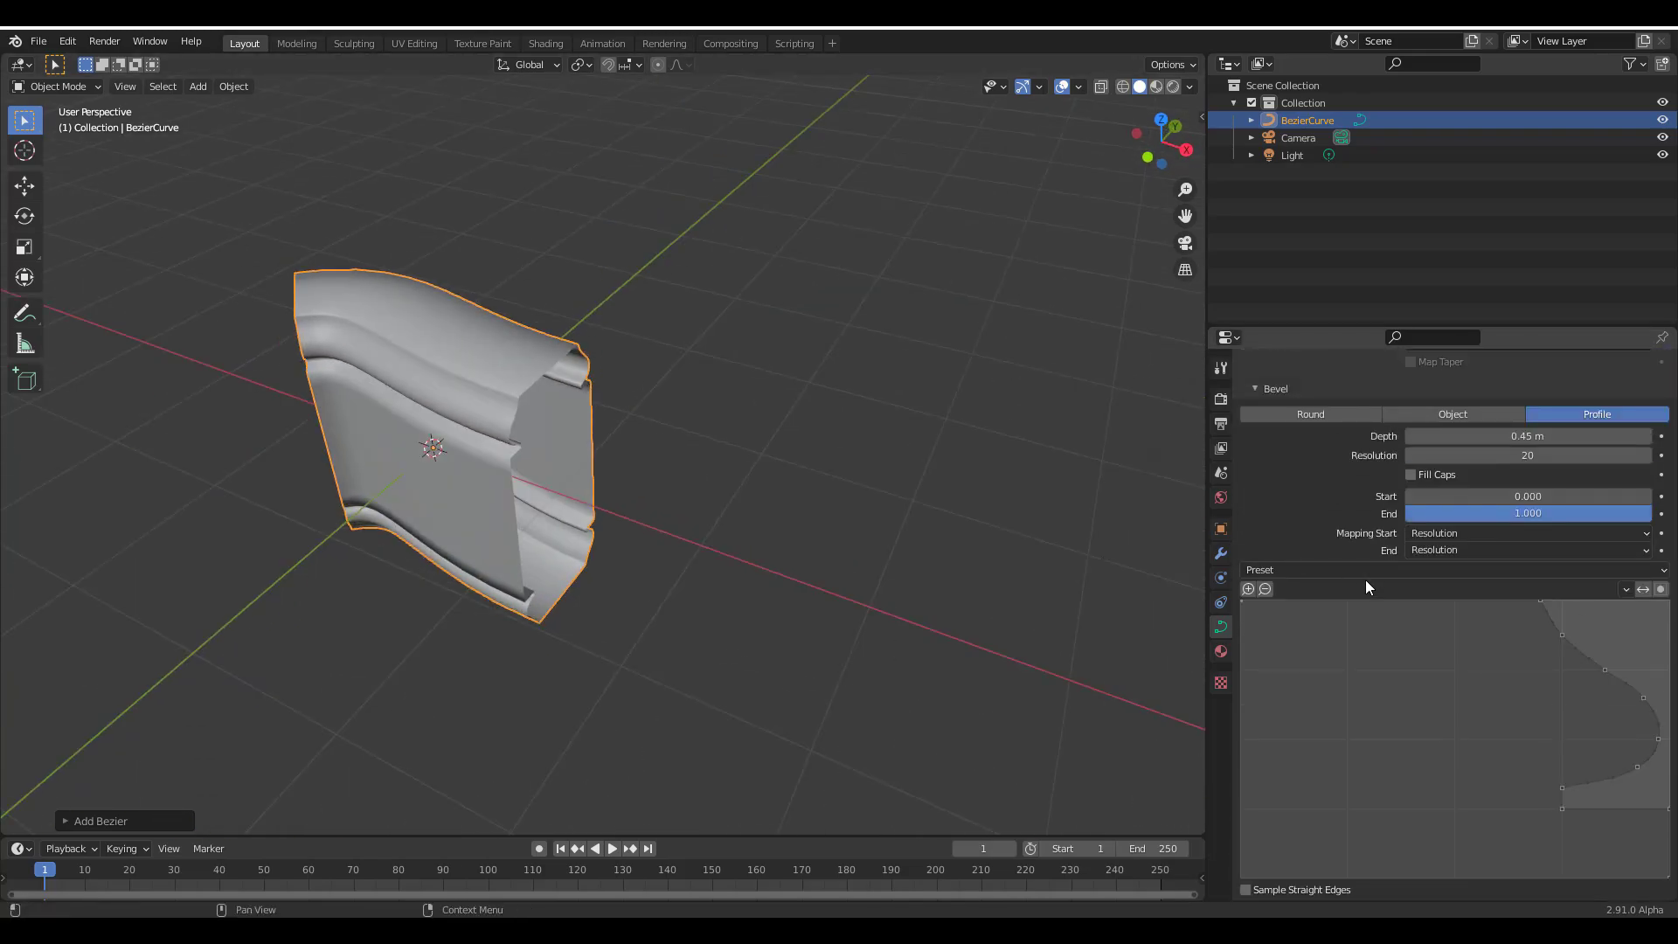
pyautogui.click(1365, 570)
pyautogui.click(1363, 569)
pyautogui.click(1492, 570)
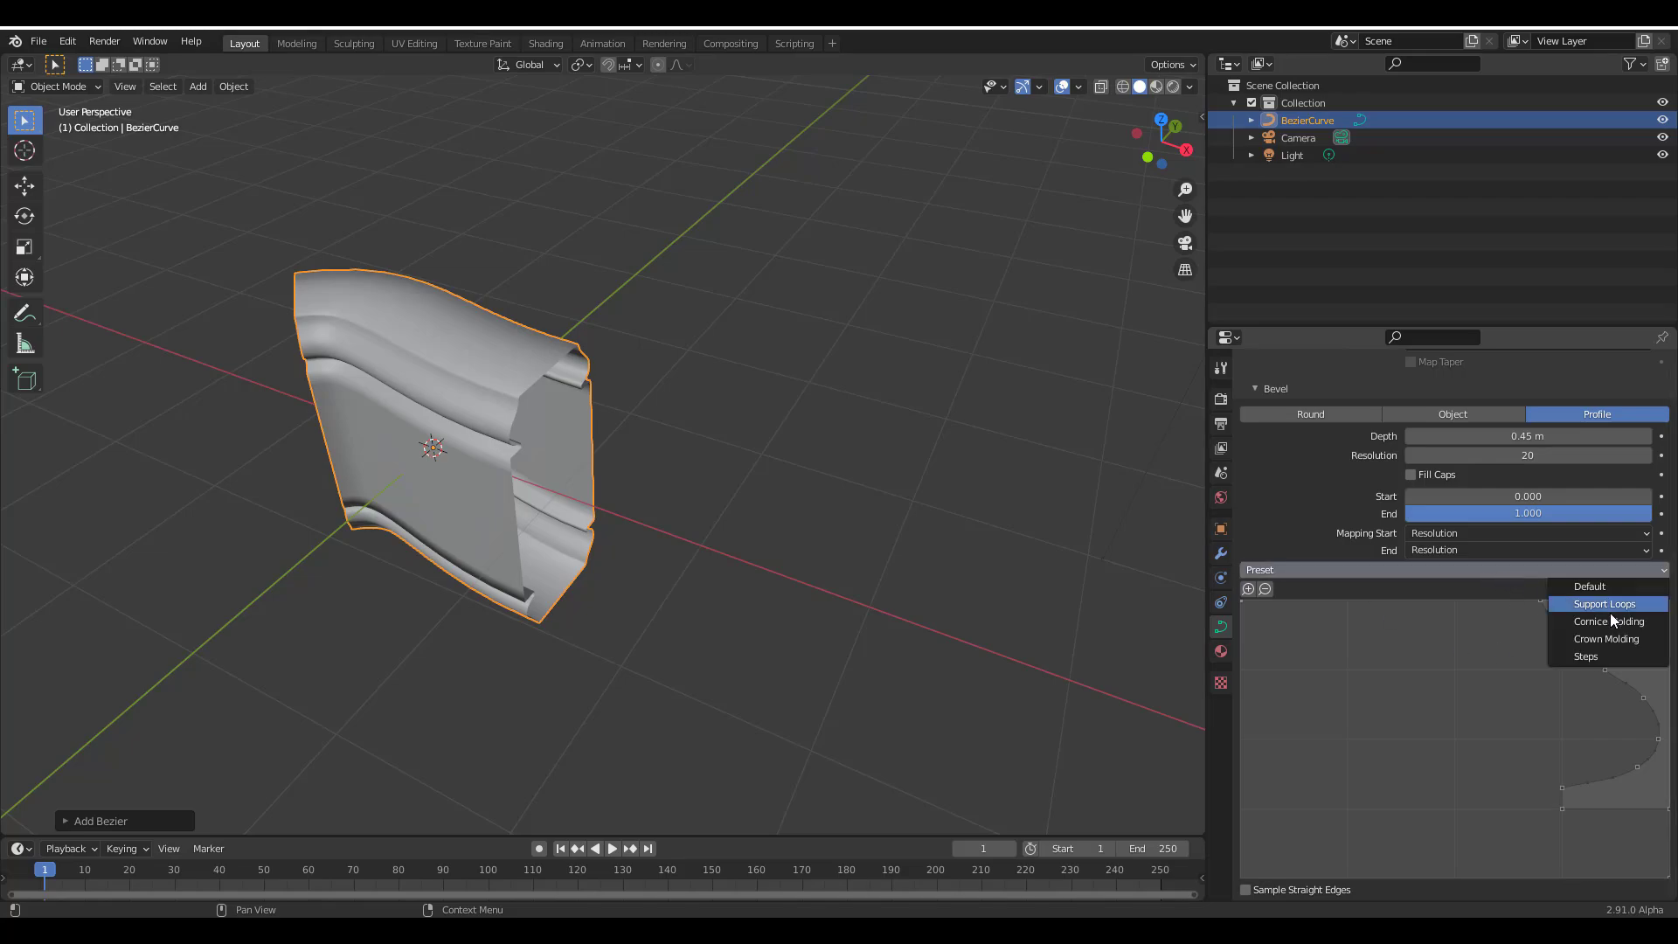
pyautogui.click(1610, 603)
pyautogui.click(1516, 571)
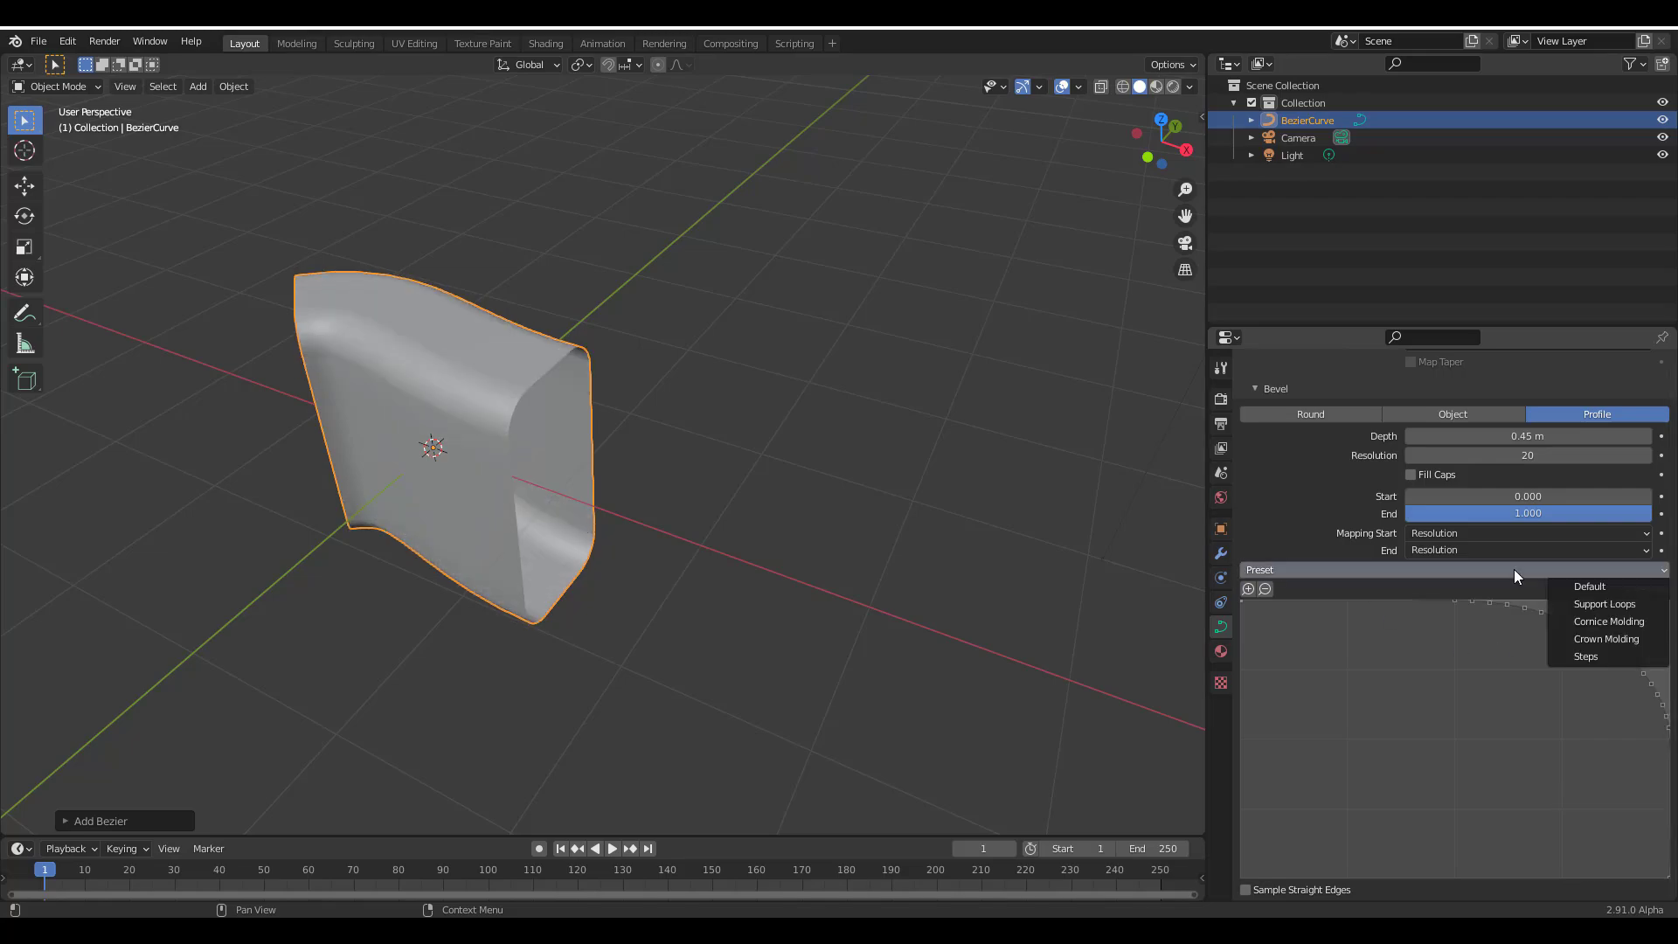
pyautogui.click(1591, 622)
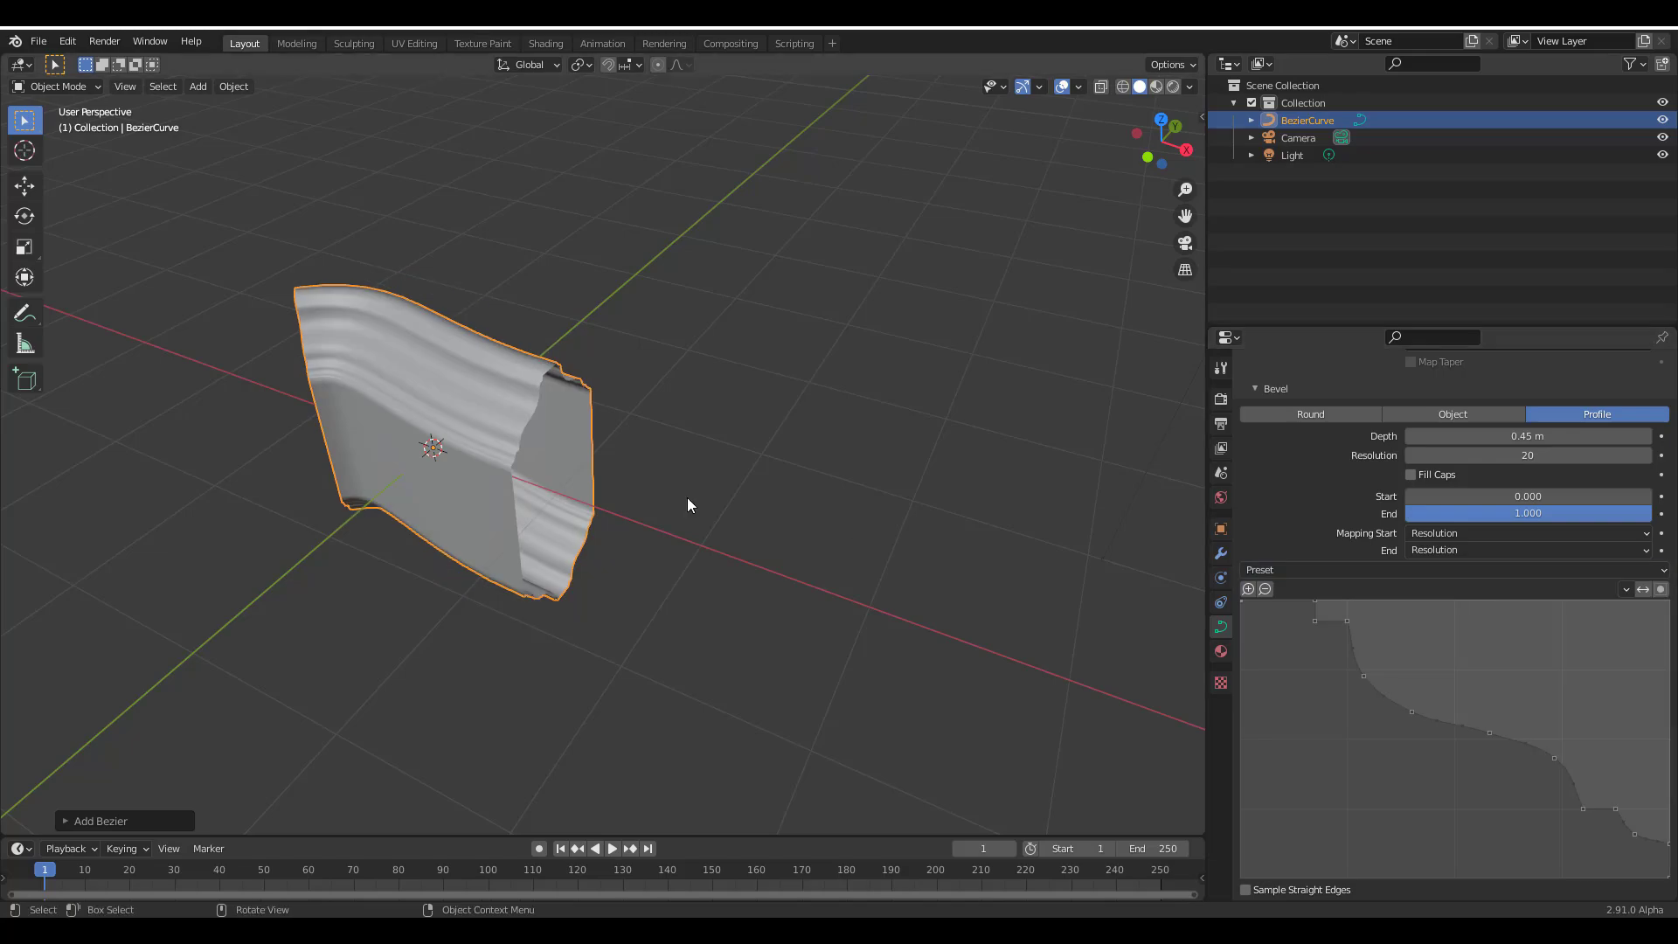
pyautogui.moveTo(686, 505); pyautogui.dragTo(989, 421, button='middle')
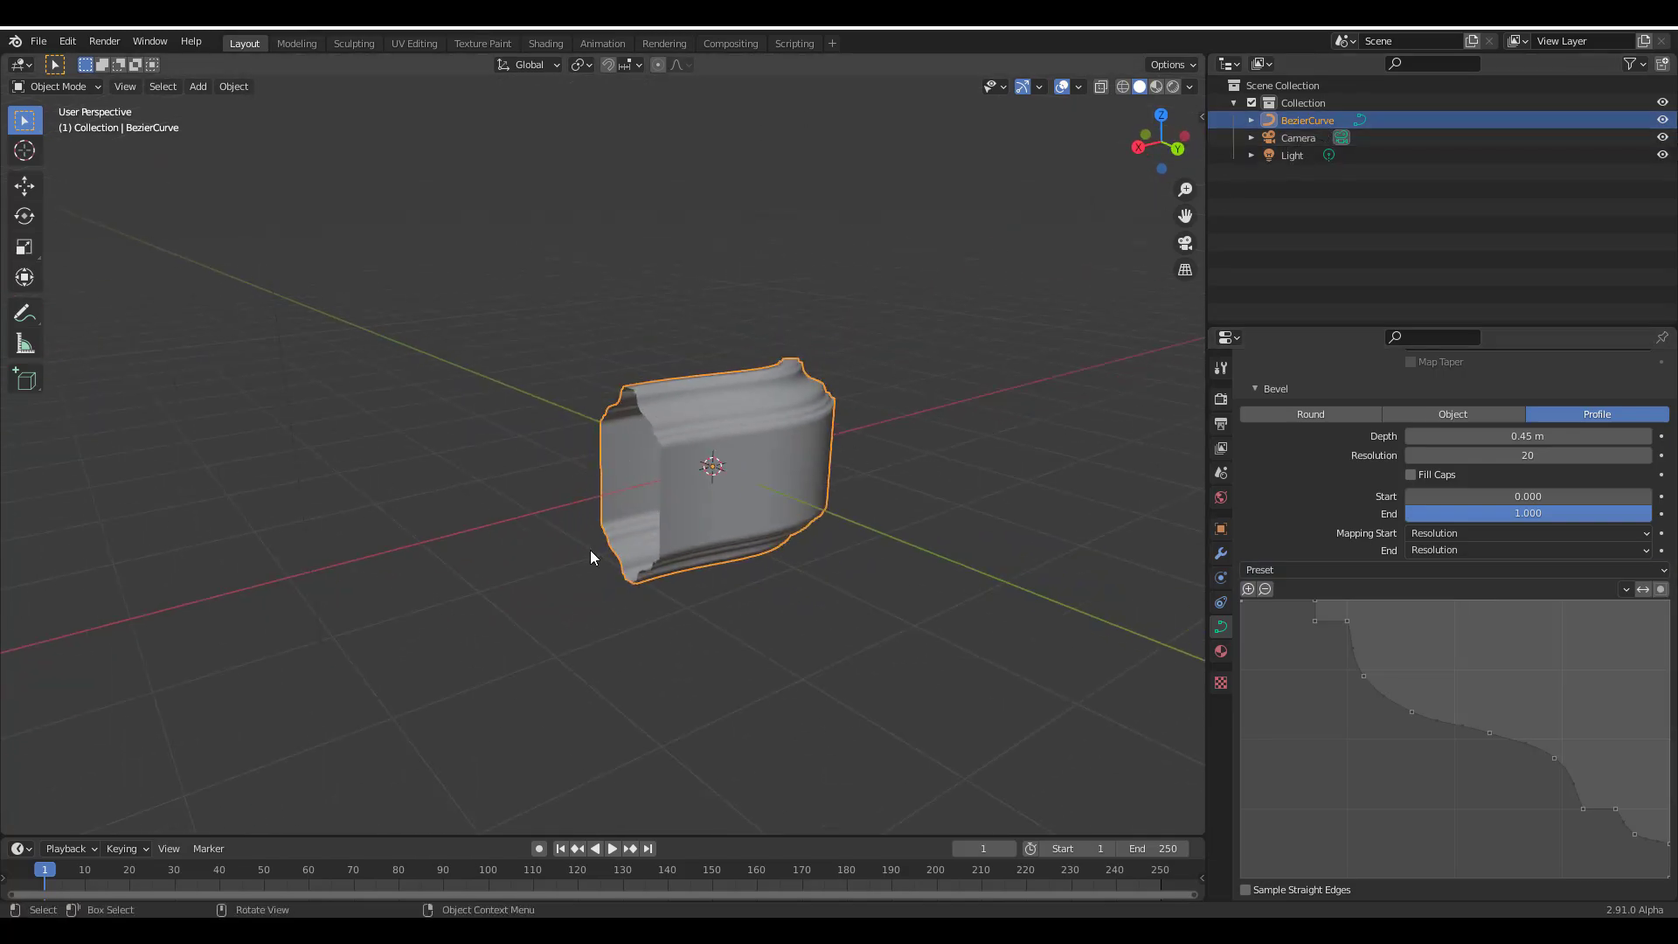
# Examine the curve's molded bevel from the opposite side and at different distances
pyautogui.moveTo(589, 549); pyautogui.dragTo(941, 609, button='middle')
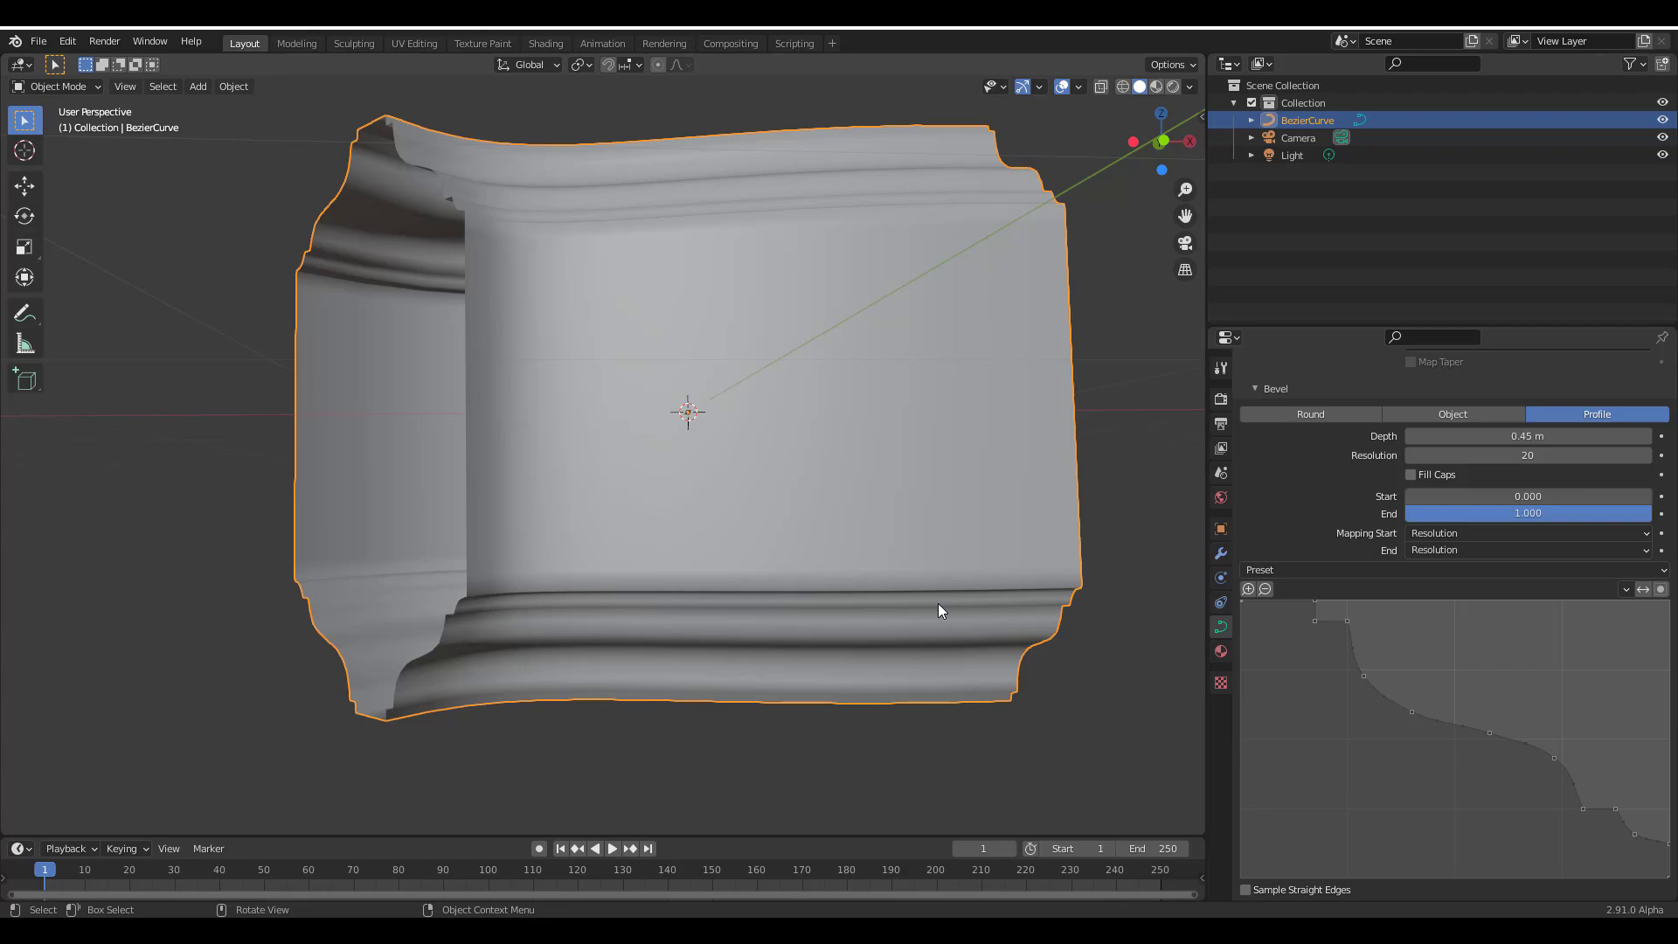
pyautogui.moveTo(837, 669); pyautogui.dragTo(443, 398, button='middle')
pyautogui.scroll(-5, 641, 433)
pyautogui.scroll(2, 443, 398)
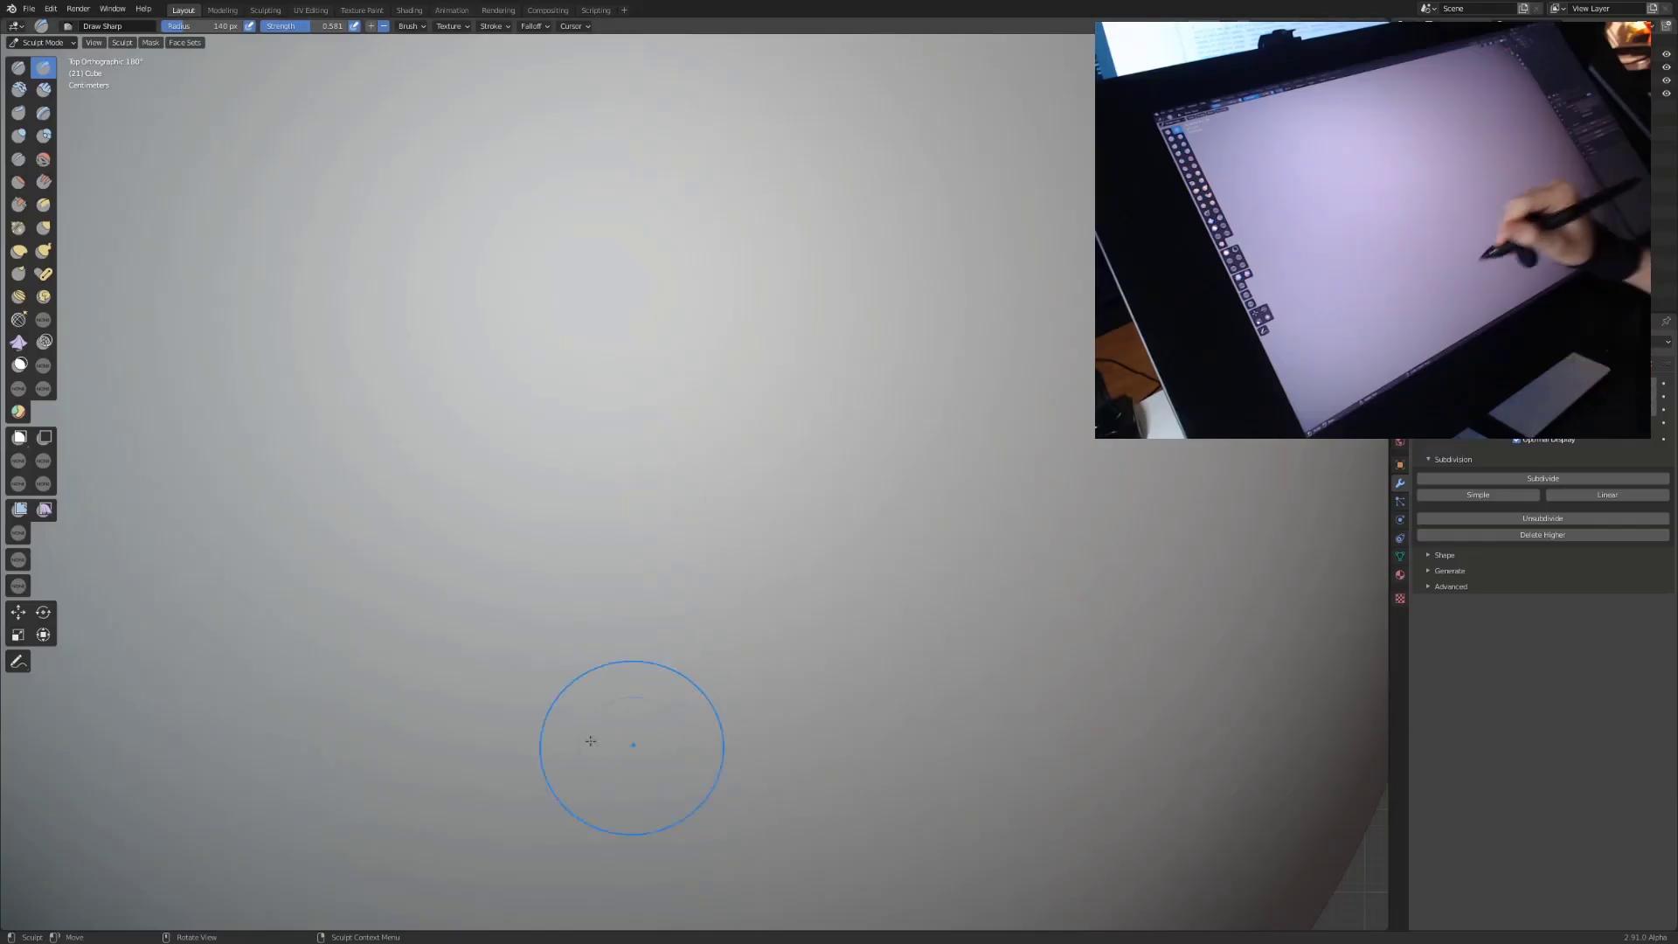
# Carve four roughly parallel curved grooves into the sphere's surface with the Draw Sharp brush
pyautogui.moveTo(398, 732)
pyautogui.mouseDown()
pyautogui.moveTo(386, 496)
pyautogui.moveTo(651, 170)
pyautogui.mouseUp()
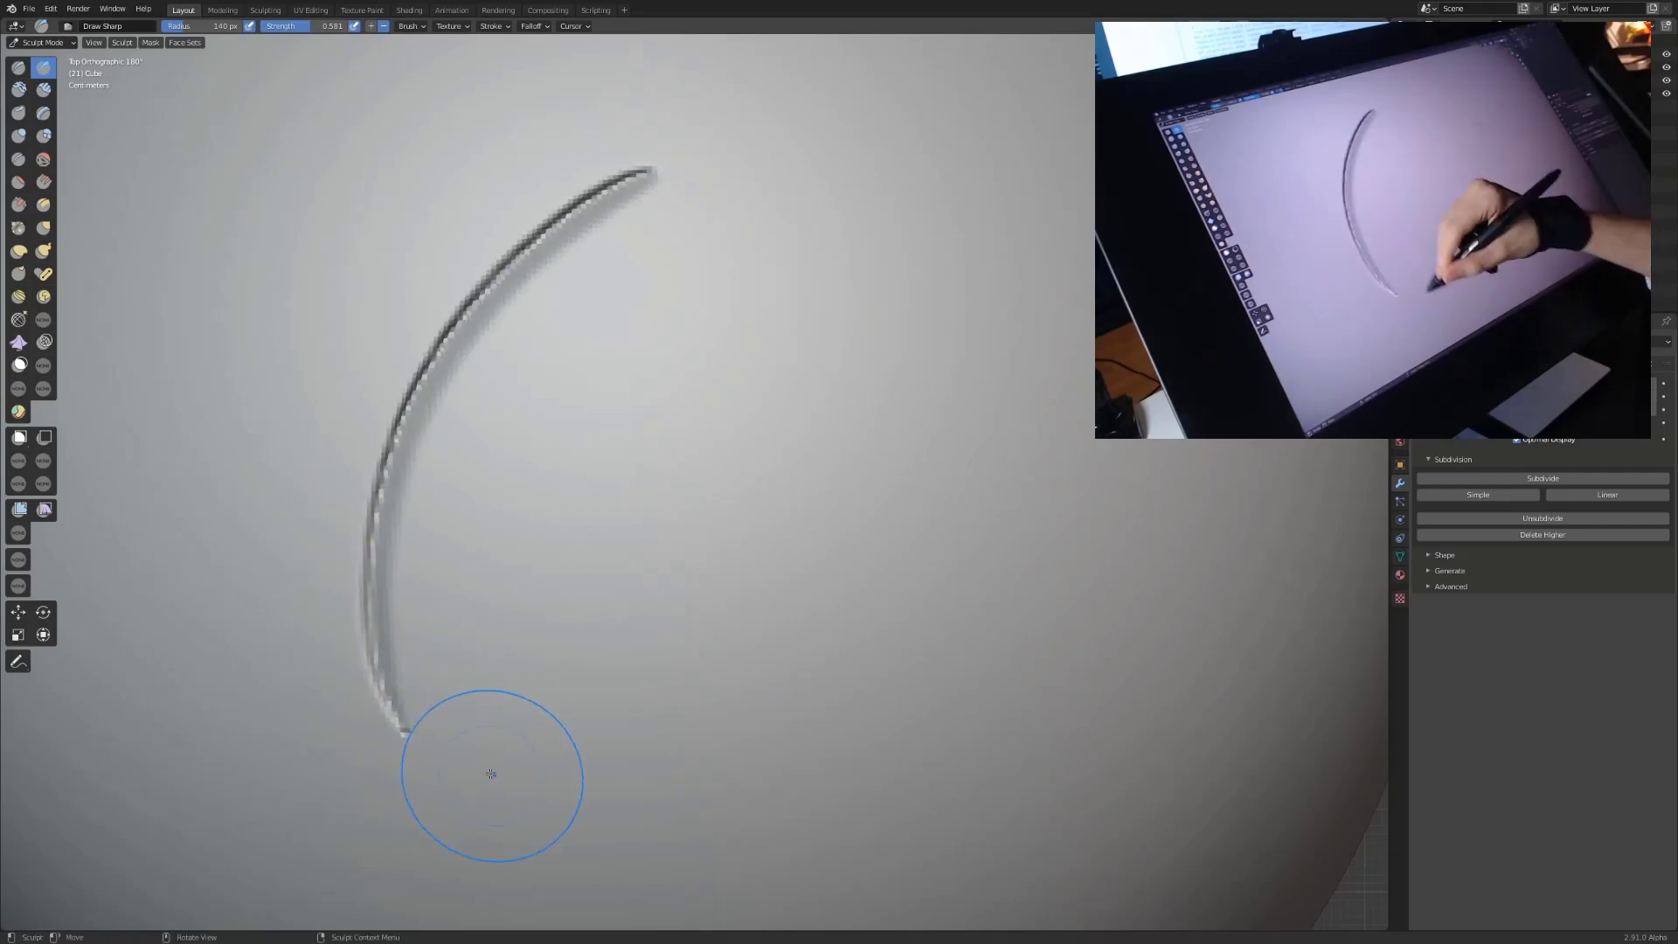
pyautogui.moveTo(487, 773); pyautogui.dragTo(656, 278)
pyautogui.moveTo(551, 790); pyautogui.dragTo(808, 288)
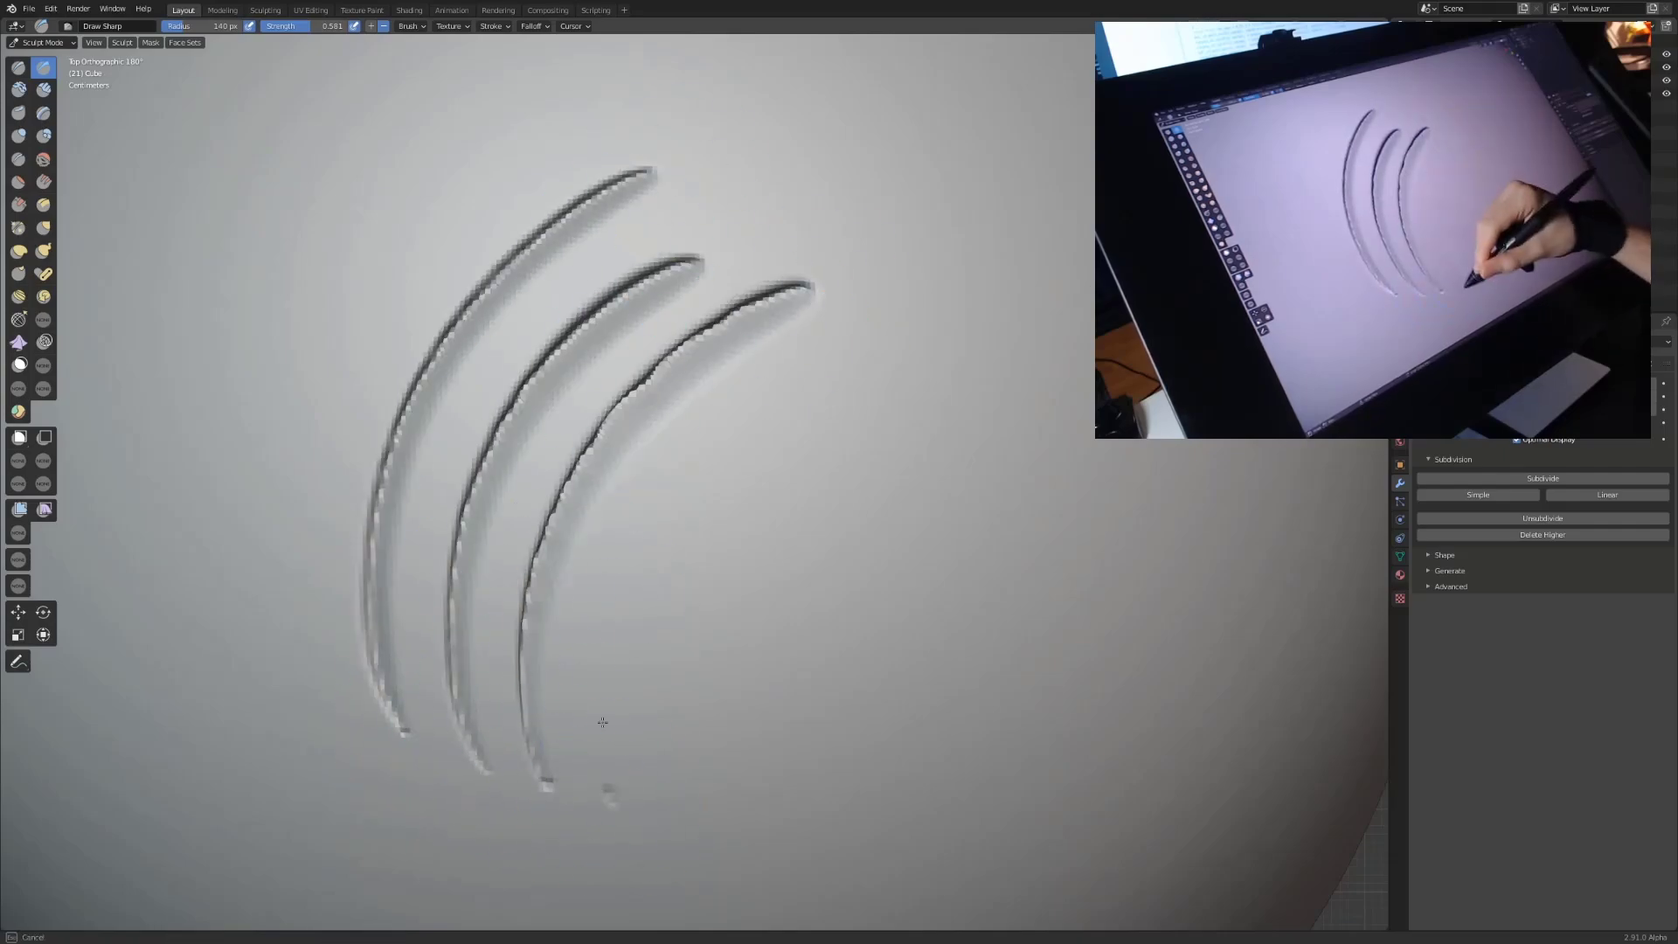
pyautogui.moveTo(612, 800); pyautogui.dragTo(893, 341)
# Carve zigzag marks, short nicks and a long wavy groove around the four curved grooves with the Draw Sharp brush
pyautogui.moveTo(732, 712)
pyautogui.mouseDown()
pyautogui.moveTo(816, 707)
pyautogui.moveTo(933, 678)
pyautogui.mouseUp()
pyautogui.moveTo(804, 612)
pyautogui.mouseDown()
pyautogui.moveTo(993, 513)
pyautogui.moveTo(1092, 367)
pyautogui.moveTo(987, 260)
pyautogui.mouseUp()
pyautogui.moveTo(206, 199); pyautogui.dragTo(297, 284)
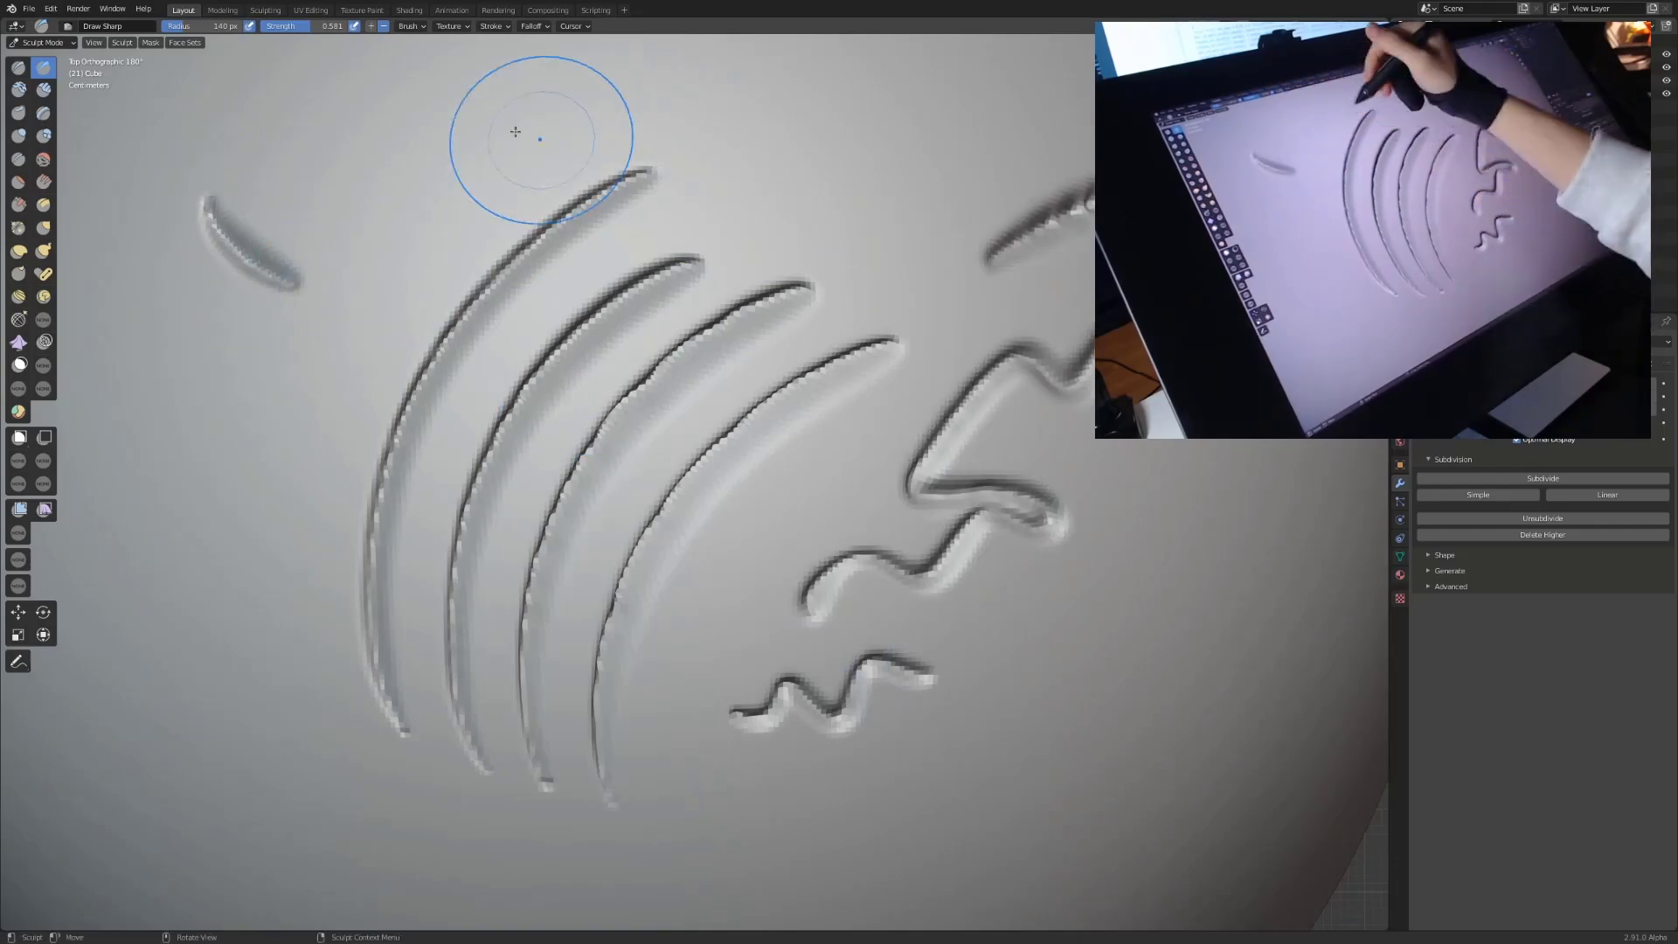
pyautogui.moveTo(471, 103); pyautogui.dragTo(524, 164)
pyautogui.moveTo(719, 92); pyautogui.dragTo(873, 232)
pyautogui.moveTo(852, 96); pyautogui.dragTo(962, 153)
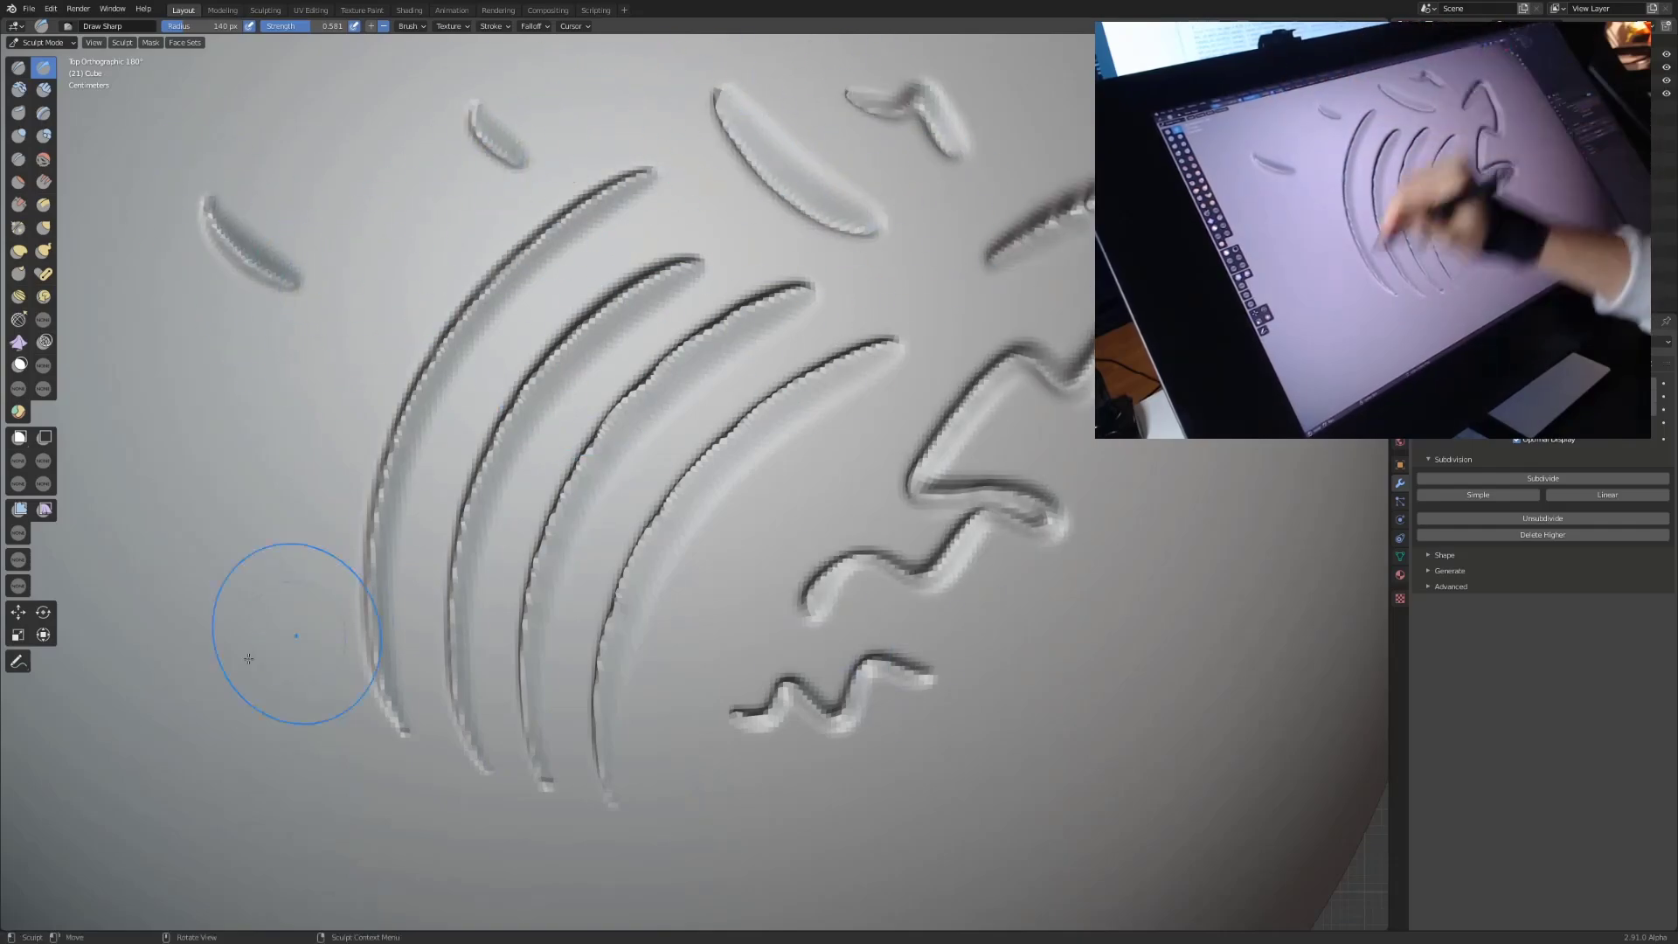
pyautogui.moveTo(225, 651); pyautogui.dragTo(273, 747)
pyautogui.moveTo(325, 799)
pyautogui.mouseDown()
pyautogui.moveTo(370, 765)
pyautogui.moveTo(786, 840)
pyautogui.moveTo(1005, 769)
pyautogui.moveTo(957, 677)
pyautogui.mouseUp()
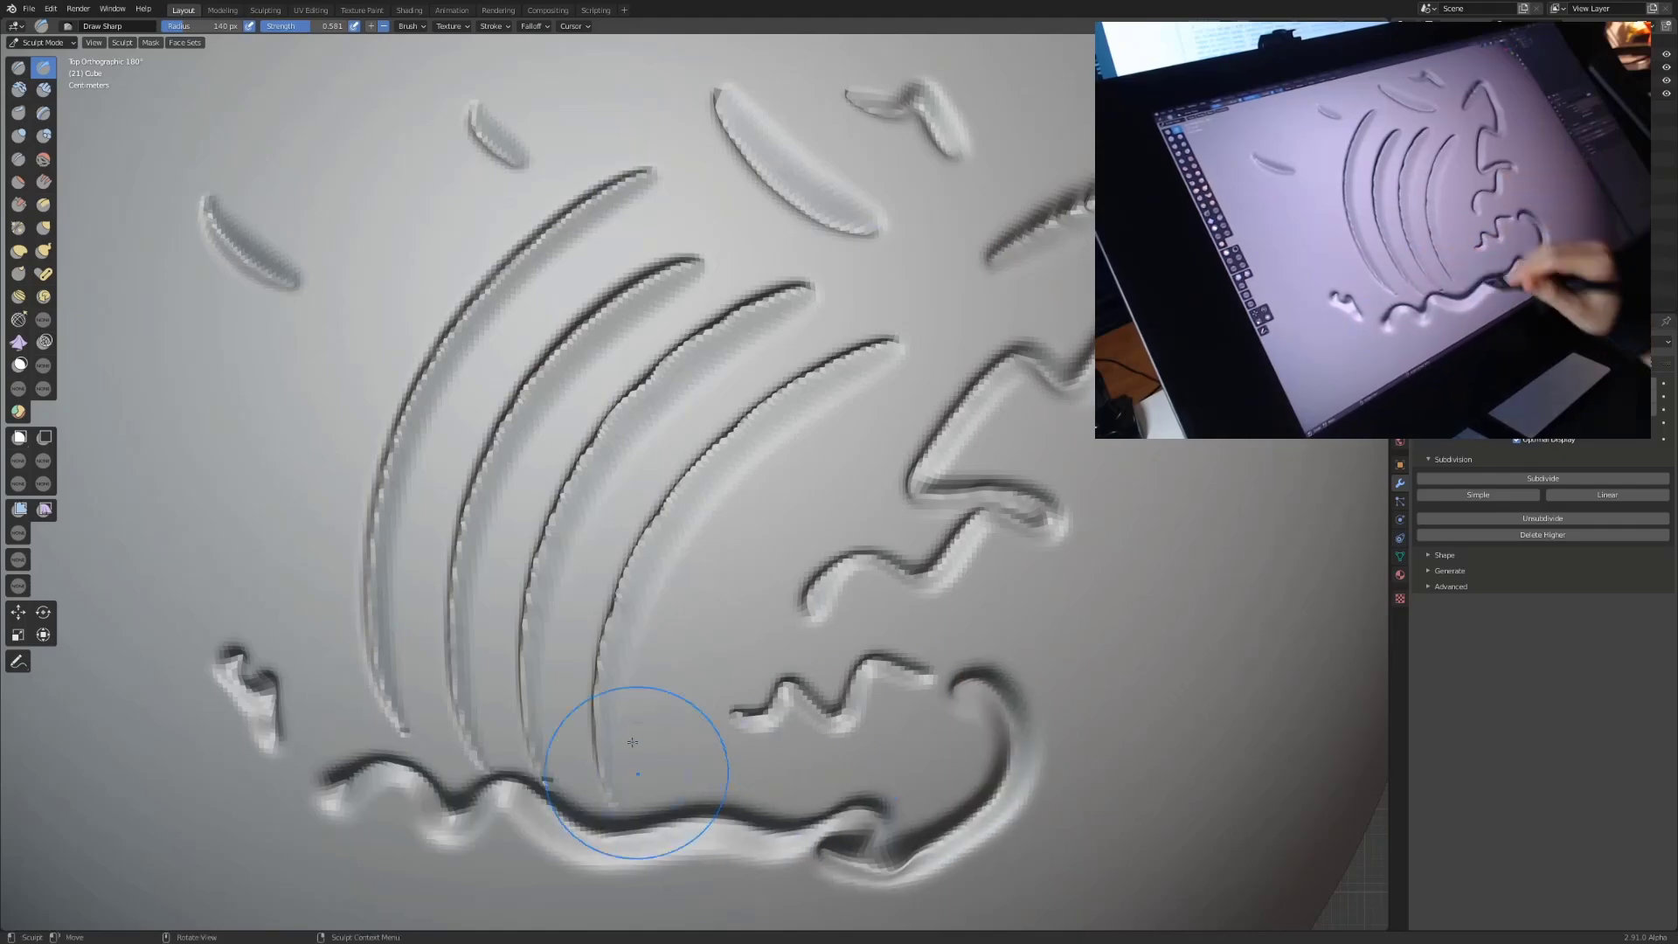
pyautogui.moveTo(630, 726); pyautogui.dragTo(836, 619)
# On a clean side of the sphere, sculpt a wavy band and four diagonal strokes with the Clay Strips brush
pyautogui.moveTo(836, 619); pyautogui.dragTo(717, 630, button='middle')
pyautogui.click(43, 89)
pyautogui.moveTo(446, 655)
pyautogui.mouseDown()
pyautogui.moveTo(533, 542)
pyautogui.moveTo(726, 535)
pyautogui.moveTo(817, 618)
pyautogui.moveTo(918, 577)
pyautogui.mouseUp()
pyautogui.moveTo(629, 253); pyautogui.dragTo(415, 621)
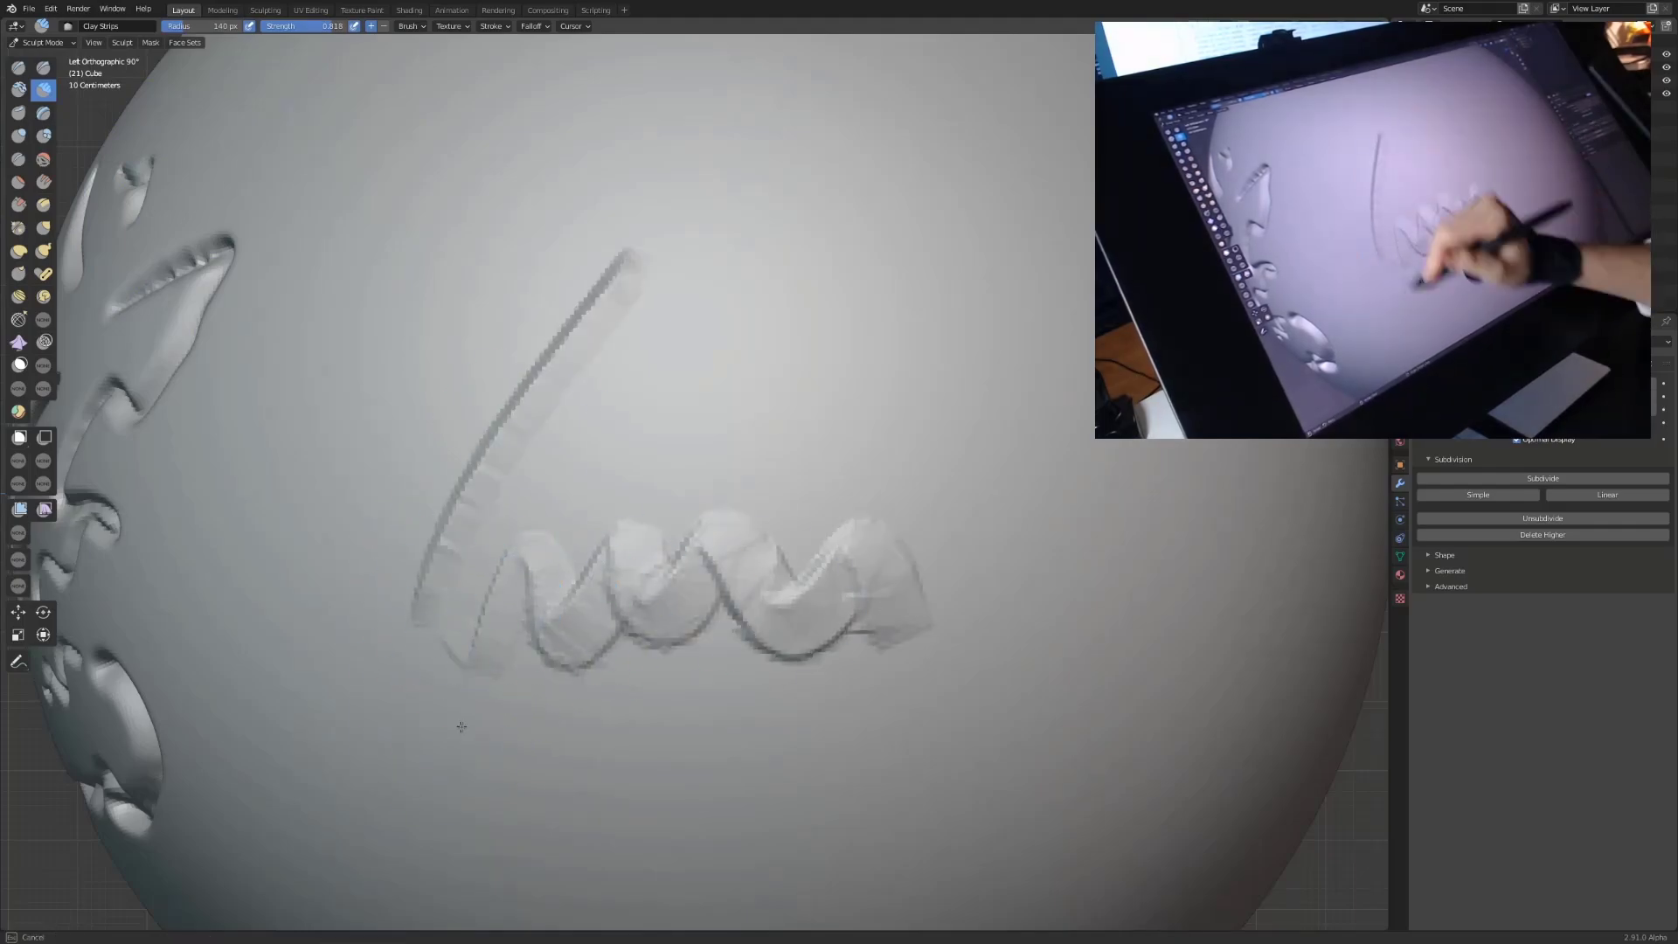
pyautogui.moveTo(716, 301); pyautogui.dragTo(428, 761)
pyautogui.moveTo(927, 254); pyautogui.dragTo(664, 524)
pyautogui.moveTo(1045, 289)
pyautogui.mouseDown()
pyautogui.moveTo(839, 498)
pyautogui.moveTo(882, 664)
pyautogui.moveTo(839, 751)
pyautogui.mouseUp()
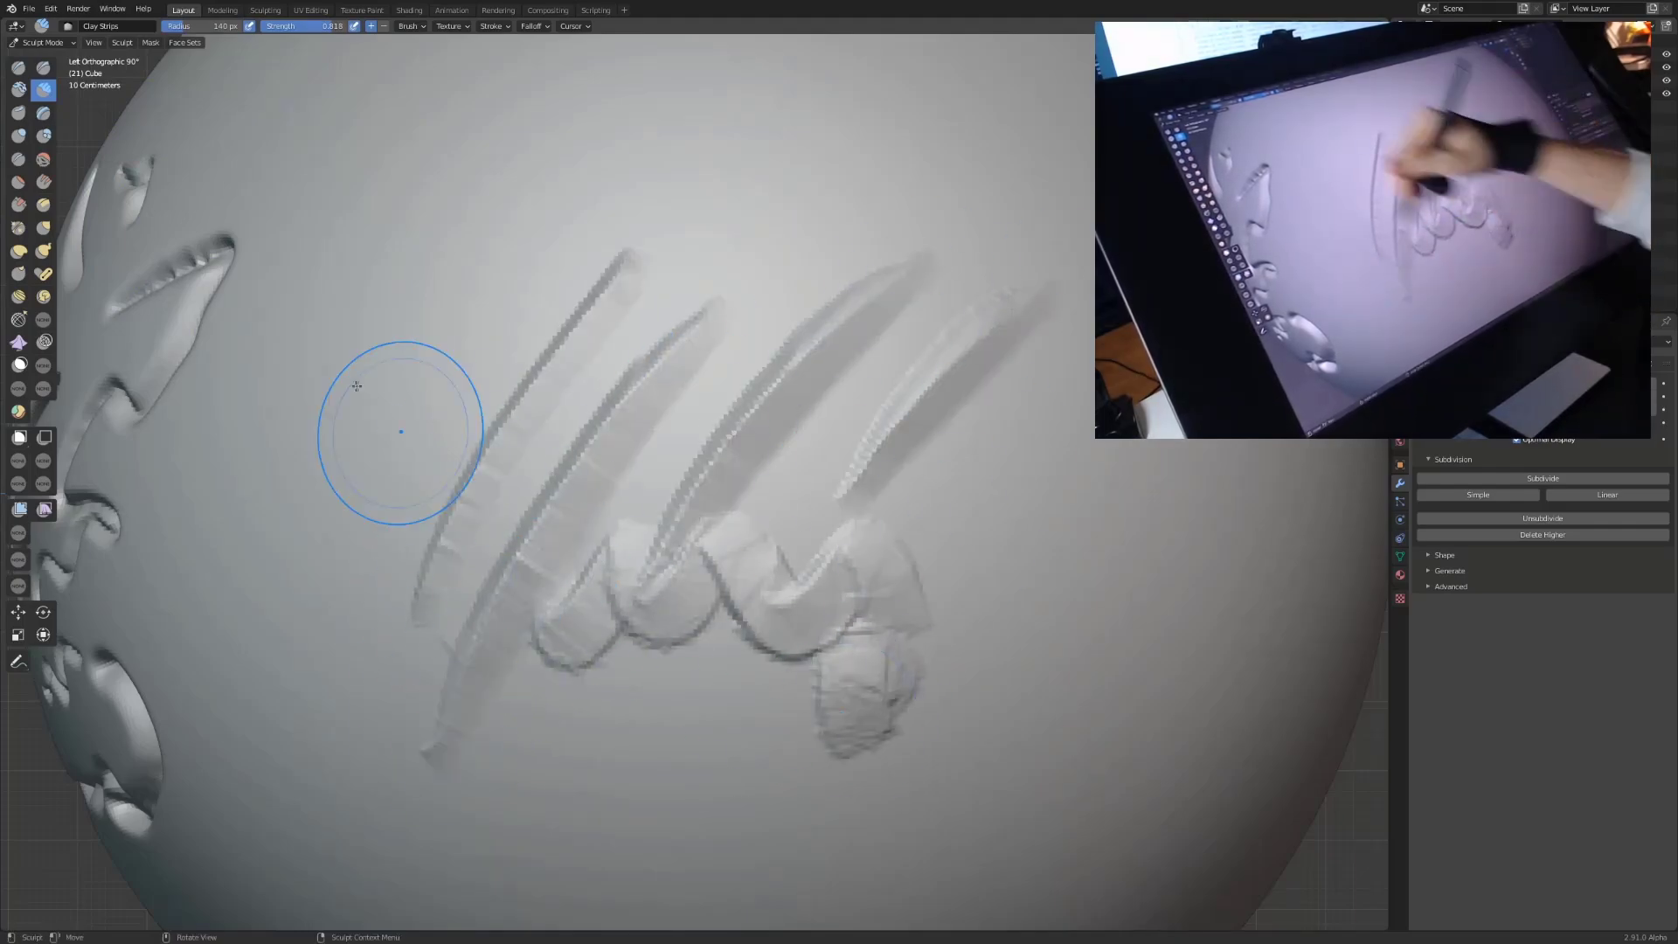
# Sculpt three short curved strips across the upper ends of the diagonal strokes and a looping strip beside them
pyautogui.moveTo(297, 349); pyautogui.dragTo(481, 450)
pyautogui.moveTo(386, 248); pyautogui.dragTo(603, 336)
pyautogui.moveTo(450, 162); pyautogui.dragTo(711, 254)
pyautogui.moveTo(542, 345)
pyautogui.mouseDown()
pyautogui.moveTo(918, 201)
pyautogui.moveTo(629, 437)
pyautogui.mouseUp()
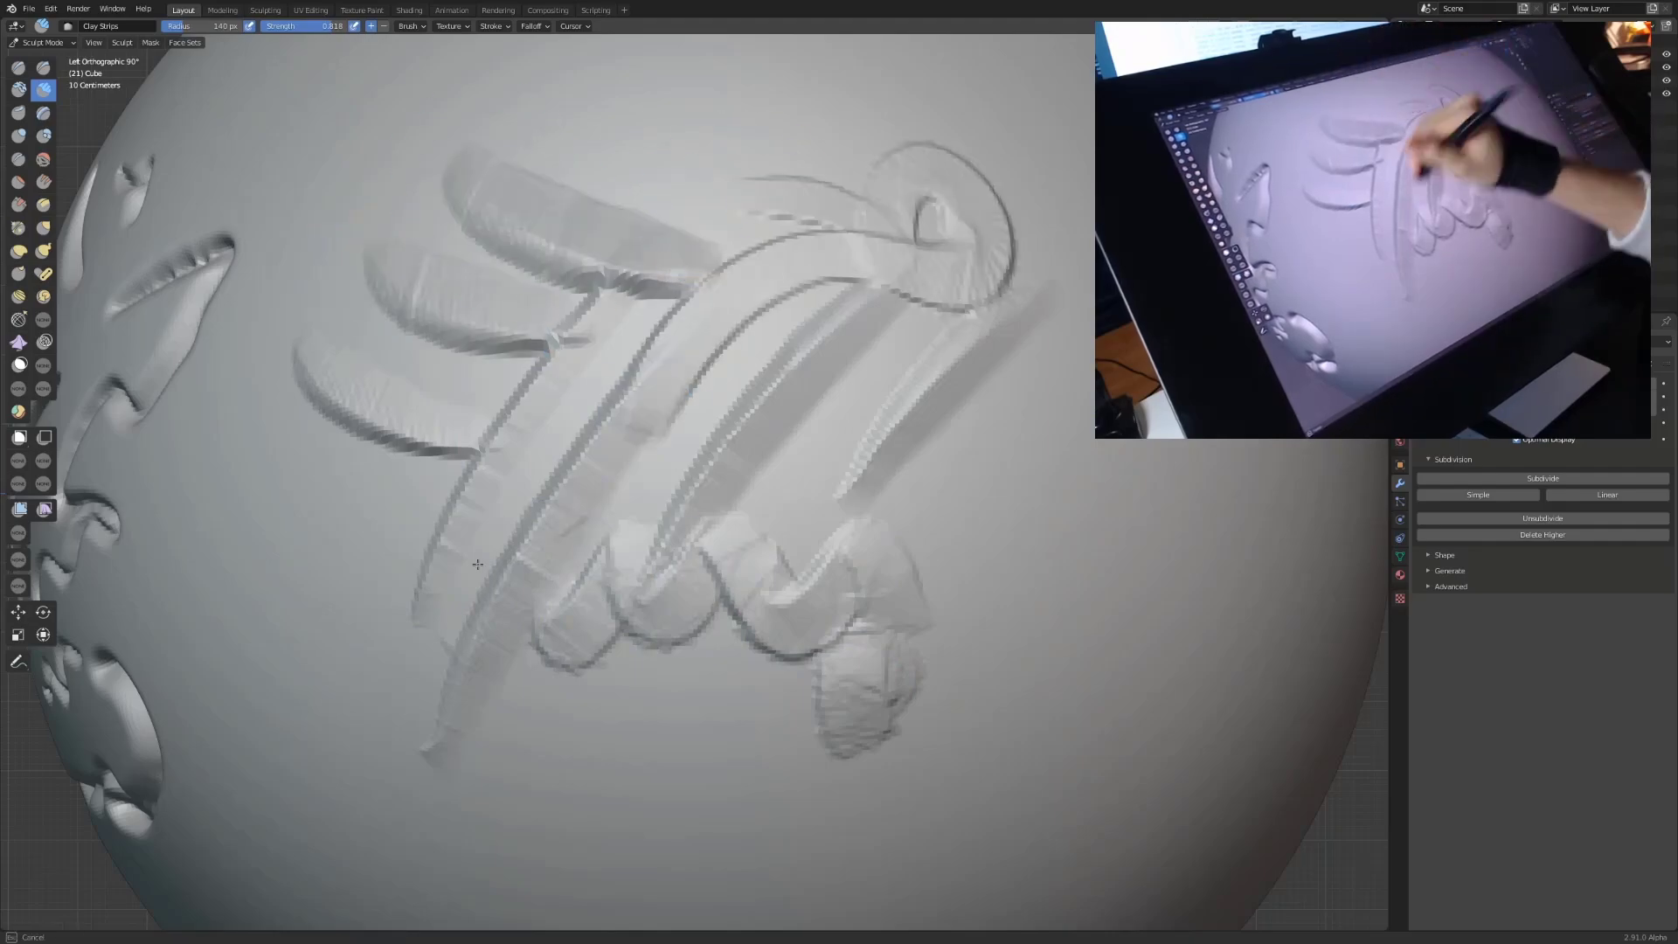
# Cover the existing clay strokes with large overlapping looping bands using the Clay Strips brush
pyautogui.moveTo(288, 577); pyautogui.dragTo(568, 751)
pyautogui.moveTo(524, 699); pyautogui.dragTo(874, 542)
pyautogui.moveTo(699, 507); pyautogui.dragTo(1049, 664)
pyautogui.moveTo(1127, 542); pyautogui.dragTo(559, 411)
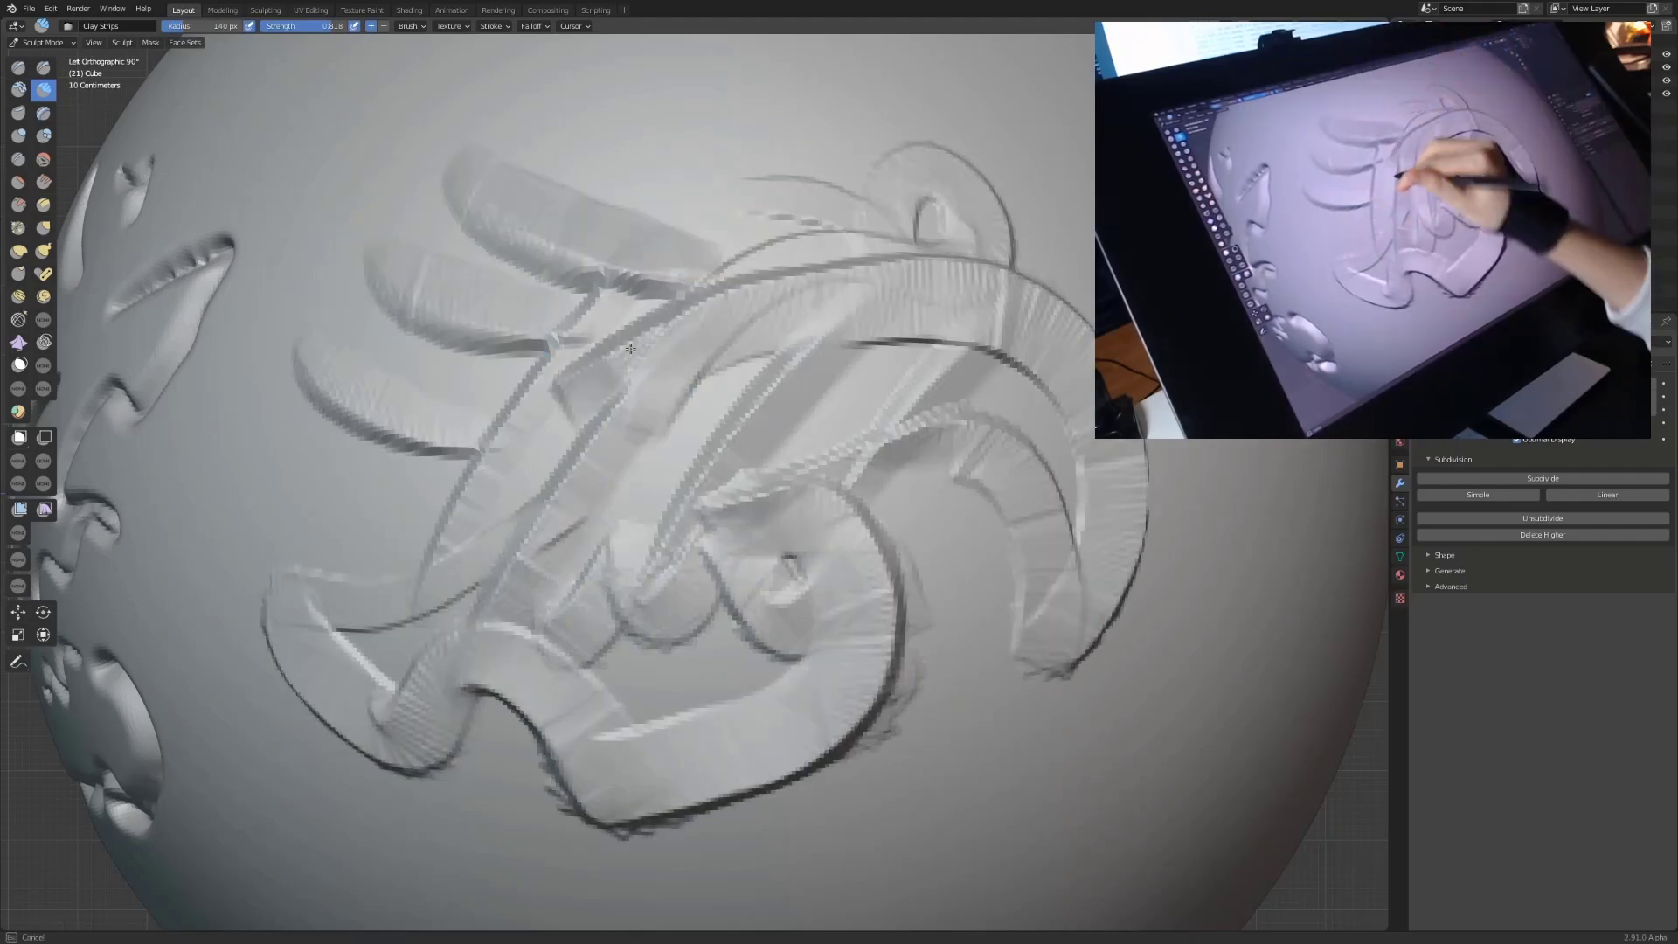
pyautogui.moveTo(725, 262)
pyautogui.mouseDown()
pyautogui.moveTo(412, 430)
pyautogui.moveTo(786, 472)
pyautogui.moveTo(751, 333)
pyautogui.mouseUp()
pyautogui.moveTo(961, 367); pyautogui.dragTo(918, 752)
pyautogui.moveTo(944, 681); pyautogui.dragTo(646, 821)
pyautogui.moveTo(612, 359); pyautogui.dragTo(393, 751)
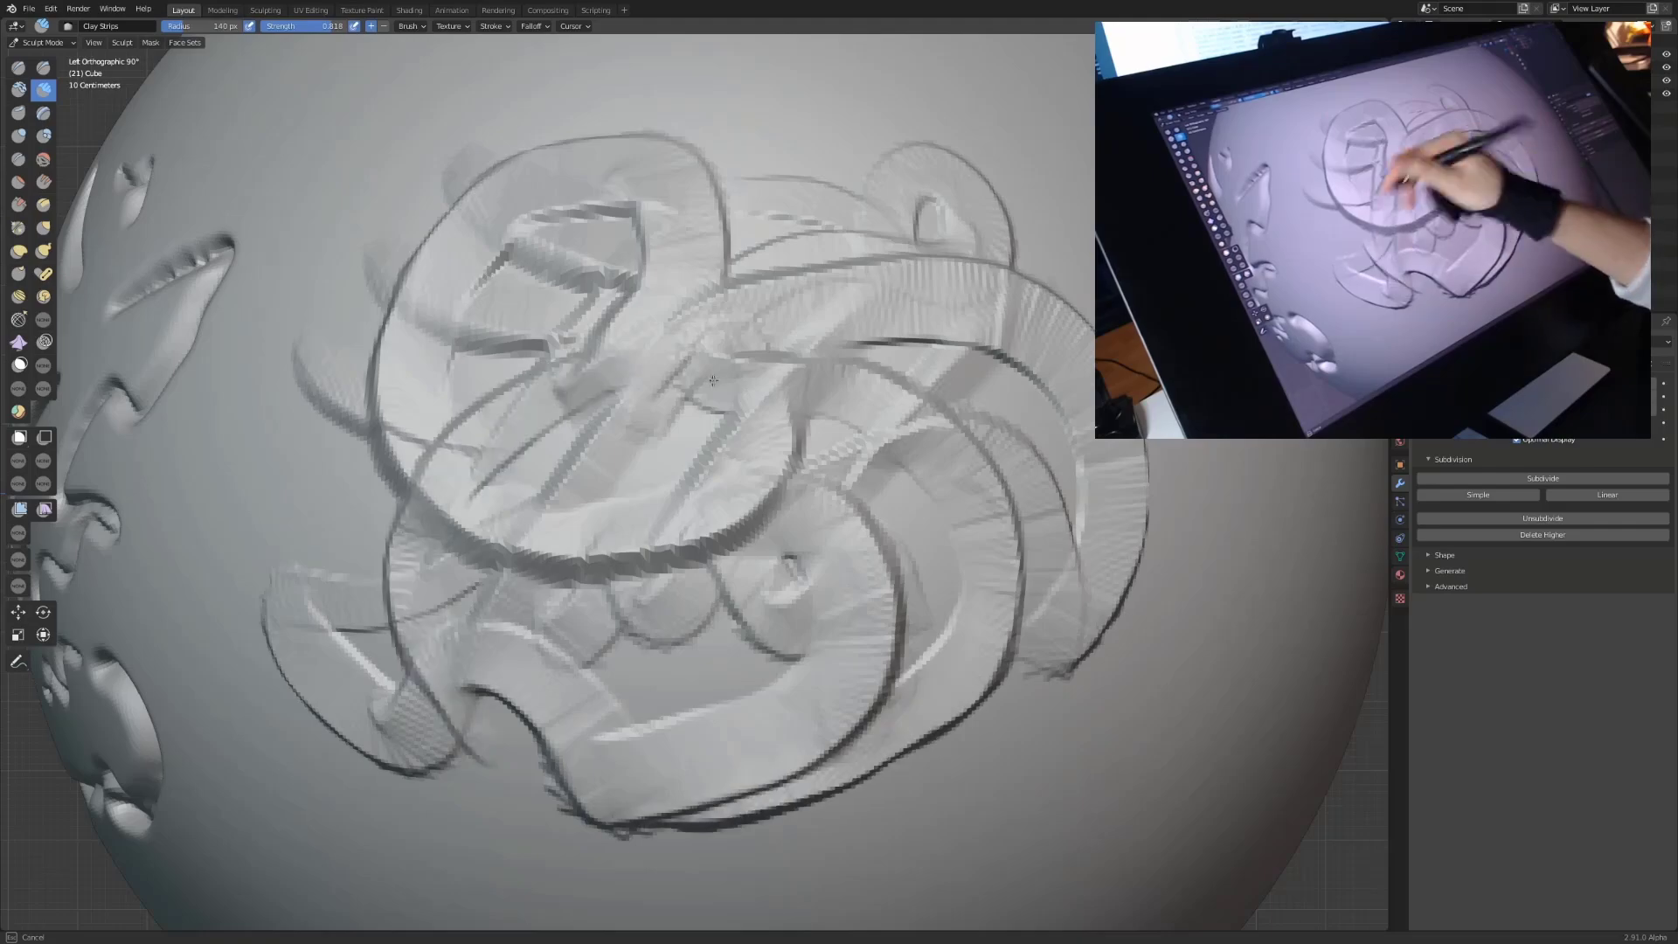
pyautogui.moveTo(518, 516); pyautogui.dragTo(830, 786)
pyautogui.moveTo(769, 367); pyautogui.dragTo(918, 647)
pyautogui.moveTo(323, 245); pyautogui.dragTo(280, 769)
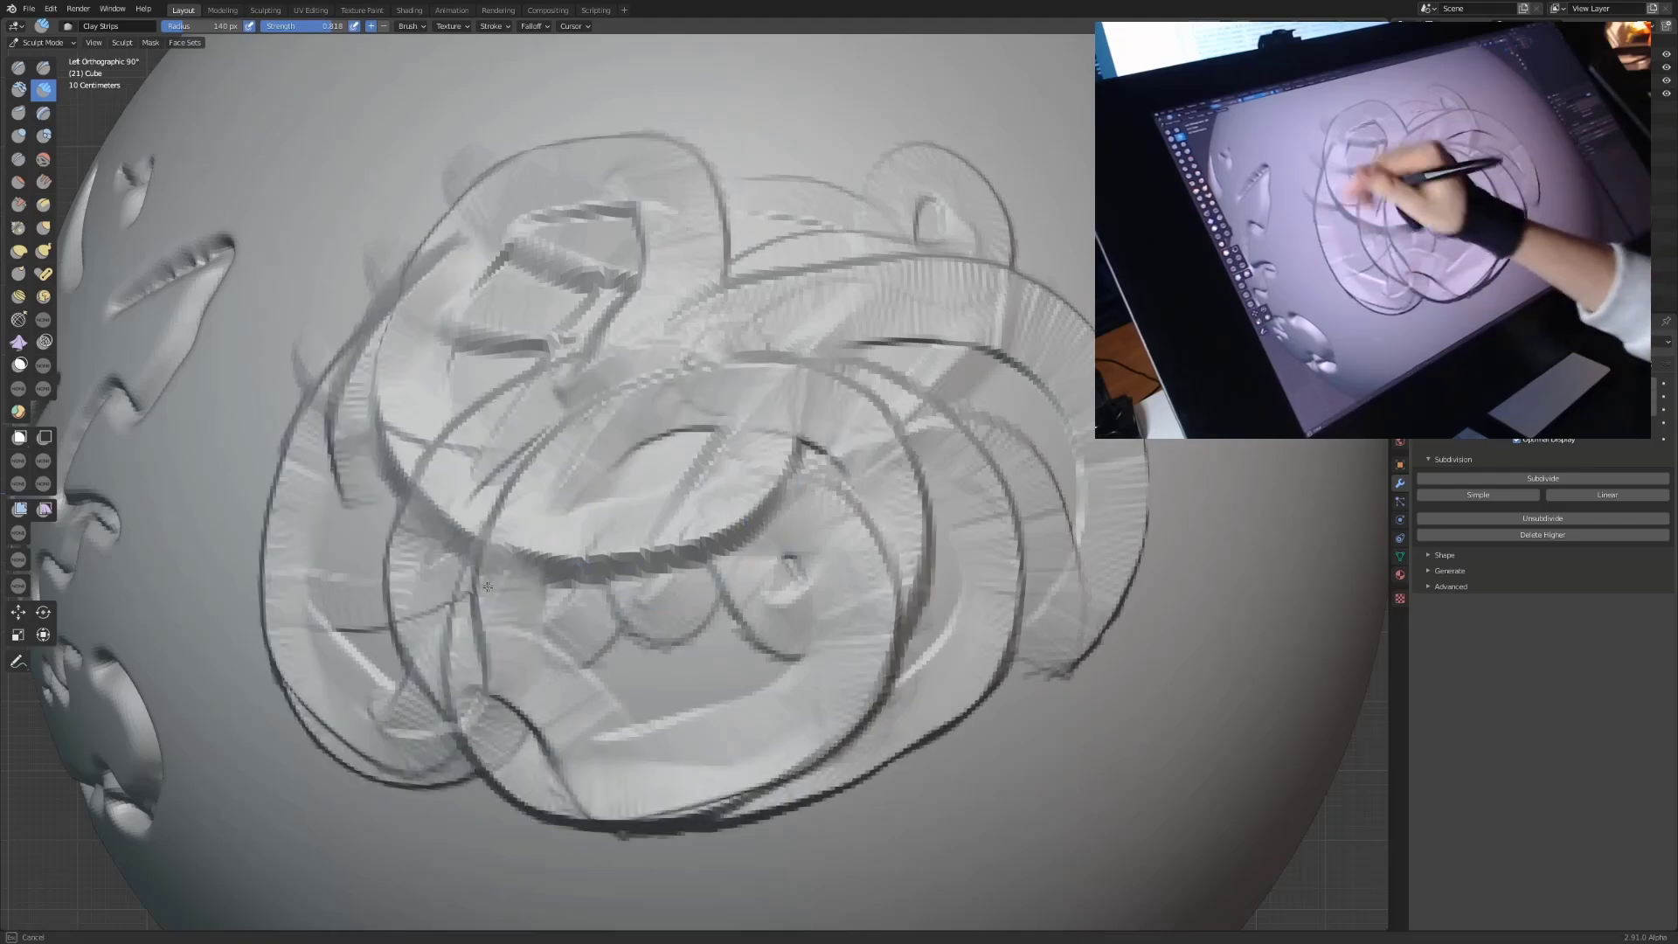
pyautogui.moveTo(341, 568); pyautogui.dragTo(1024, 543)
# Bring an unsculpted side of the sphere into view and switch to the Scrape brush
pyautogui.moveTo(1024, 544)
pyautogui.mouseDown(button='middle')
pyautogui.moveTo(906, 498)
pyautogui.moveTo(527, 498)
pyautogui.mouseUp(button='middle')
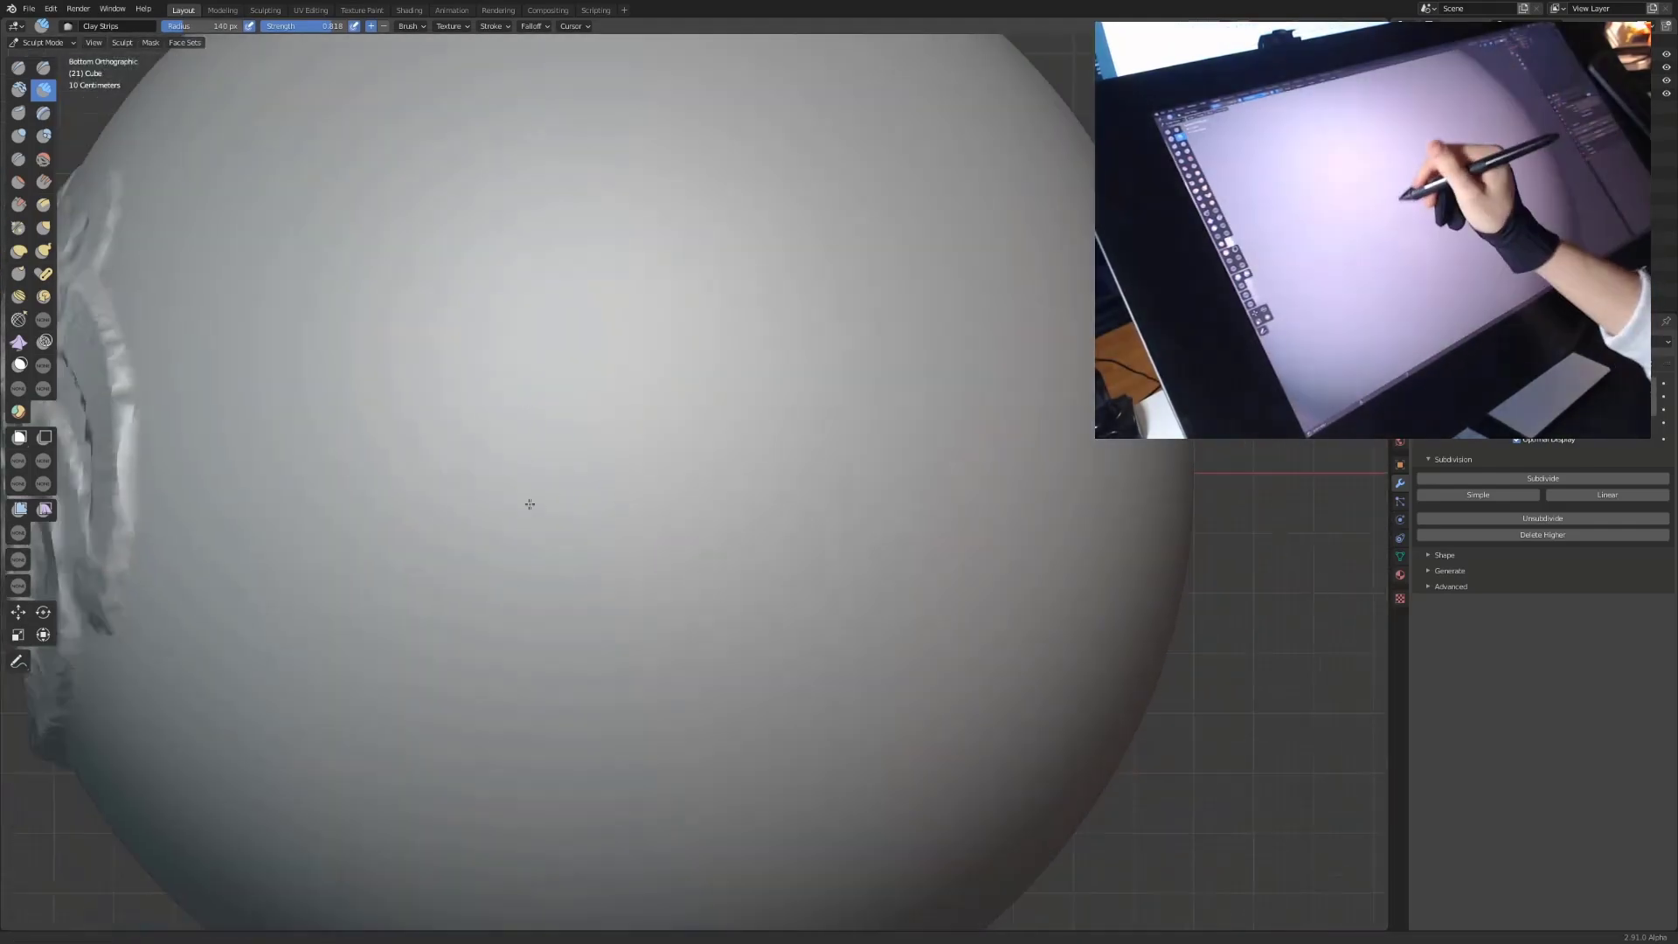
pyautogui.click(18, 204)
pyautogui.scroll(4, 442, 389)
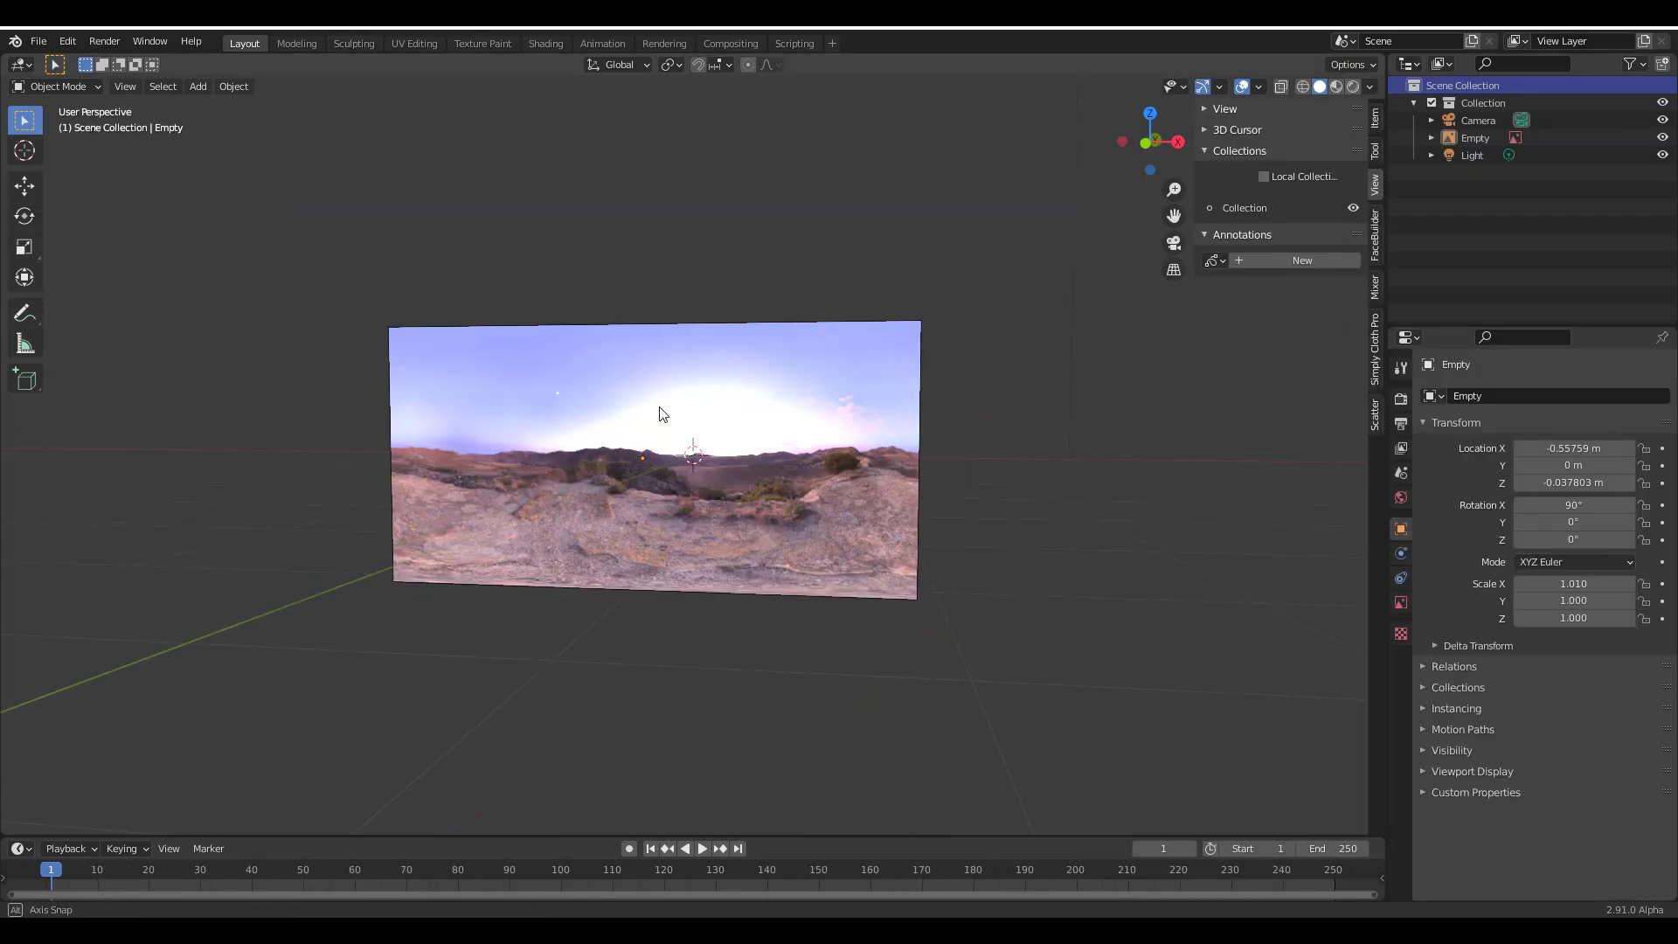
# Examine the desert panorama image empty up close and from an angle
pyautogui.scroll(5, 626, 422)
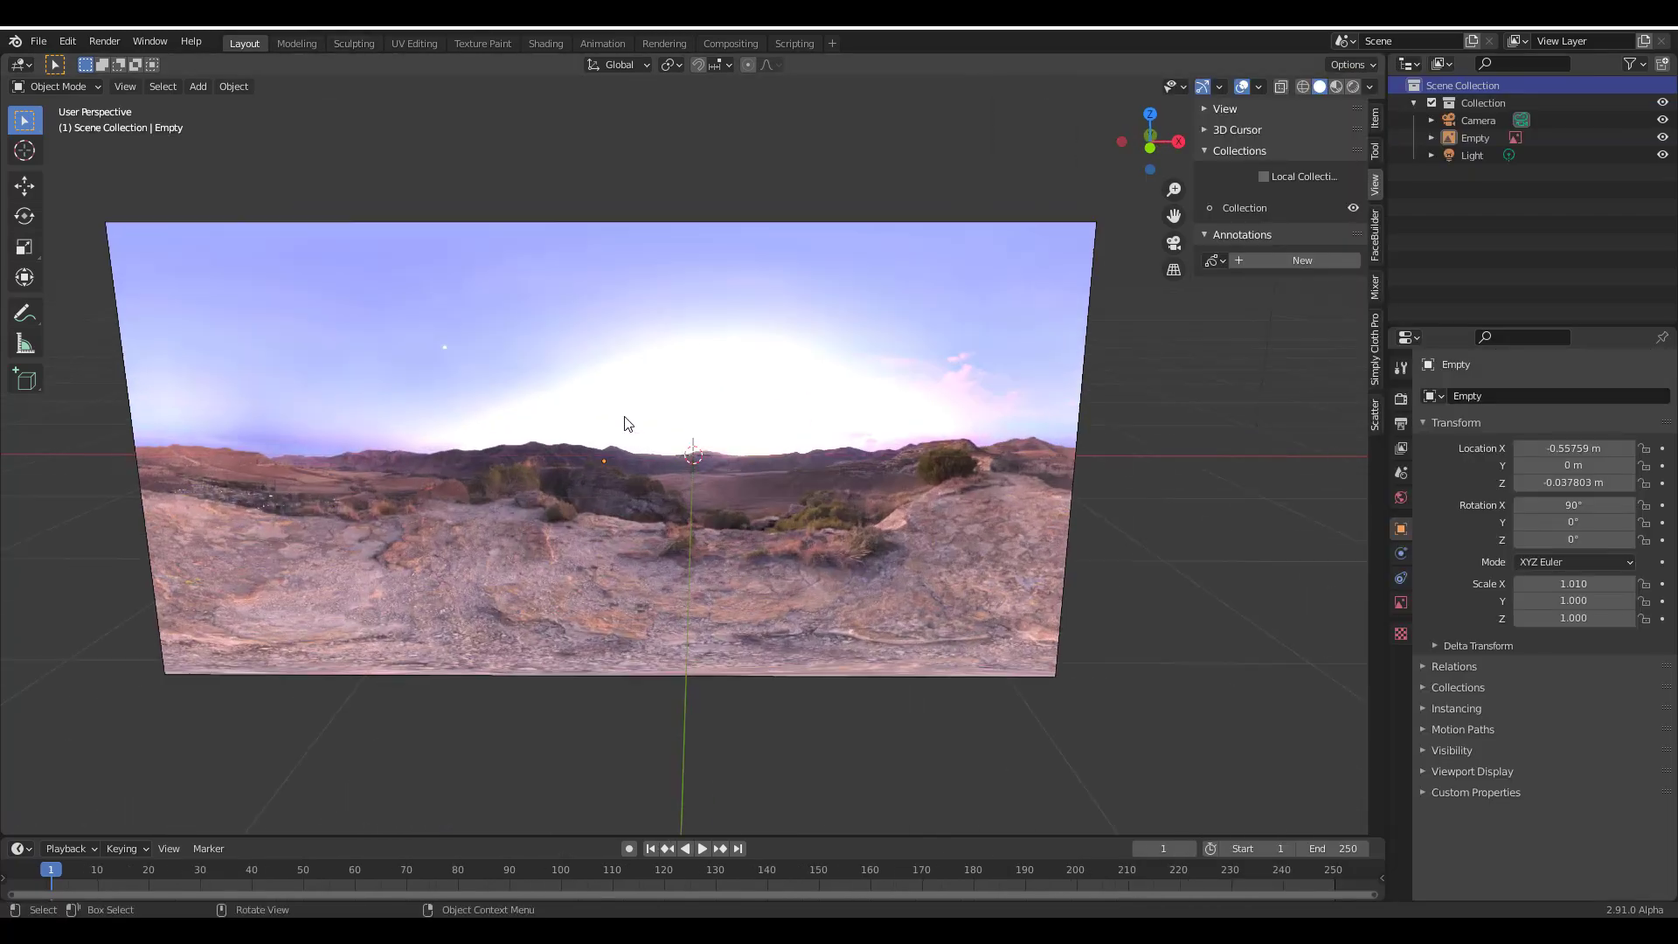
pyautogui.moveTo(626, 423)
pyautogui.mouseDown(button='middle')
pyautogui.moveTo(709, 510)
pyautogui.moveTo(797, 433)
pyautogui.moveTo(605, 435)
pyautogui.mouseUp(button='middle')
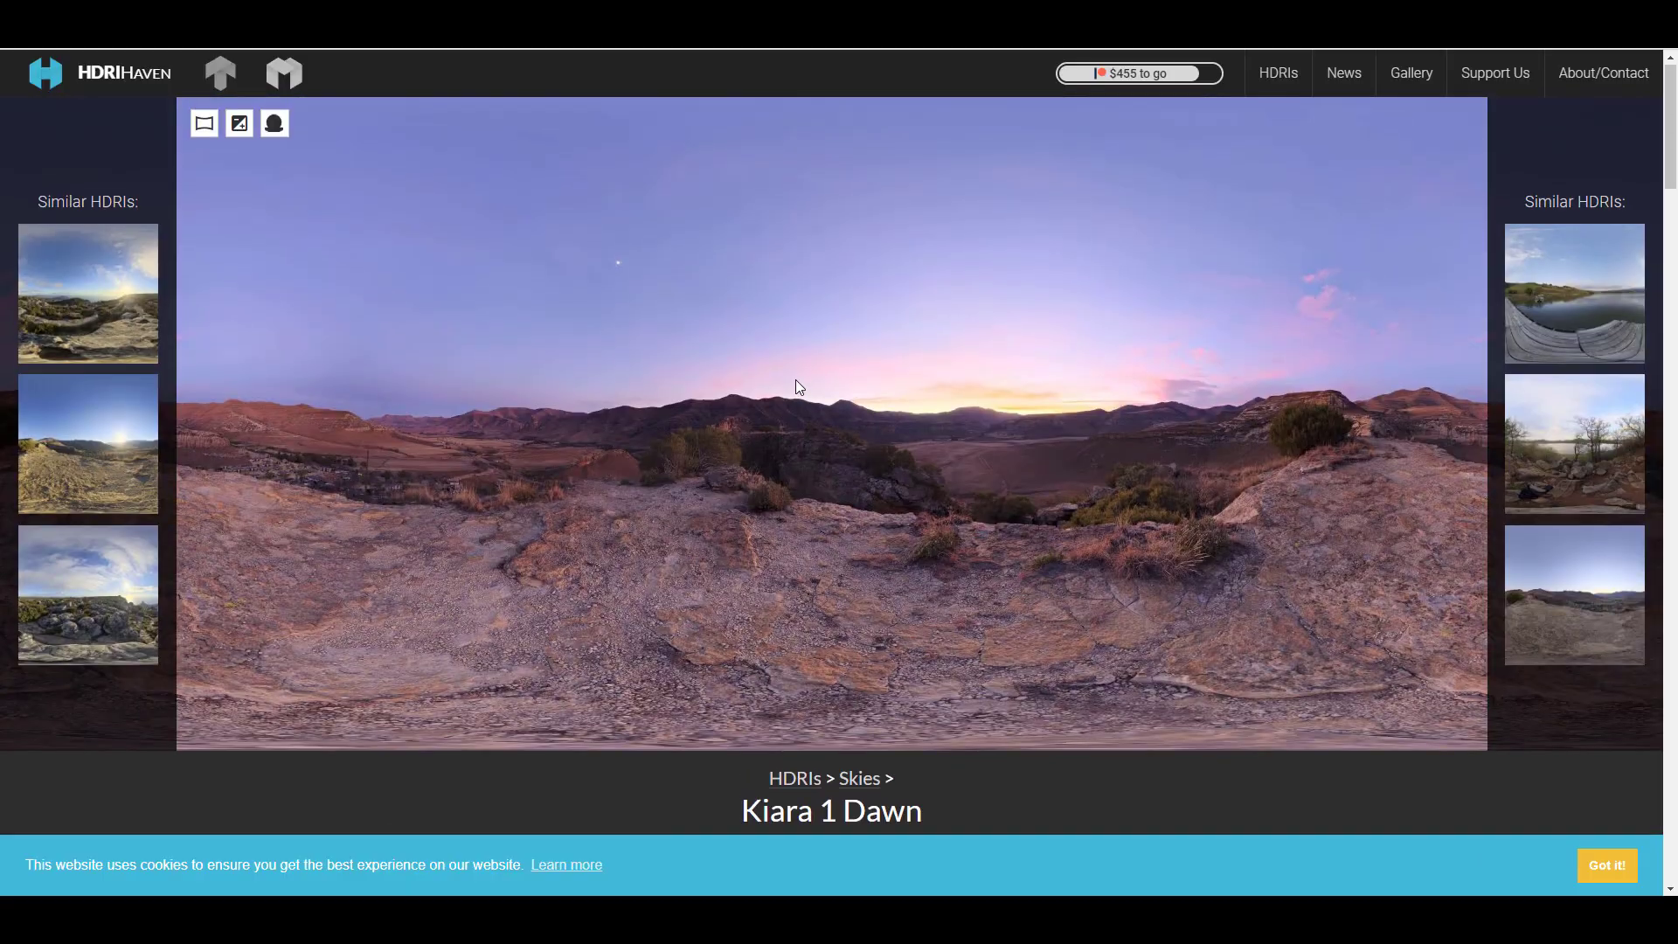
# Switch to the browser and review the Kiara 1 Dawn page on HDRI Haven, including its download resolutions, info and backplates
pyautogui.scroll(-10, 803, 278)
pyautogui.scroll(10, 813, 278)
pyautogui.scroll(-5, 818, 278)
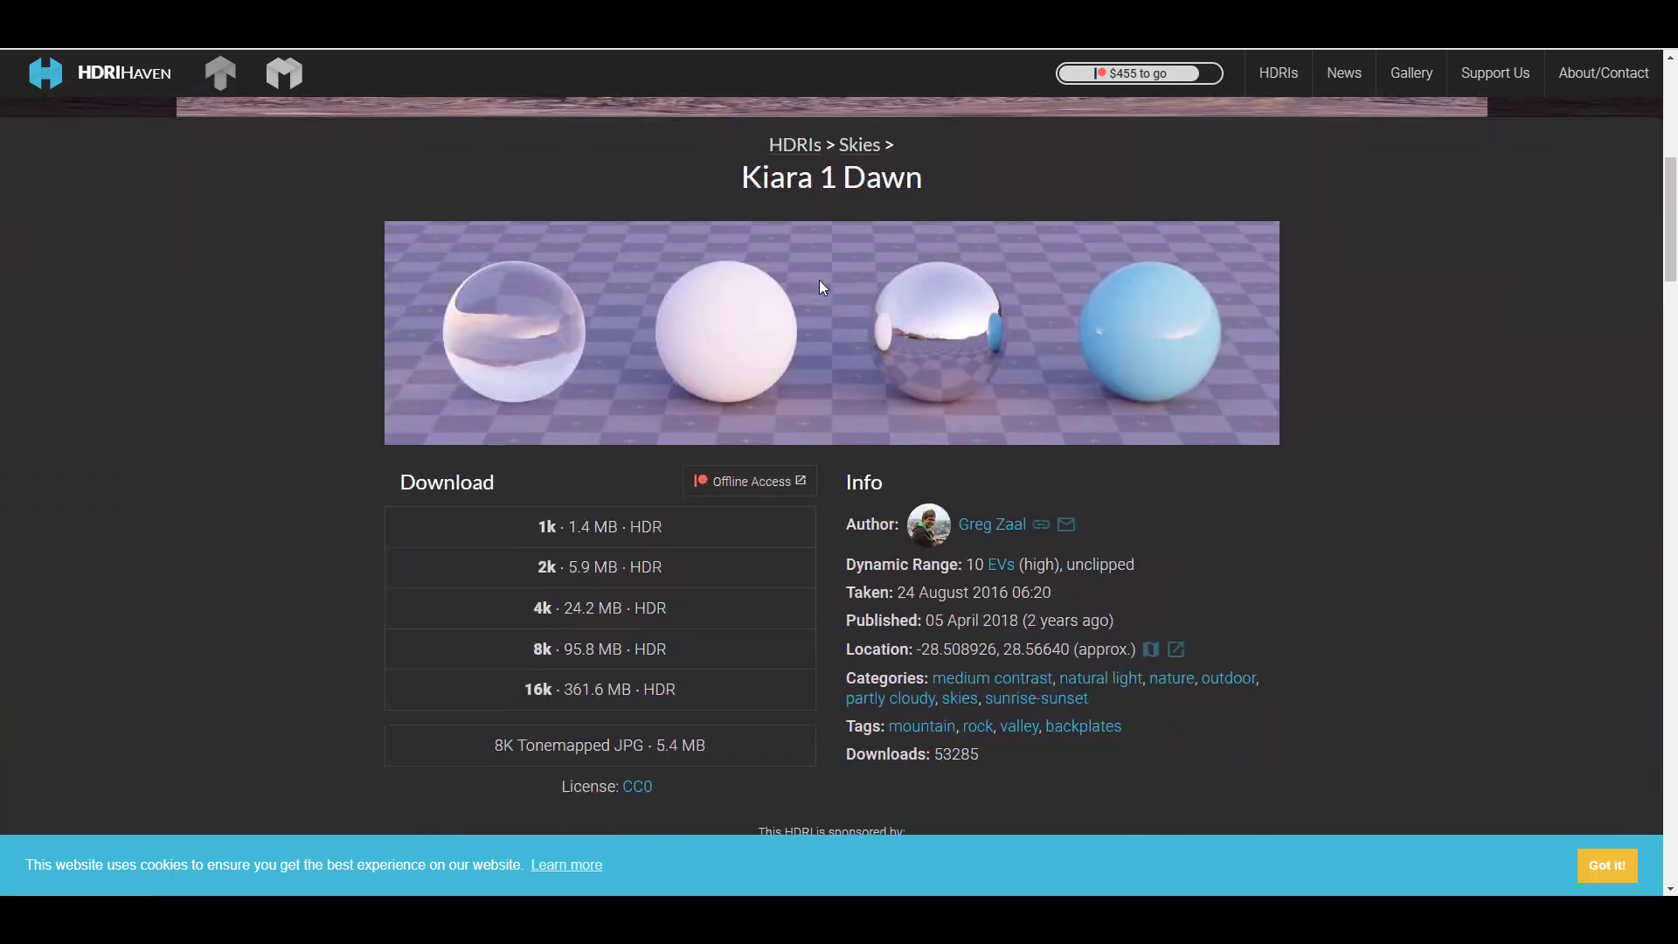
pyautogui.scroll(3, 874, 262)
pyautogui.scroll(-9, 935, 244)
pyautogui.scroll(3, 827, 381)
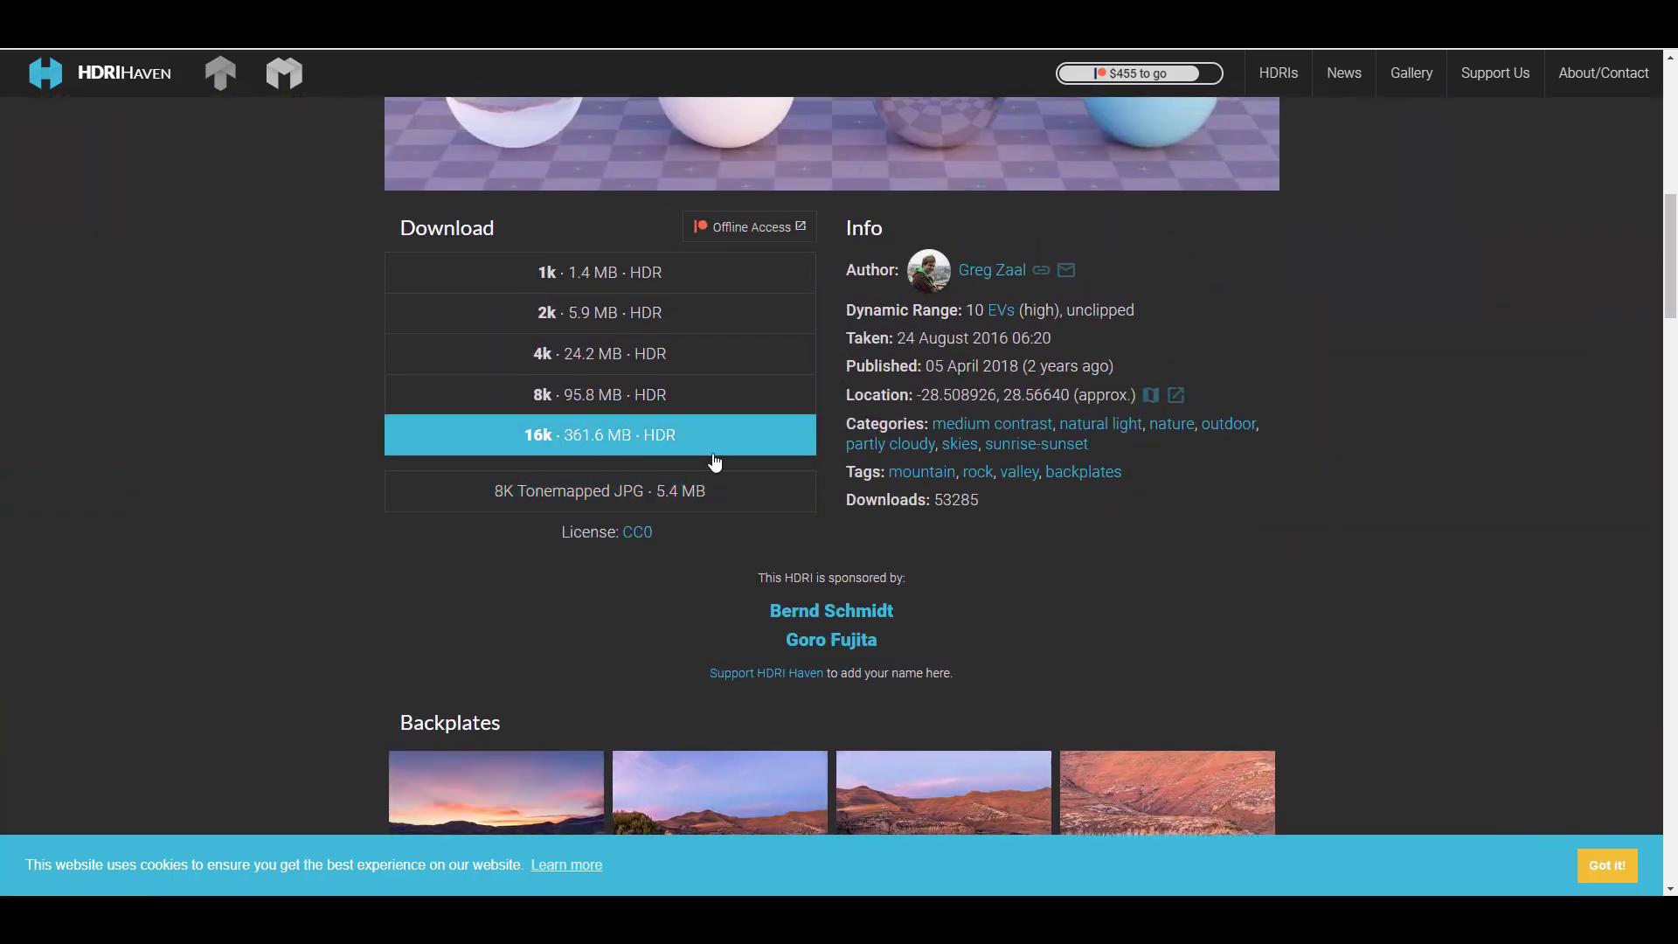
pyautogui.scroll(6, 1260, 442)
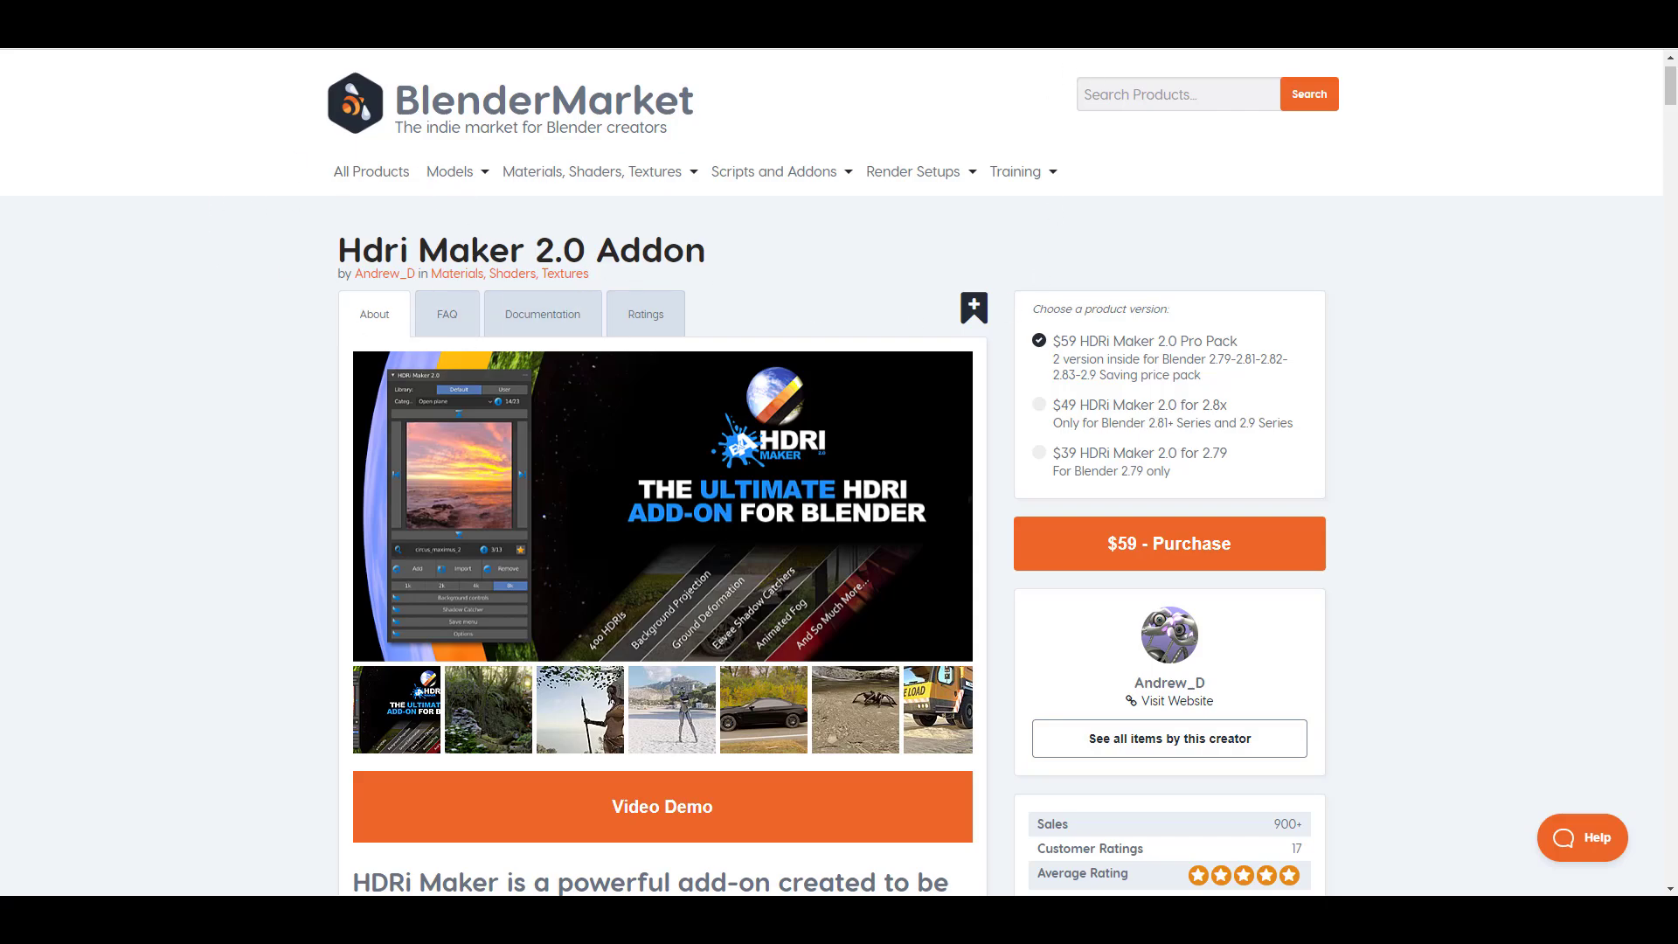
pyautogui.hotkey('ctrl', 'Tab')
pyautogui.scroll(-8, 904, 483)
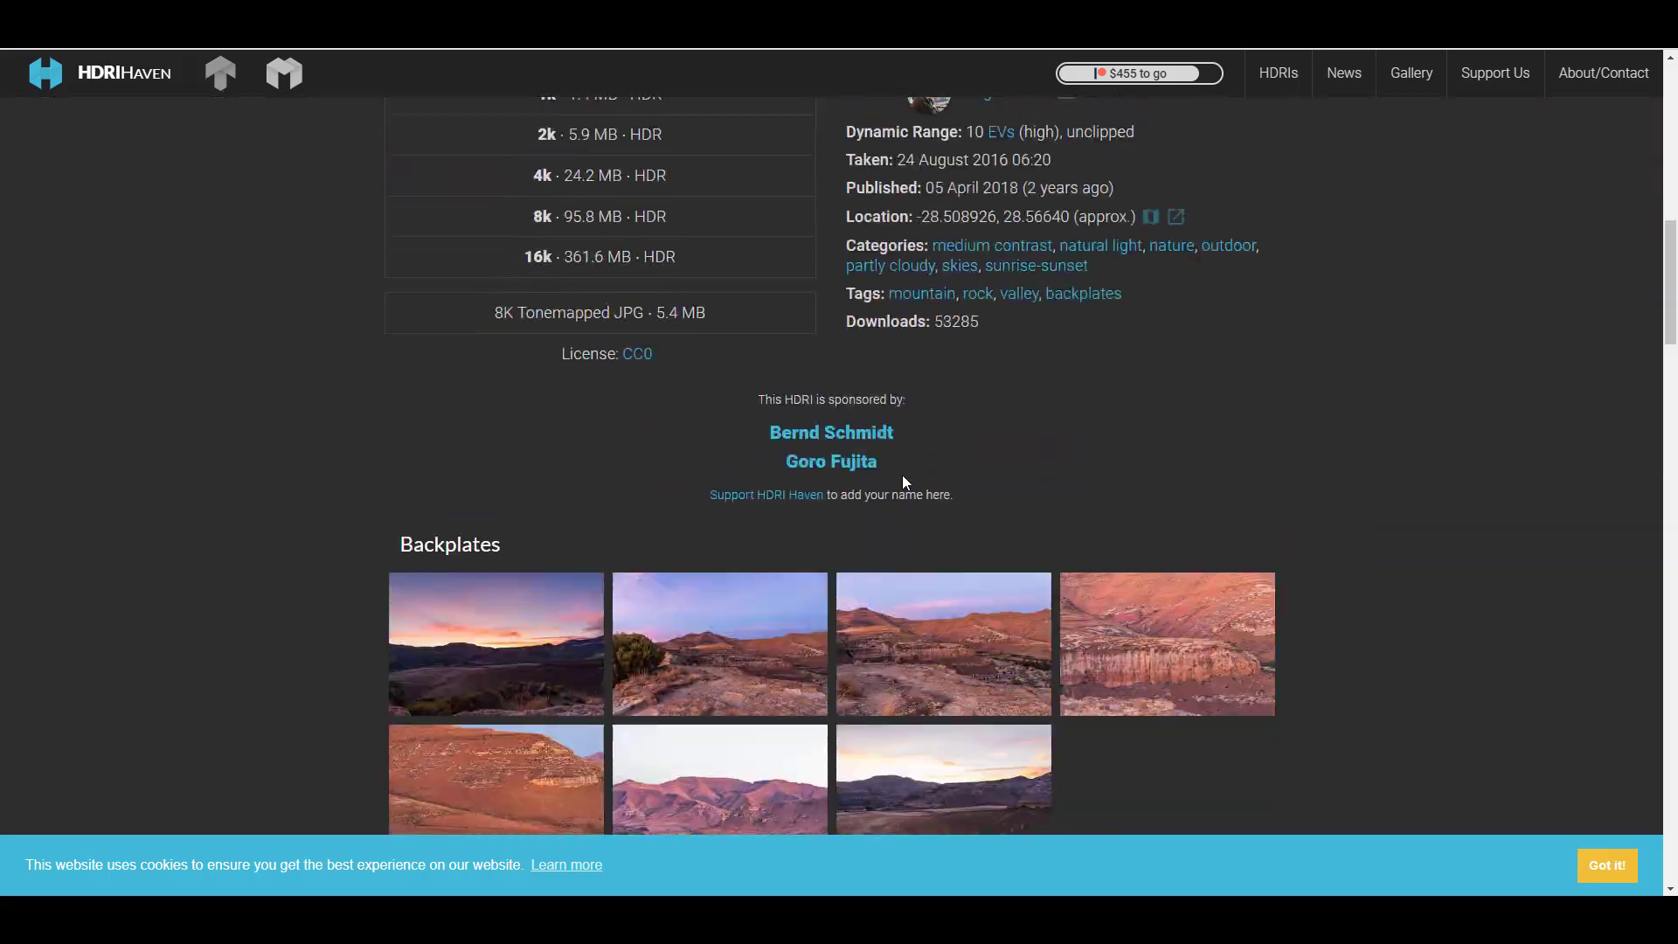
pyautogui.scroll(5, 899, 479)
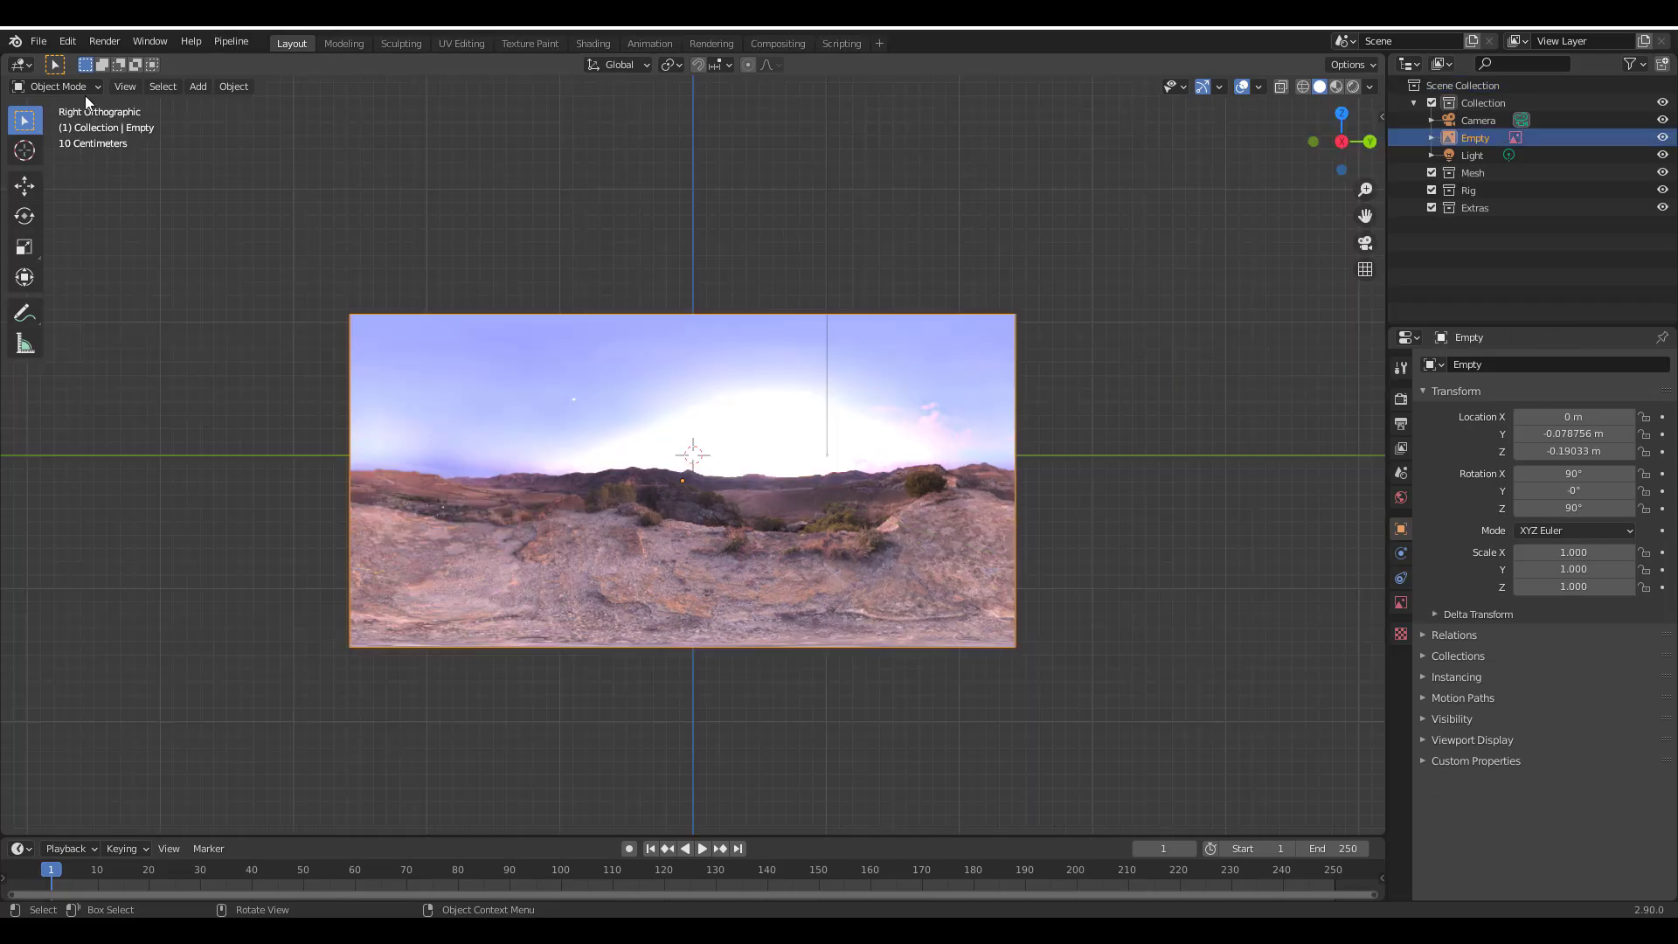
# Change the 3D viewport to the Image Editor in the Blender 2.90 window and in the 2.91 Alpha window
pyautogui.click(17, 66)
pyautogui.click(35, 153)
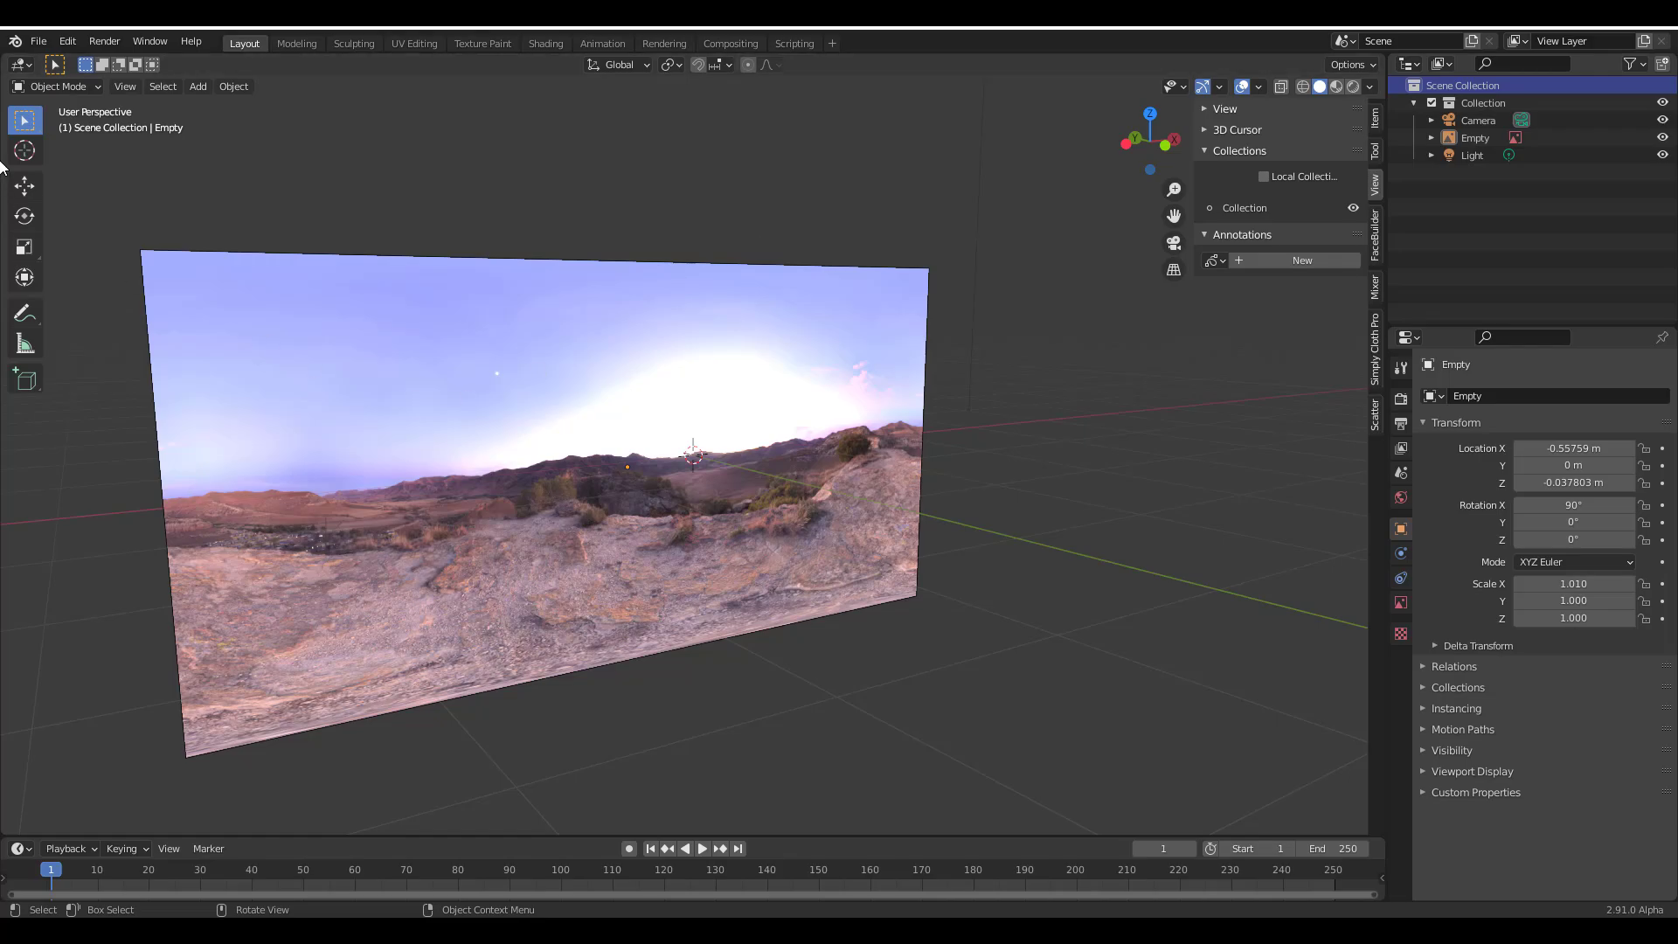
pyautogui.click(19, 64)
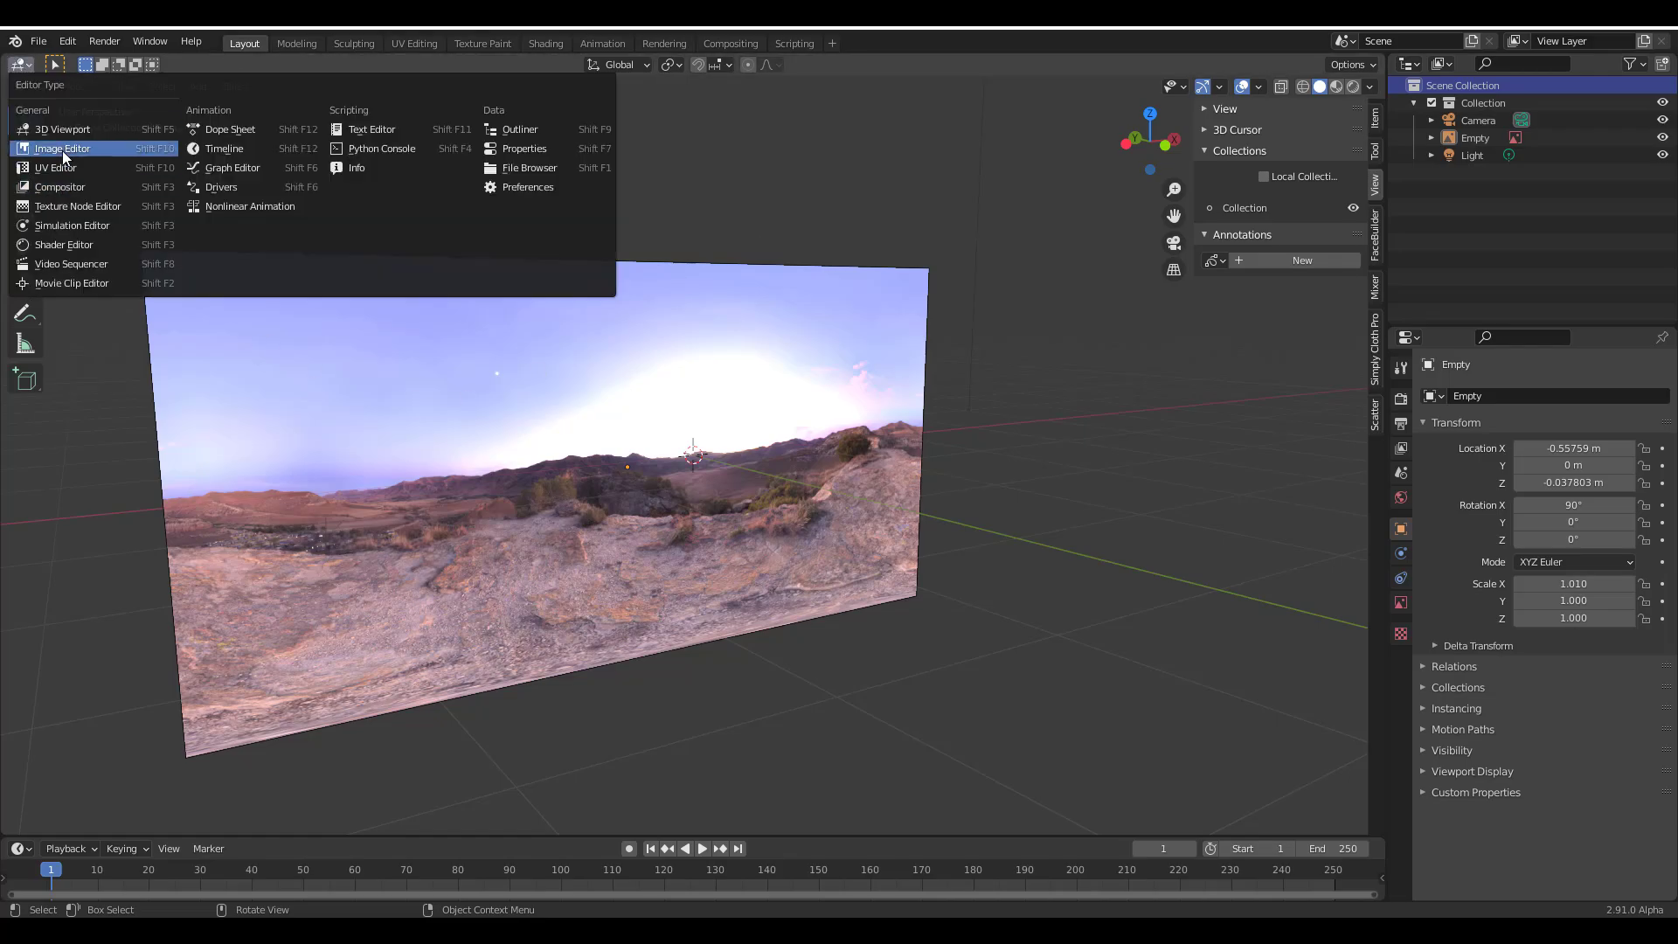
pyautogui.click(62, 151)
pyautogui.scroll(2, 615, 352)
pyautogui.scroll(-2, 603, 419)
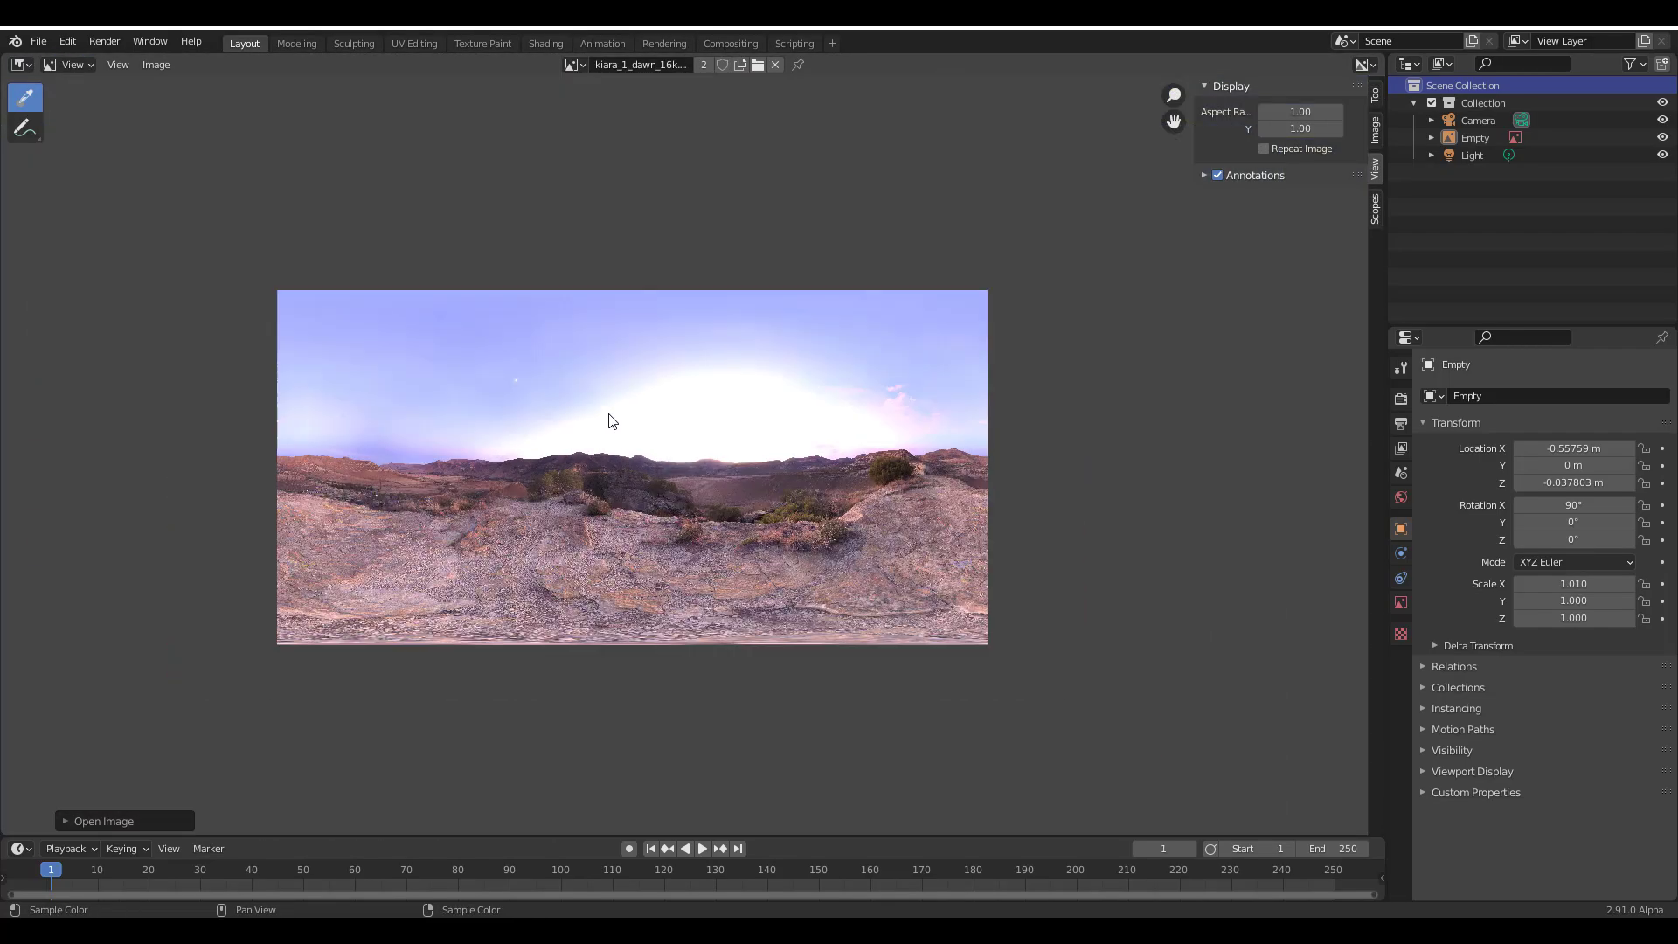
# Enable Repeat Image for the kiara_1_dawn_16k panorama in Blender 2.91 Alpha and inspect the tiled display
pyautogui.scroll(4, 611, 411)
pyautogui.scroll(-3, 602, 415)
pyautogui.moveTo(584, 444); pyautogui.dragTo(783, 554, button='middle')
pyautogui.click(1264, 148)
pyautogui.scroll(-5, 795, 456)
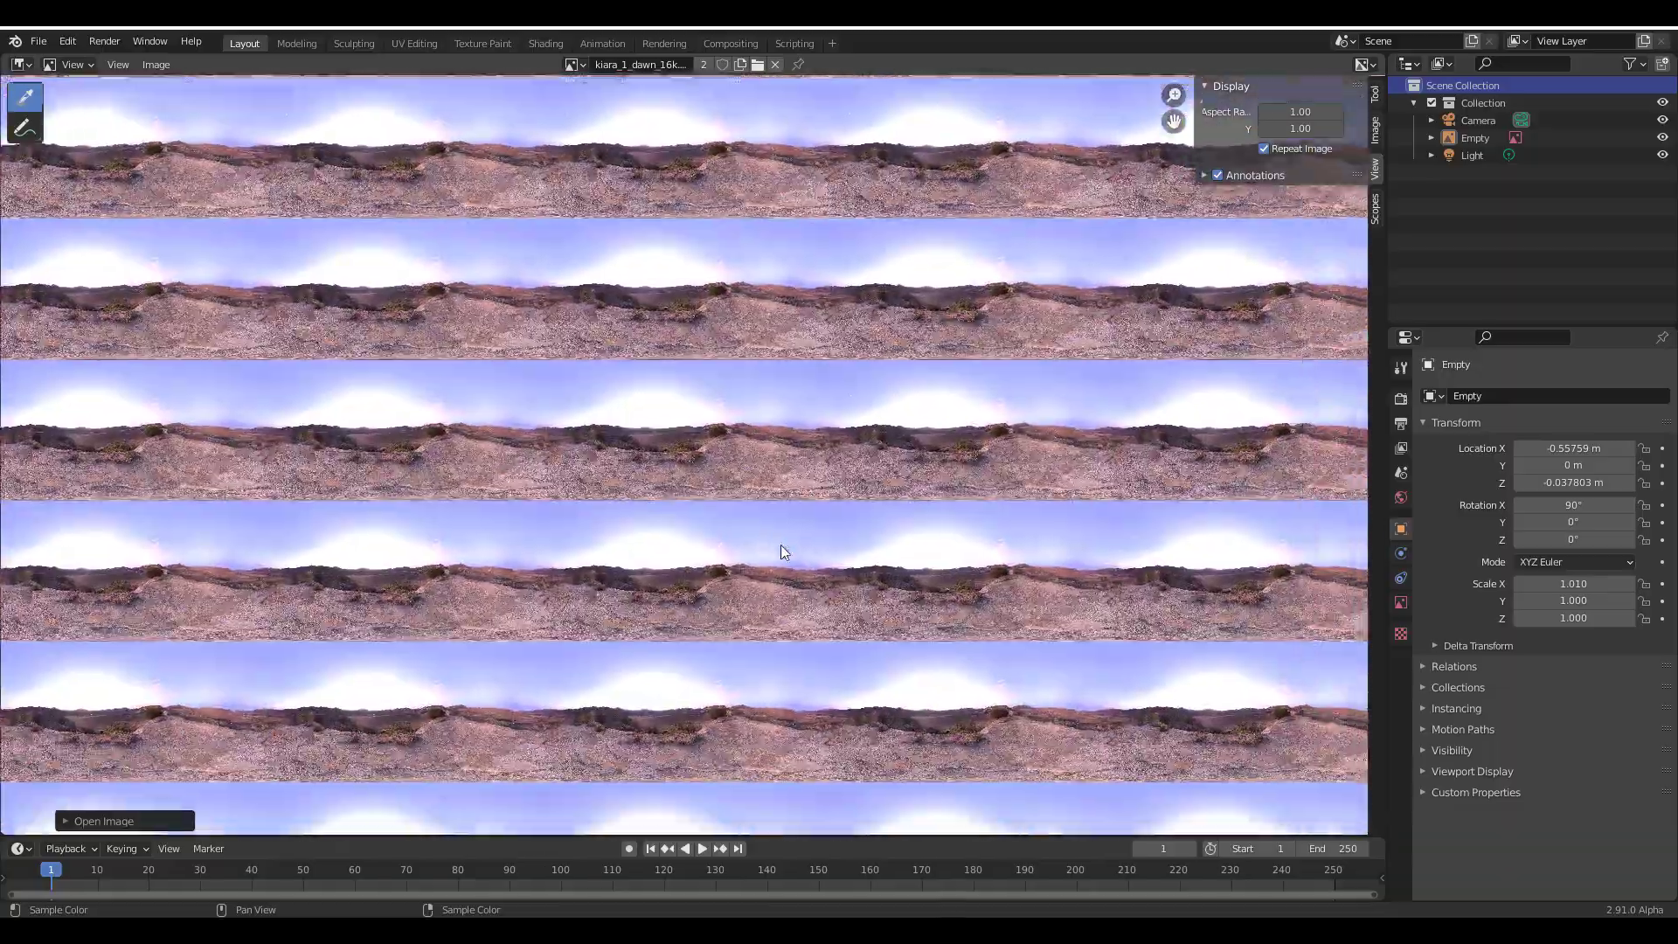
pyautogui.scroll(5, 783, 554)
pyautogui.moveTo(616, 453); pyautogui.dragTo(899, 568, button='middle')
pyautogui.scroll(-3, 634, 376)
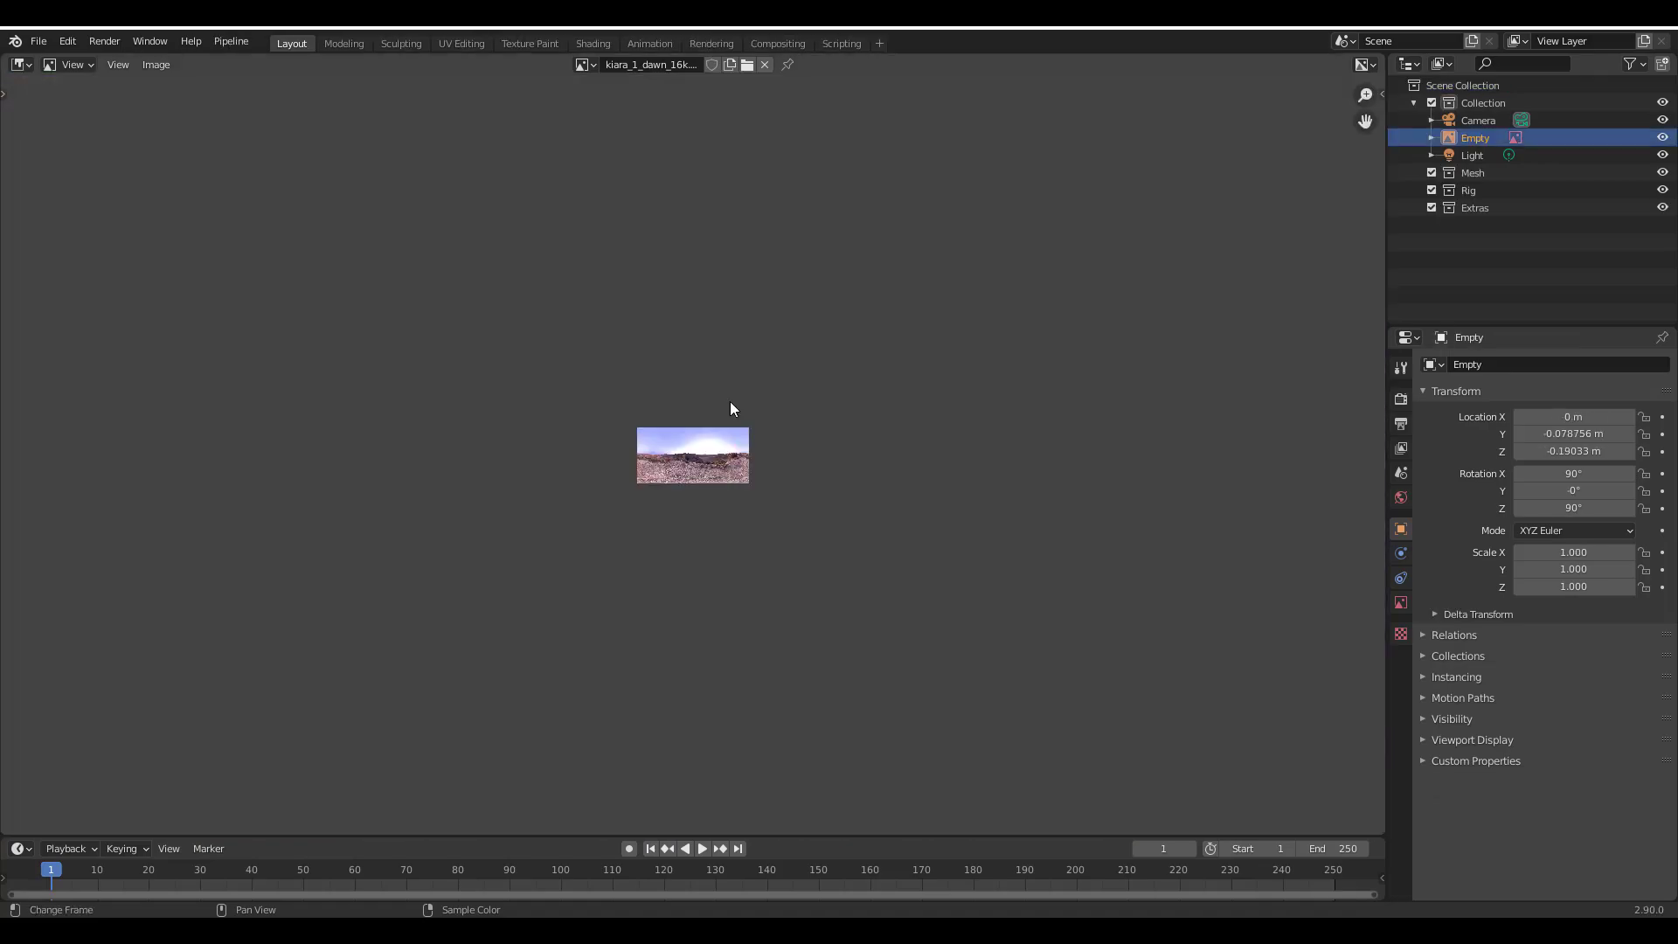
# Switch to the Blender 2.90 window and examine how the kiara_1_dawn_16k panorama displays at different zoom levels
pyautogui.scroll(10, 695, 407)
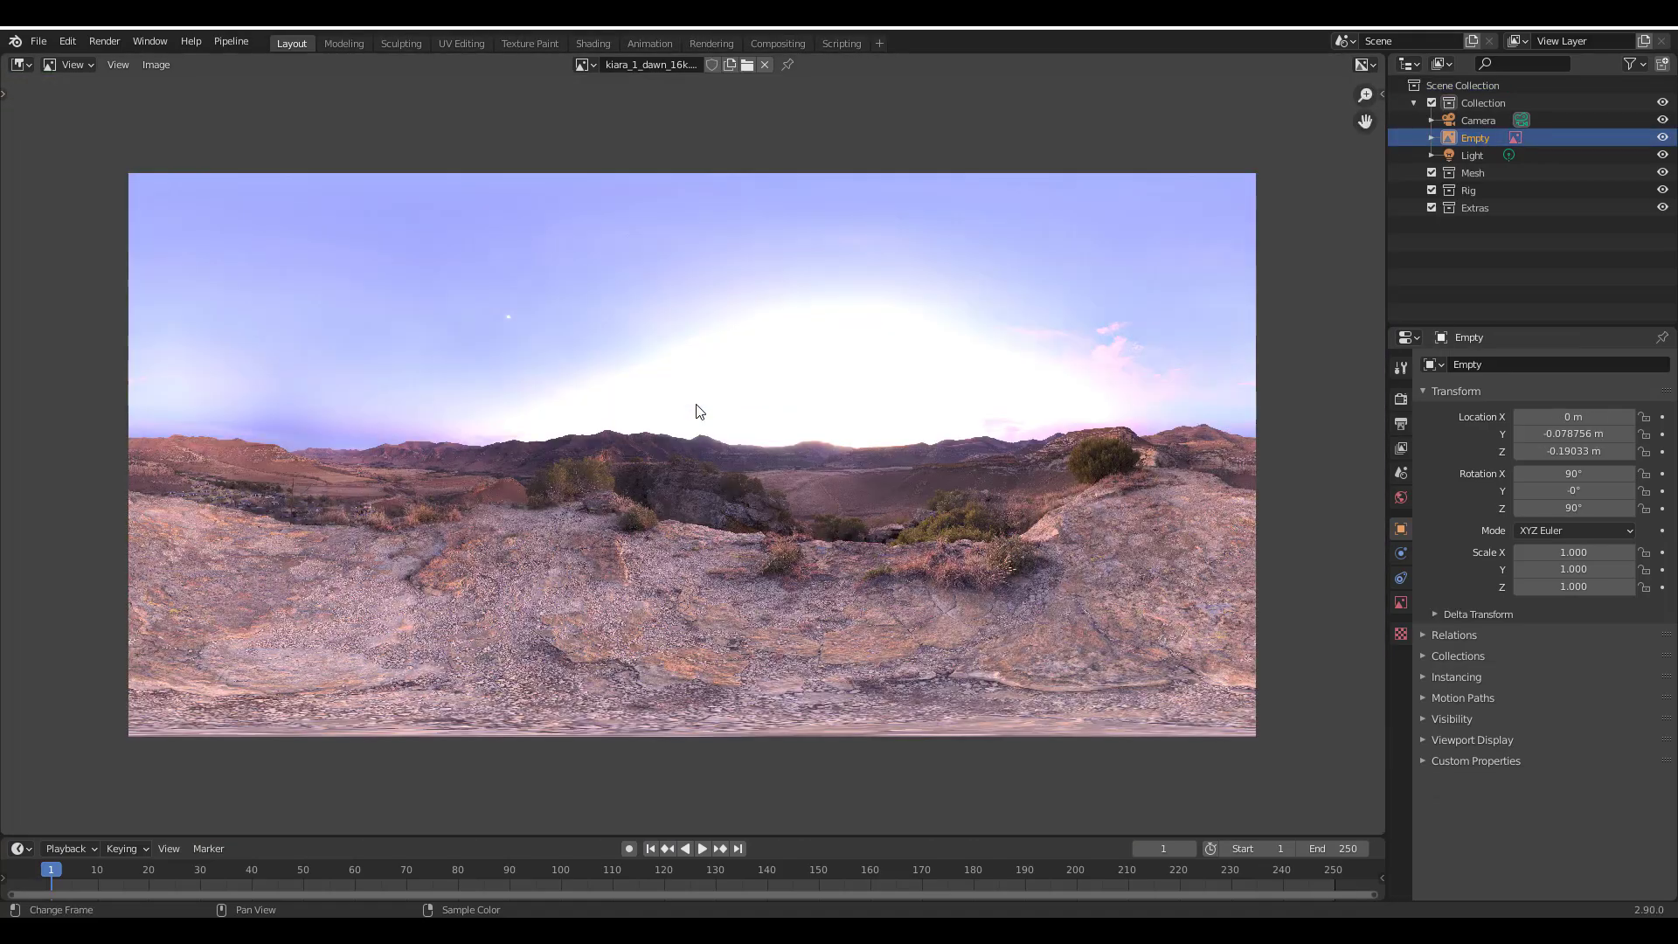
pyautogui.scroll(-6, 695, 407)
pyautogui.scroll(-8, 696, 409)
pyautogui.scroll(15, 697, 409)
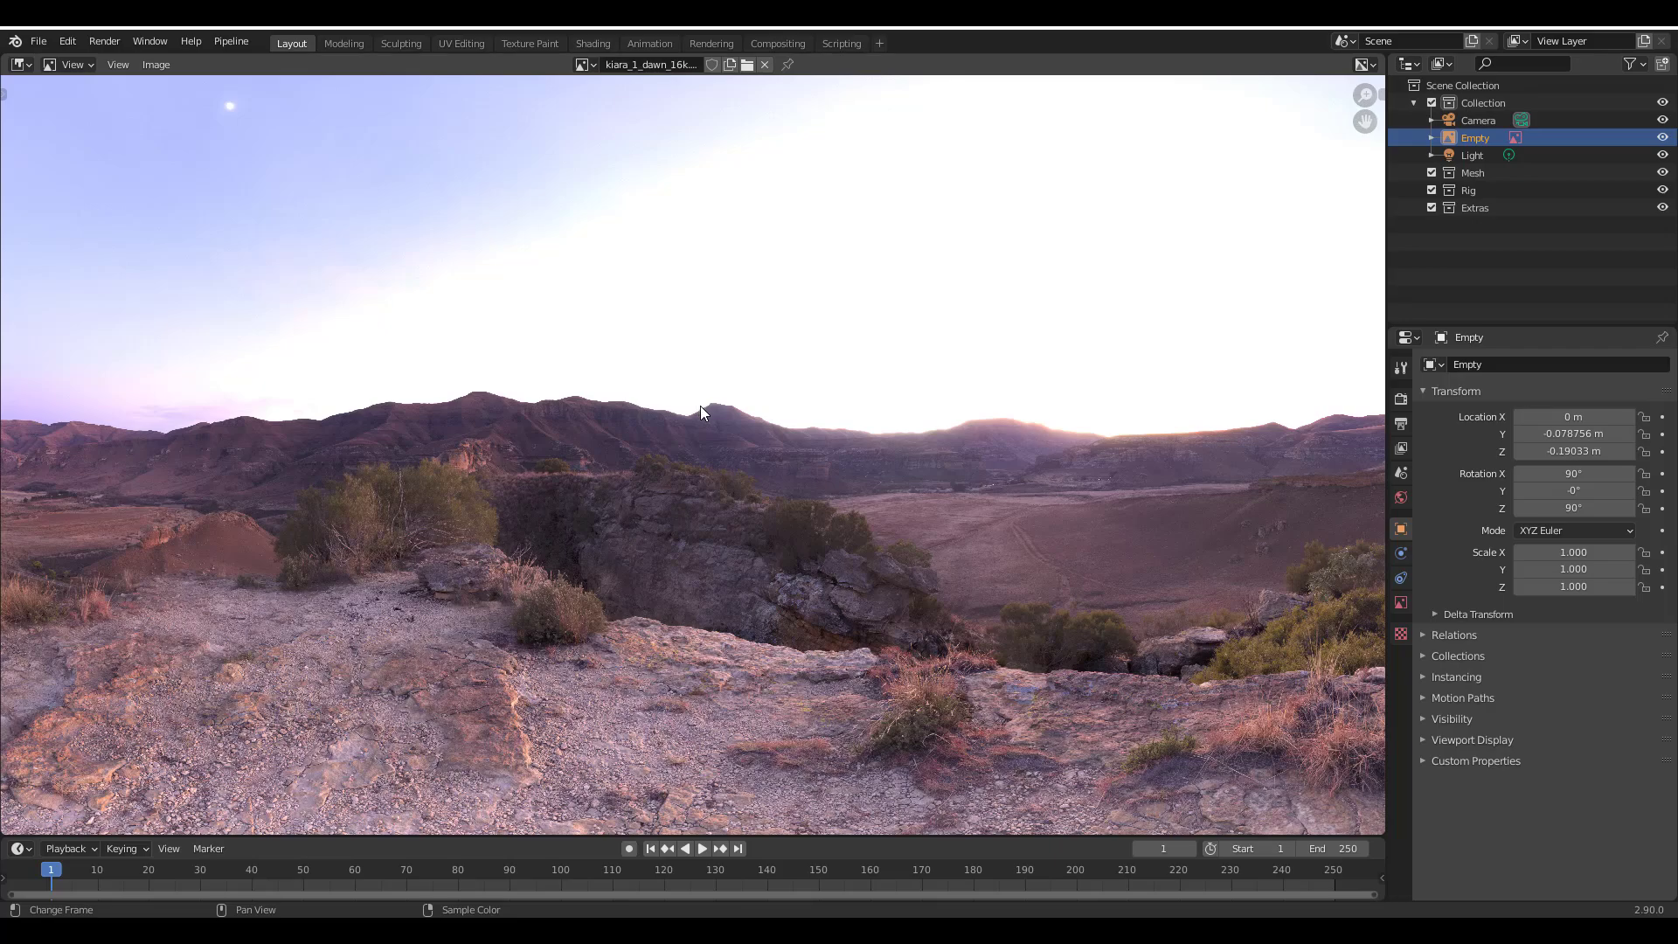
pyautogui.scroll(-4, 700, 407)
pyautogui.scroll(-3, 703, 414)
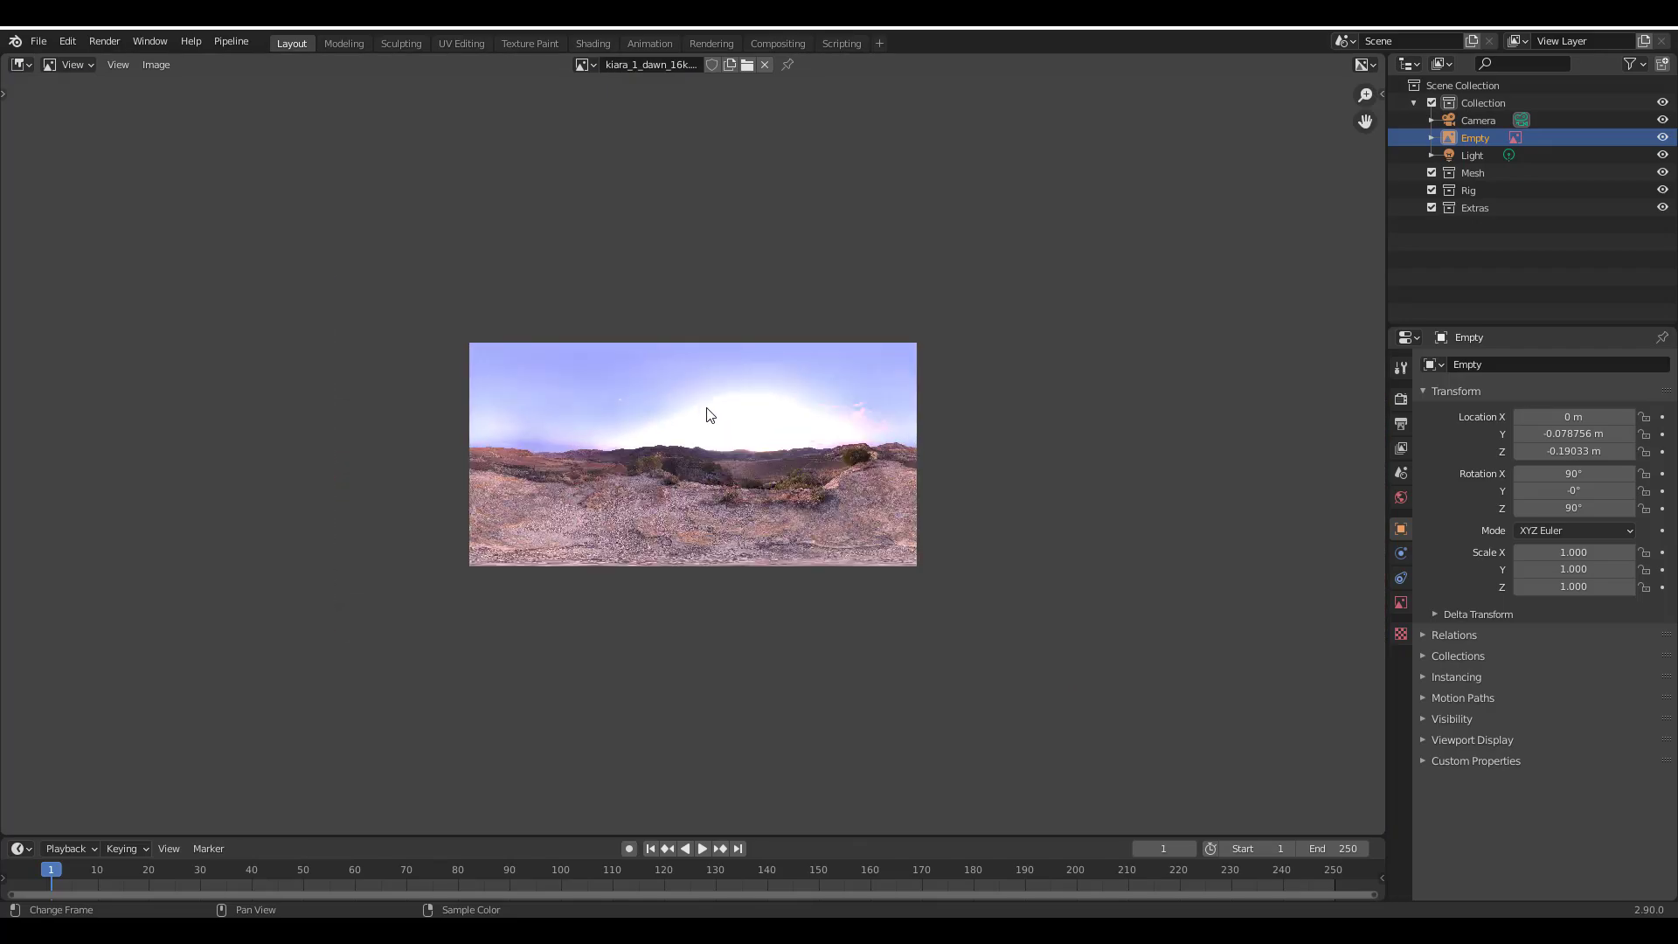
pyautogui.scroll(4, 708, 463)
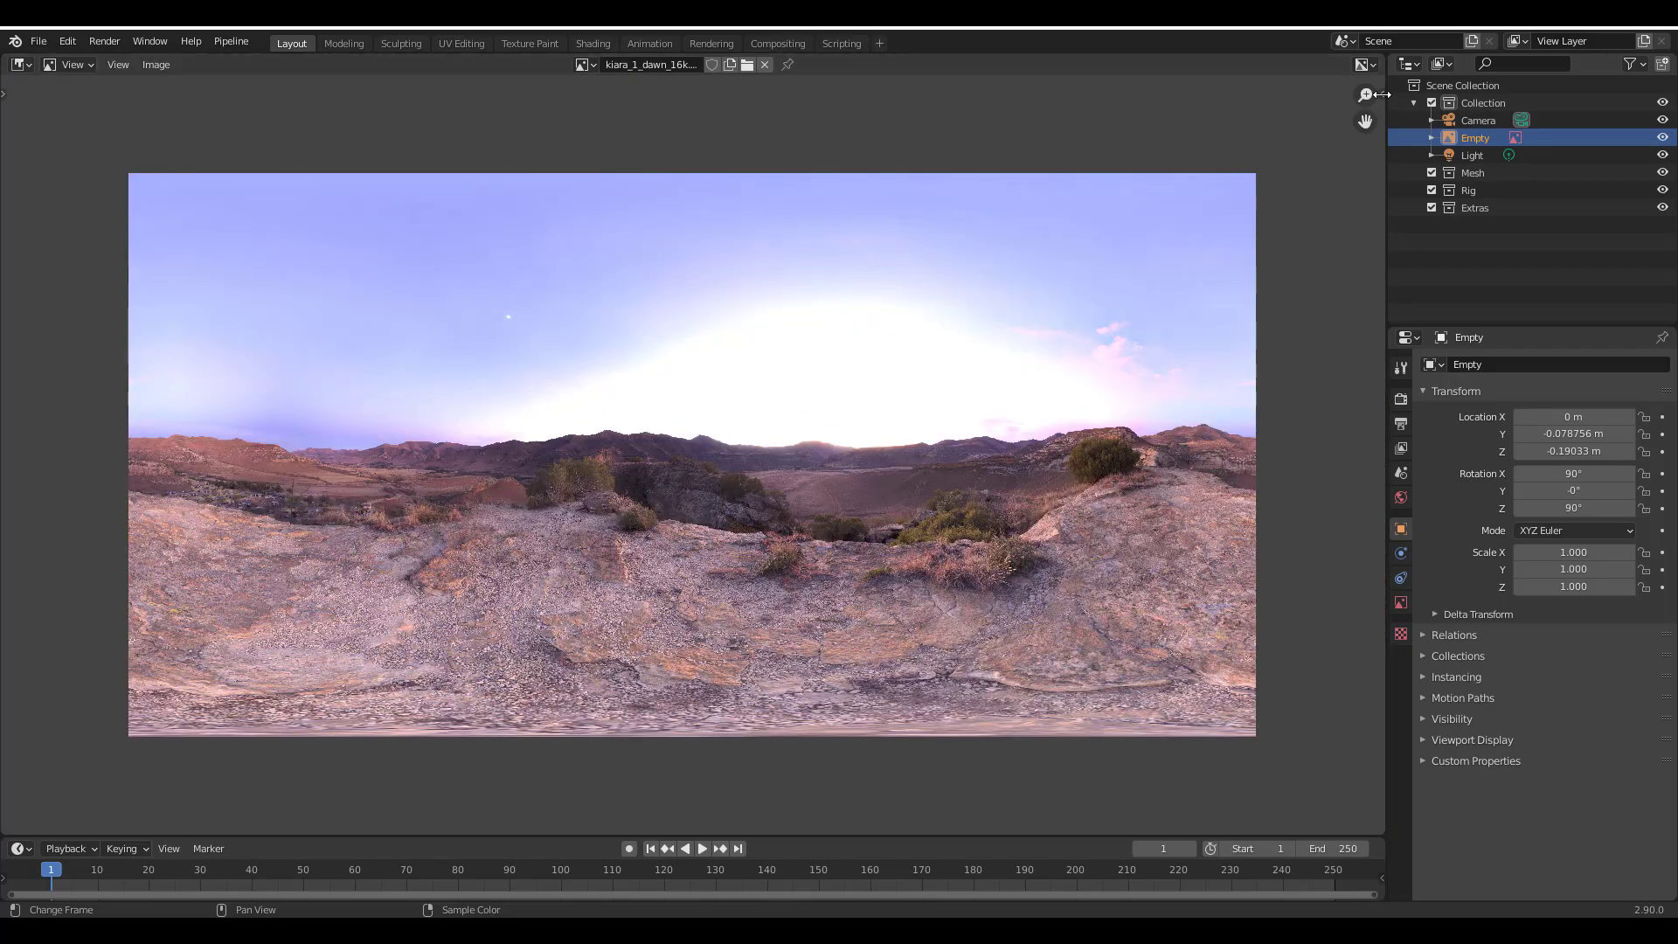
# Enable Repeat Image for the panorama in Blender 2.90's Image Editor view settings and inspect the tiled display
pyautogui.press('n')
pyautogui.click(1375, 168)
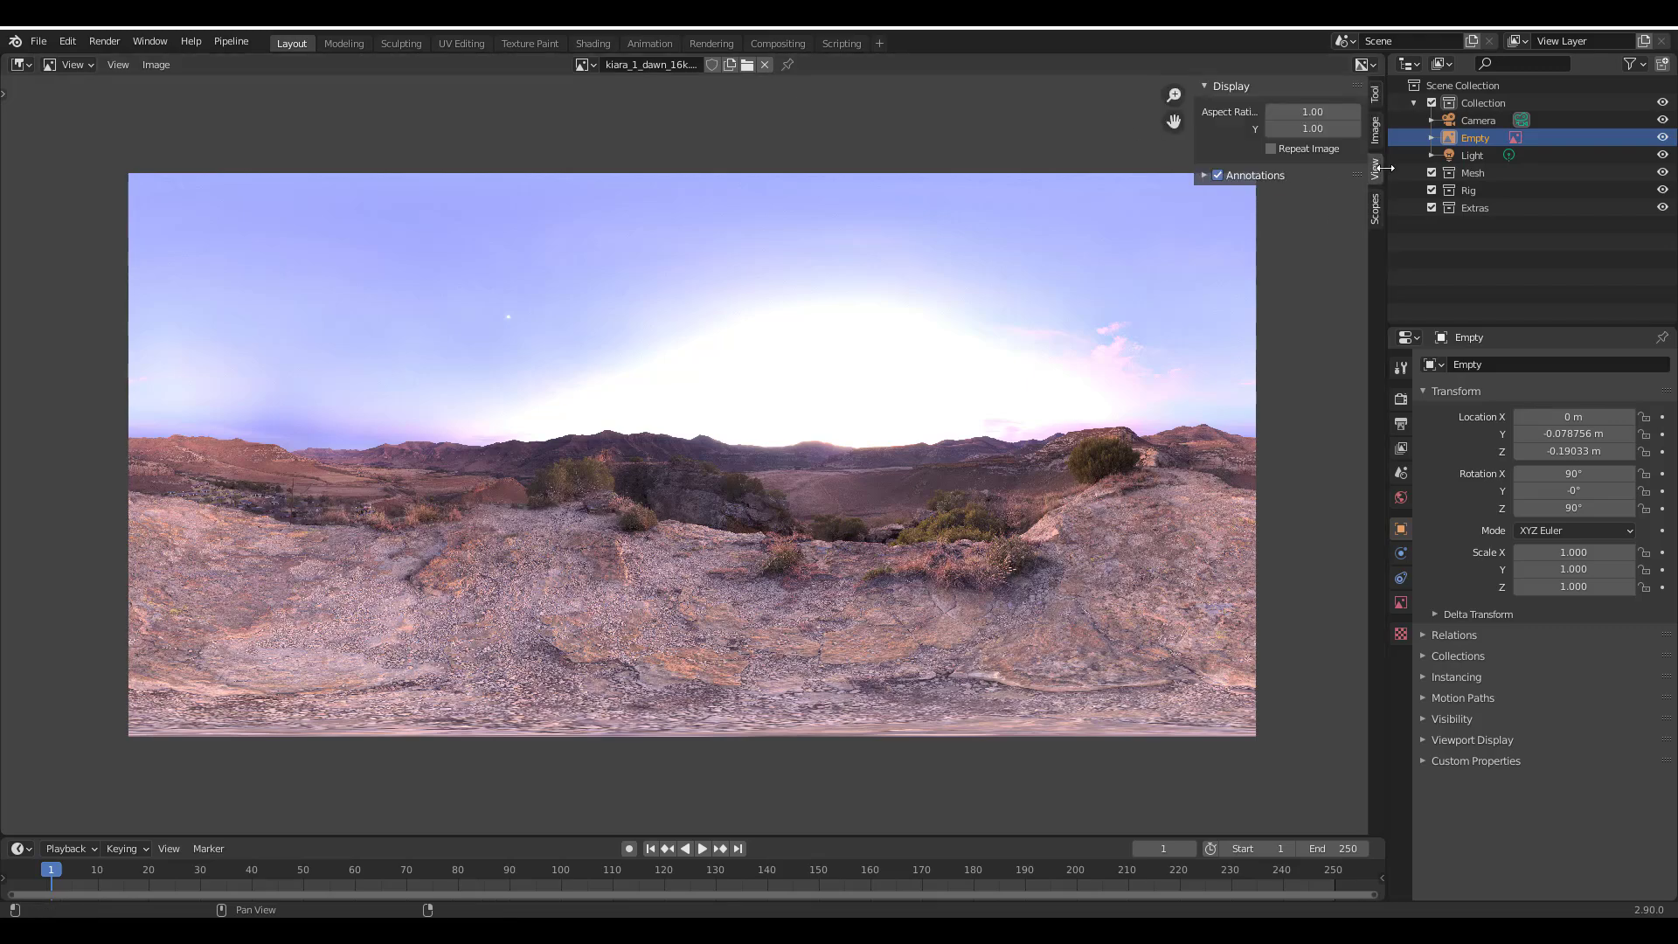
pyautogui.click(1270, 149)
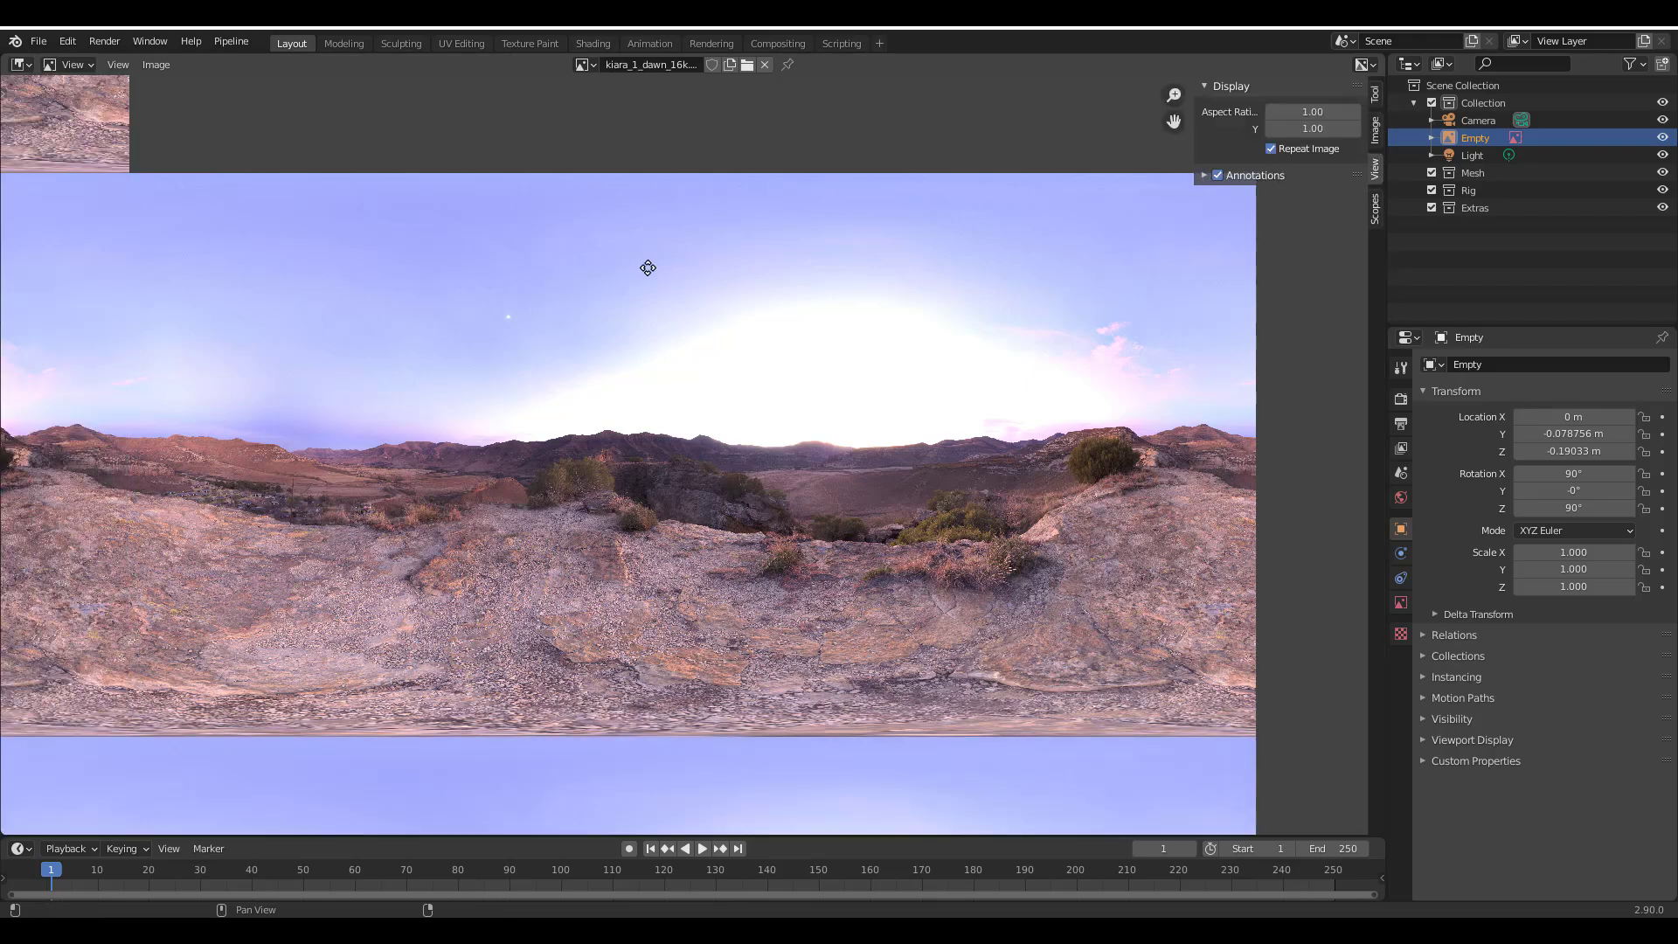
pyautogui.scroll(-3, 647, 269)
pyautogui.scroll(4, 243, 559)
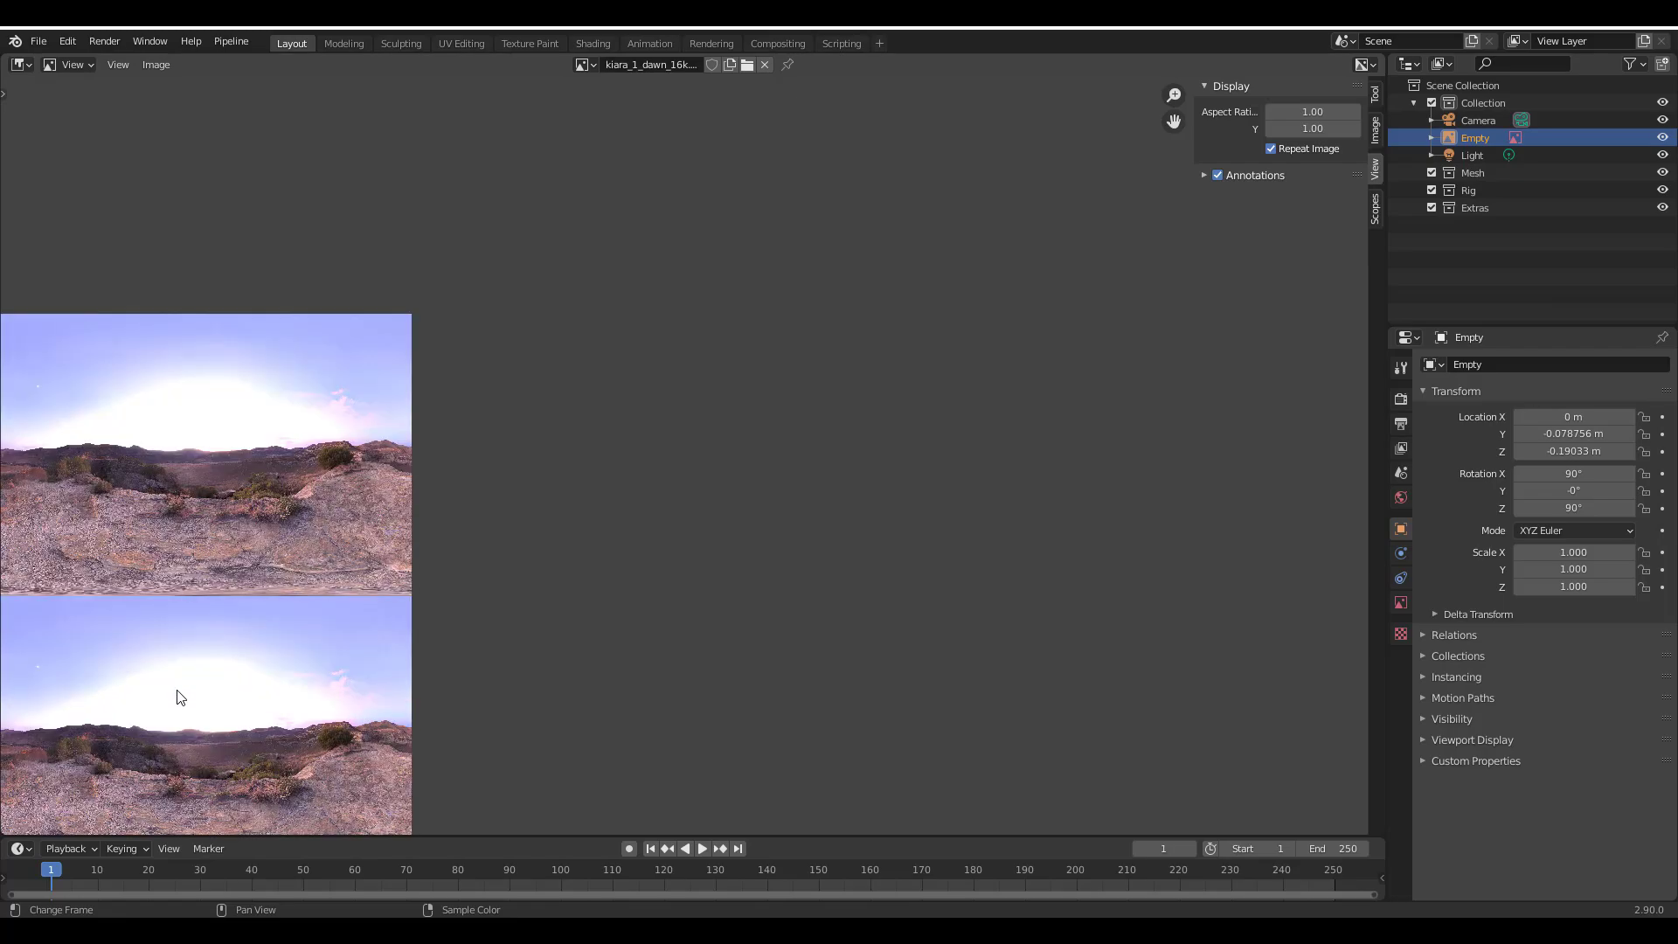
pyautogui.moveTo(674, 621); pyautogui.dragTo(1118, 464, button='middle')
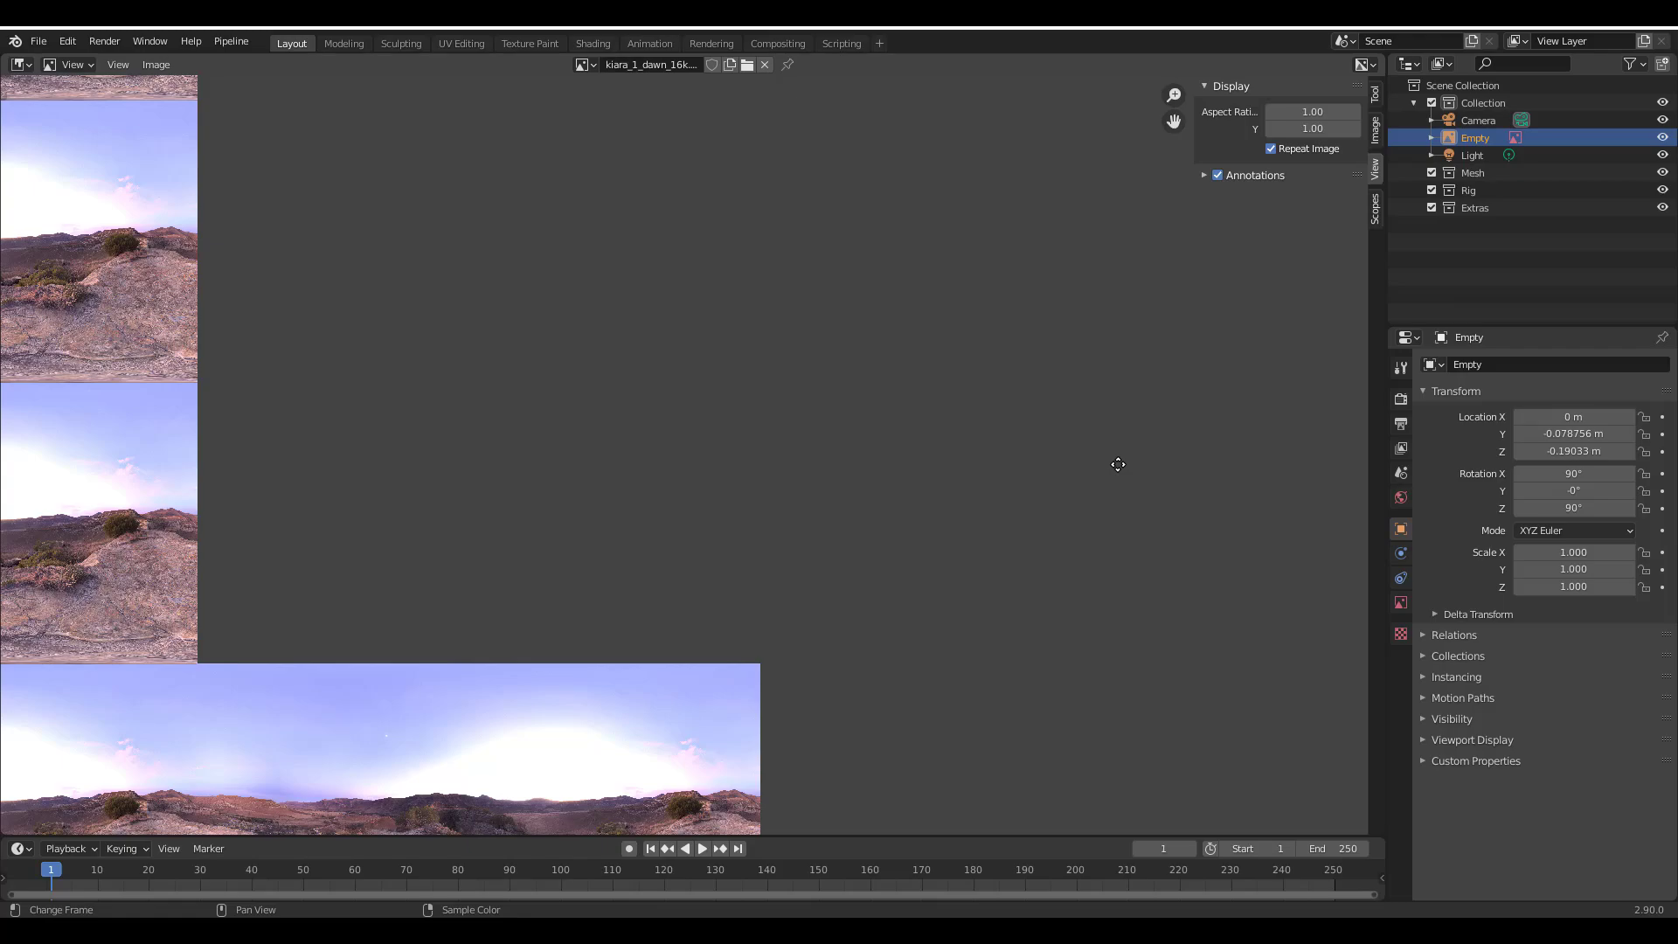
# Compare the tiled kiara_1_dawn_16k panorama at different zoom levels in Blender 2.90, switching to the Blender 2.91 Alpha window for the same check
pyautogui.scroll(-2, 375, 411)
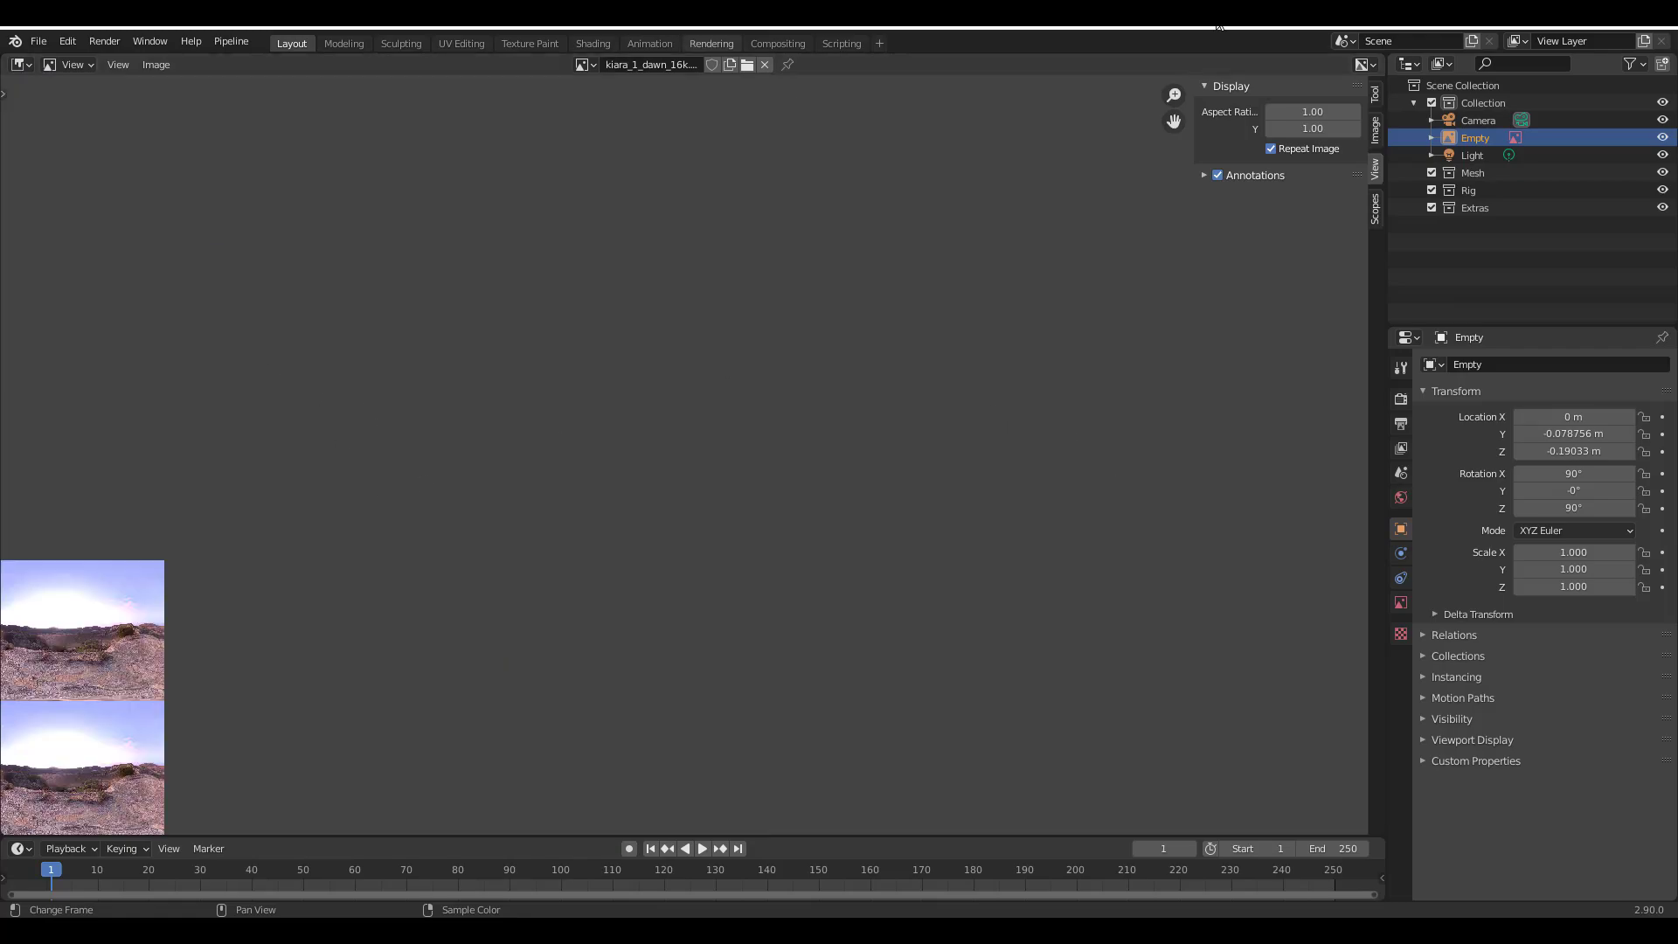
pyautogui.scroll(2, 464, 512)
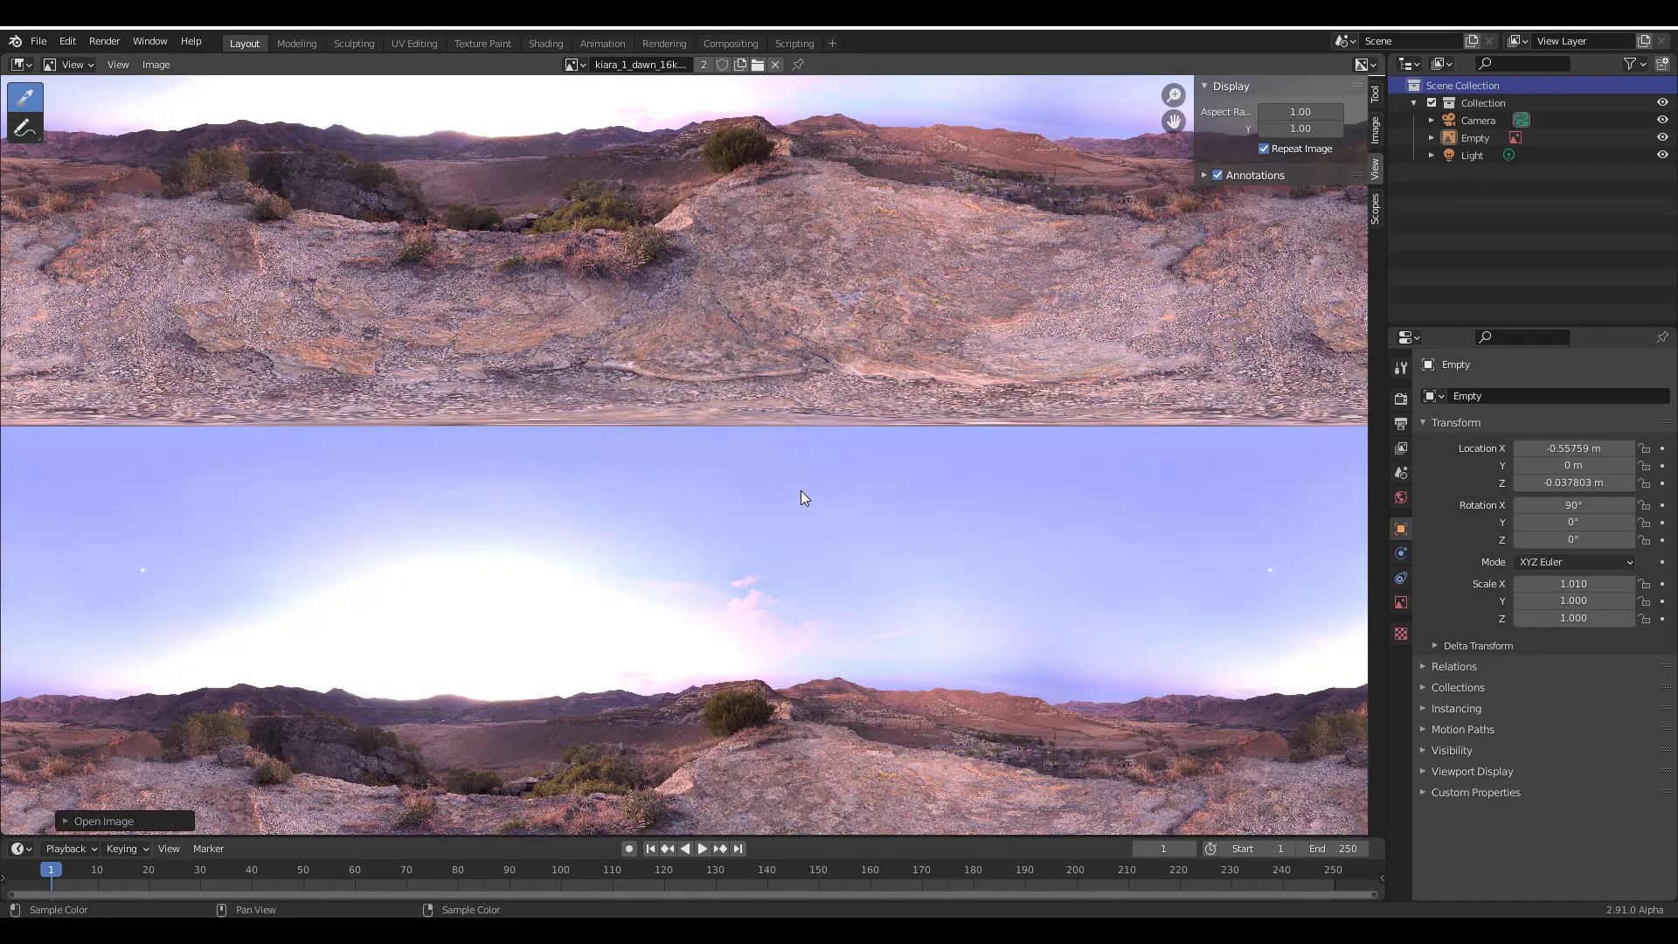
pyautogui.scroll(-4, 773, 433)
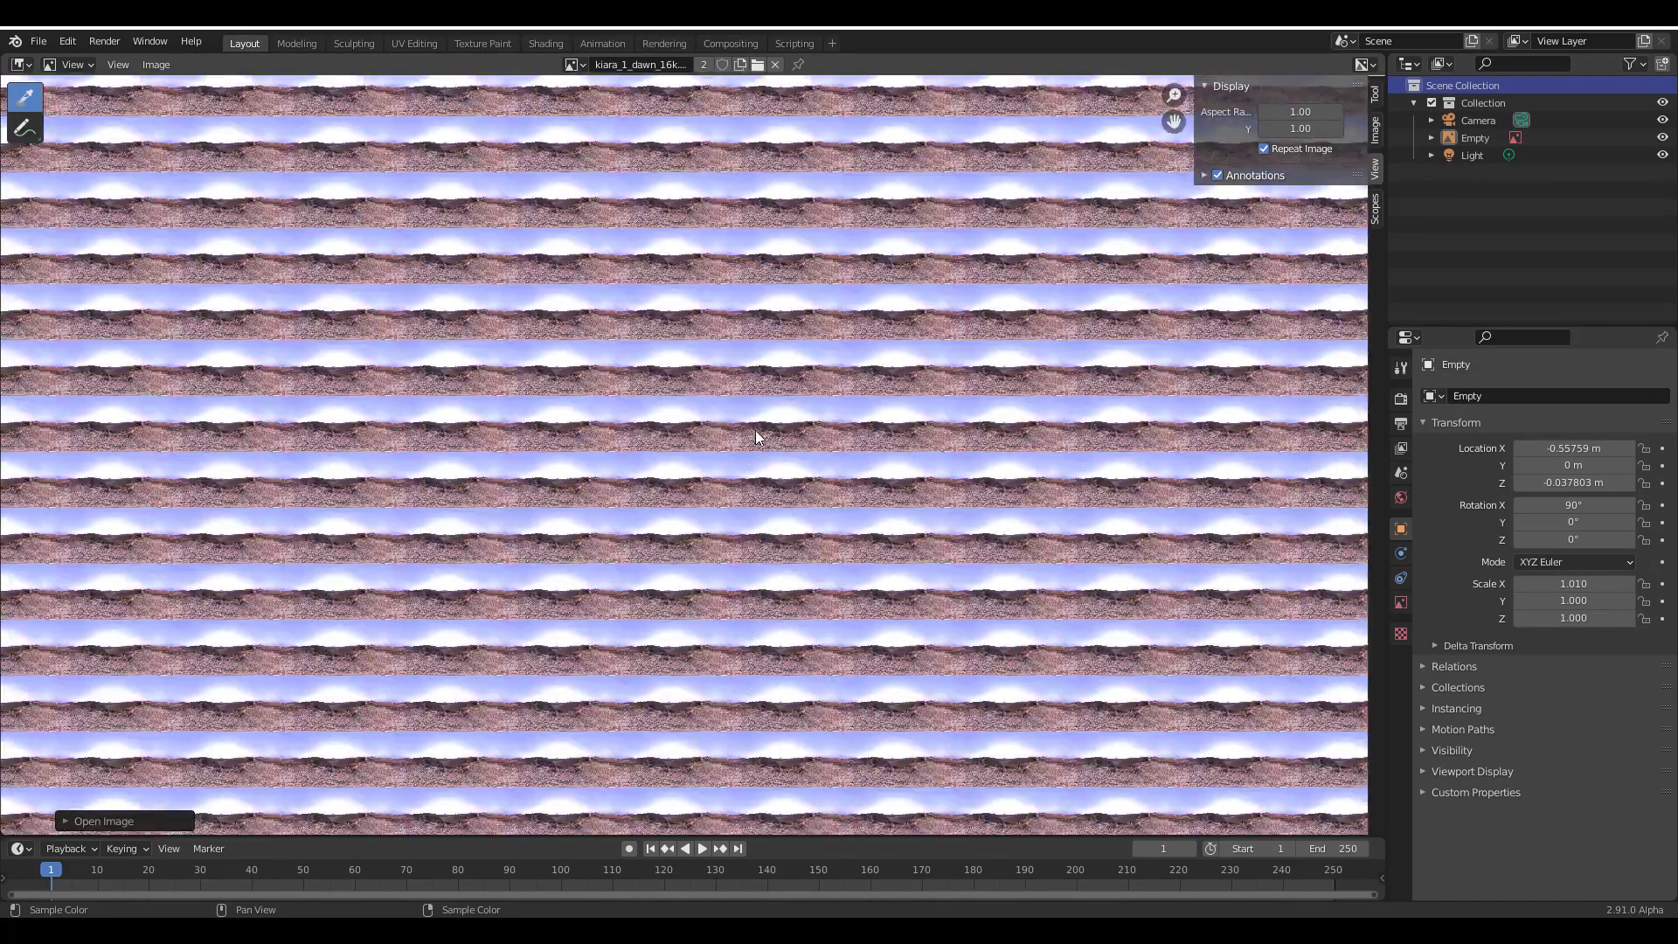
pyautogui.scroll(4, 755, 430)
pyautogui.scroll(3, 716, 402)
pyautogui.scroll(-1, 878, 395)
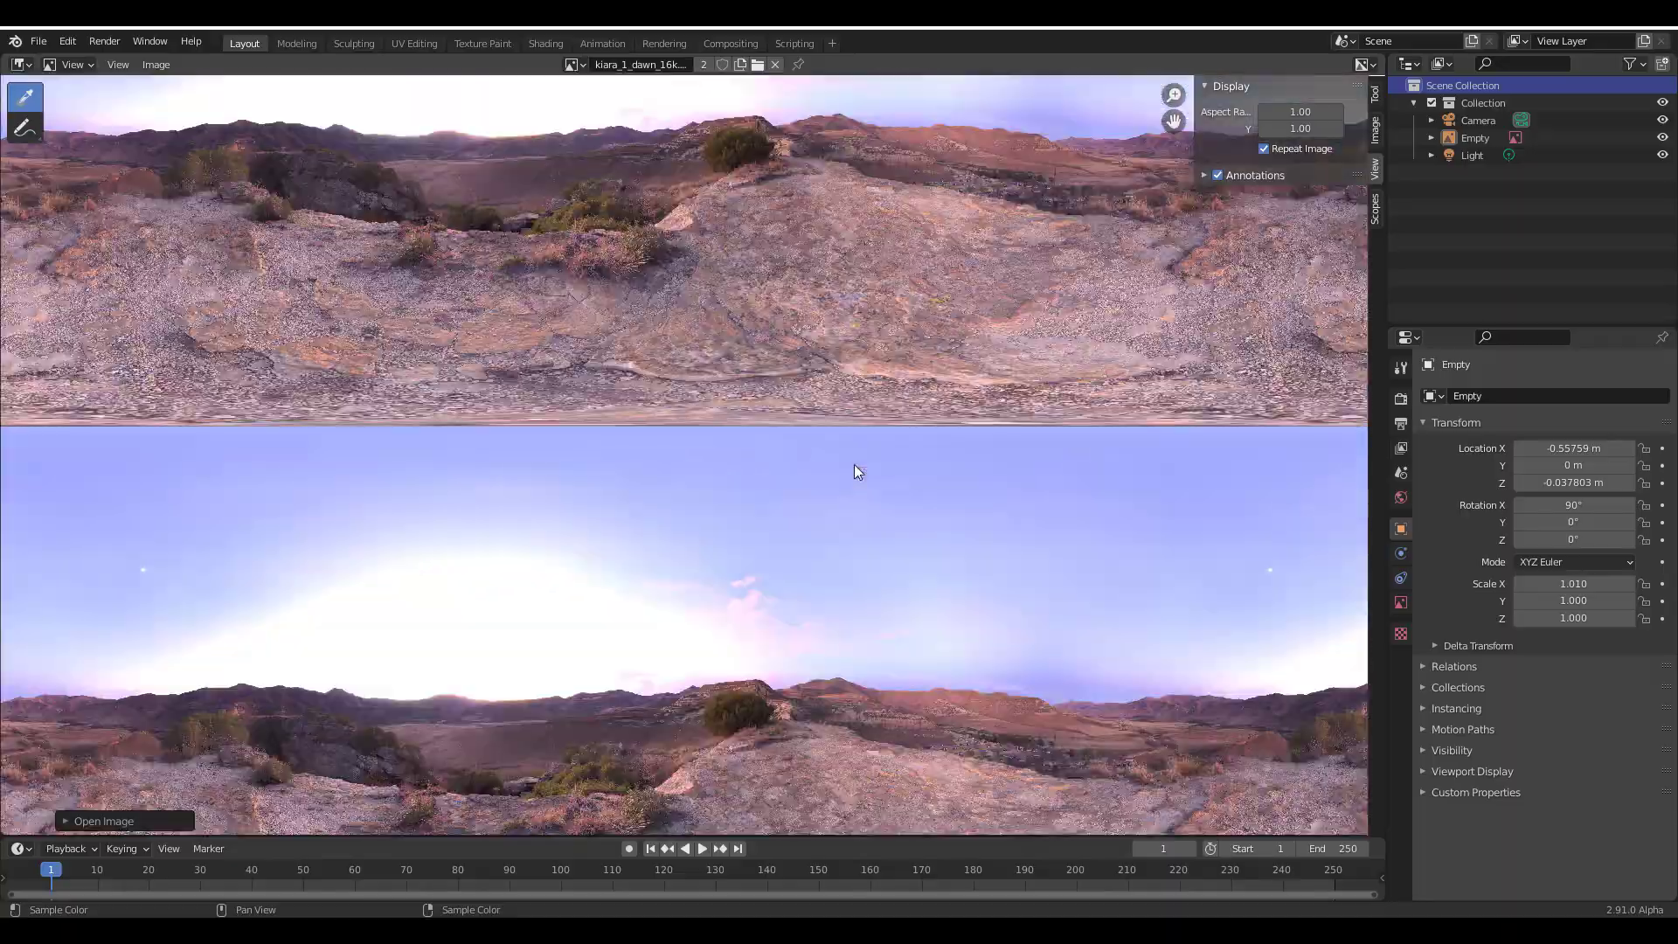
pyautogui.scroll(1, 857, 468)
pyautogui.moveTo(857, 468); pyautogui.dragTo(206, 175, button='middle')
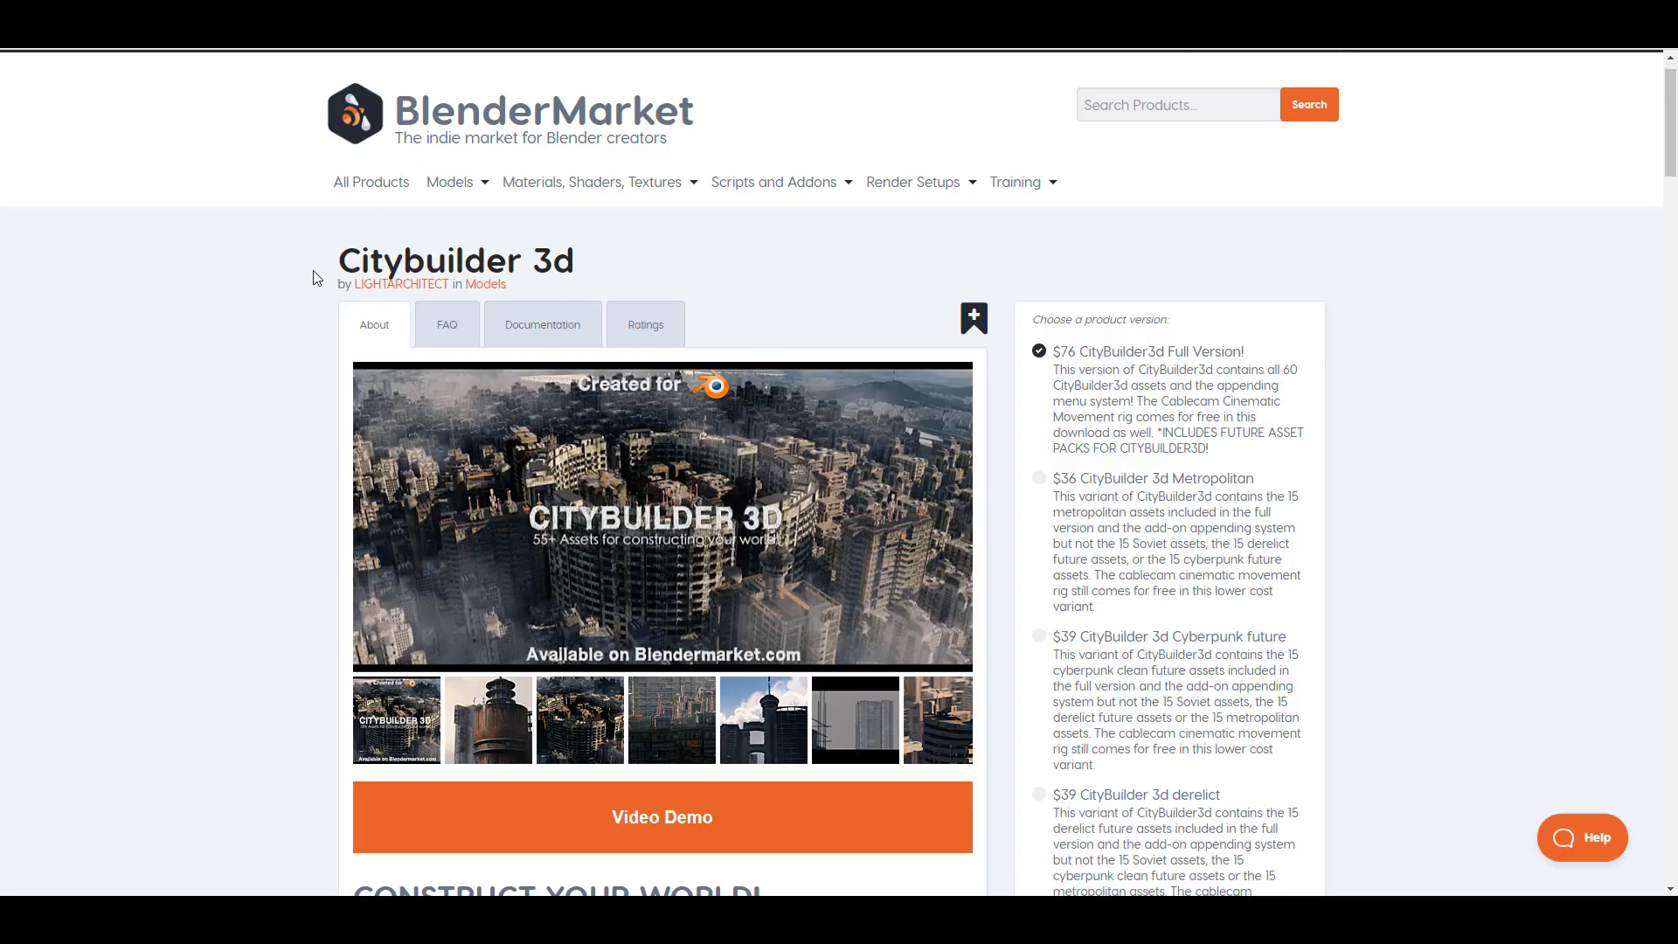
# Switch to the BlenderMarket page for Citybuilder 3d and read through its product description and themed kit overview
pyautogui.scroll(-8, 318, 277)
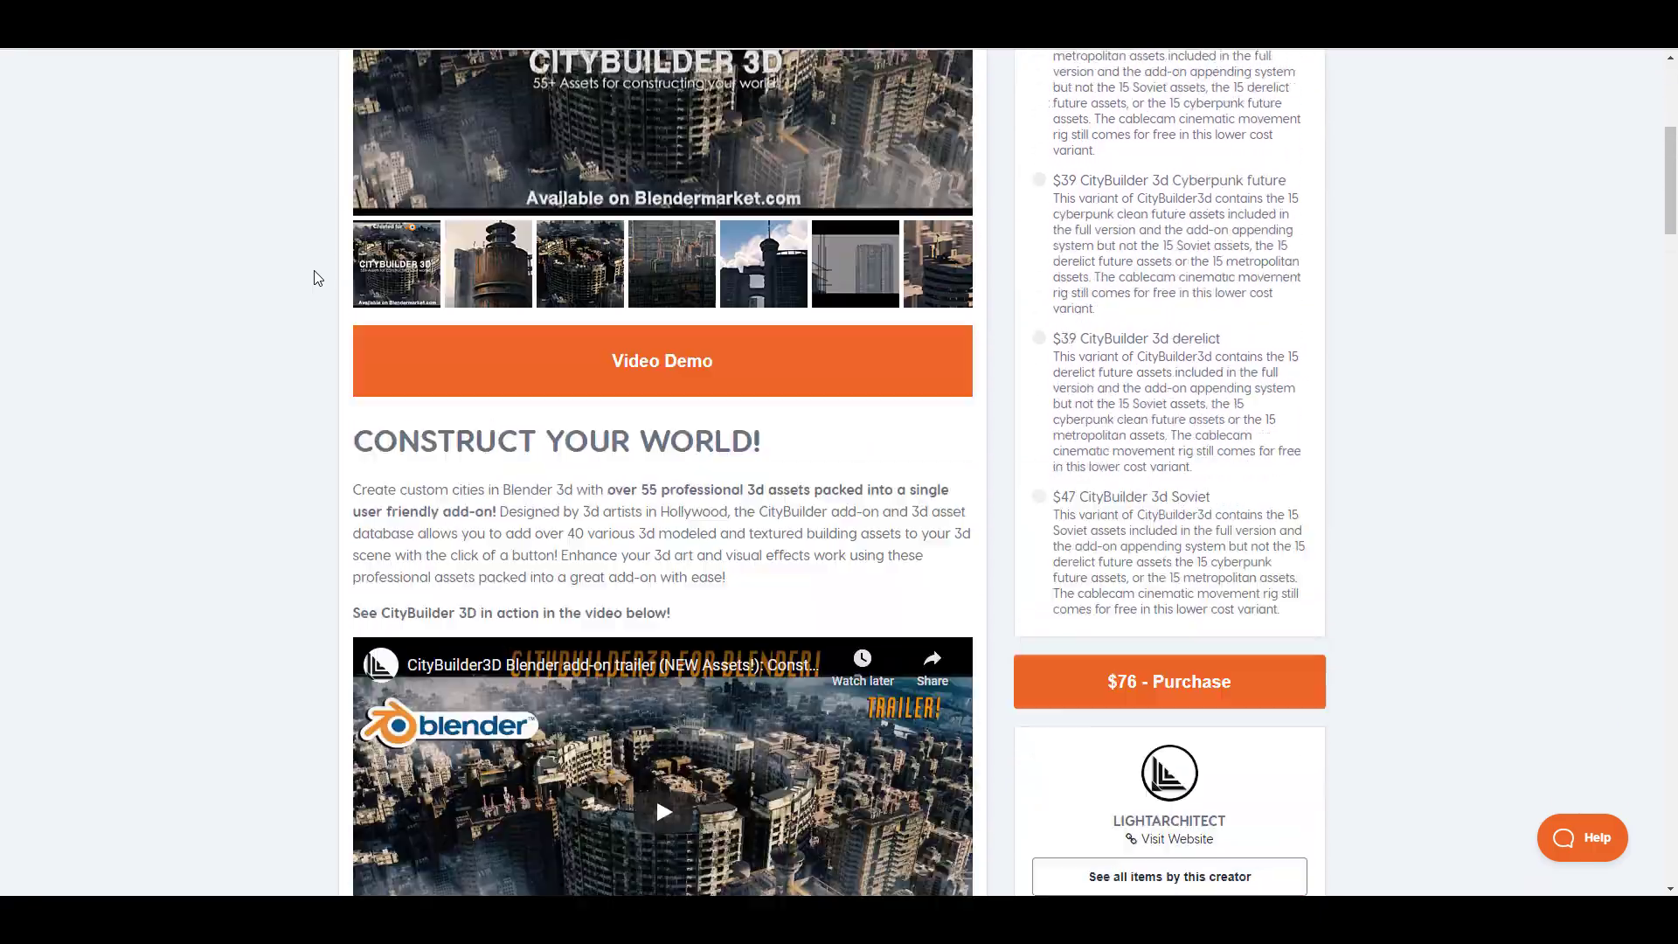
pyautogui.scroll(-8, 317, 278)
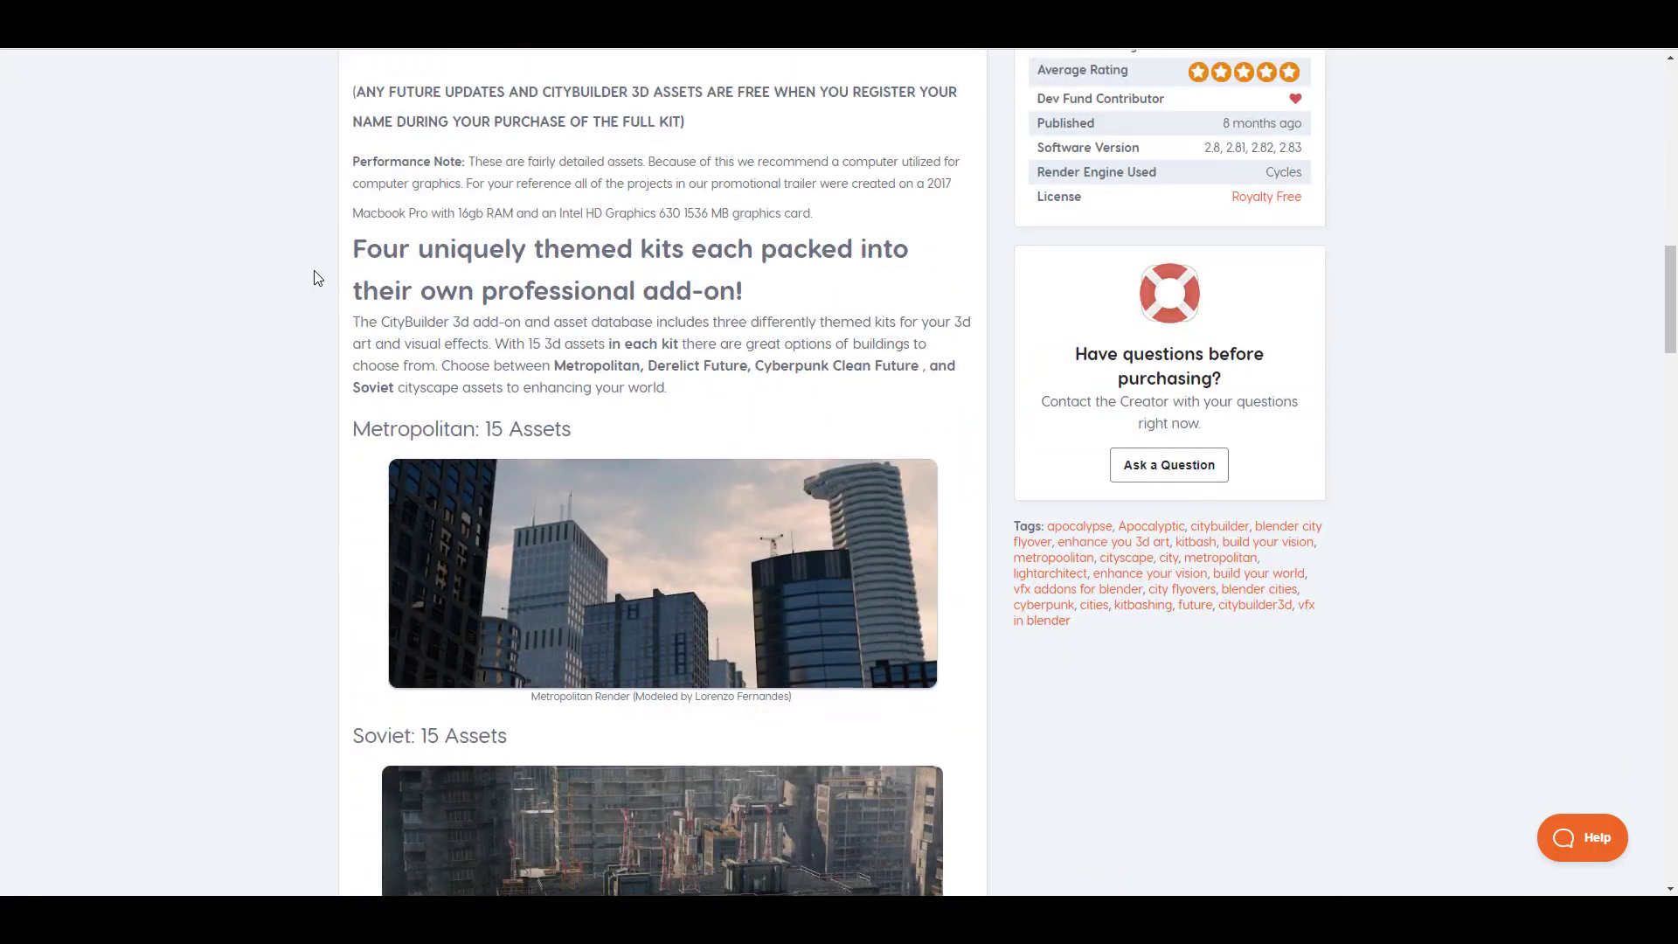